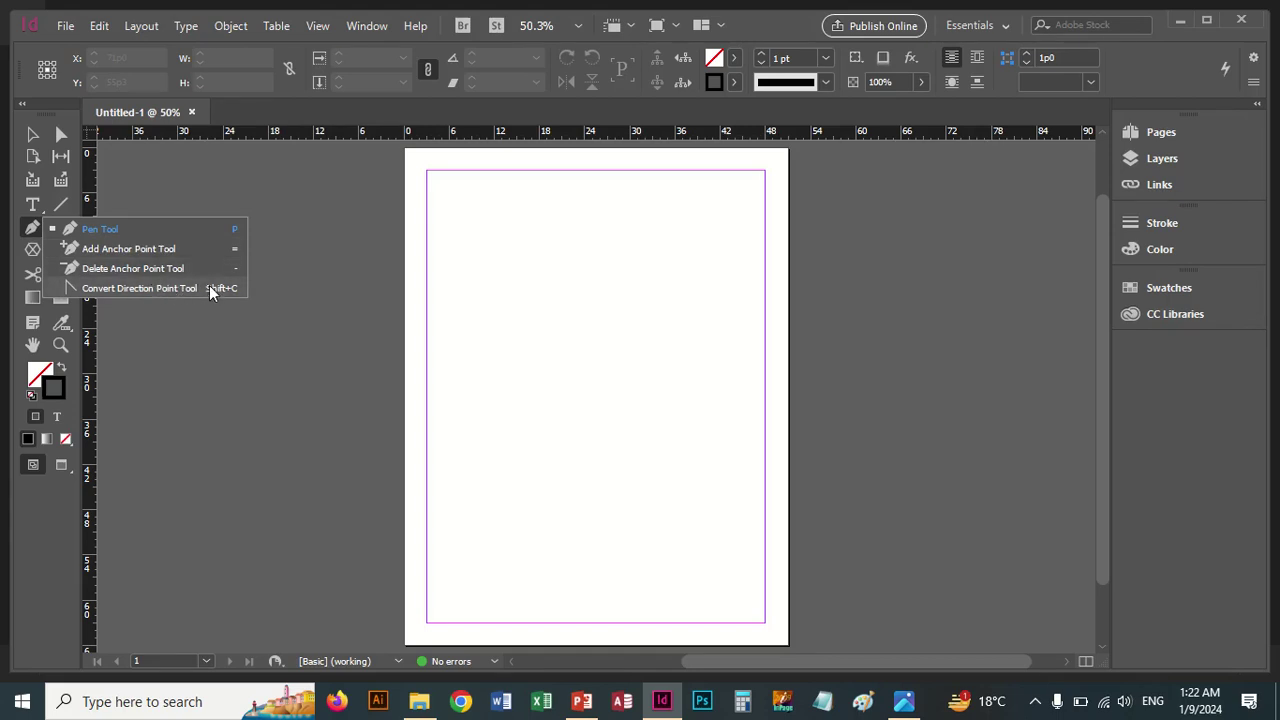
Draw a closed teardrop-like shape with the Pen tool, with a straight slanted side, a curved top and a curved underside.
left_click(91, 231)
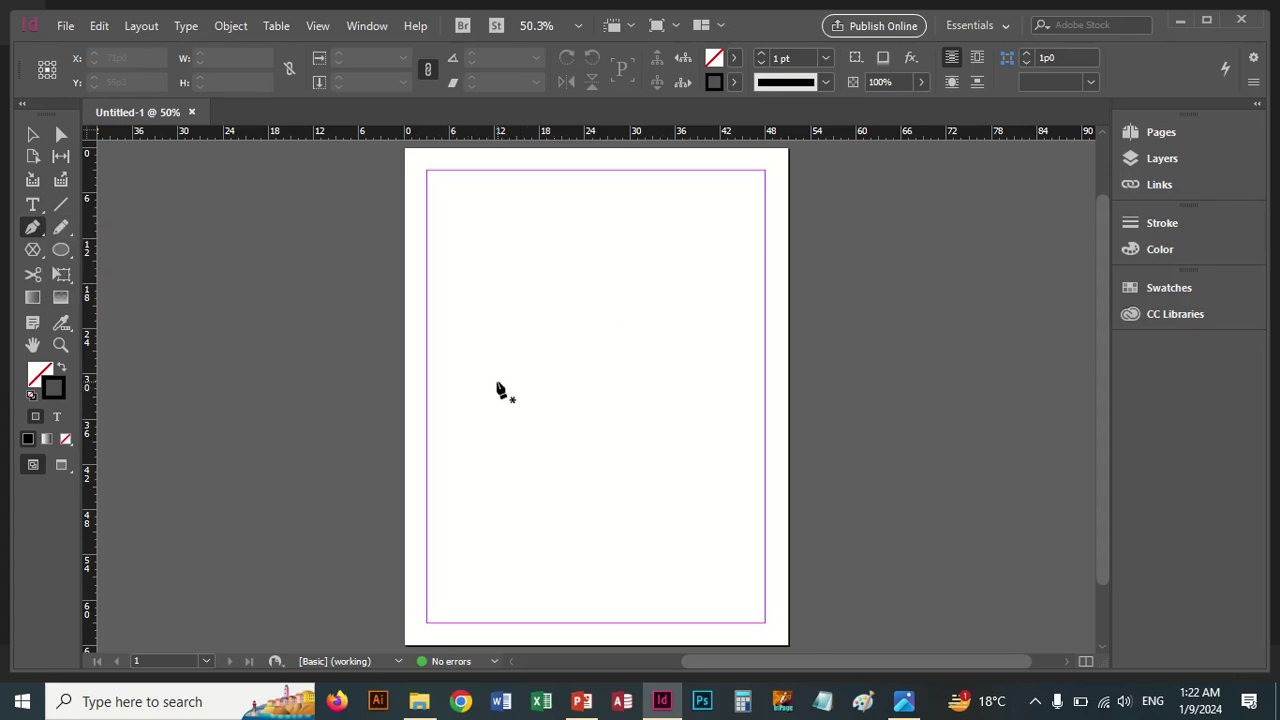
left_click(487, 384)
left_click(535, 228)
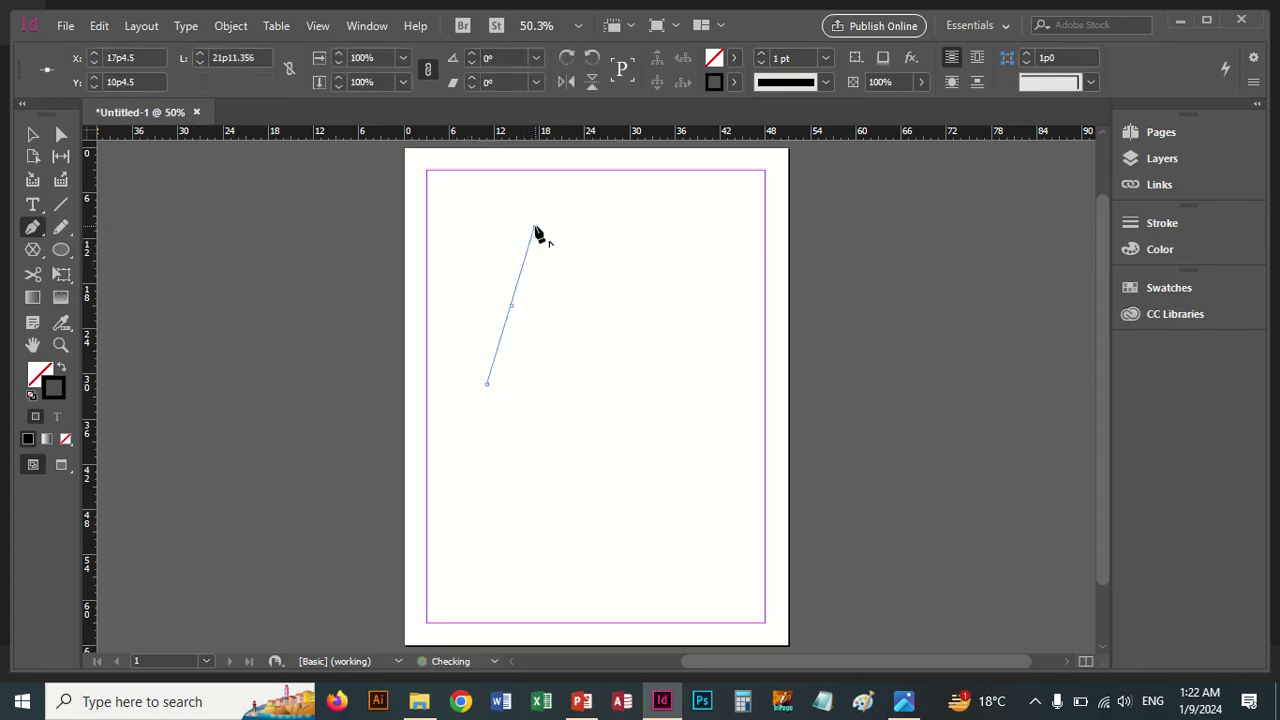
left_click_drag(680, 277, 711, 371)
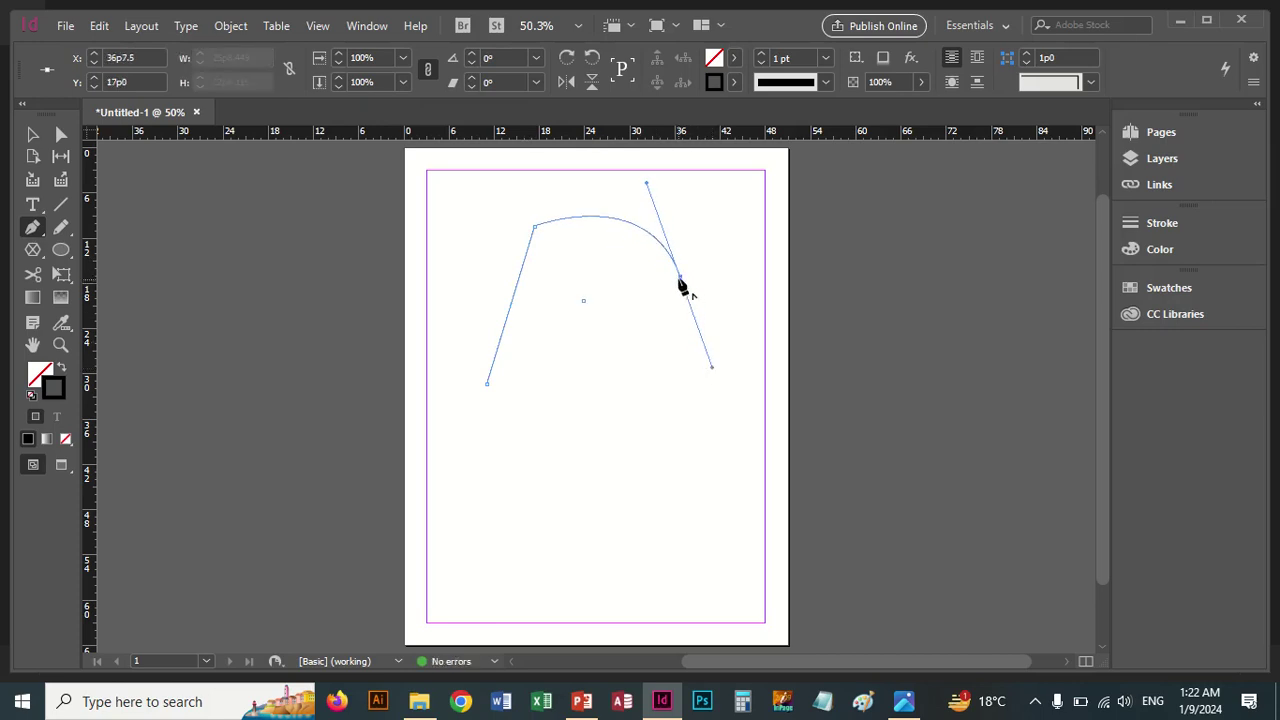
left_click(680, 279)
left_click_drag(606, 382, 532, 401)
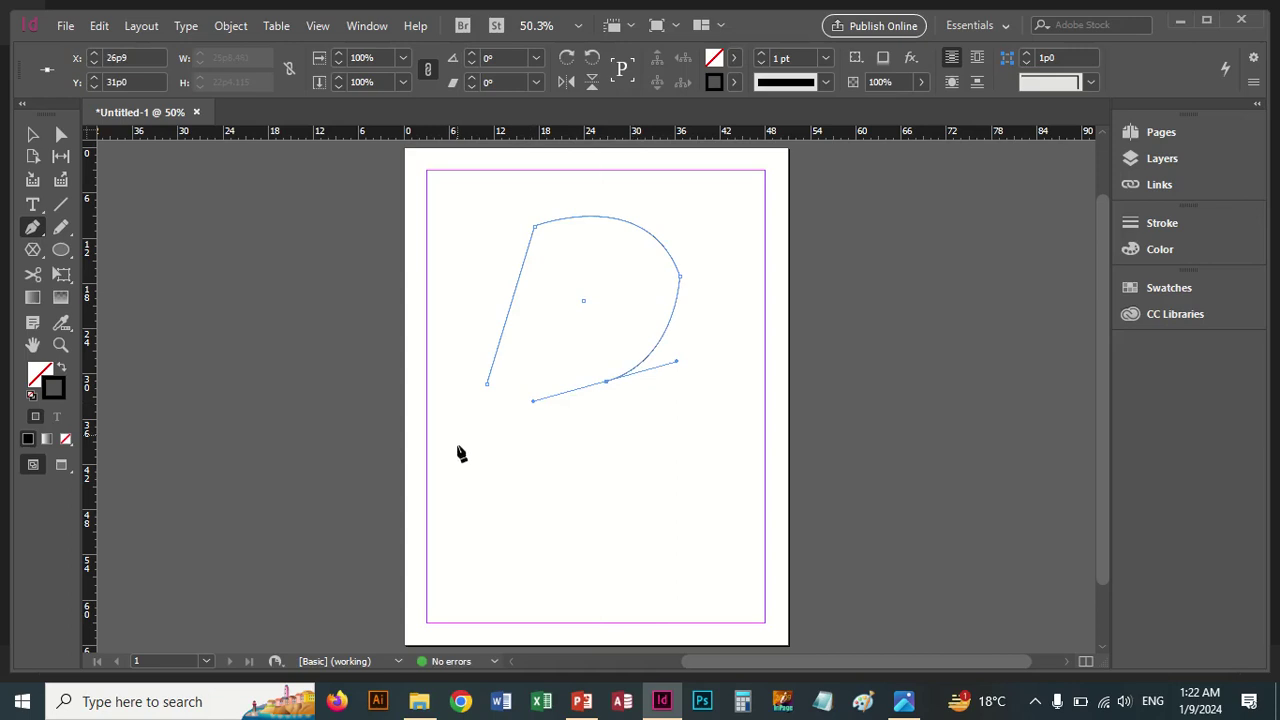
left_click(460, 473)
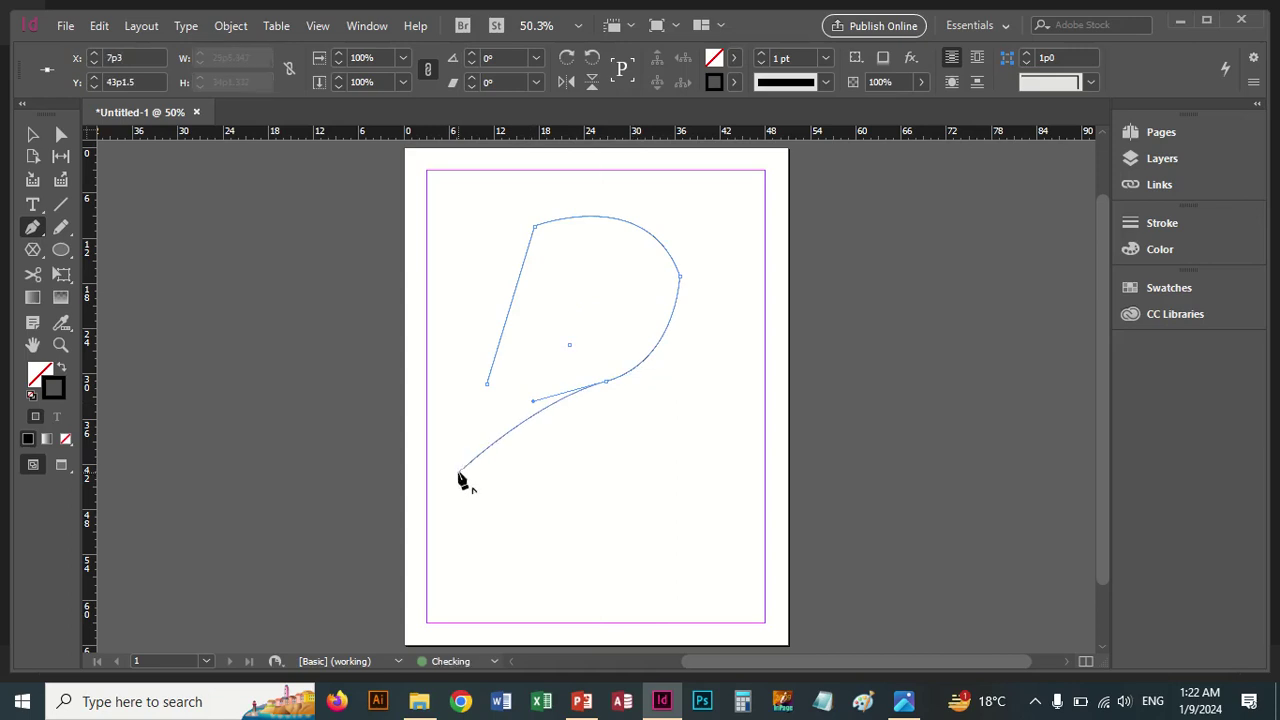
left_click(487, 385)
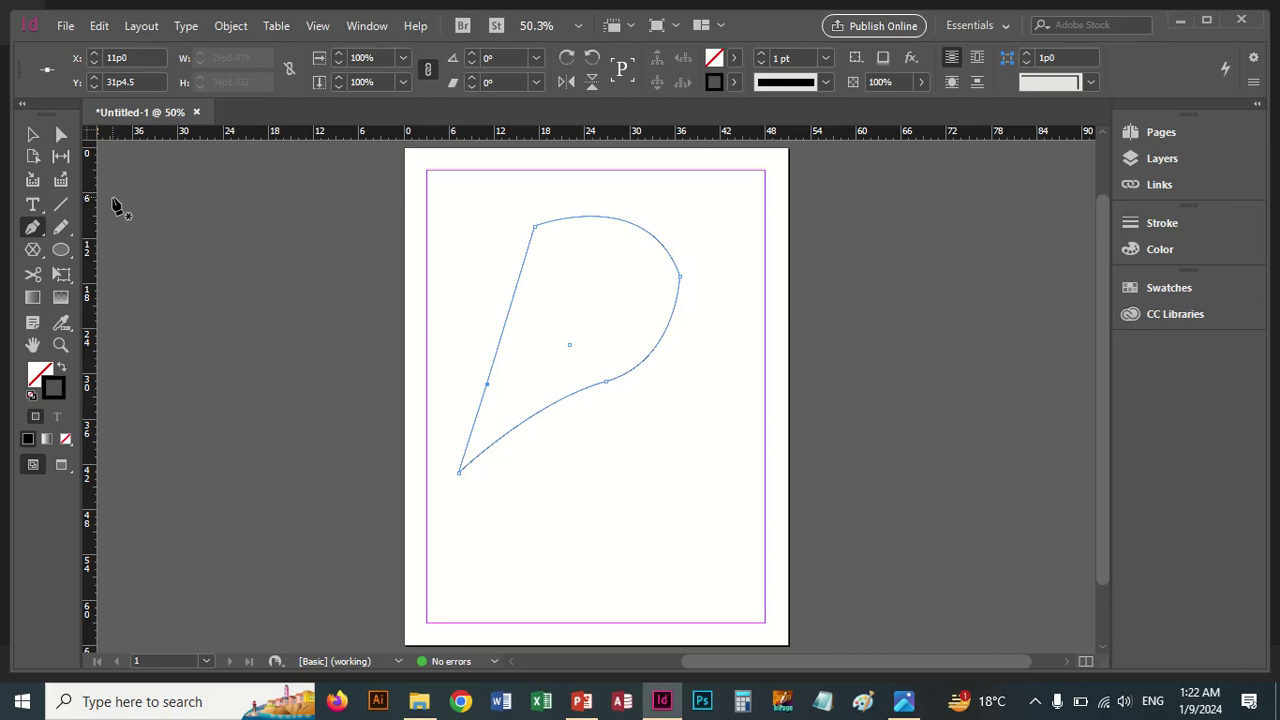
Add and remove anchor points on the shape's curves, and pull new direction handles from two of its anchors with the Convert Direction Point tool.
left_click(567, 398)
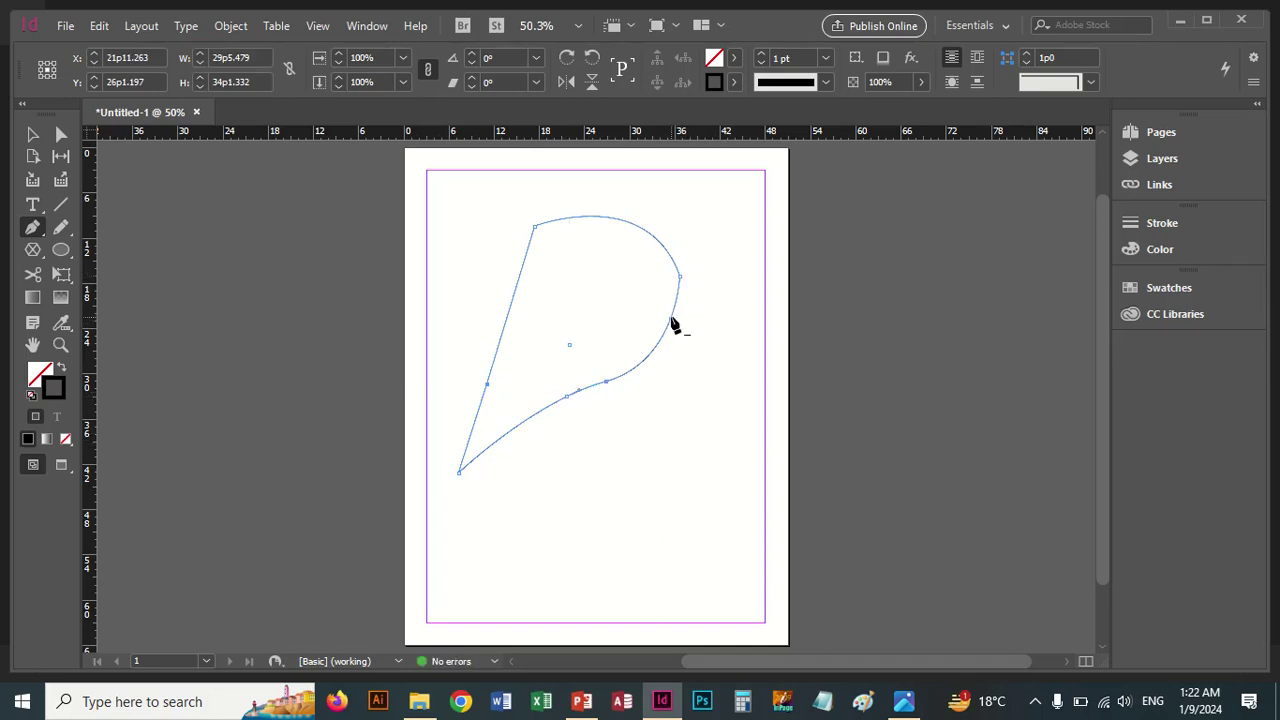
left_click(672, 320)
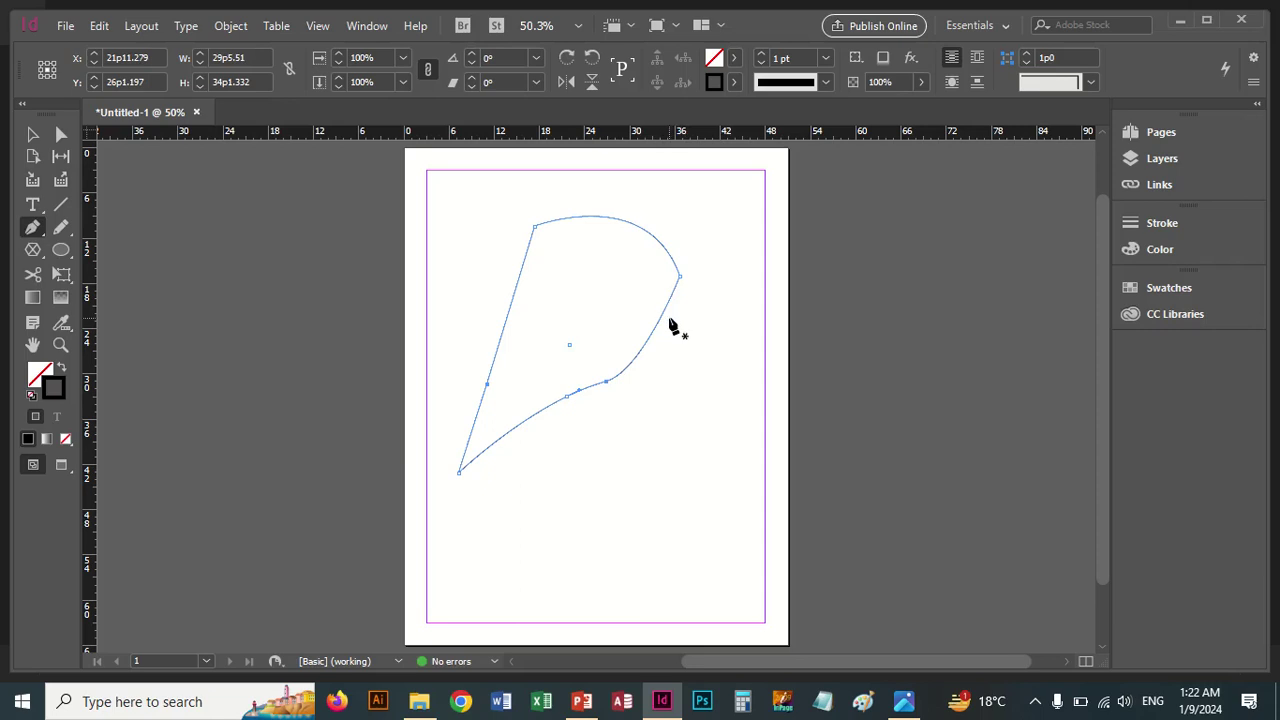
key("=")
key("shift+c")
left_click_drag(680, 277, 713, 409)
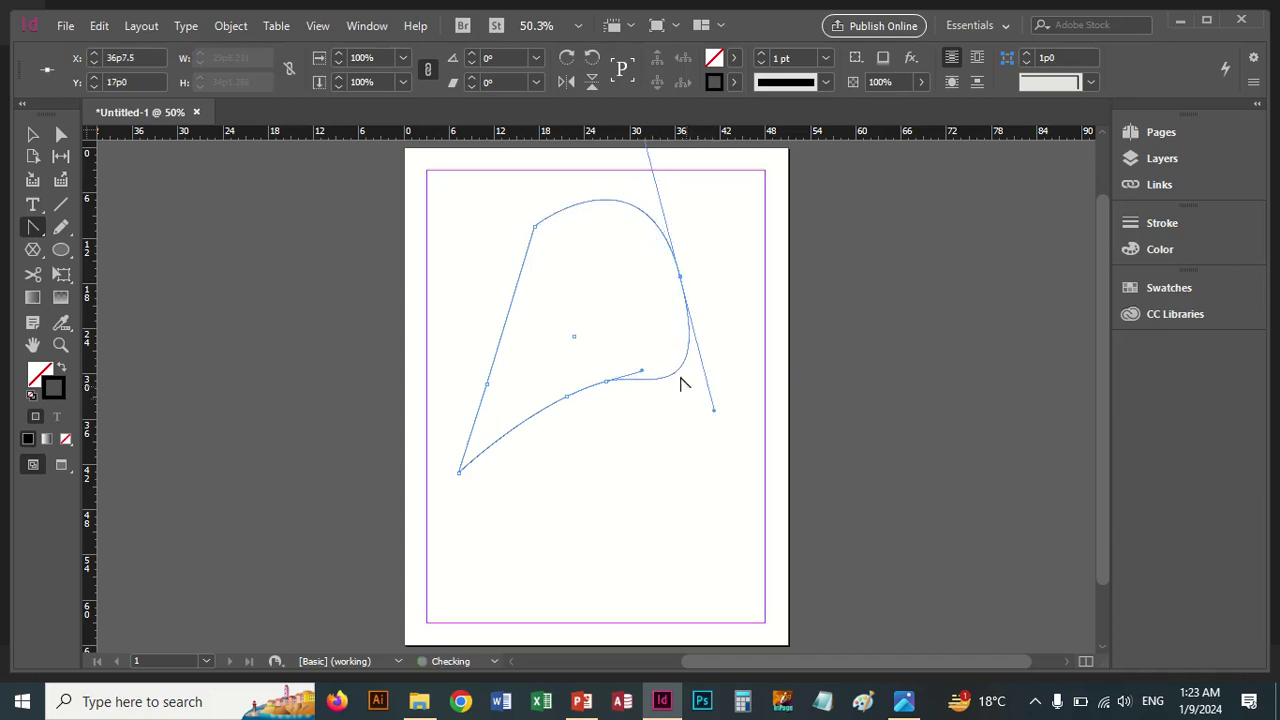
left_click_drag(606, 383, 531, 316)
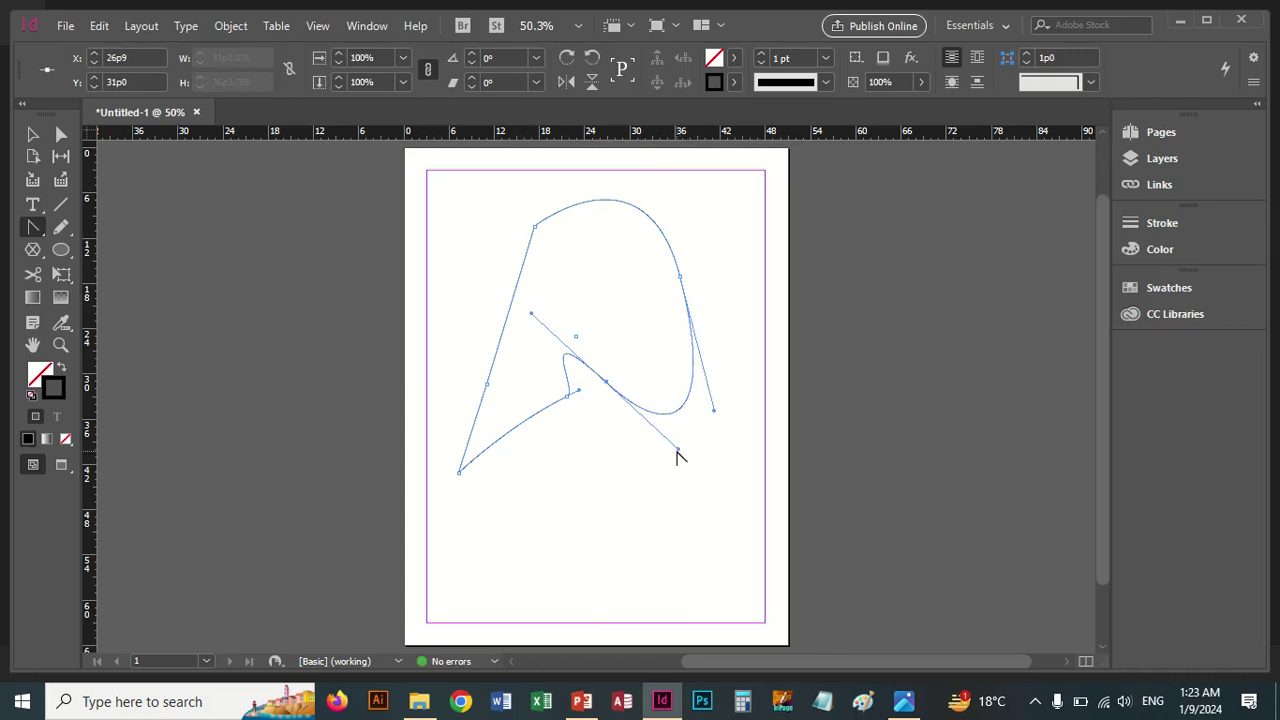
Bend the shape's right curve outward by moving its direction handles with Direct Selection, and delete the whole shape.
key("a")
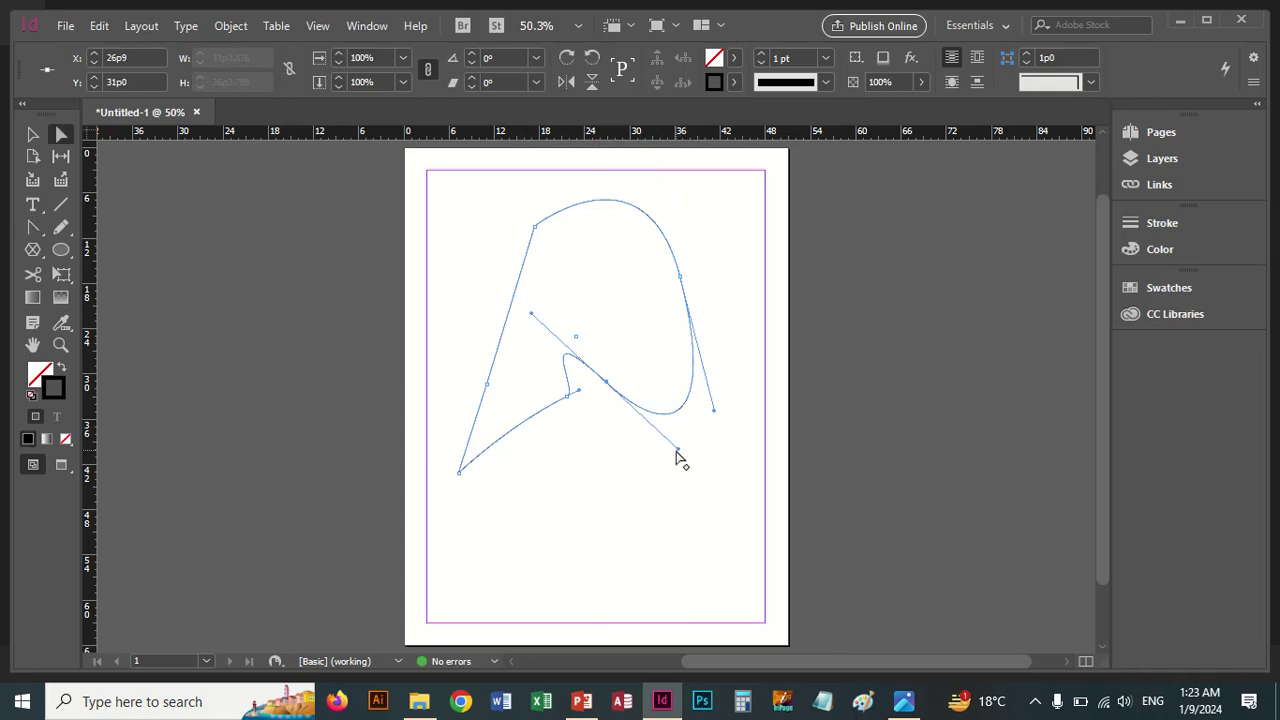
mouse_move(680, 456)
left_mouse_down()
mouse_move(651, 486)
mouse_move(671, 471)
mouse_move(639, 403)
mouse_move(694, 460)
mouse_move(663, 440)
mouse_move(697, 487)
mouse_move(657, 440)
mouse_move(700, 506)
mouse_move(680, 487)
mouse_move(678, 454)
left_mouse_up()
left_click_drag(732, 414, 802, 368)
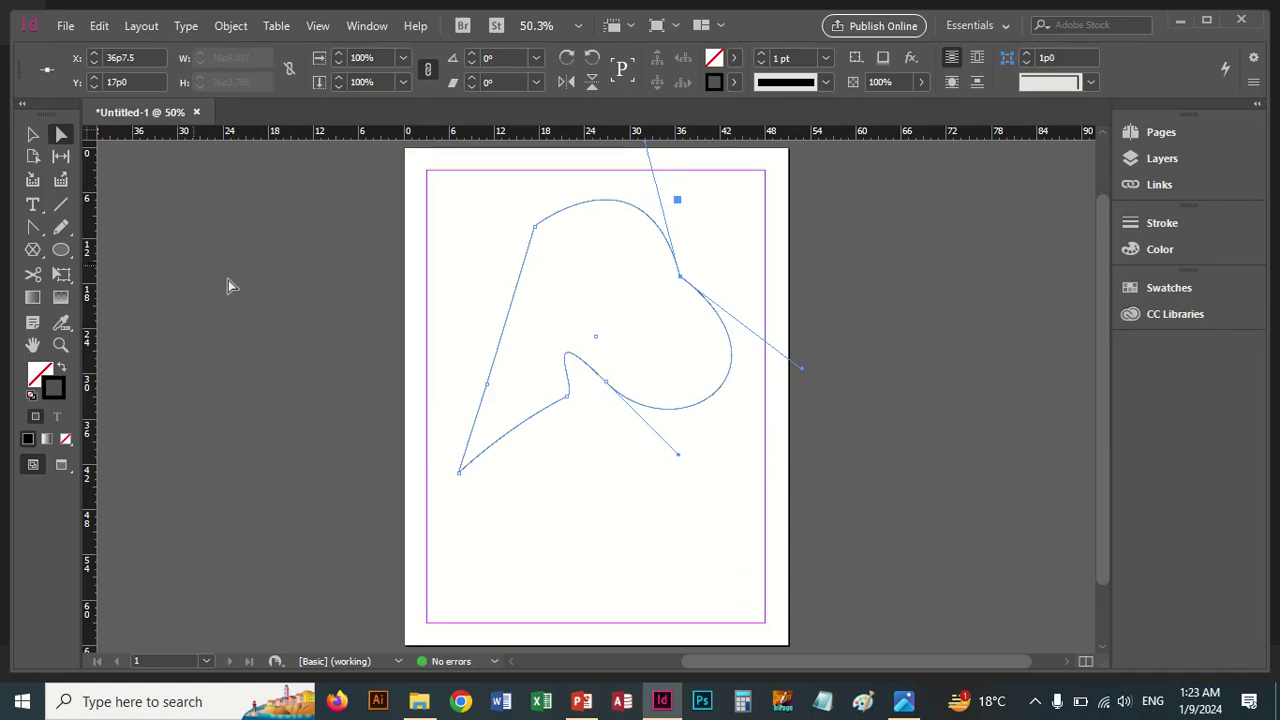
key("Delete")
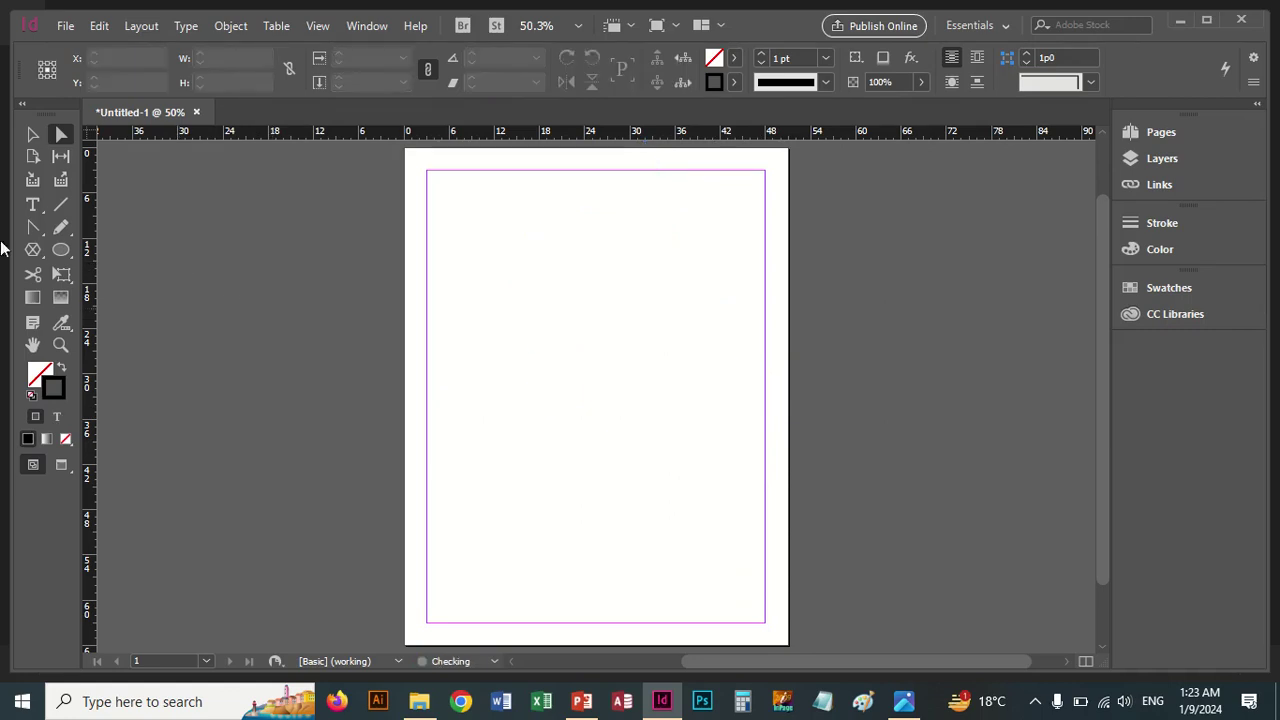
Draw a closed Pen tool shape in the page's top-left corner, curving from X 0p0, Y 26p3 to X 50p6, Y 0p0 and returning through 0p0, 0p0.
left_click_drag(33, 228, 80, 229)
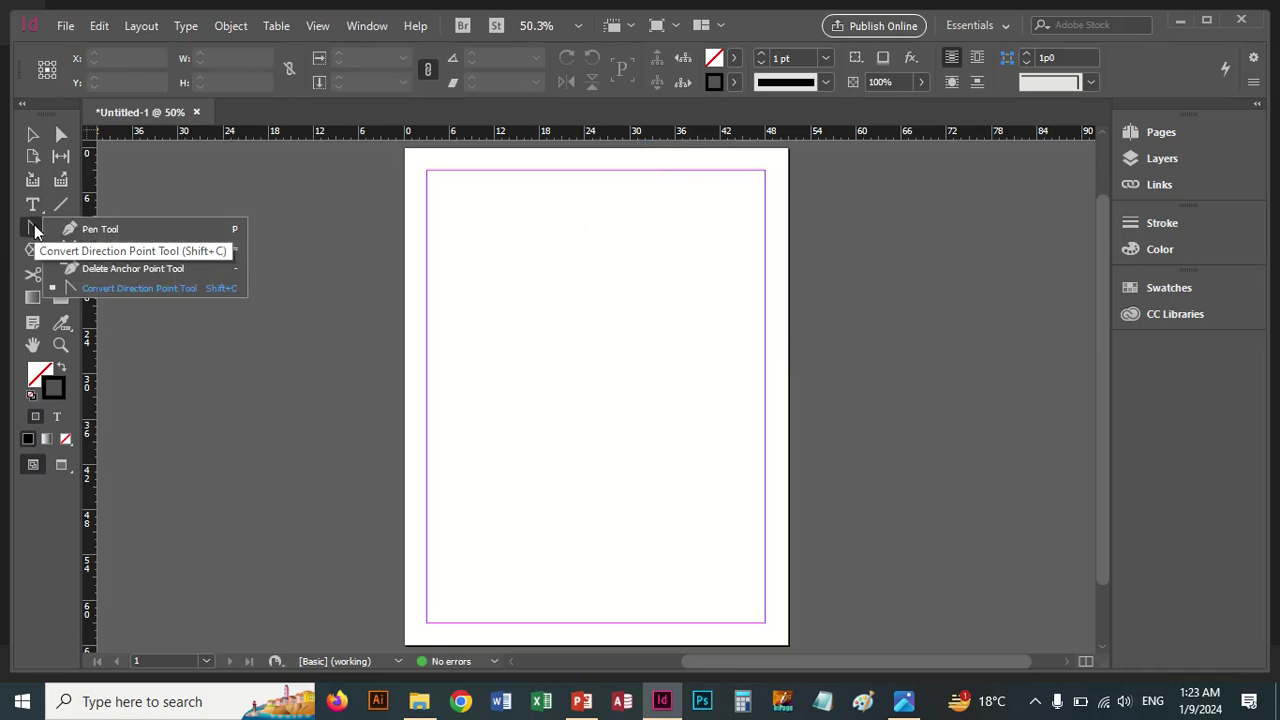
left_click(60, 228)
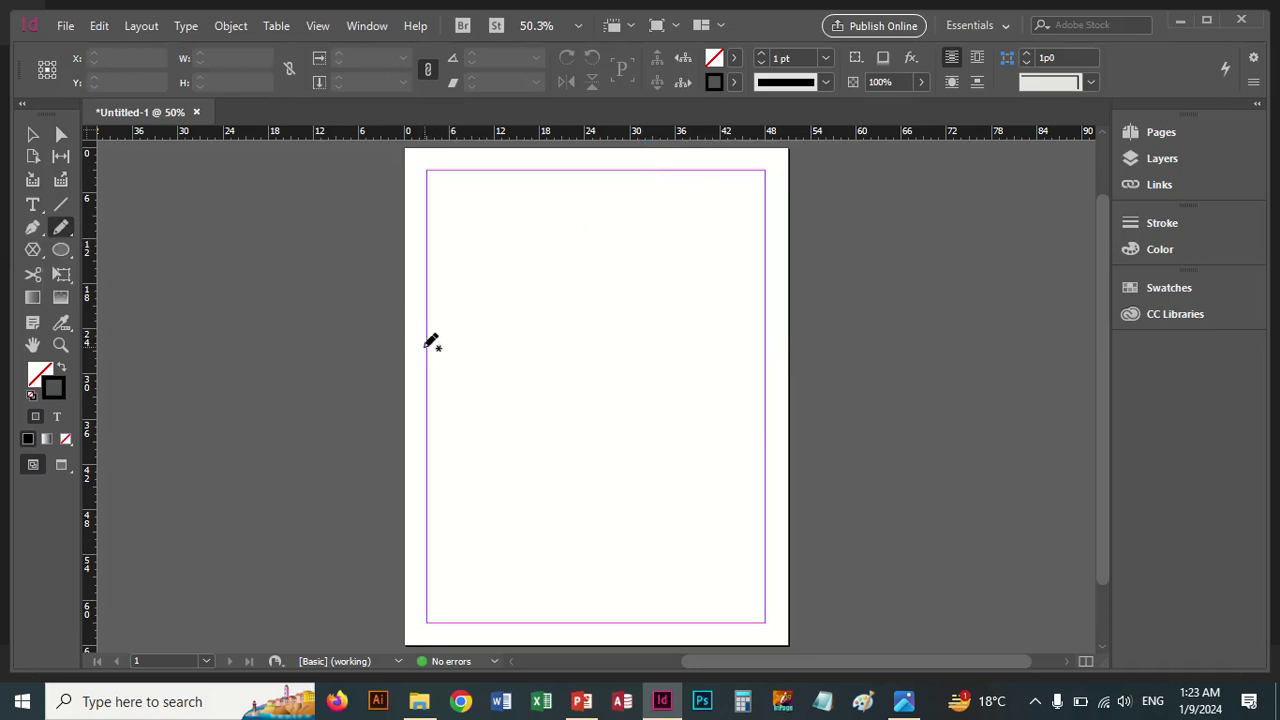
key("p")
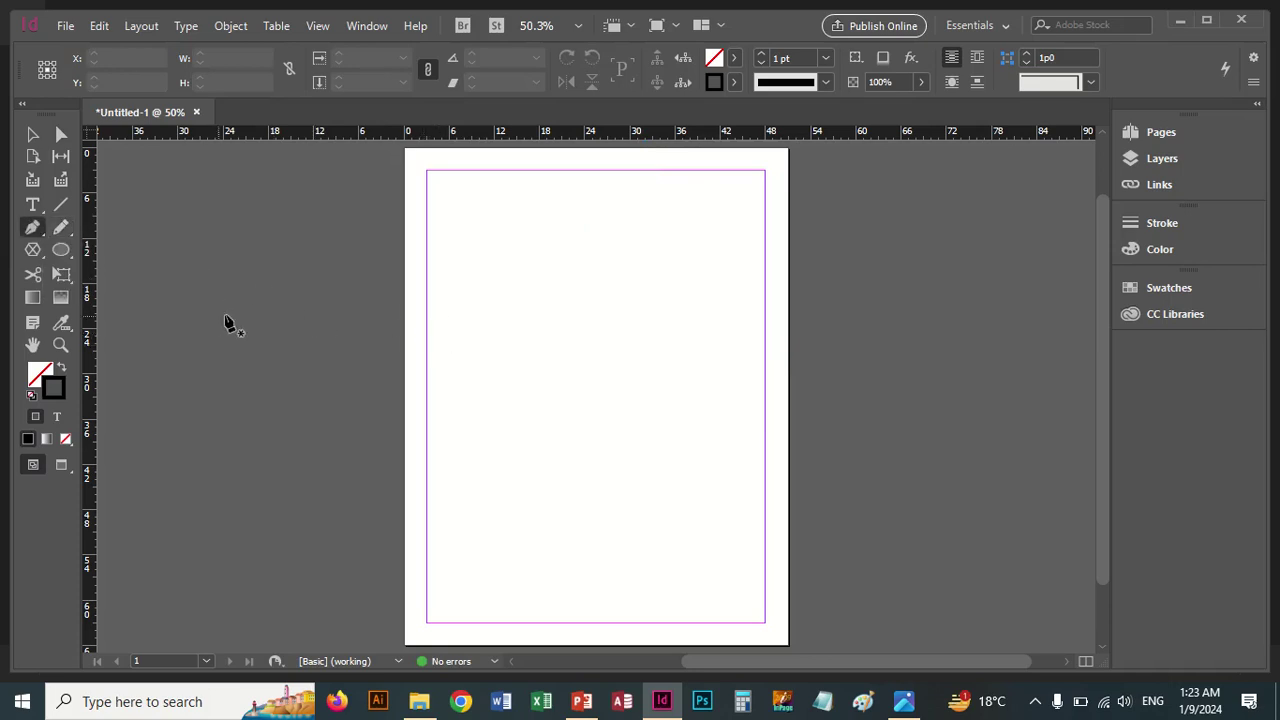
left_click(405, 346)
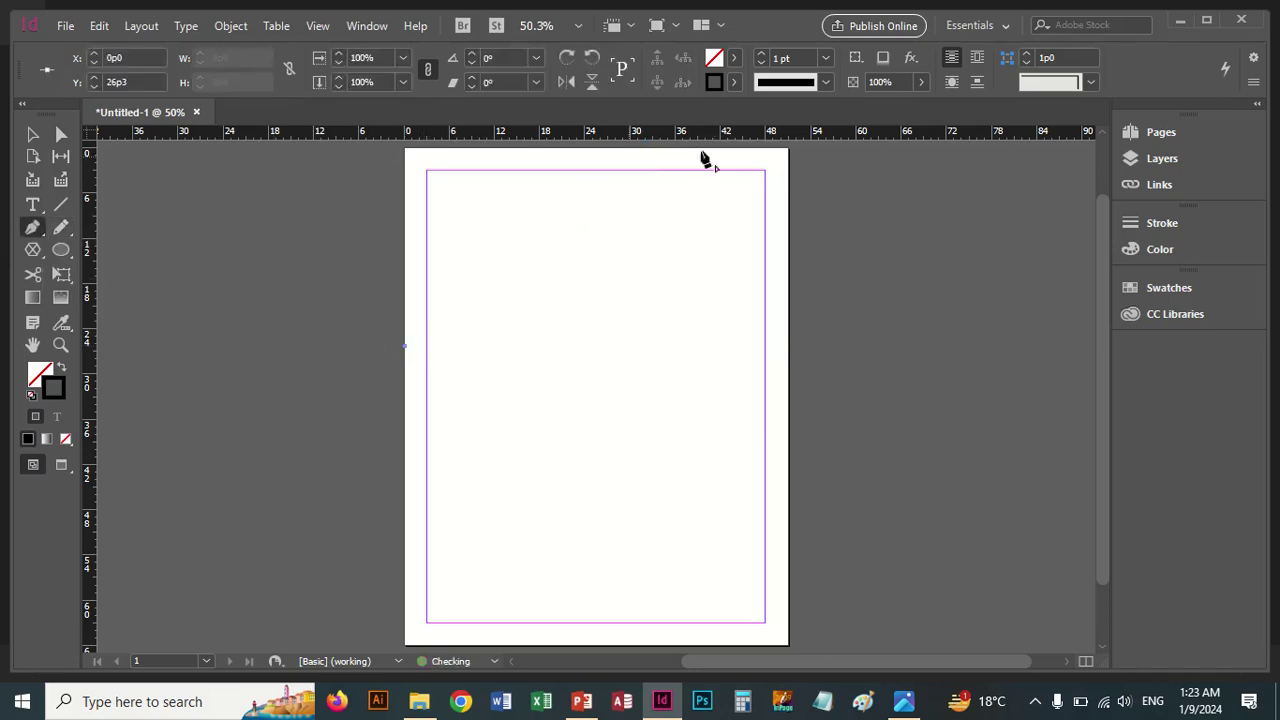
left_click_drag(785, 152, 979, 225)
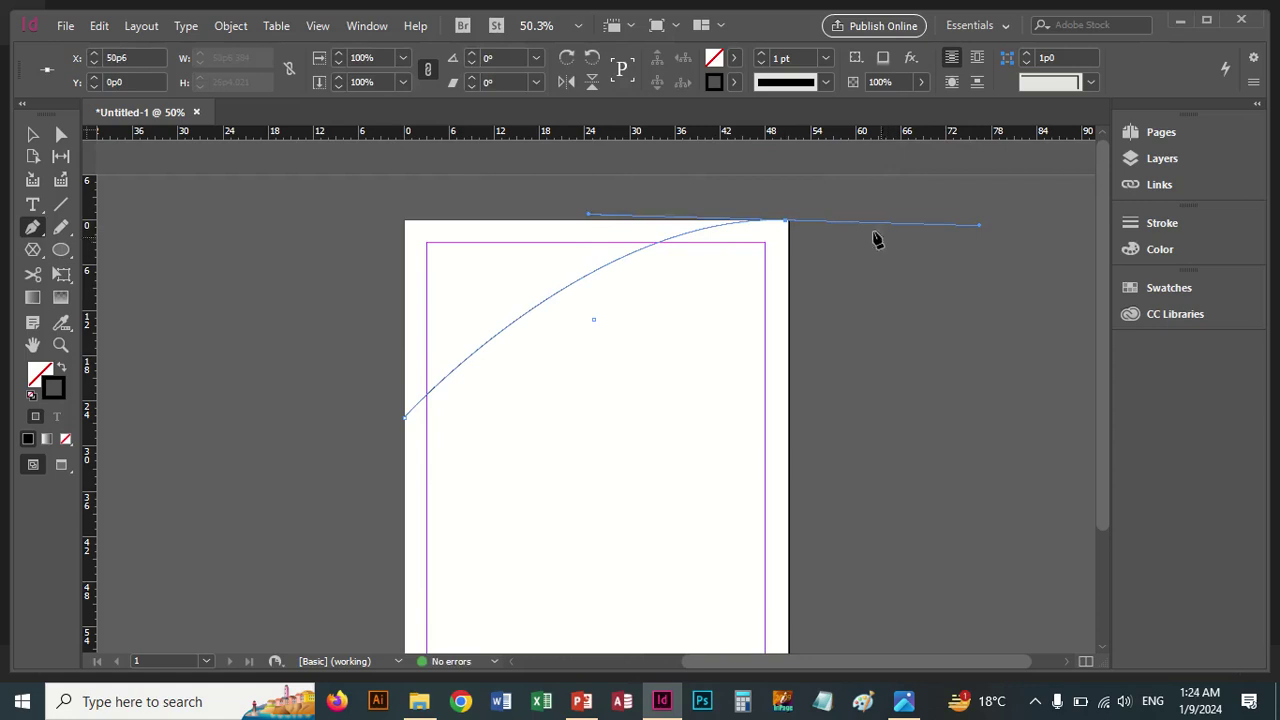
left_click(787, 225)
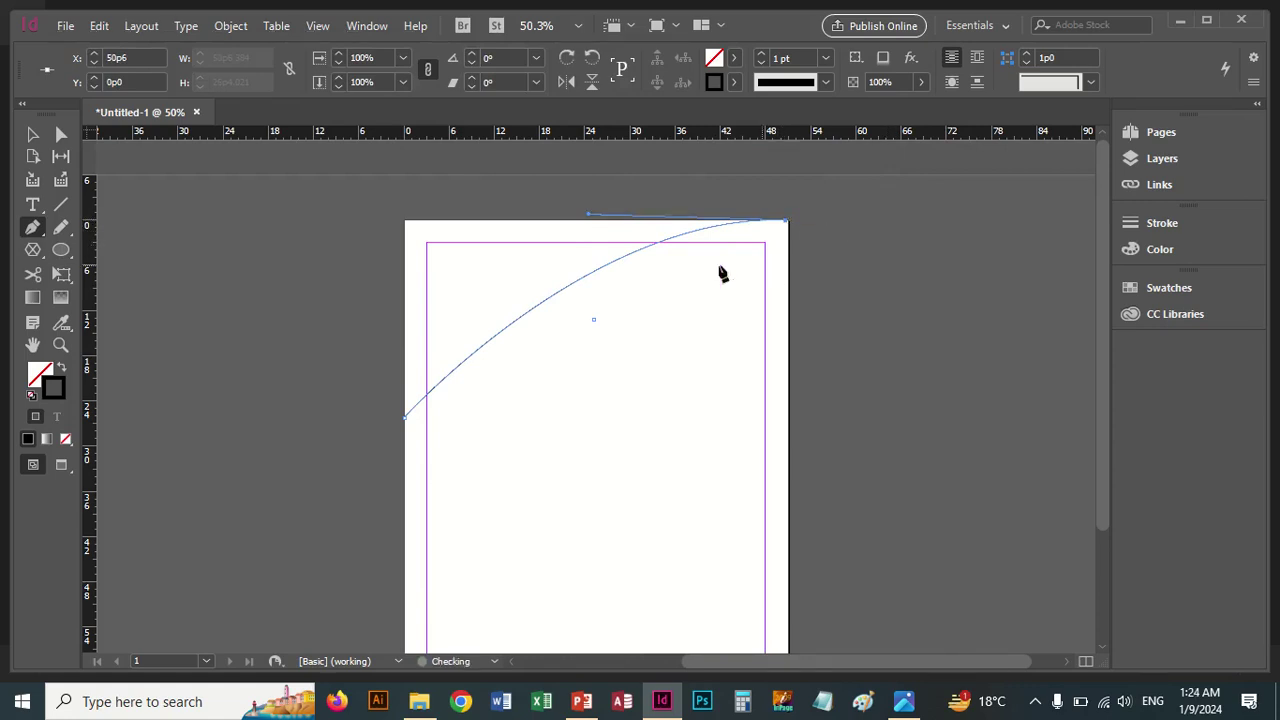
left_click(406, 221)
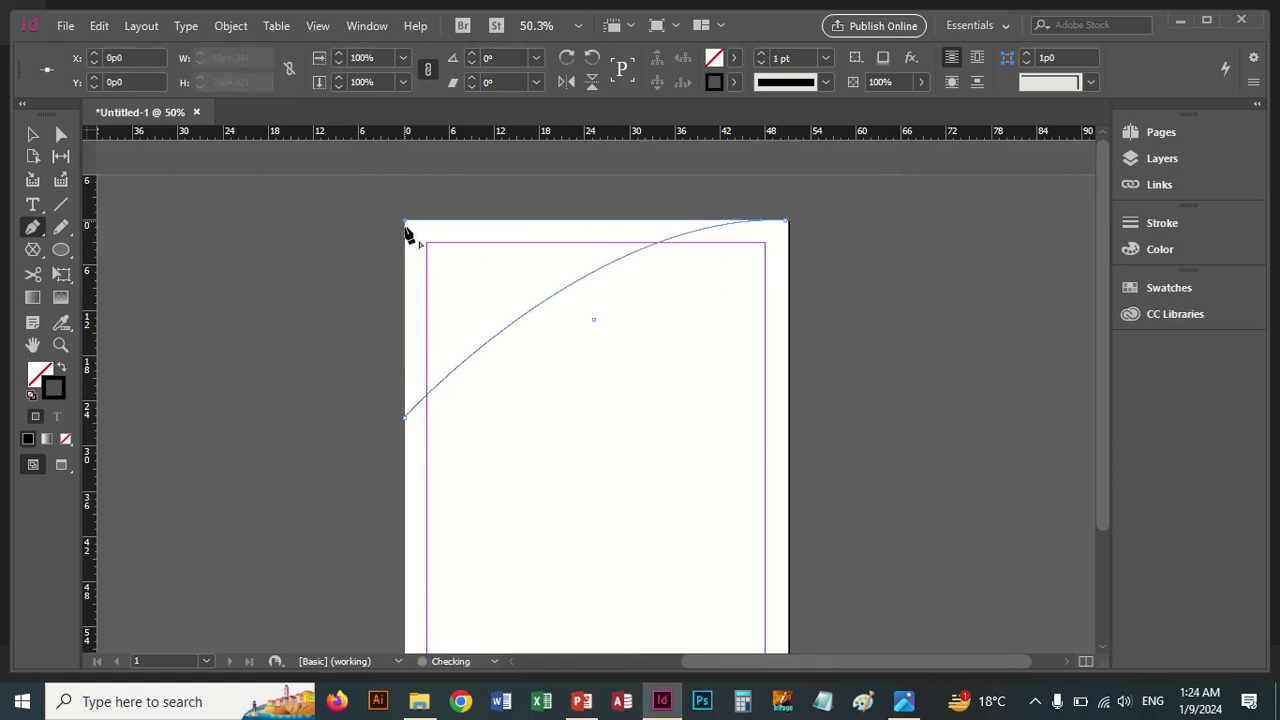
left_click(405, 419)
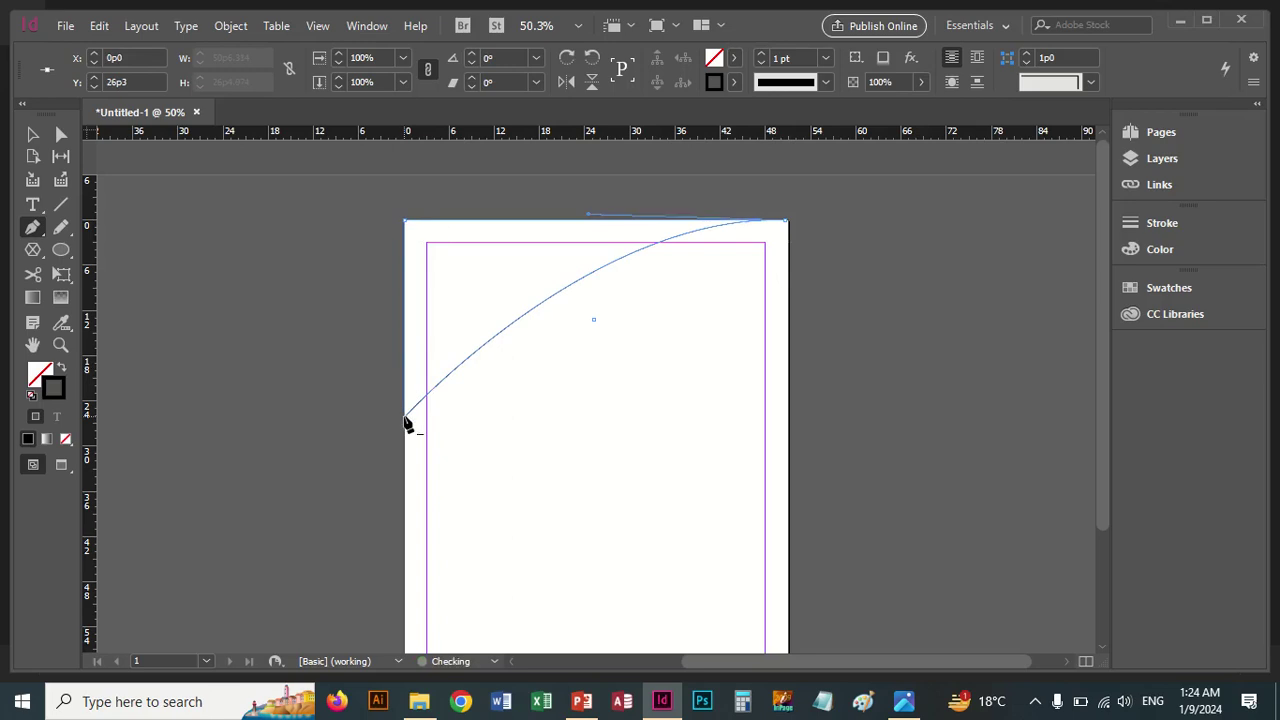
Fill the corner shape with the cyan swatch C=100 M=0 Y=0 K=0 and deselect it.
left_click(736, 58)
left_click(585, 194)
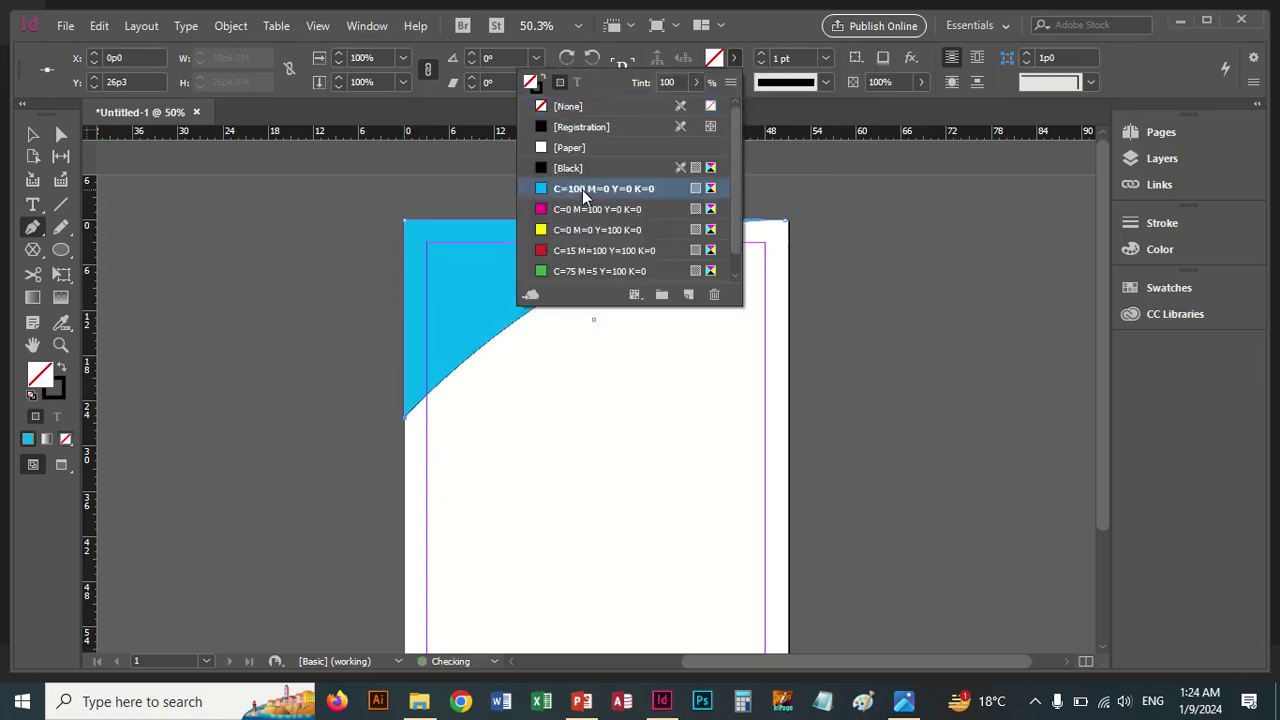
left_click(32, 134)
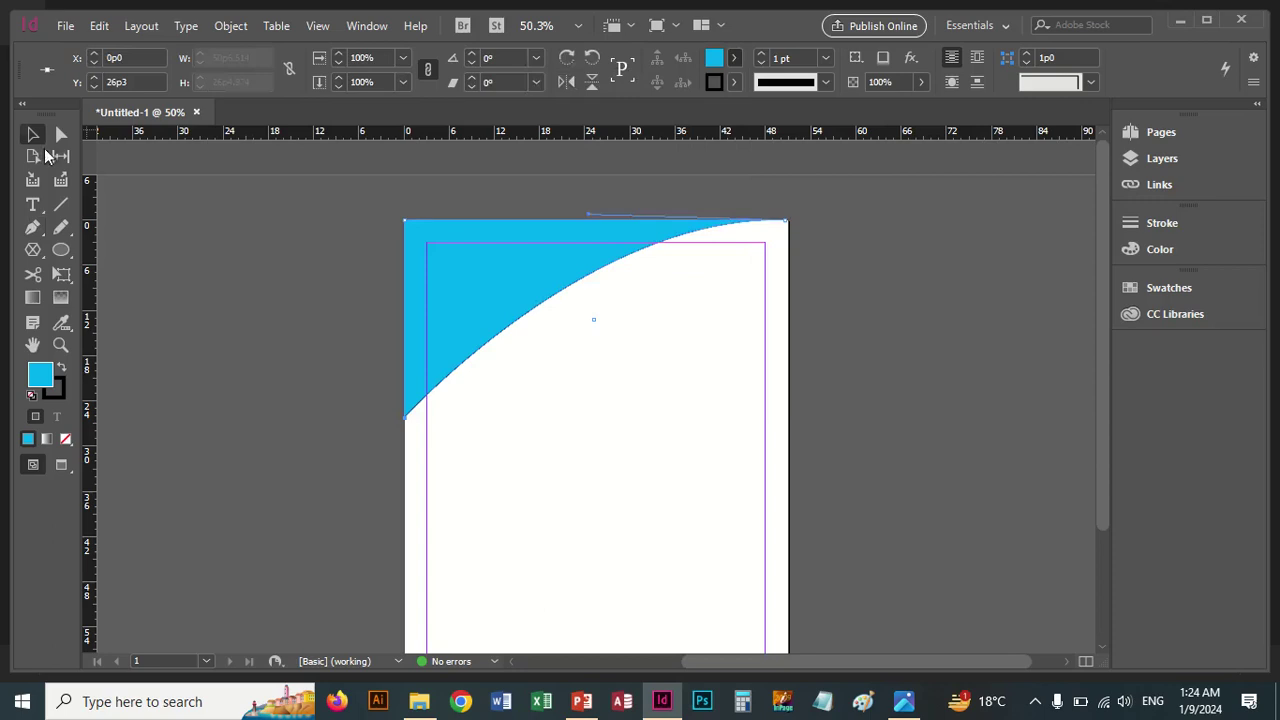
left_click(195, 237)
scroll(766, 340, "down", 3)
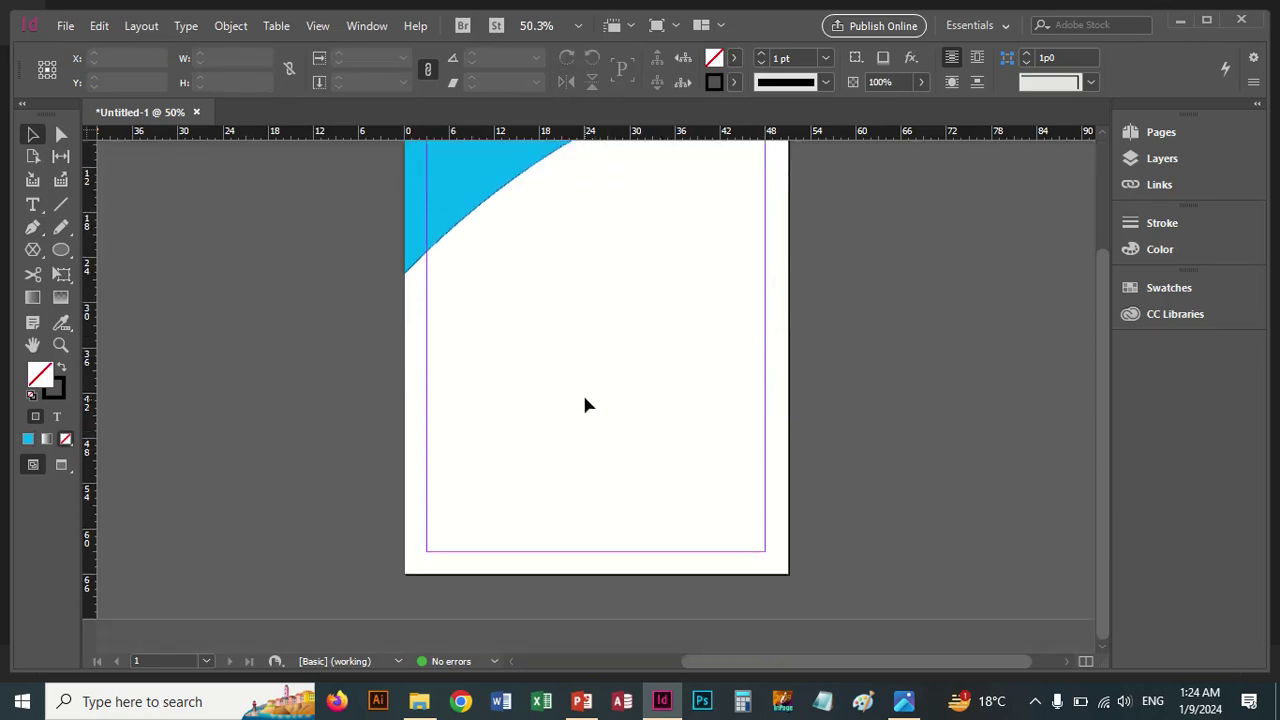
Switch to File Explorer and view Endless Ocean Beauty in Books INDD, under Std-TLCC Syllabas-2023 > Software Syllabus Assignments > Adobe InDesign Software.
left_click(420, 698)
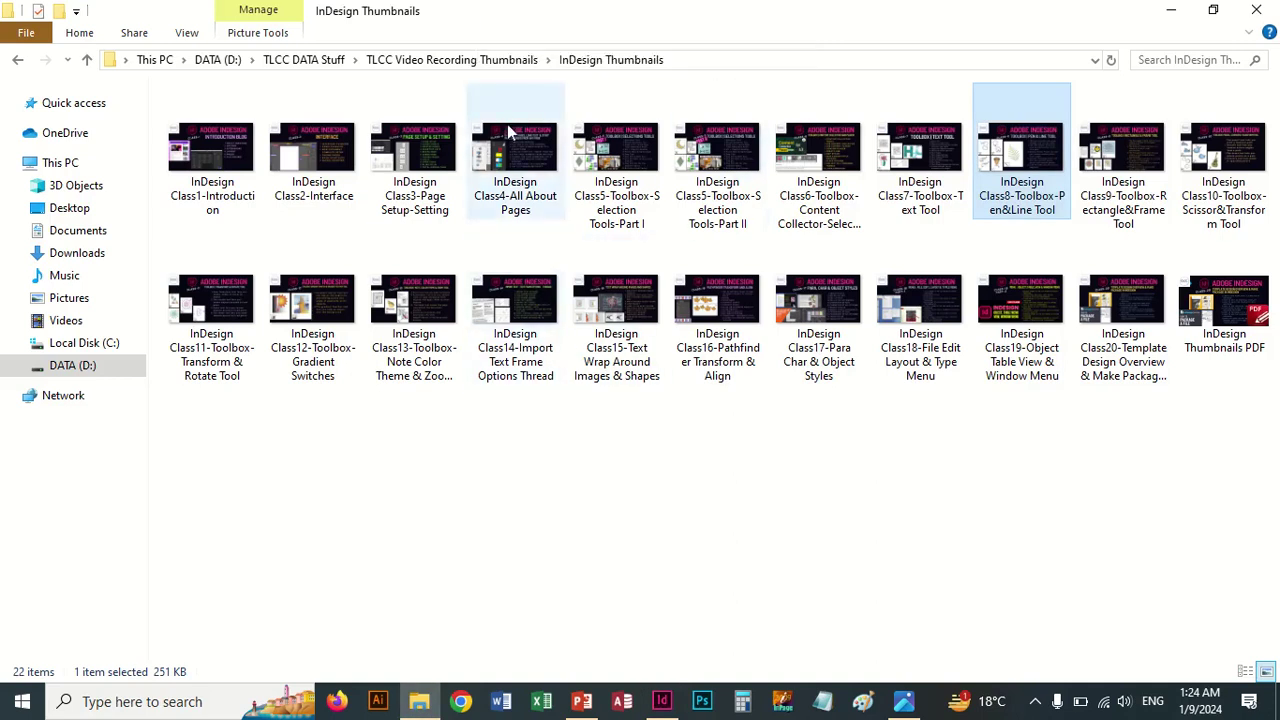
left_click(75, 208)
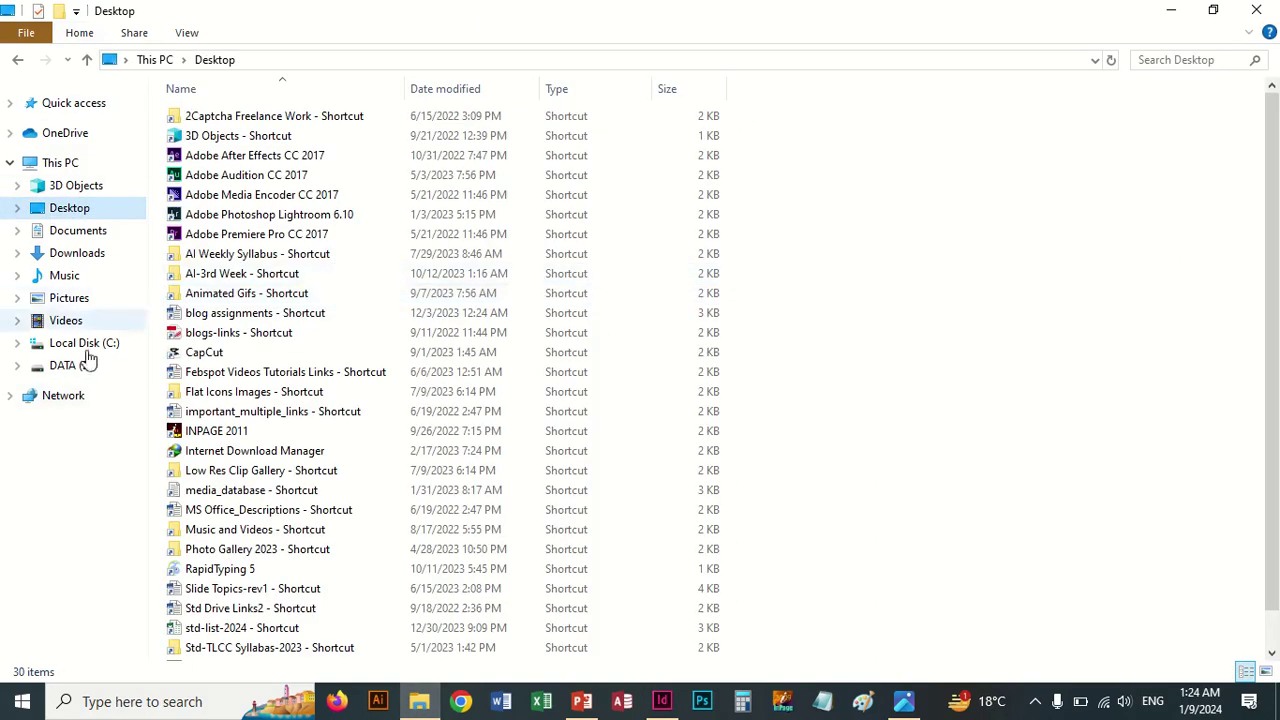
double_click(222, 648)
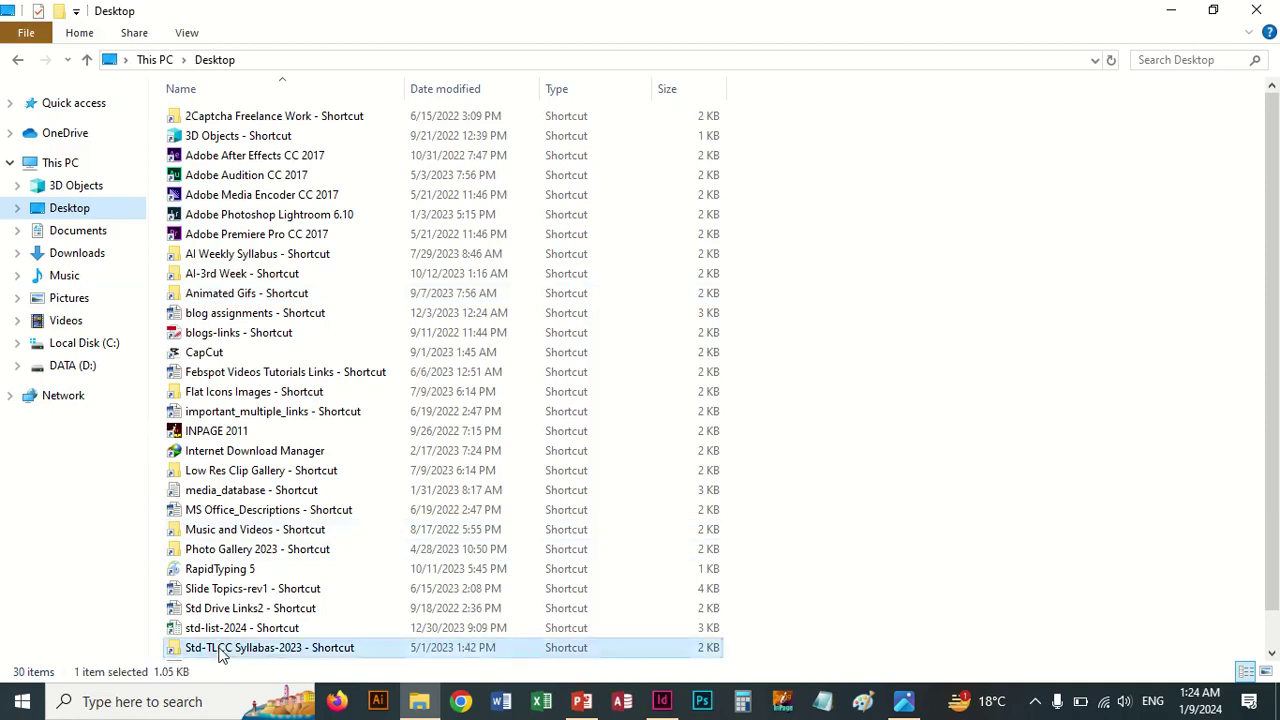
double_click(291, 120)
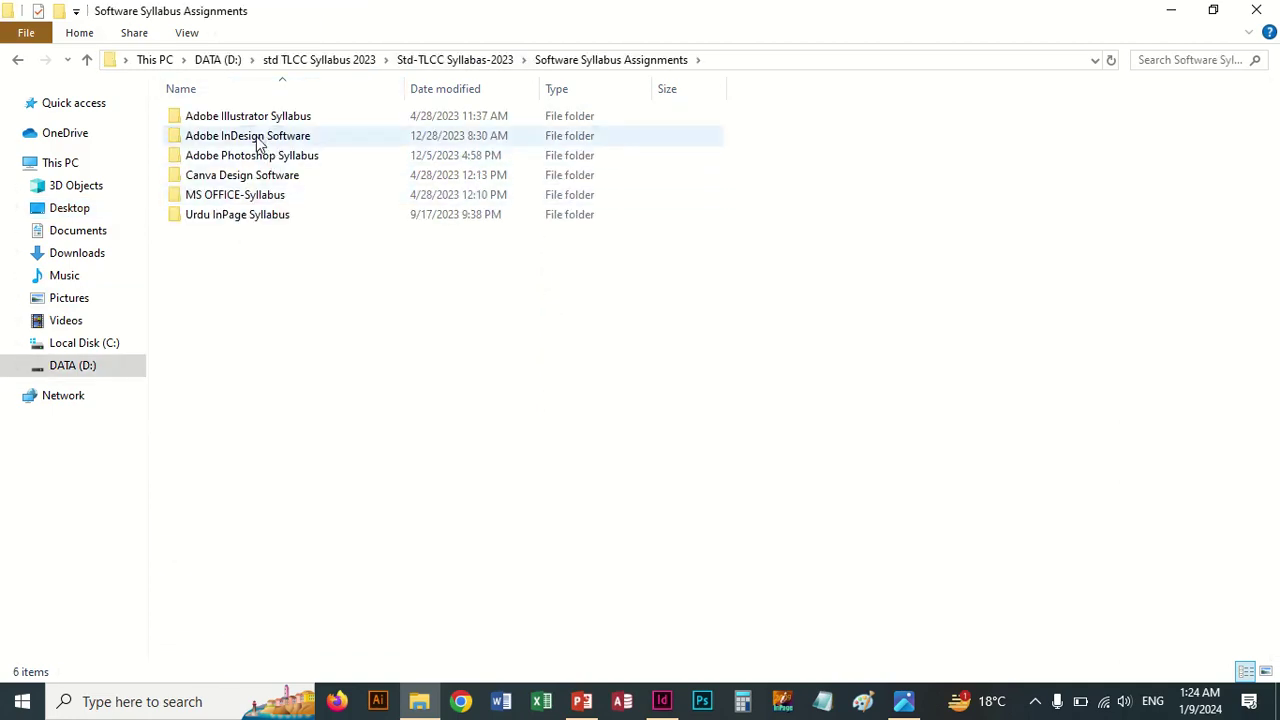
double_click(258, 143)
left_click(216, 179)
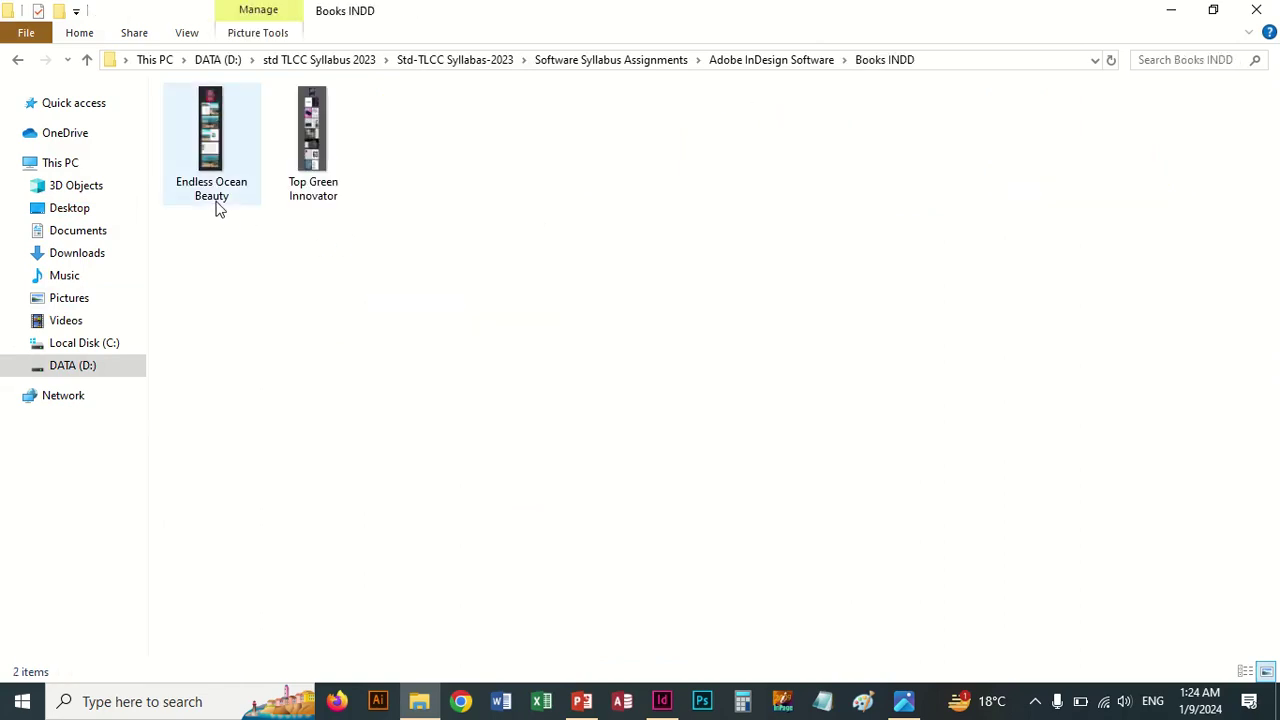
double_click(214, 190)
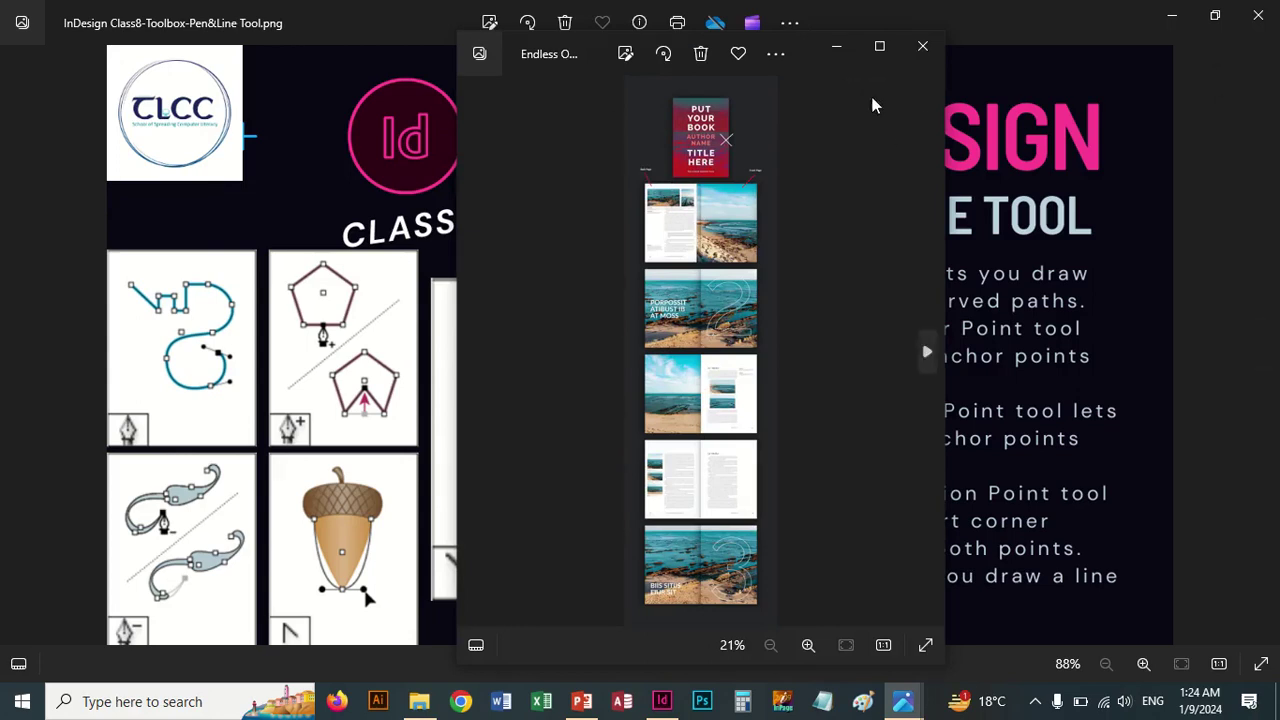
left_click(921, 47)
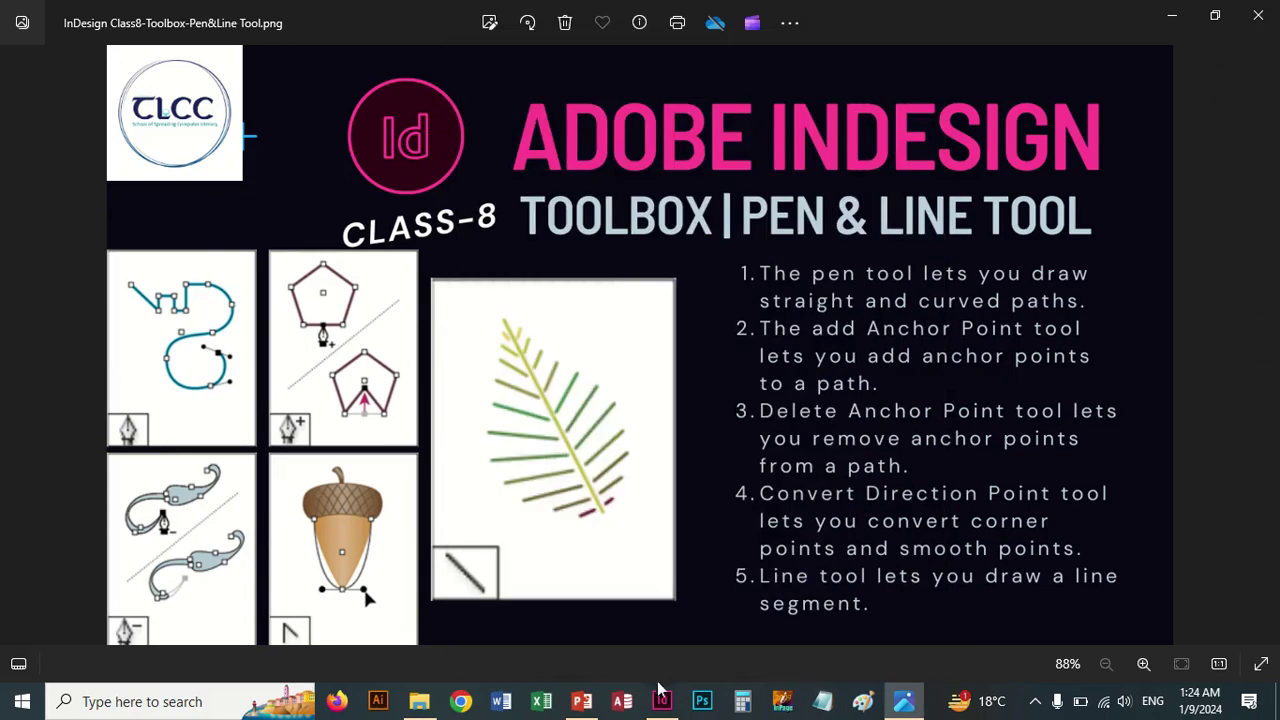
Go back to the Adobe InDesign Software folder and open the Art and Culture image from Single Pages Design.
left_click(419, 701)
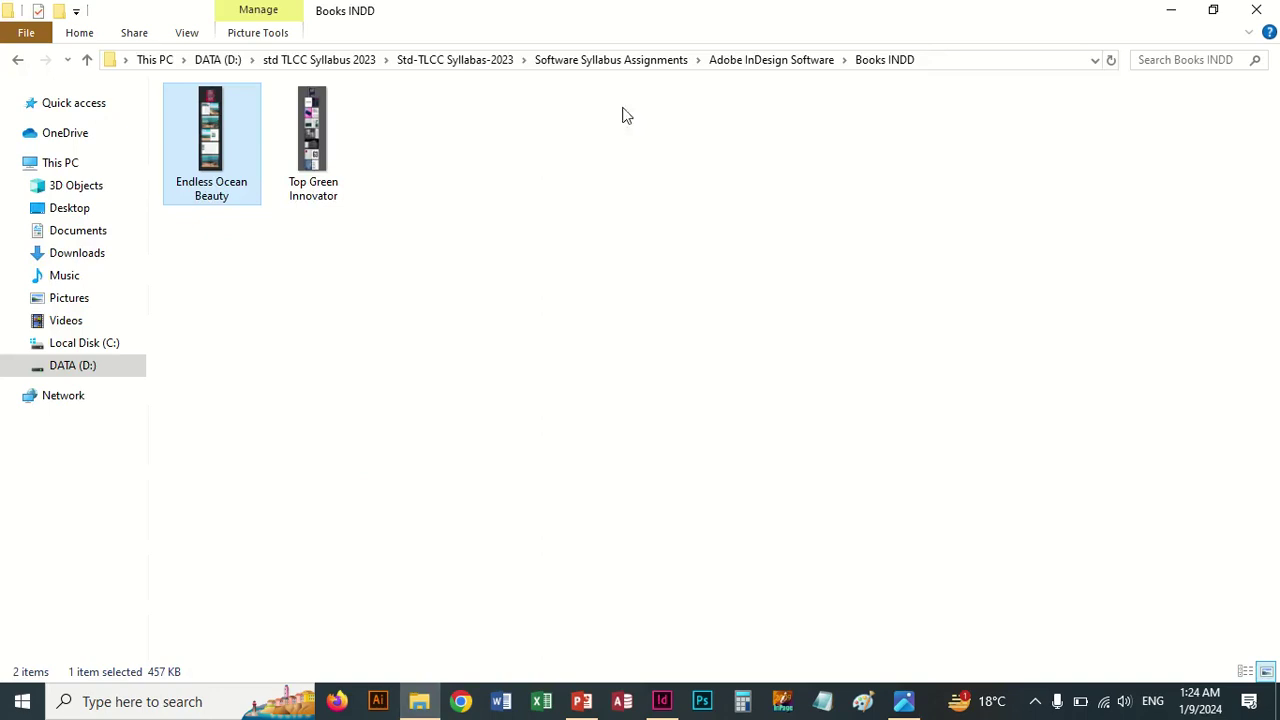
left_click(753, 60)
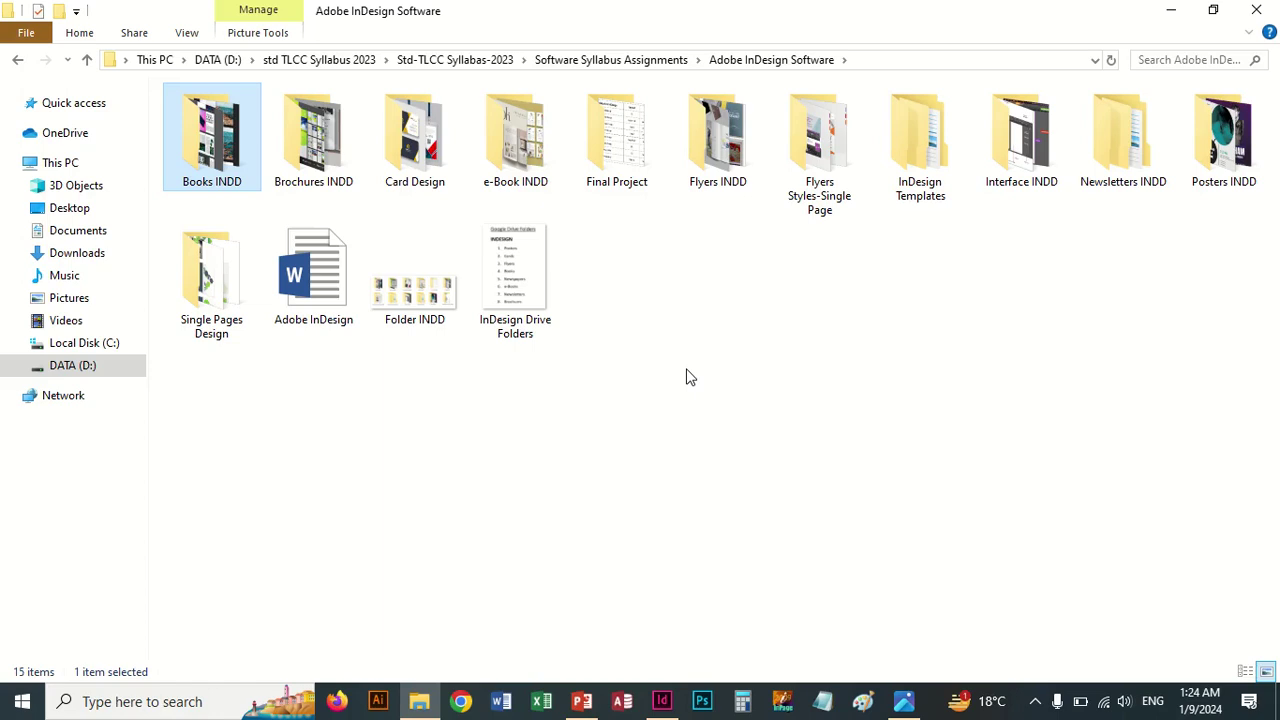
double_click(213, 316)
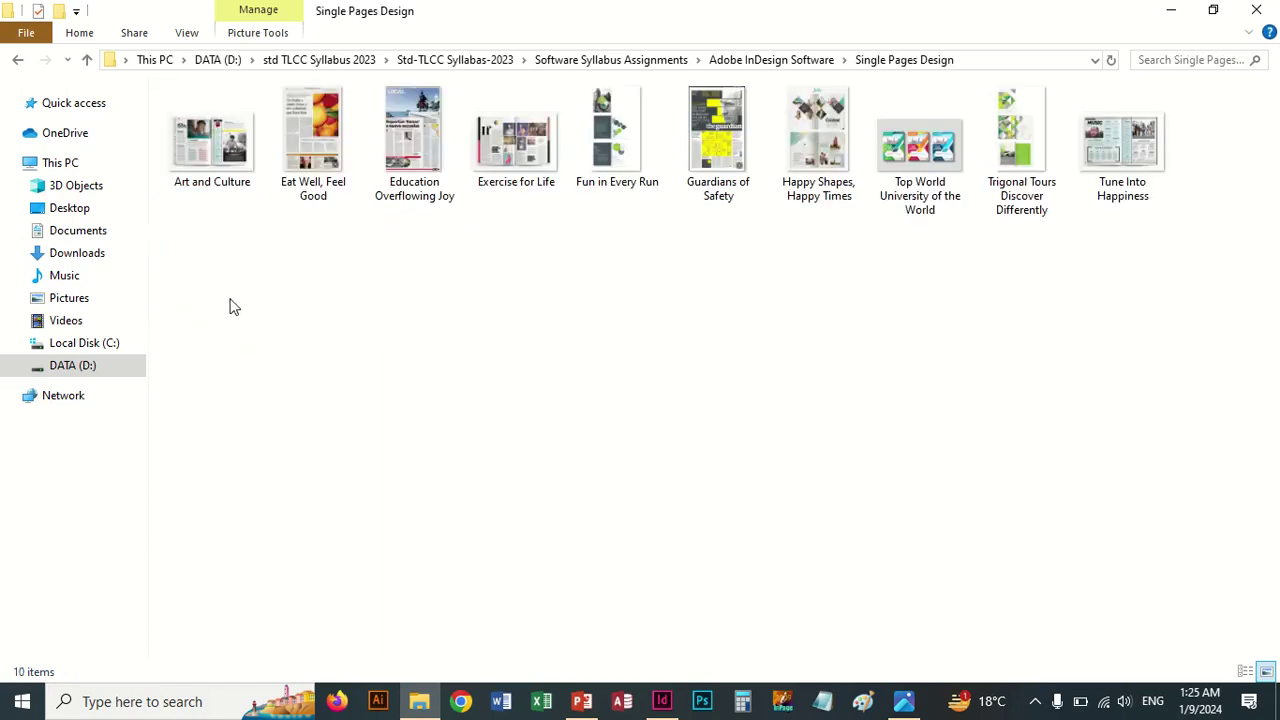
left_click(185, 172)
double_click(185, 172)
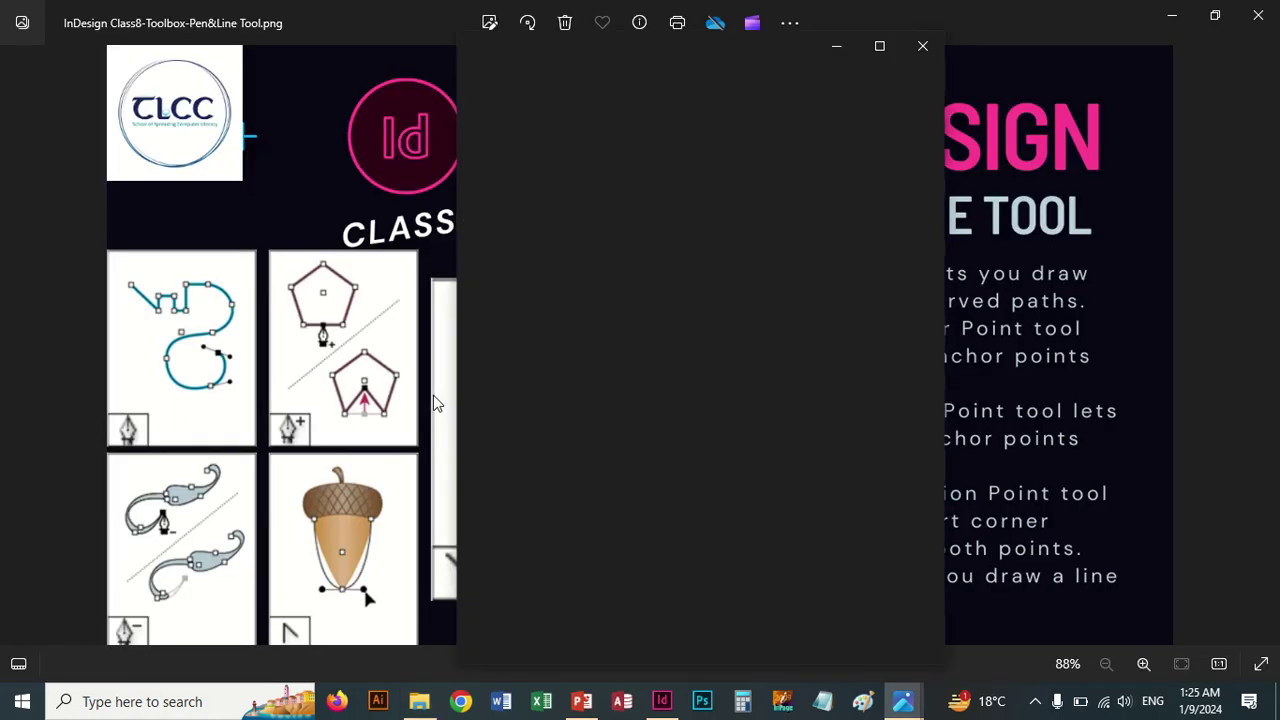
Maximize the image viewer and look through the single-page designs from Art and Culture to Fun in Every Run.
left_click(879, 46)
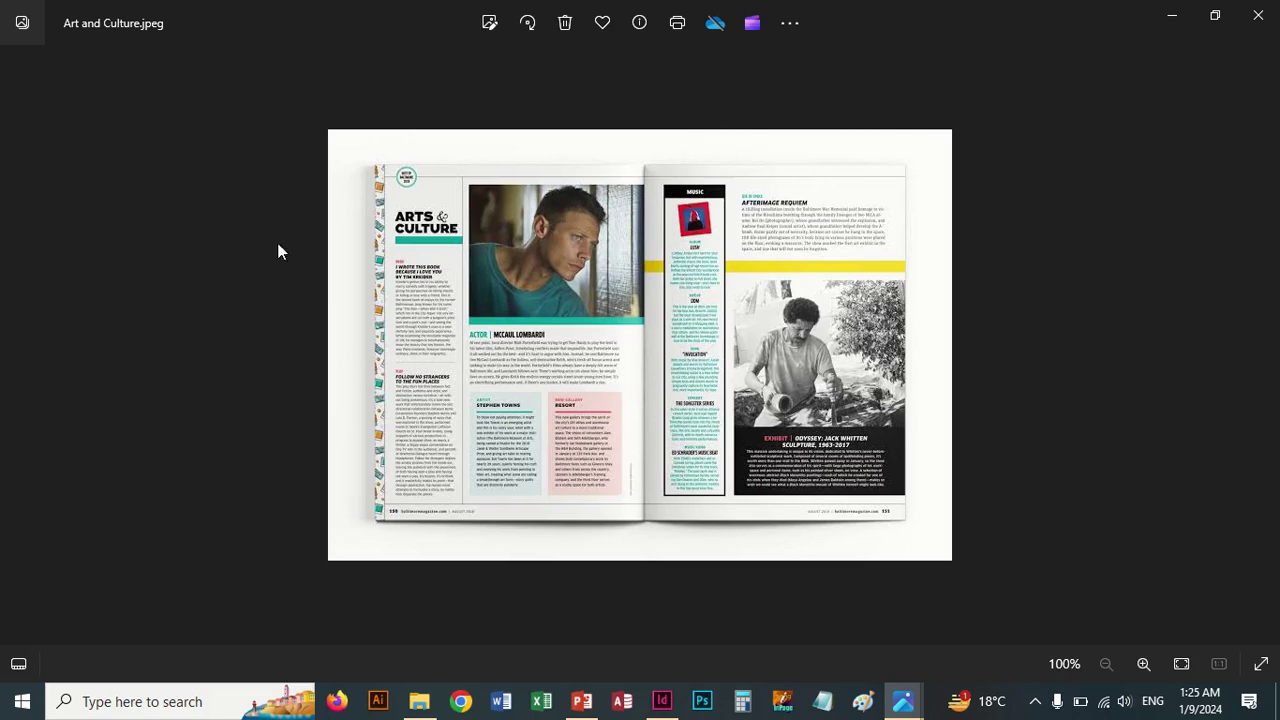
left_click(1260, 346)
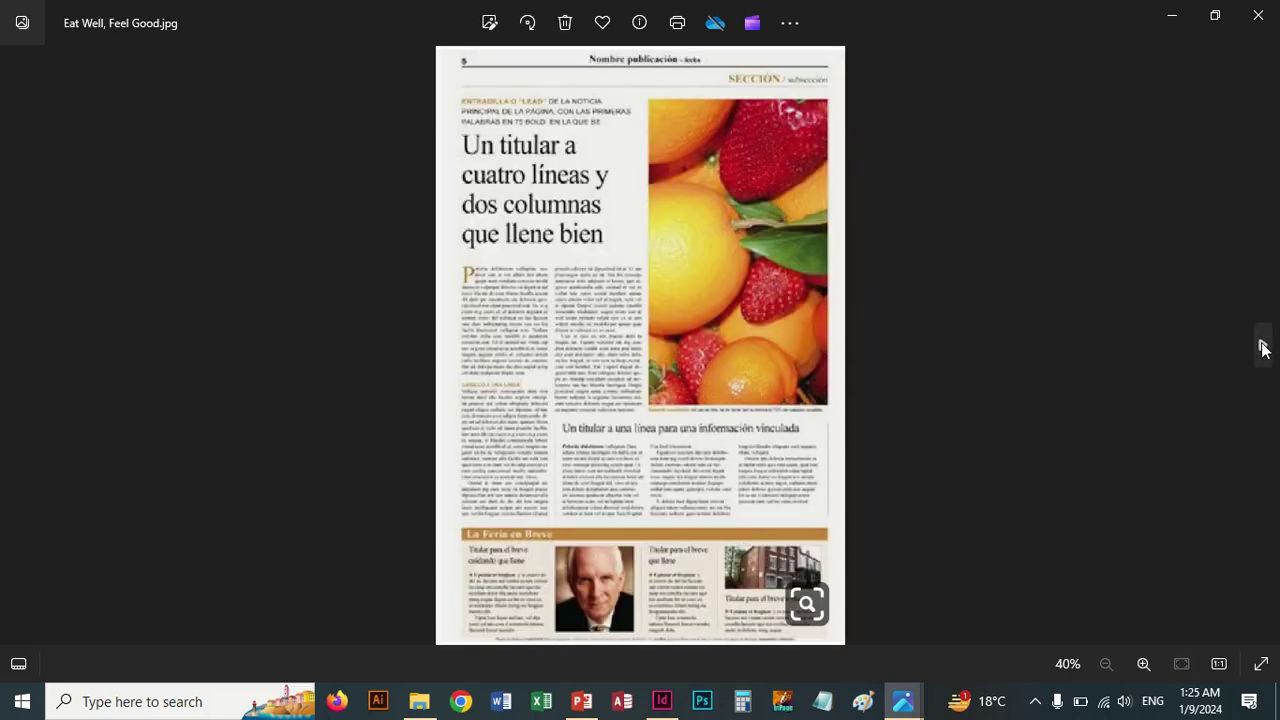
left_click(1260, 346)
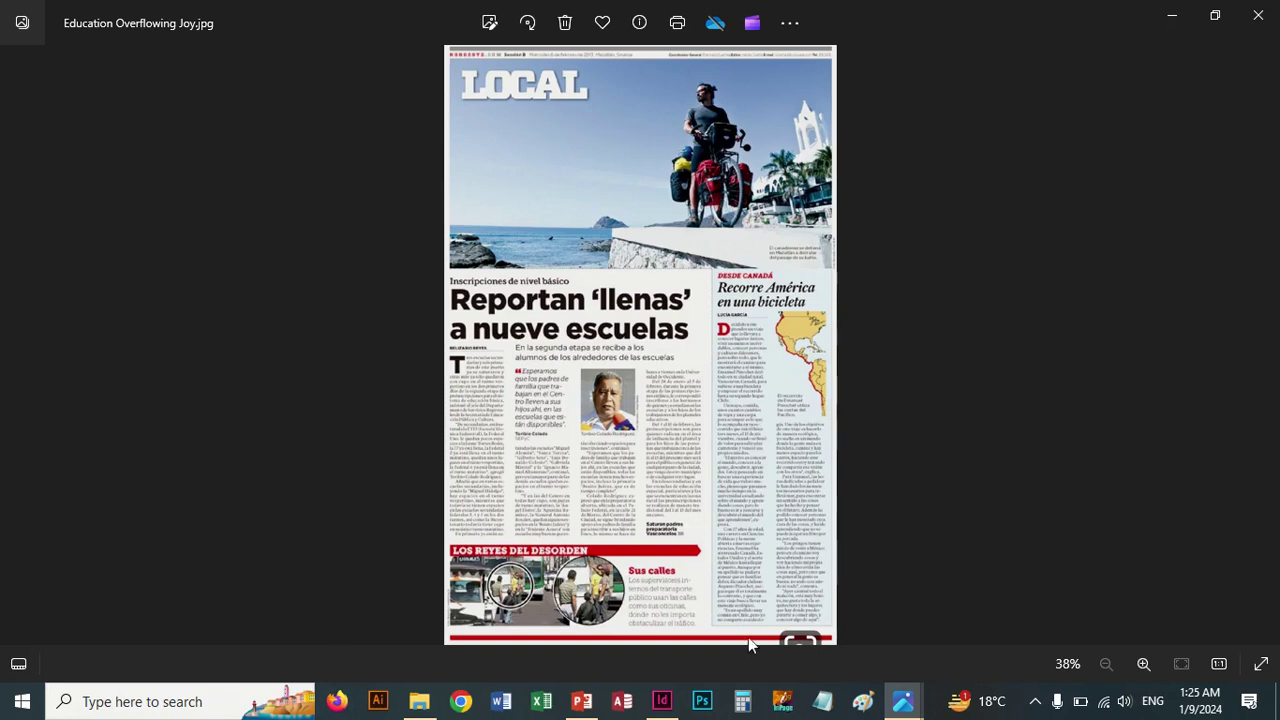
left_click(1261, 345)
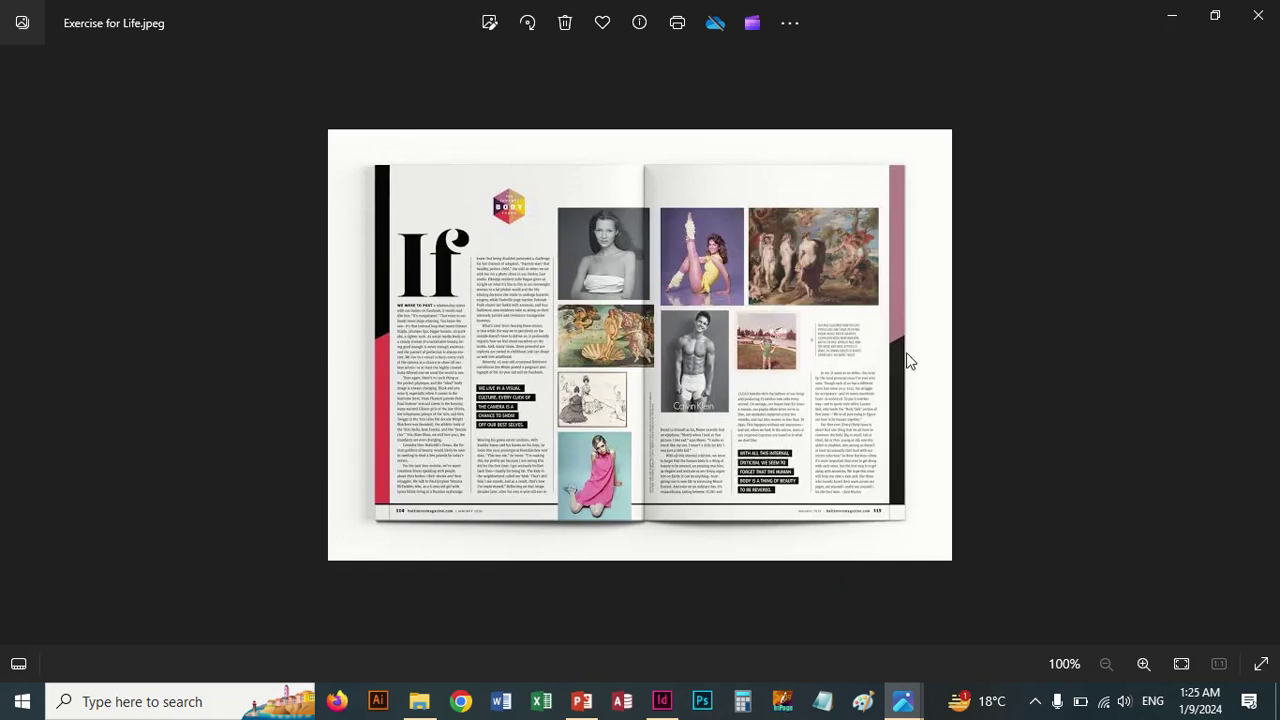
mouse_move(1261, 344)
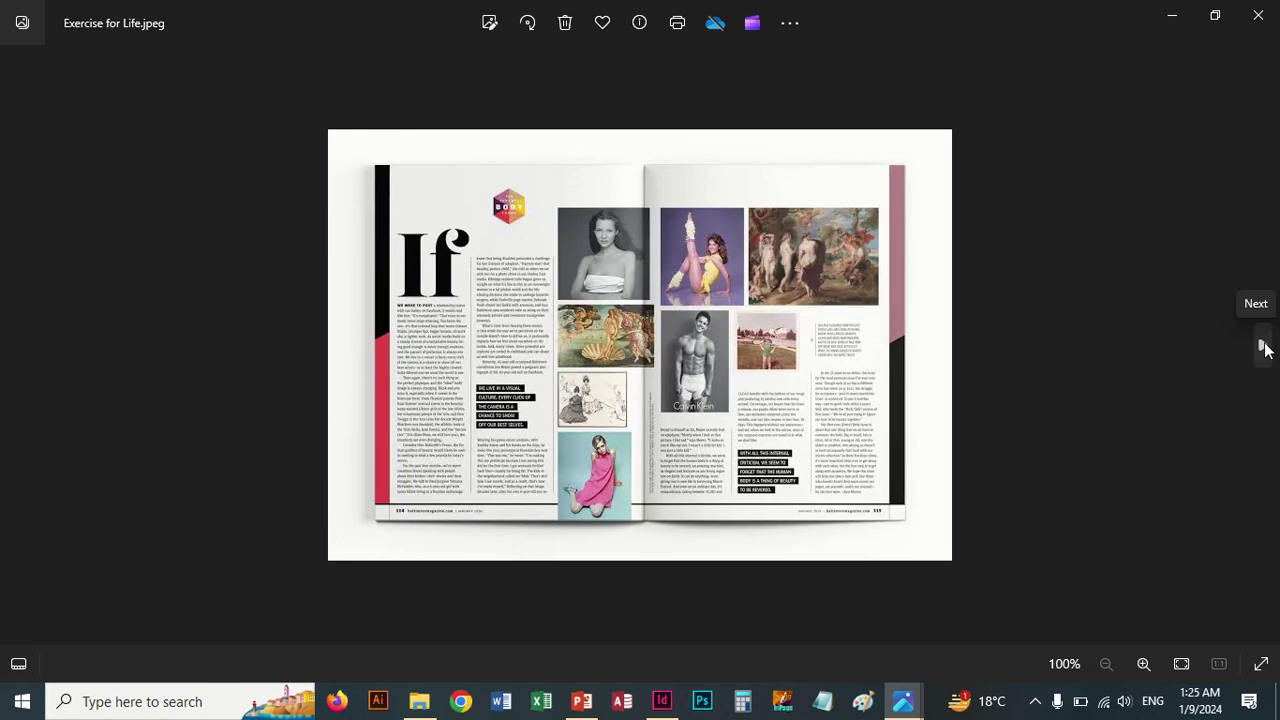
left_click(1262, 345)
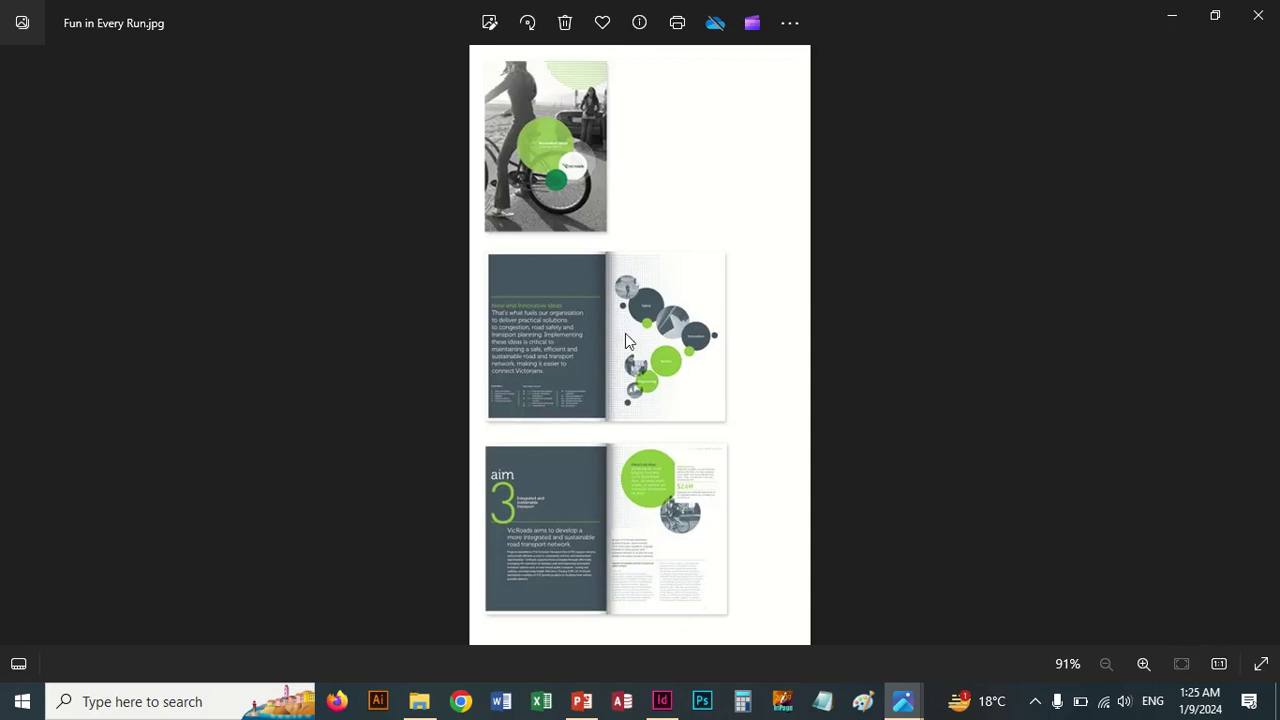
View Guardians of Safety and Happy Shapes, Happy Times, and examine the covers in Top World University of the World up close.
mouse_move(1268, 400)
left_click(1262, 347)
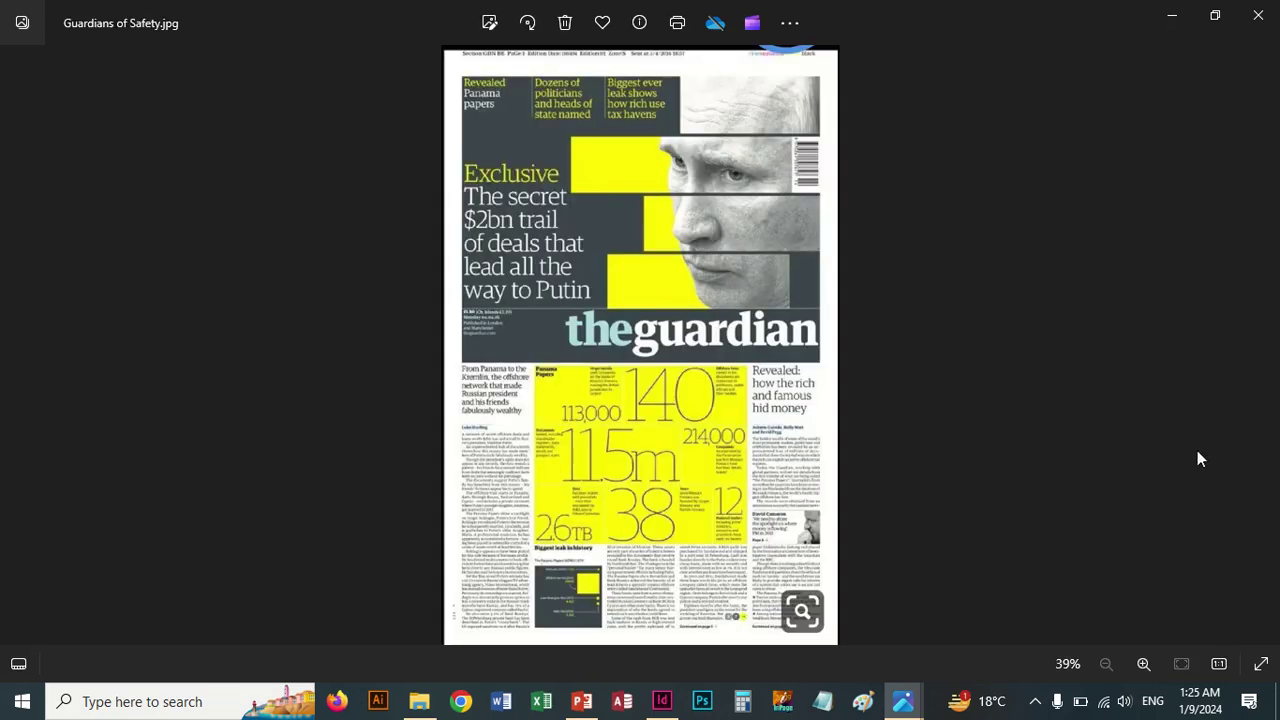
left_click(1262, 347)
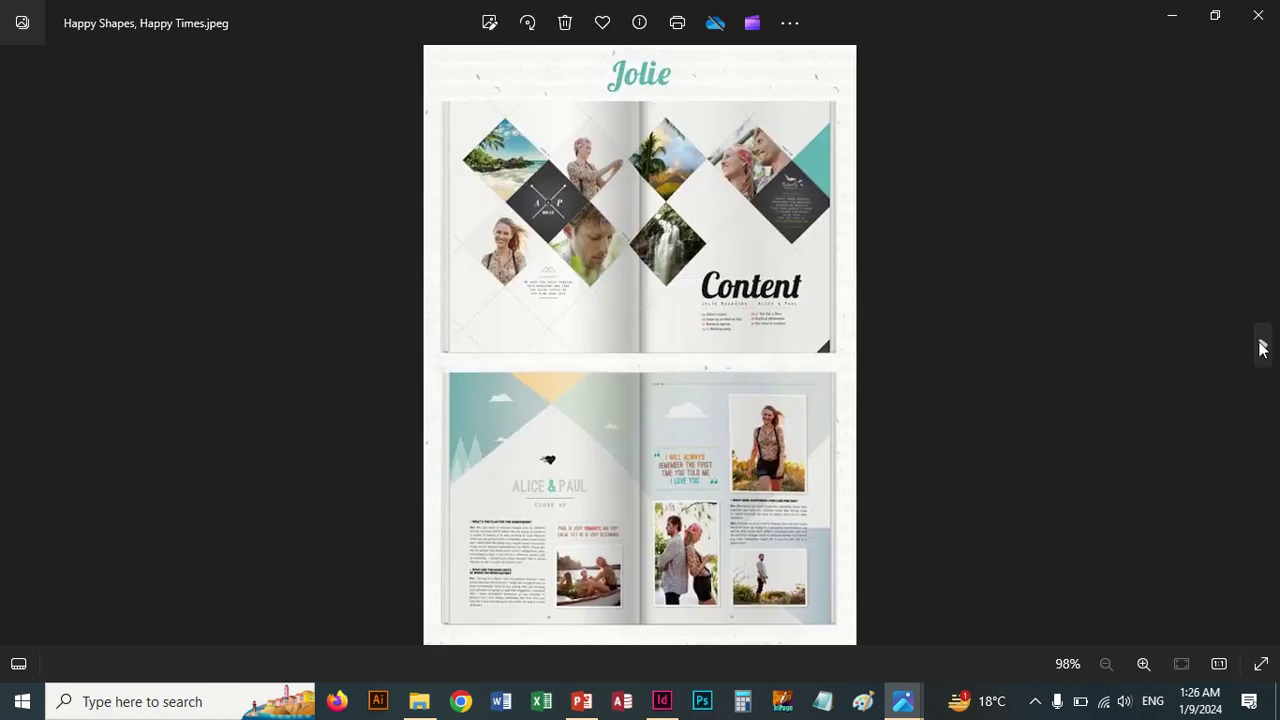
left_click(1262, 347)
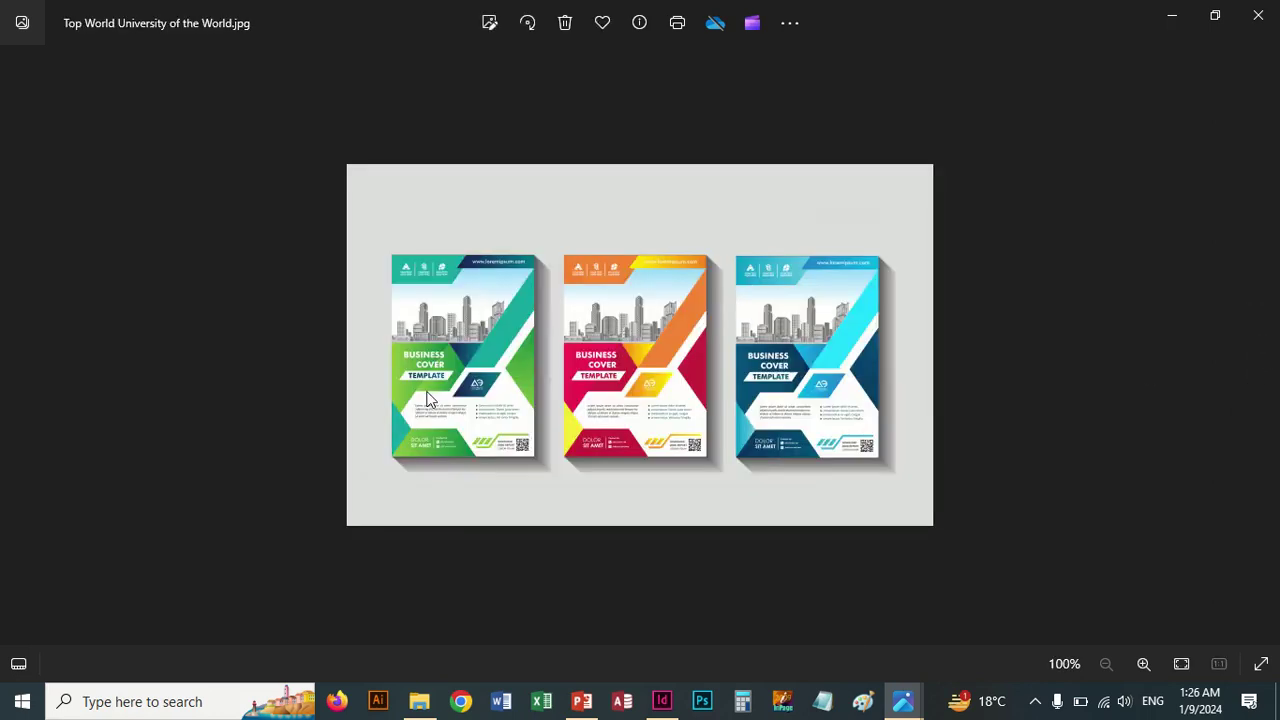
scroll(430, 398, "up", 3)
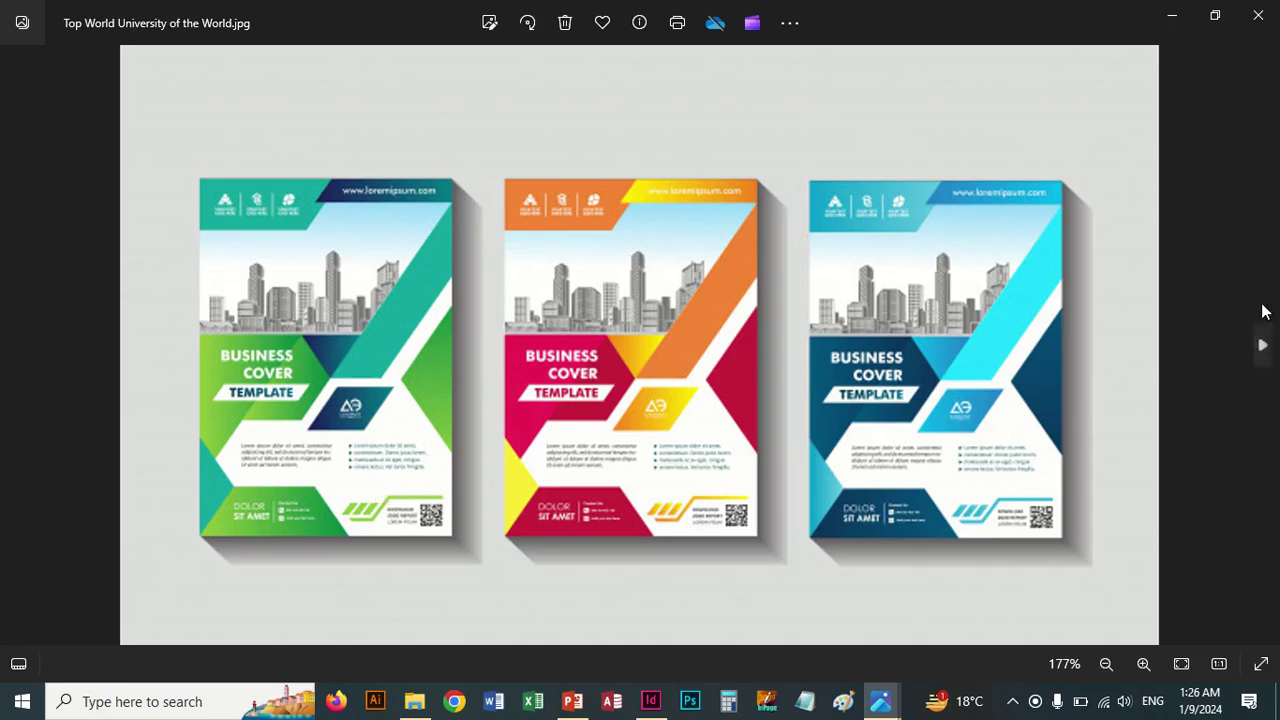
View Trigonal Tours Discover Differently and examine its triangle-based cover and spreads up close.
left_click(1262, 350)
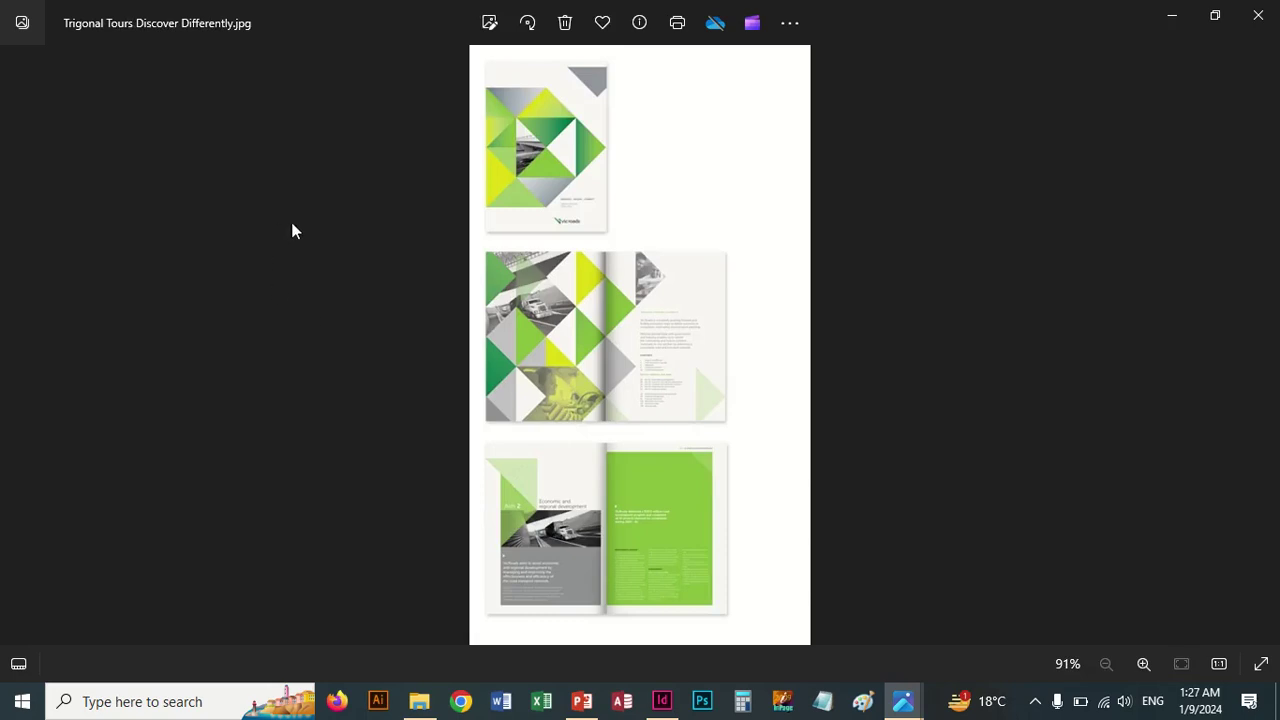
scroll(660, 378, "up", 3)
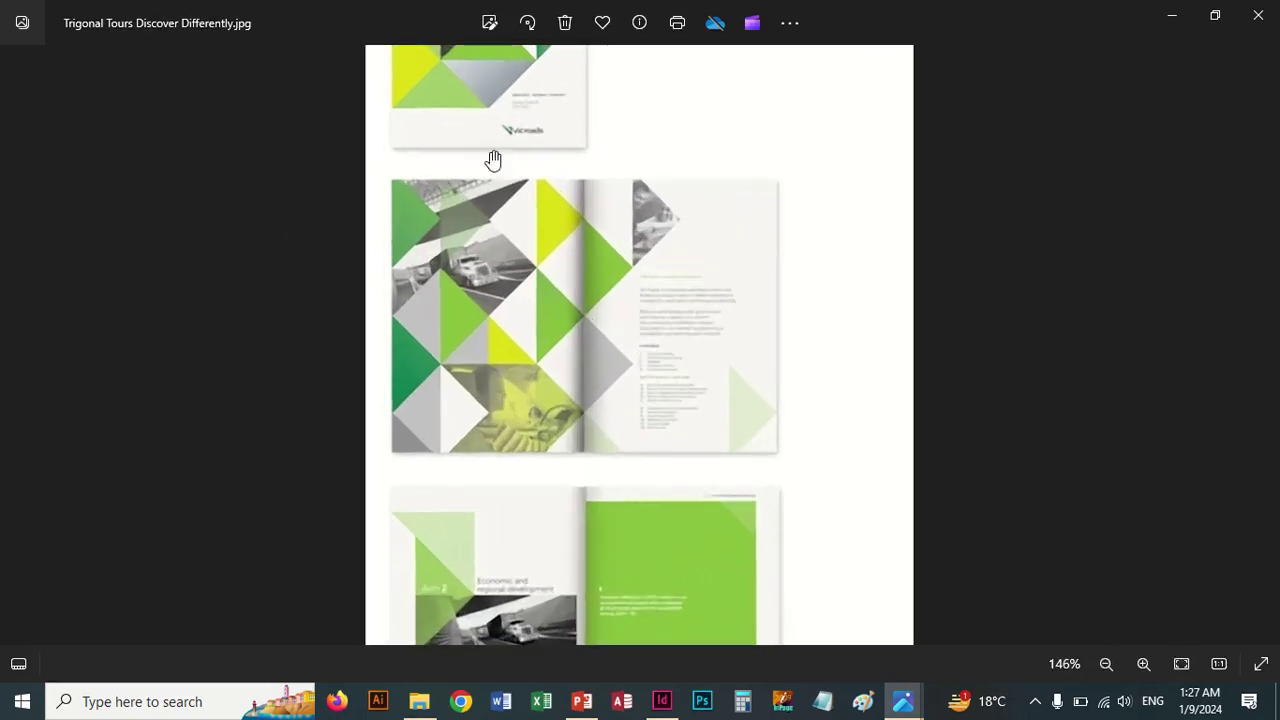
left_click_drag(491, 160, 510, 470)
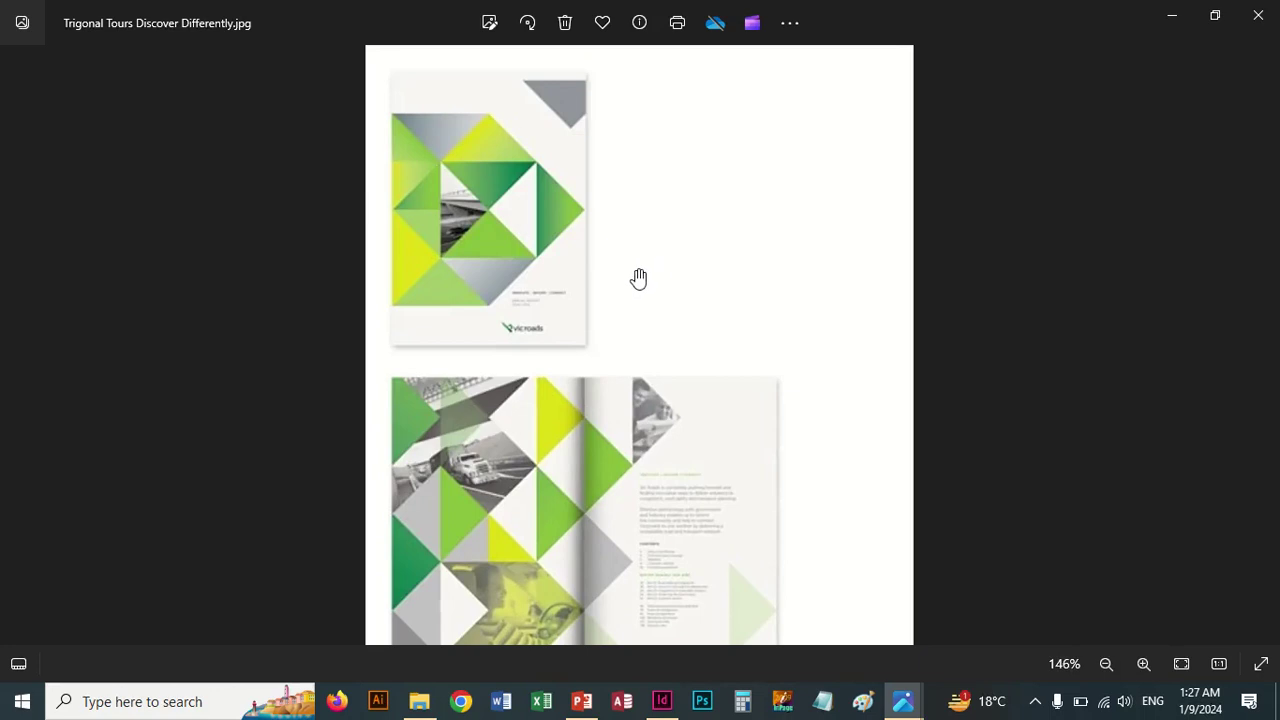
scroll(551, 354, "down", 3)
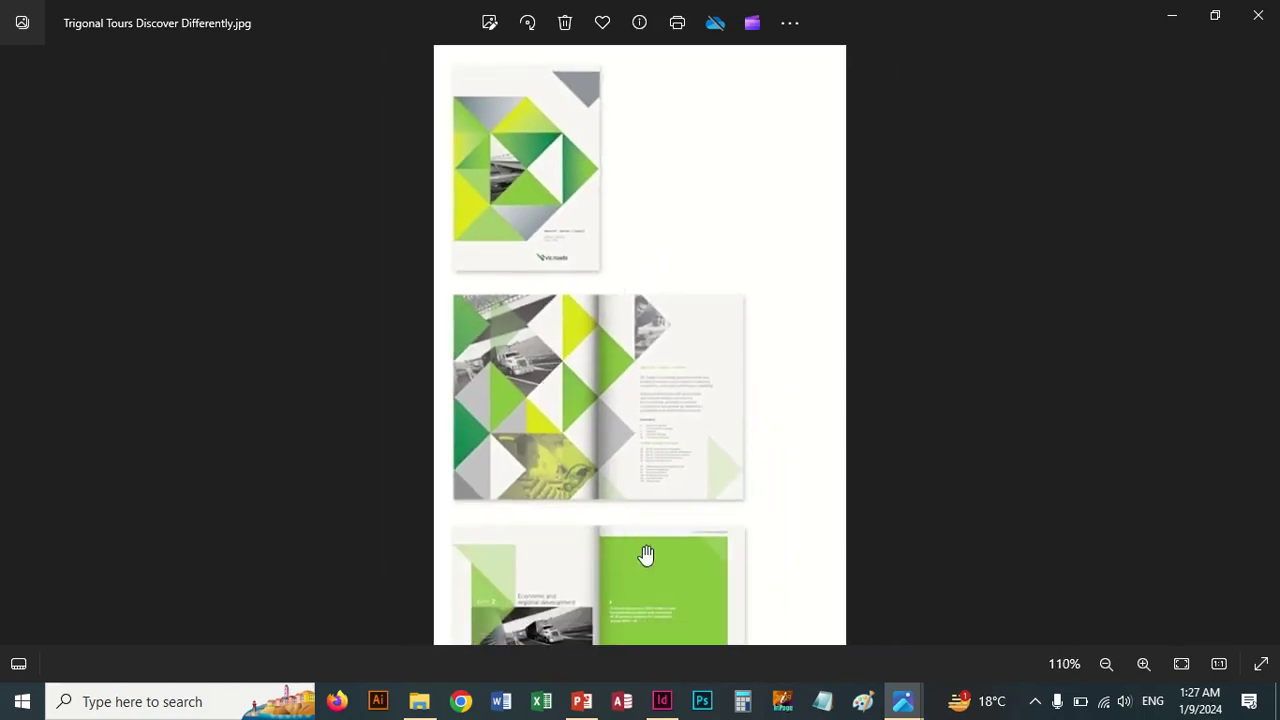
scroll(643, 547, "down", 1)
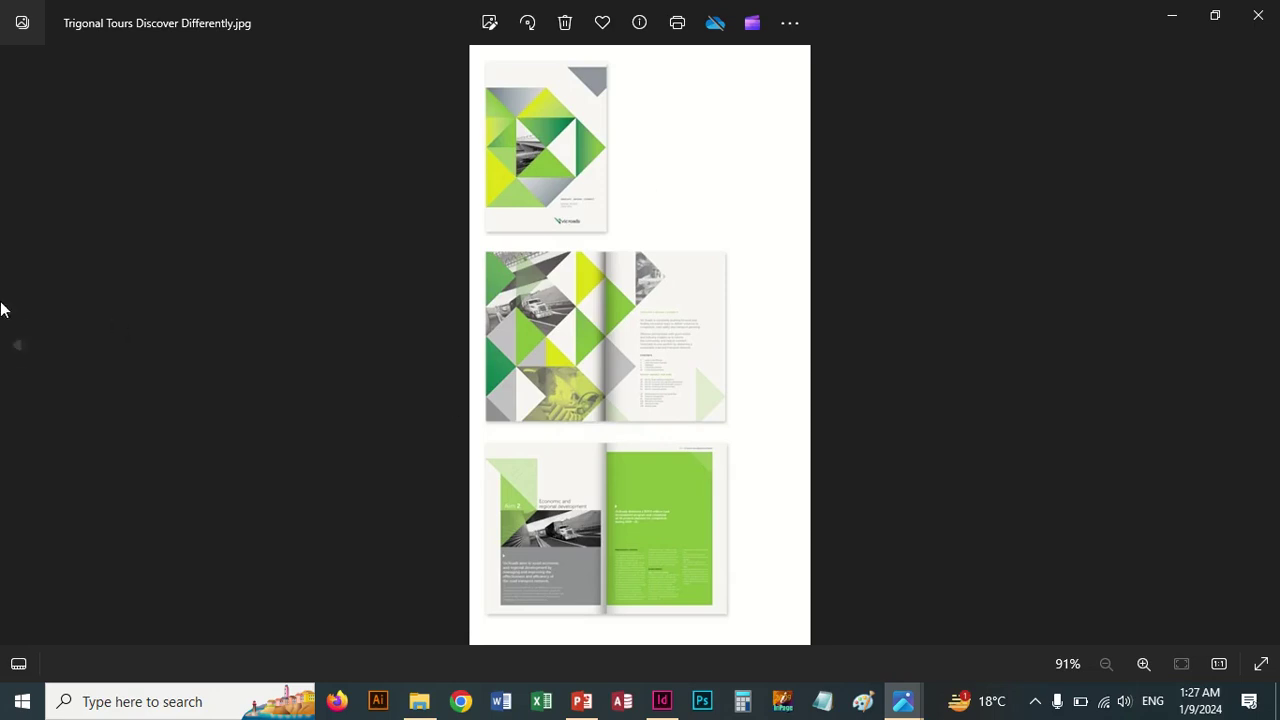
Revisit Top World University of the World and page forward past Trigonal Tours Discover Differently.
left_click(17, 344)
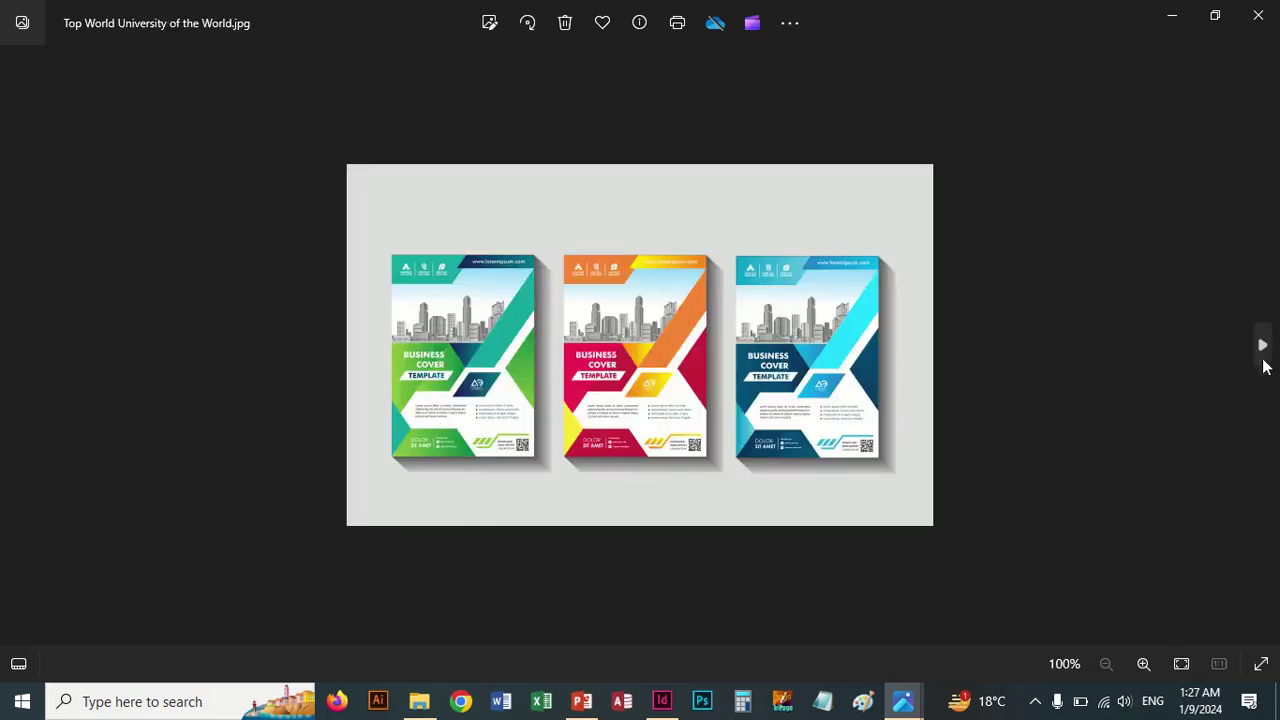
left_click(1262, 346)
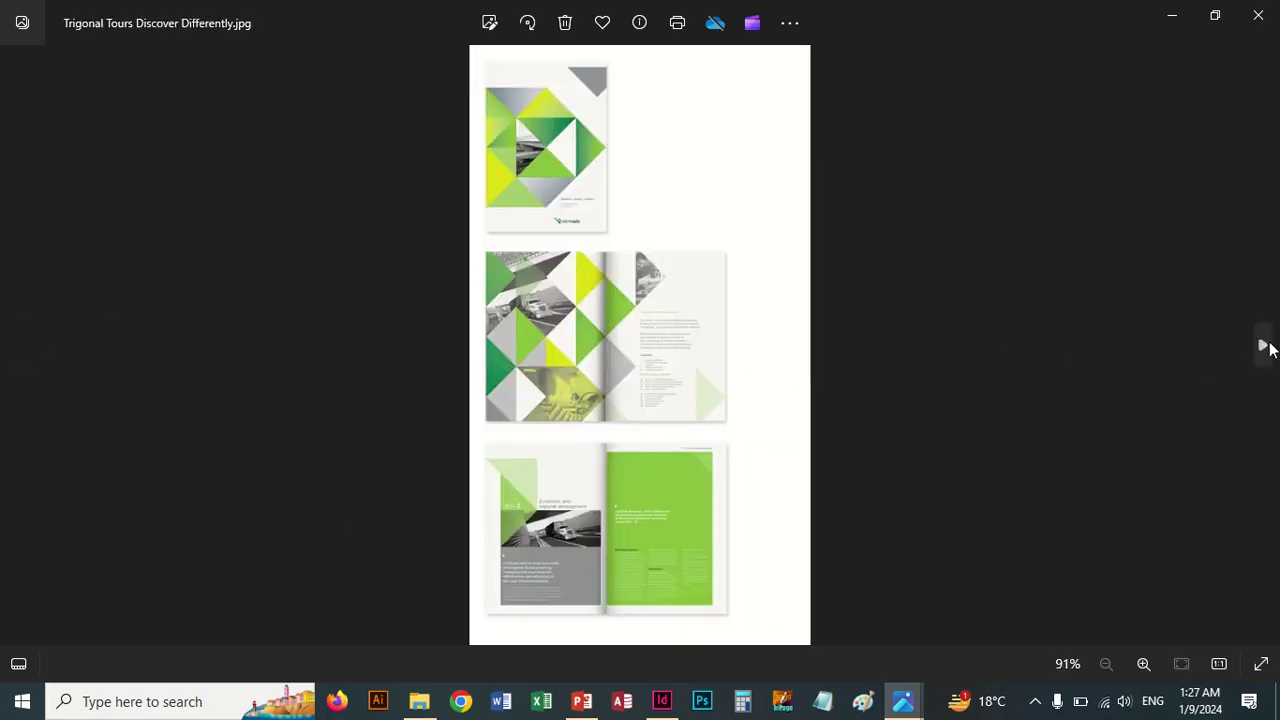
left_click(1264, 346)
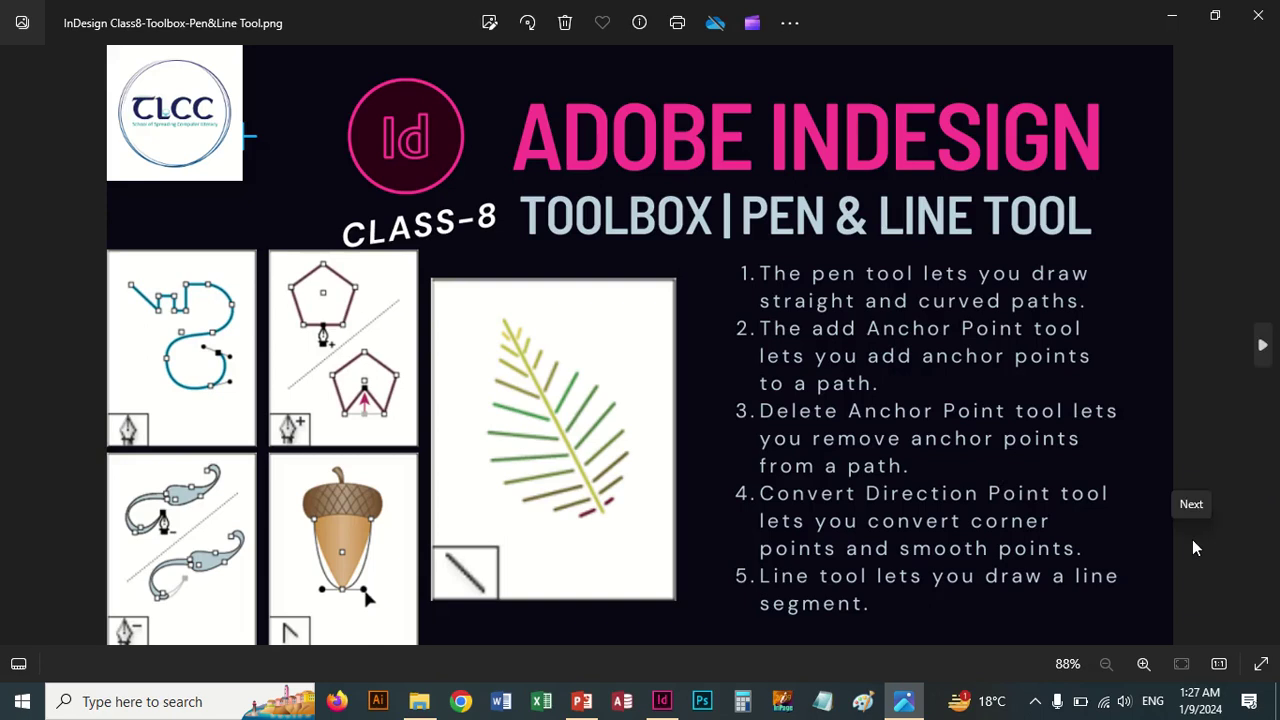
Switch to InDesign and draw an open five-point straight Pen path from X -6p0, Y 27p0 through 7p9, 33p0 to 16p4.5, 42p9.
left_click(662, 702)
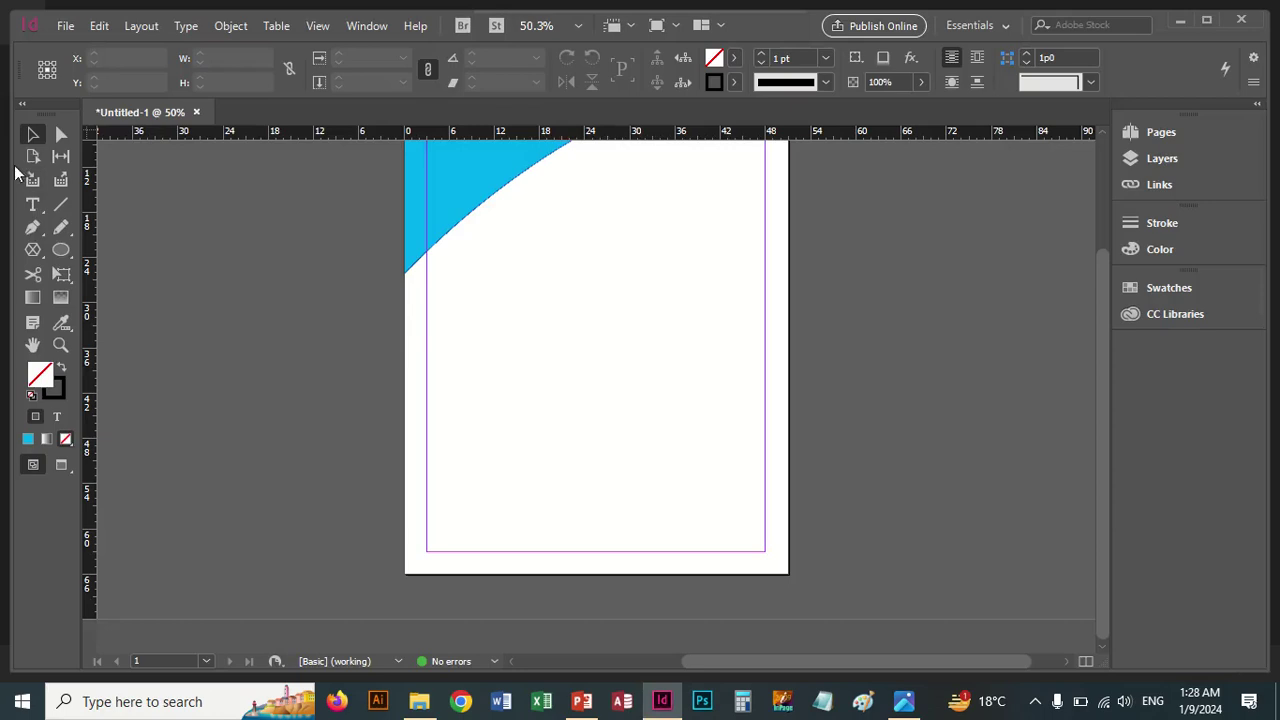
left_click(31, 228)
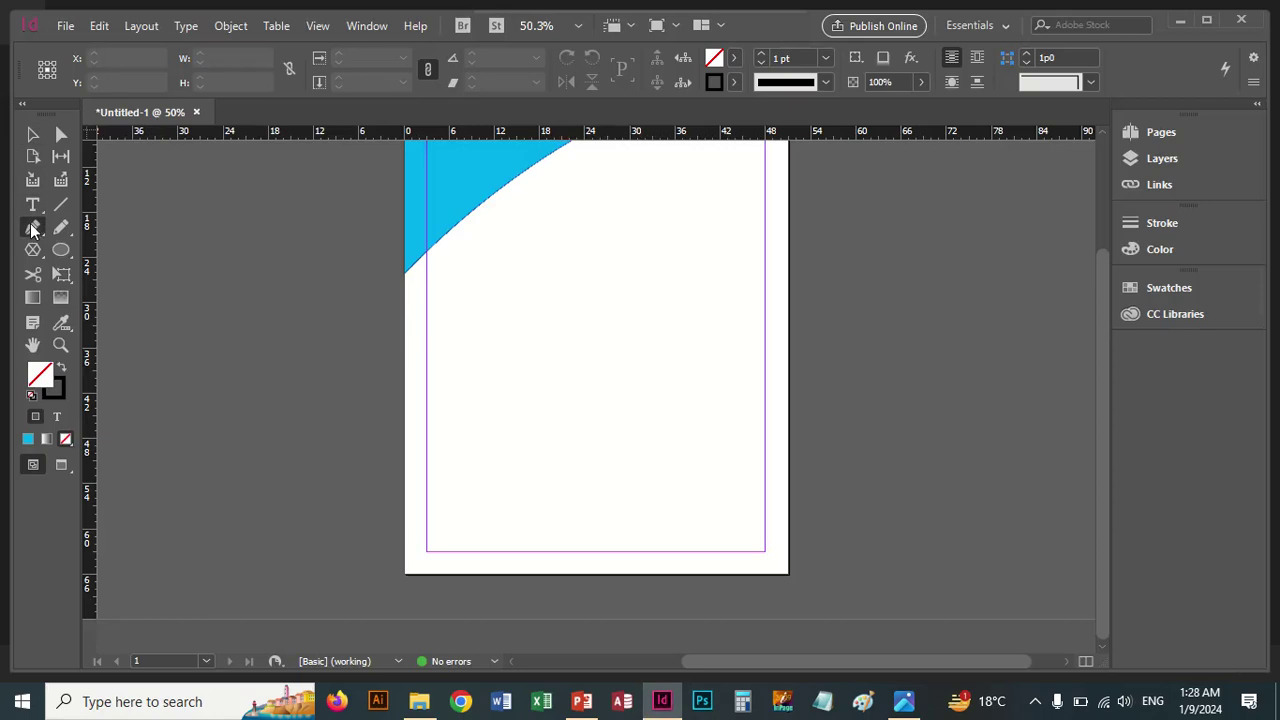
left_click(358, 280)
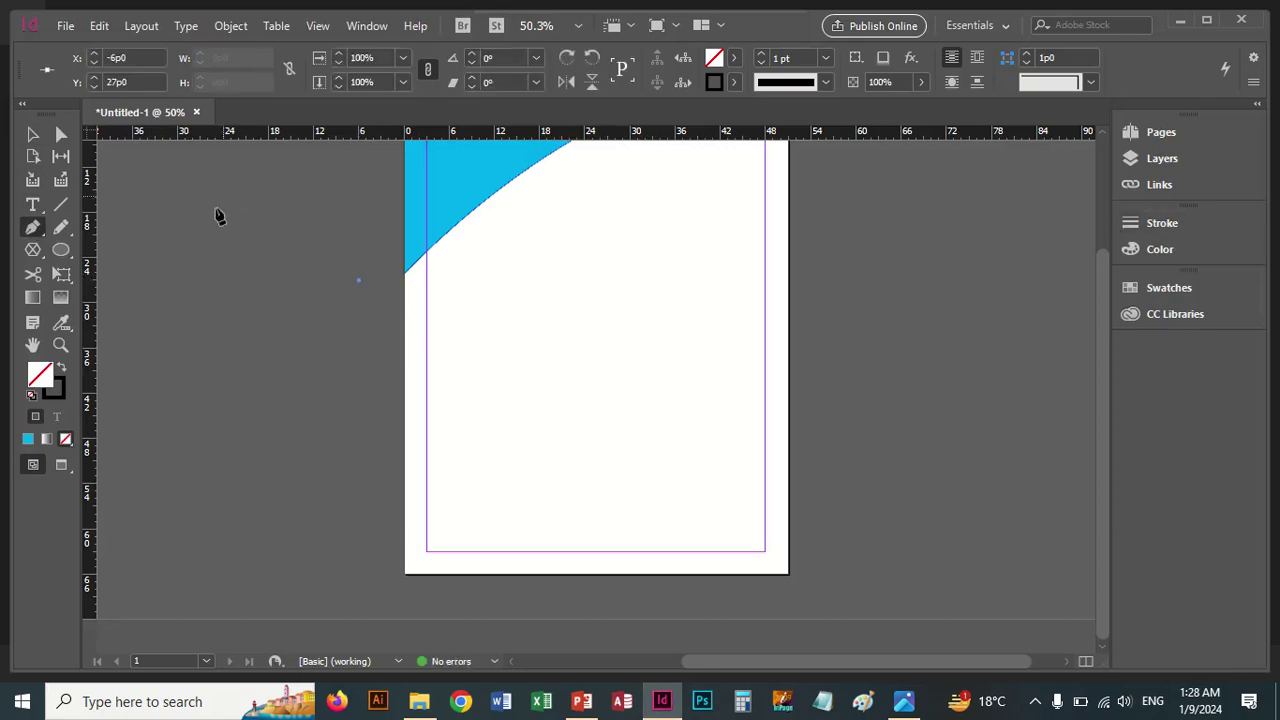
left_click(462, 325)
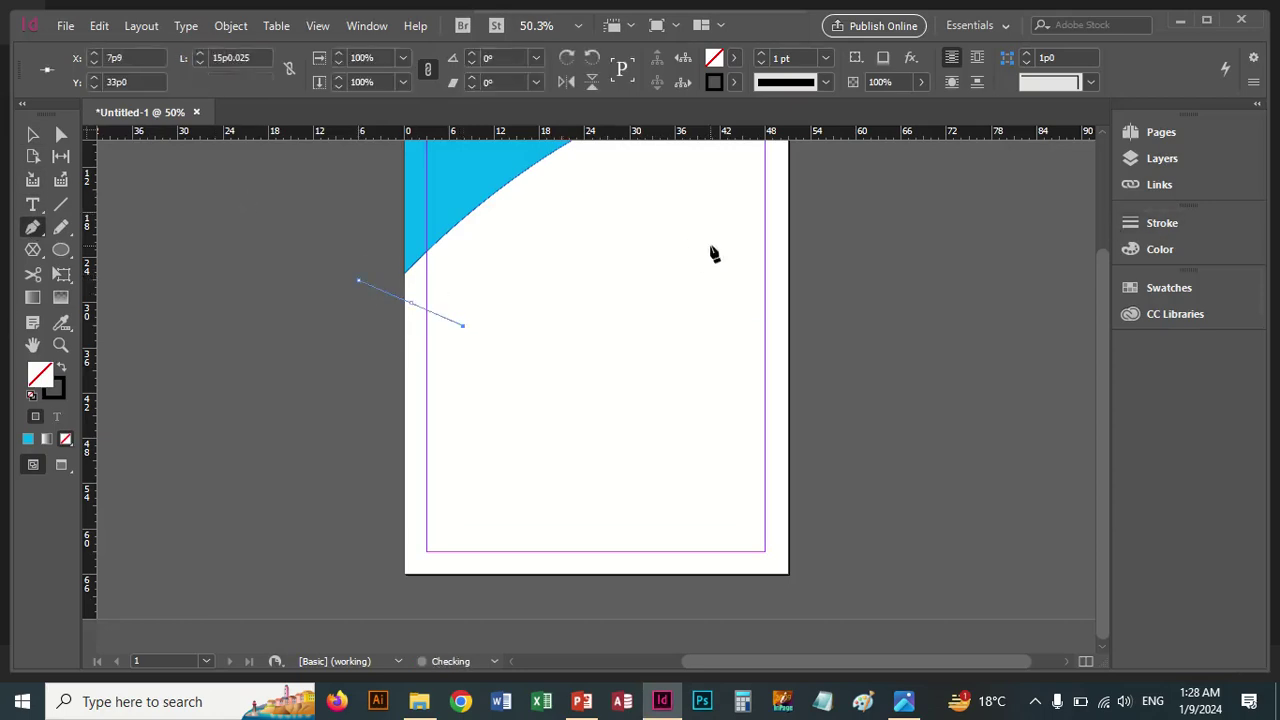
left_click(710, 245)
left_click(775, 430)
left_click(527, 399)
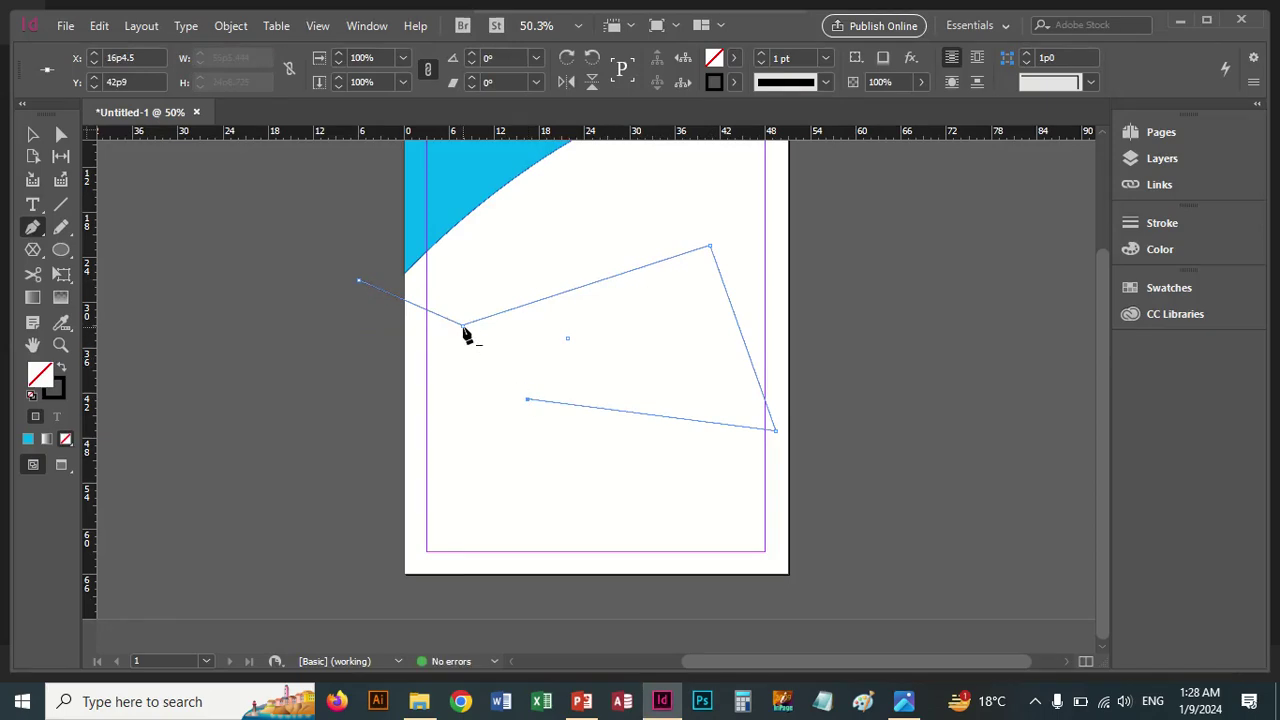
Delete the path's second anchor point at X 7p9, Y 33p0 and close the path at its starting point.
left_click(462, 325)
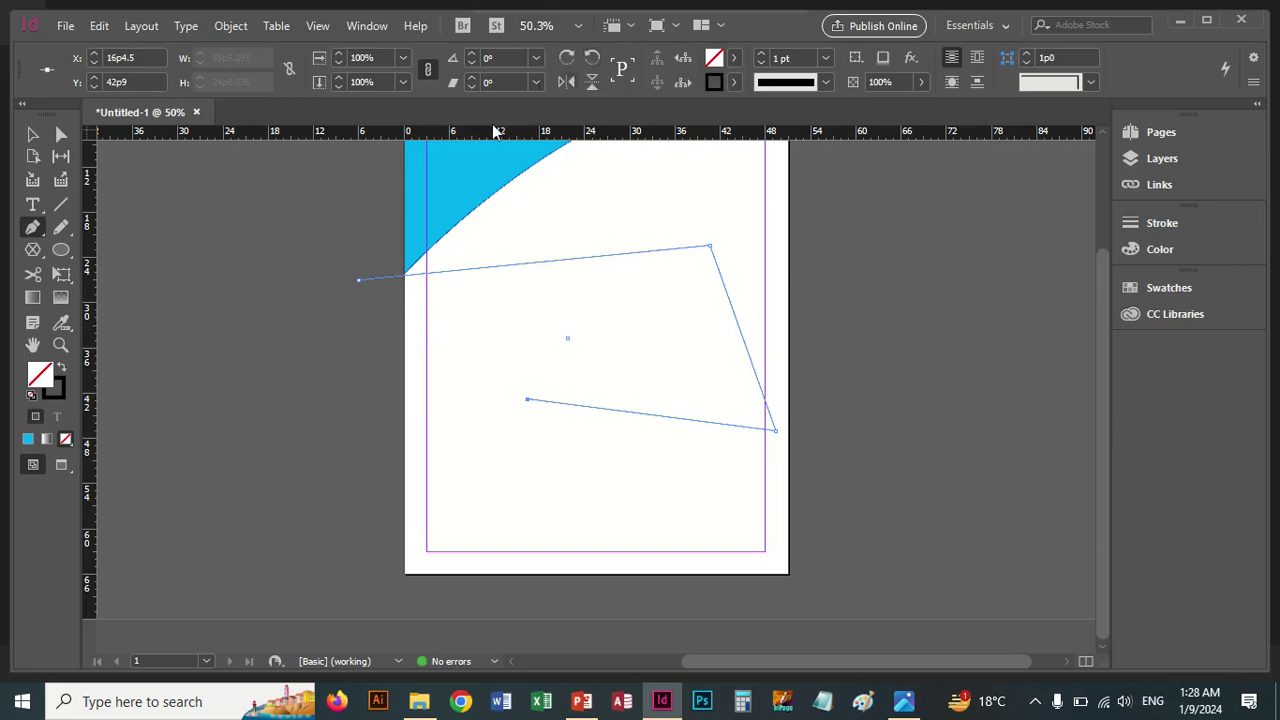
left_click(359, 280)
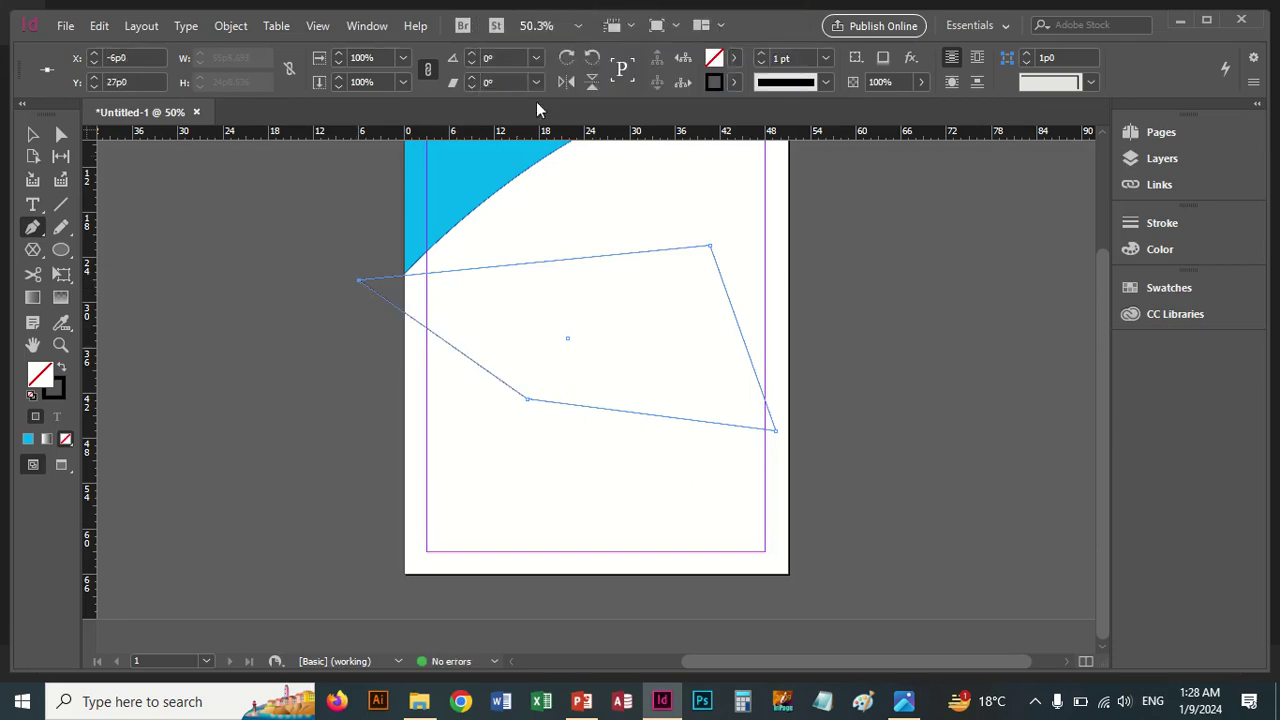
Rotate the selected starting anchor point 90° clockwise and 90° counterclockwise about the path's centre.
left_click(567, 62)
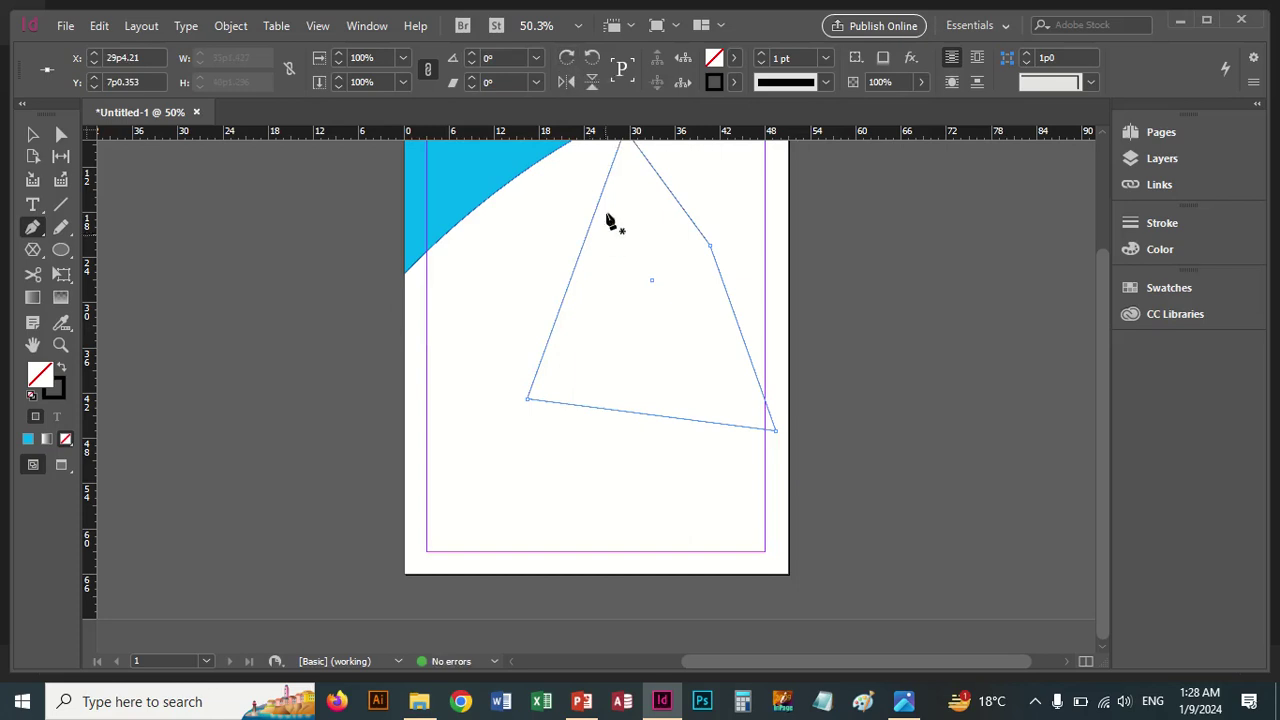
left_click(591, 62)
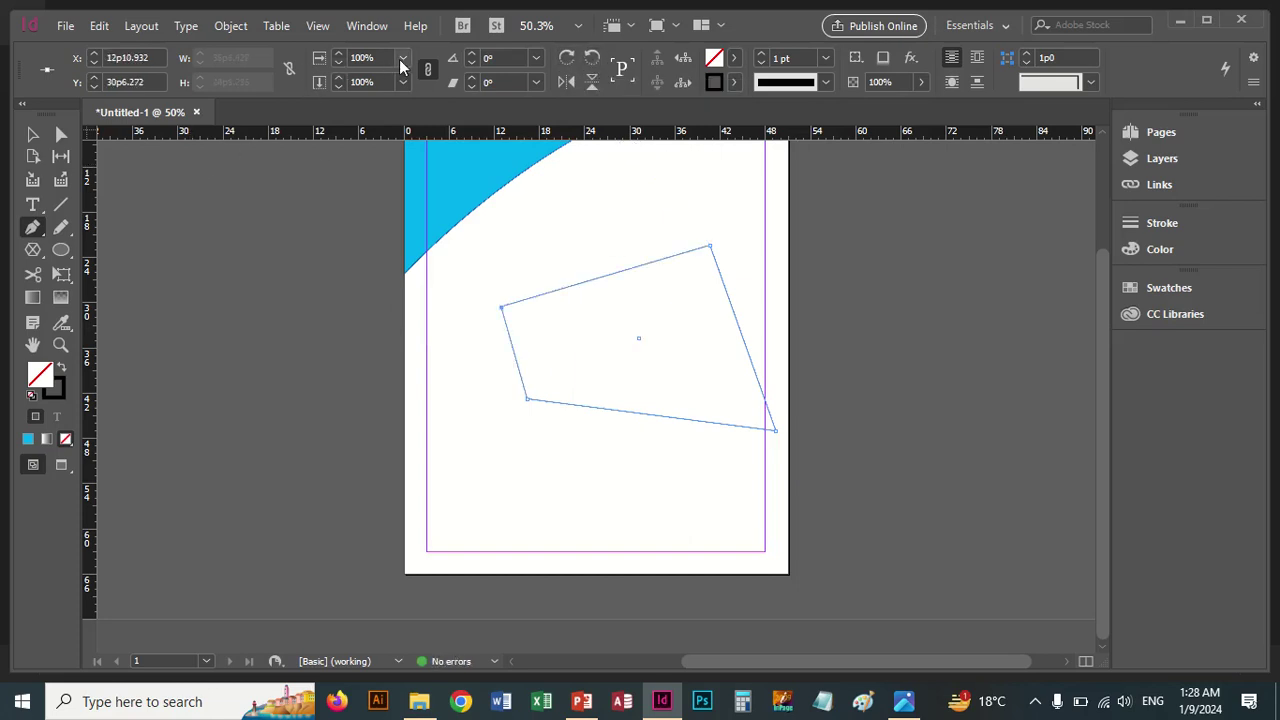
Scale the selected anchor point up horizontally by two increments, and apply a -75% horizontal scale to it.
left_click(338, 54)
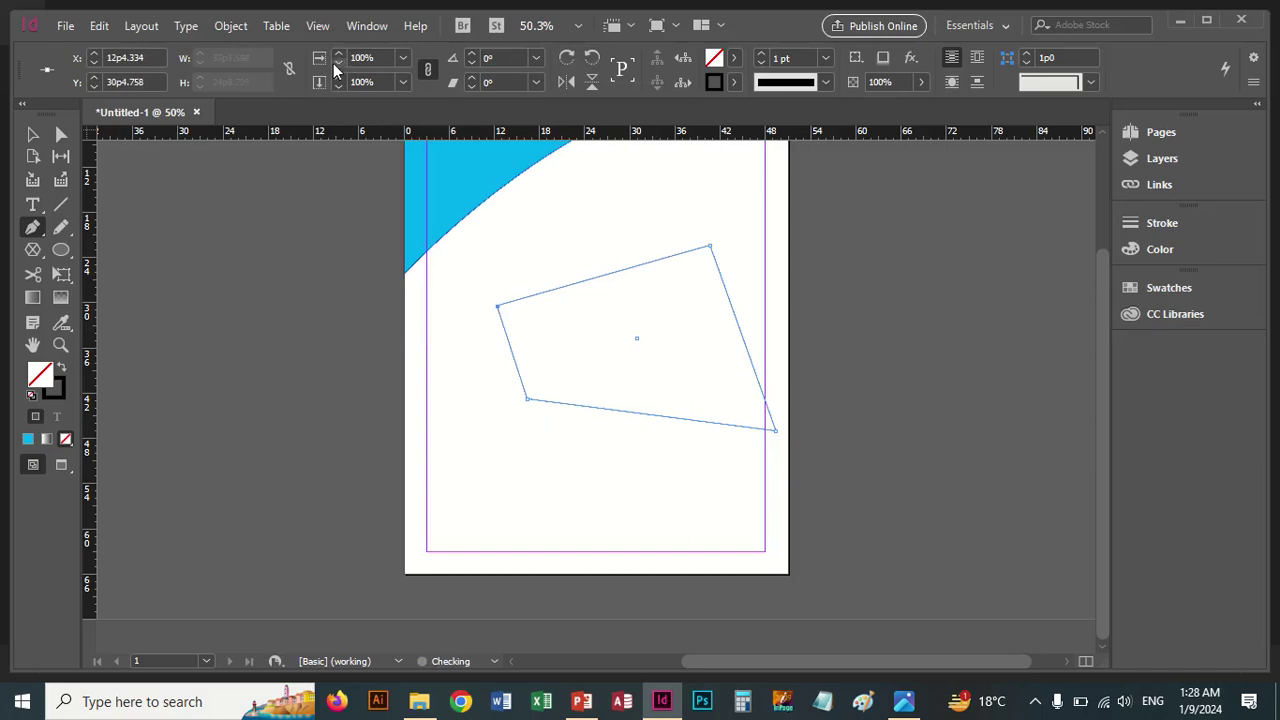
left_click(338, 55)
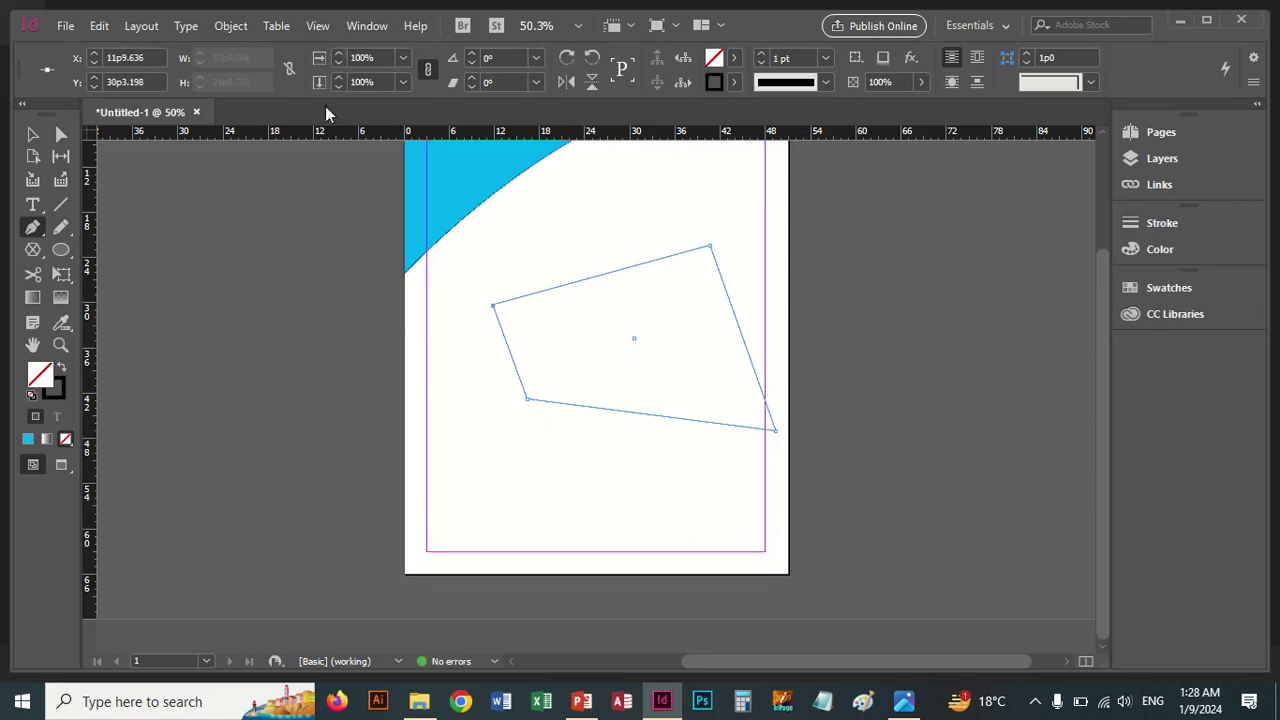
left_click(403, 57)
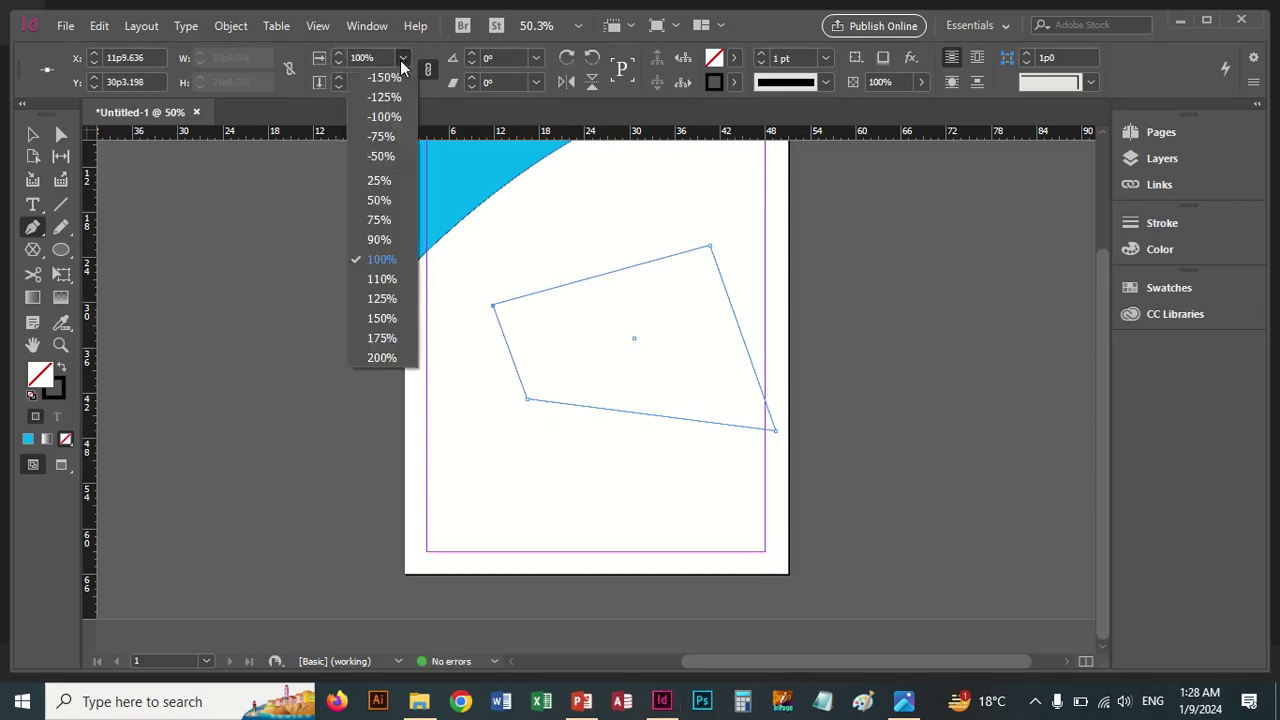
left_click(380, 136)
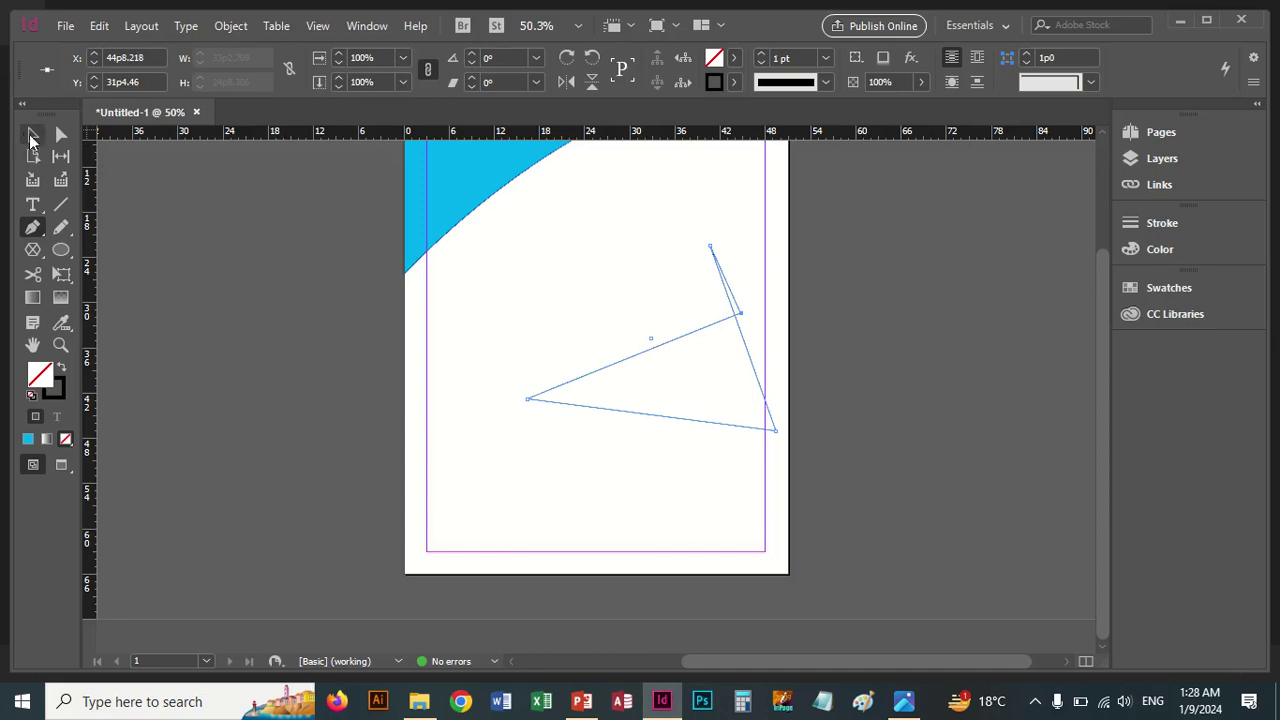
Select the whole Pen path and rotate it by one small increment and by -120°.
left_click(21, 135)
left_click_drag(486, 209, 897, 533)
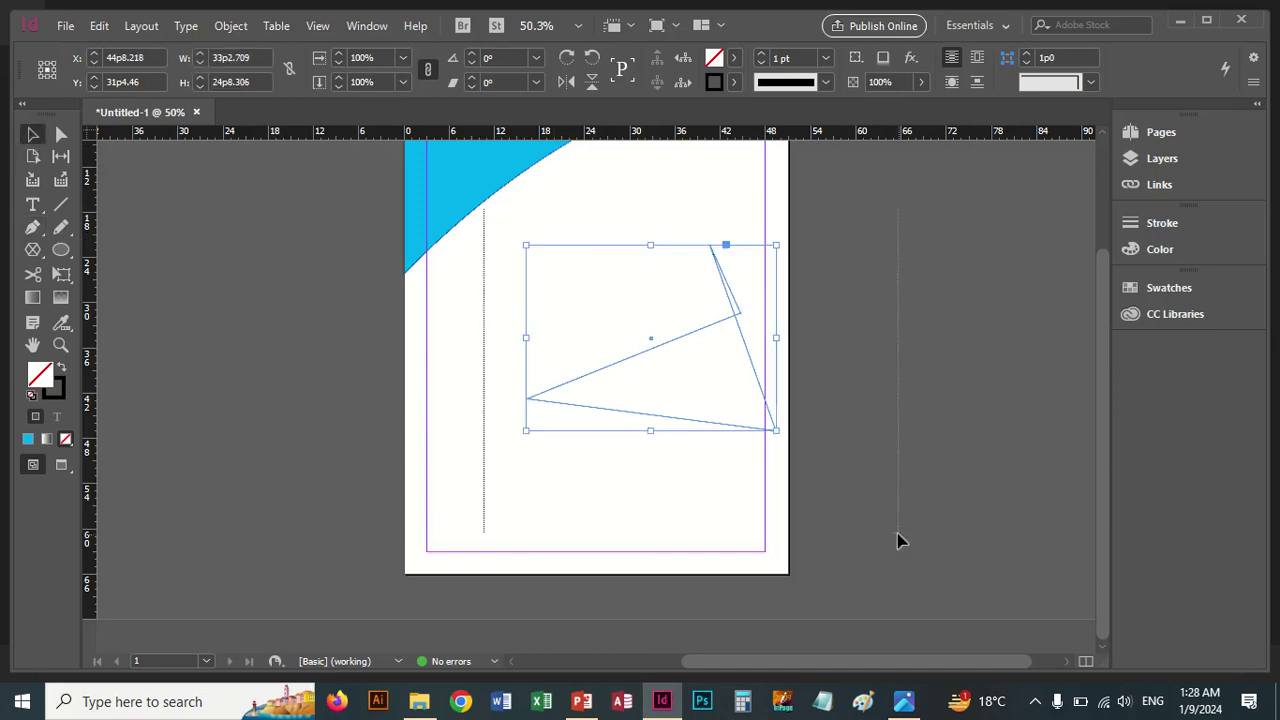
left_click(34, 228)
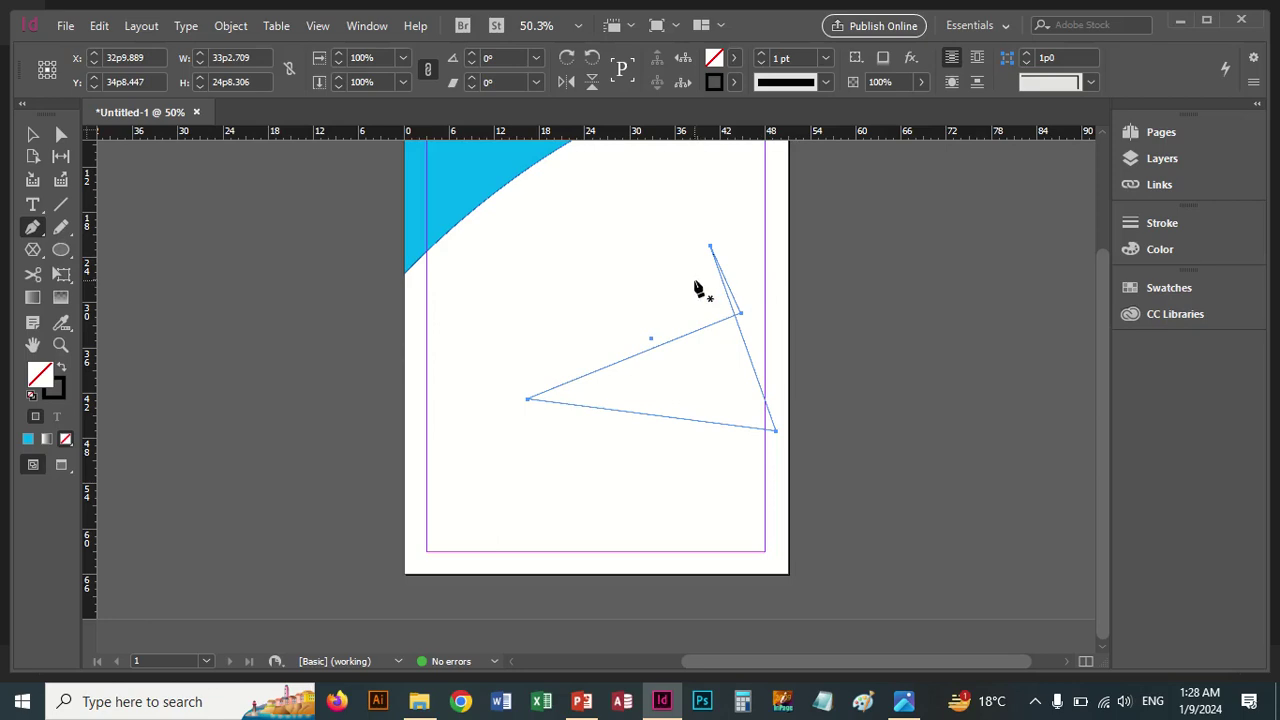
left_click(469, 54)
left_click(536, 57)
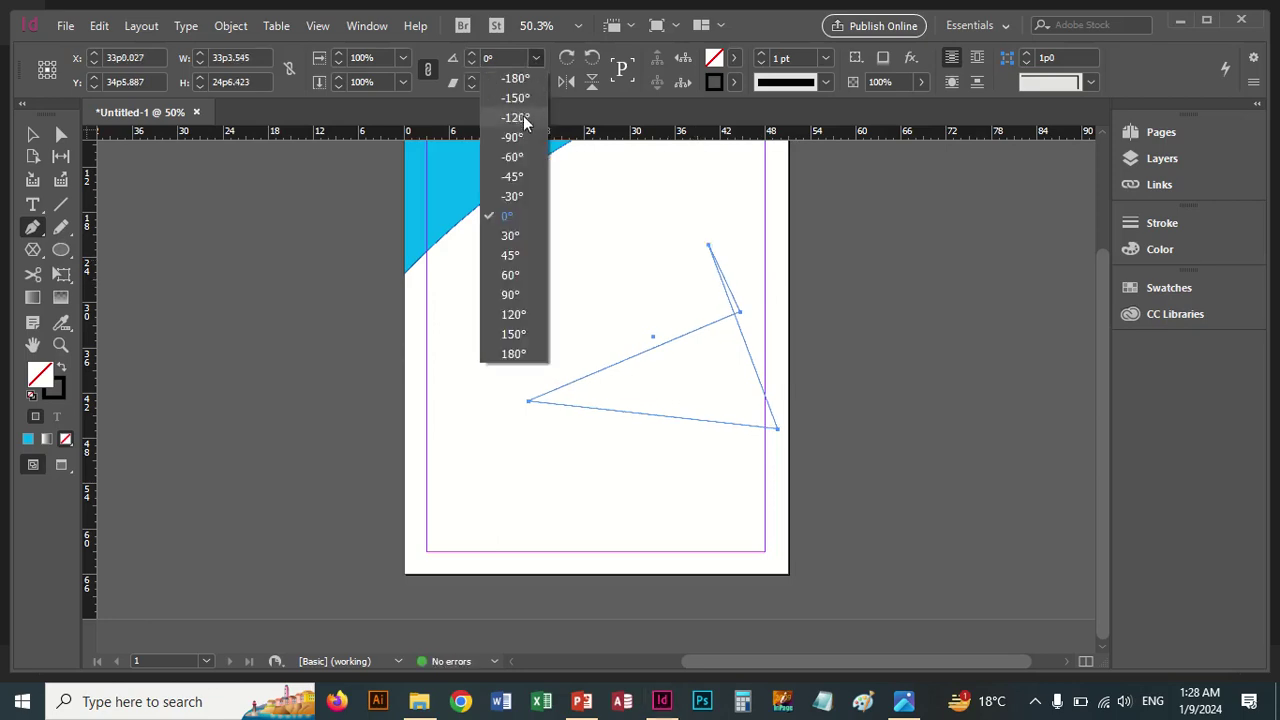
left_click(518, 118)
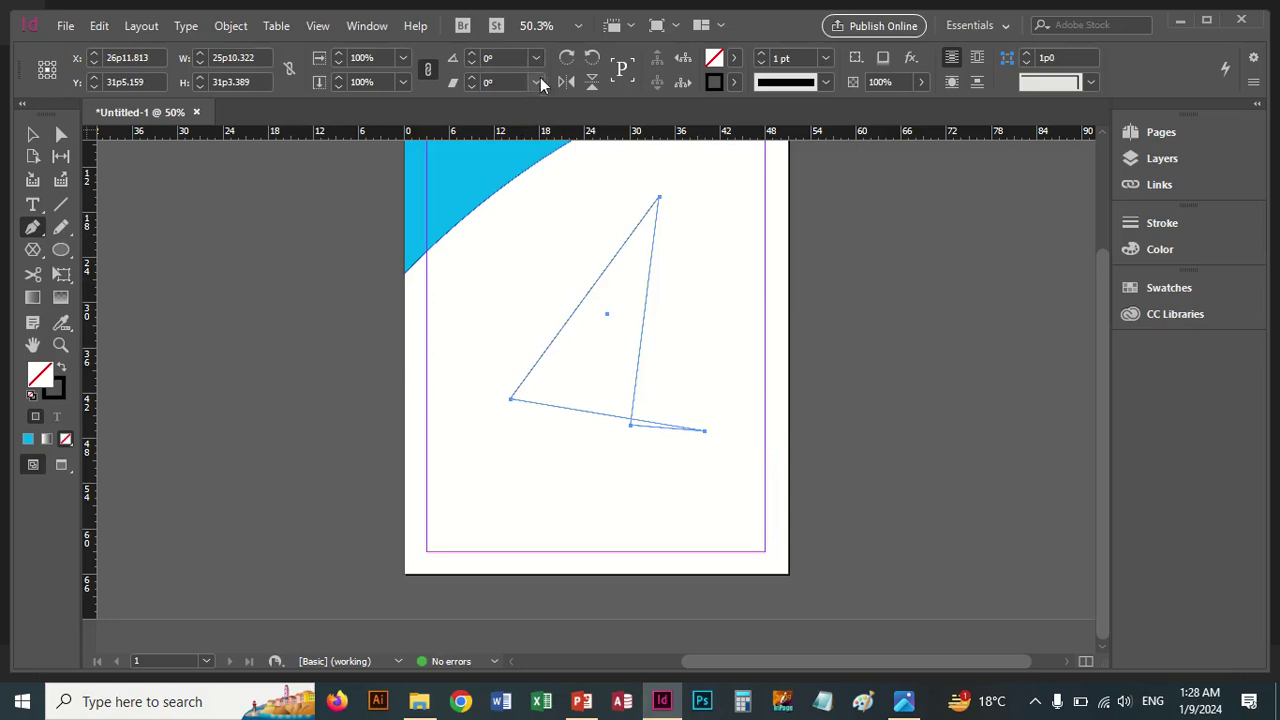
Shear the whole Pen path horizontally by a preset shear angle.
left_click(538, 82)
left_click(520, 134)
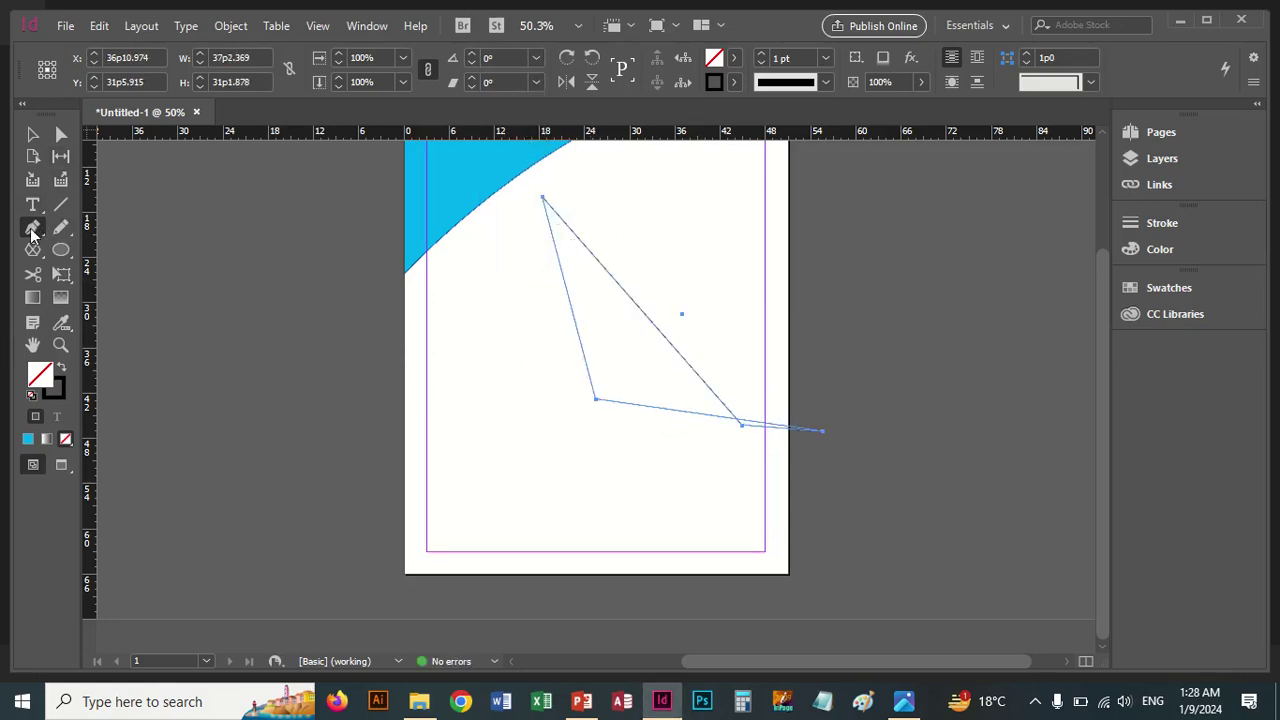
Draw a closed four-sided Pen path about 23 picas wide and 32 picas high on the lower left of the page.
left_click(466, 542)
left_click(459, 304)
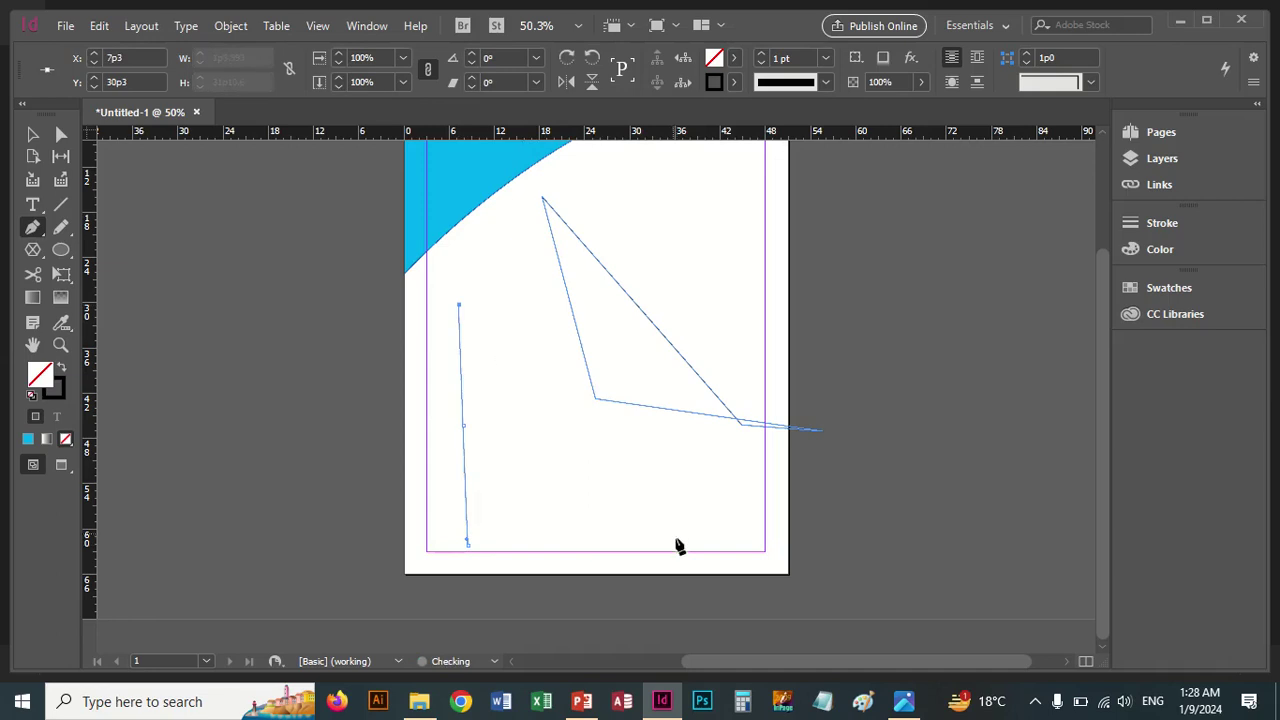
left_click(630, 325)
left_click(597, 539)
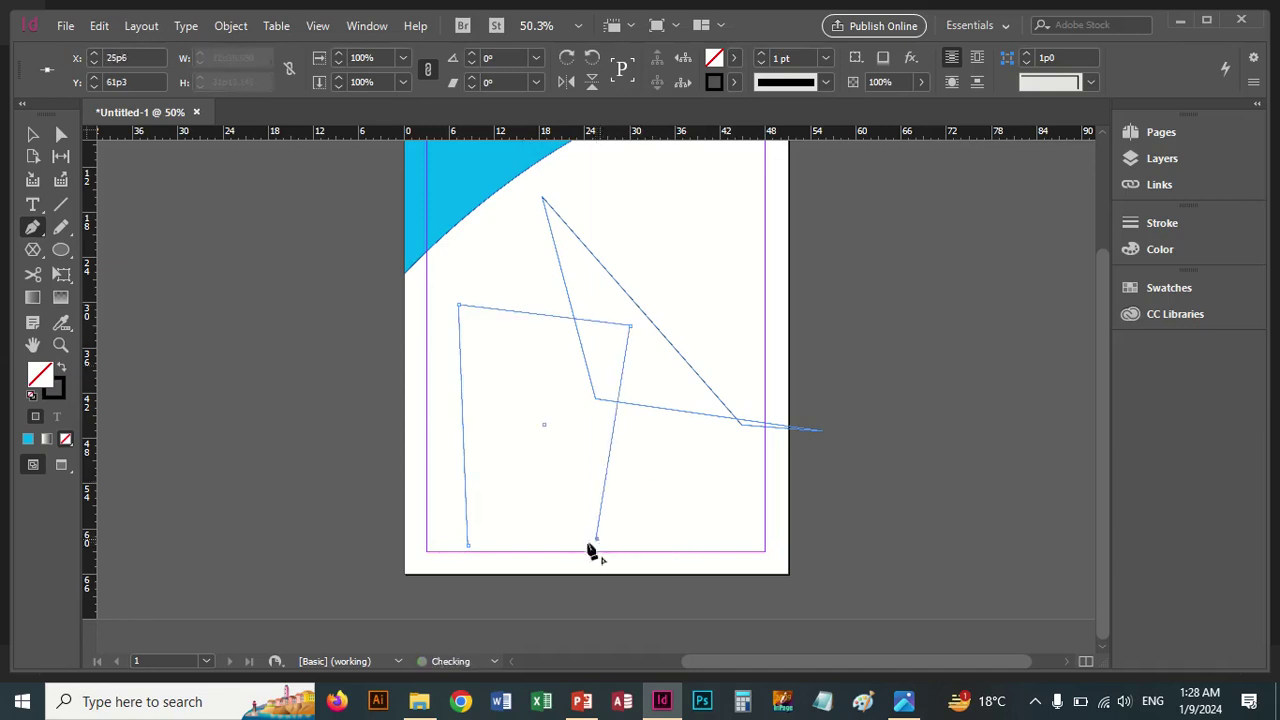
left_click(467, 543)
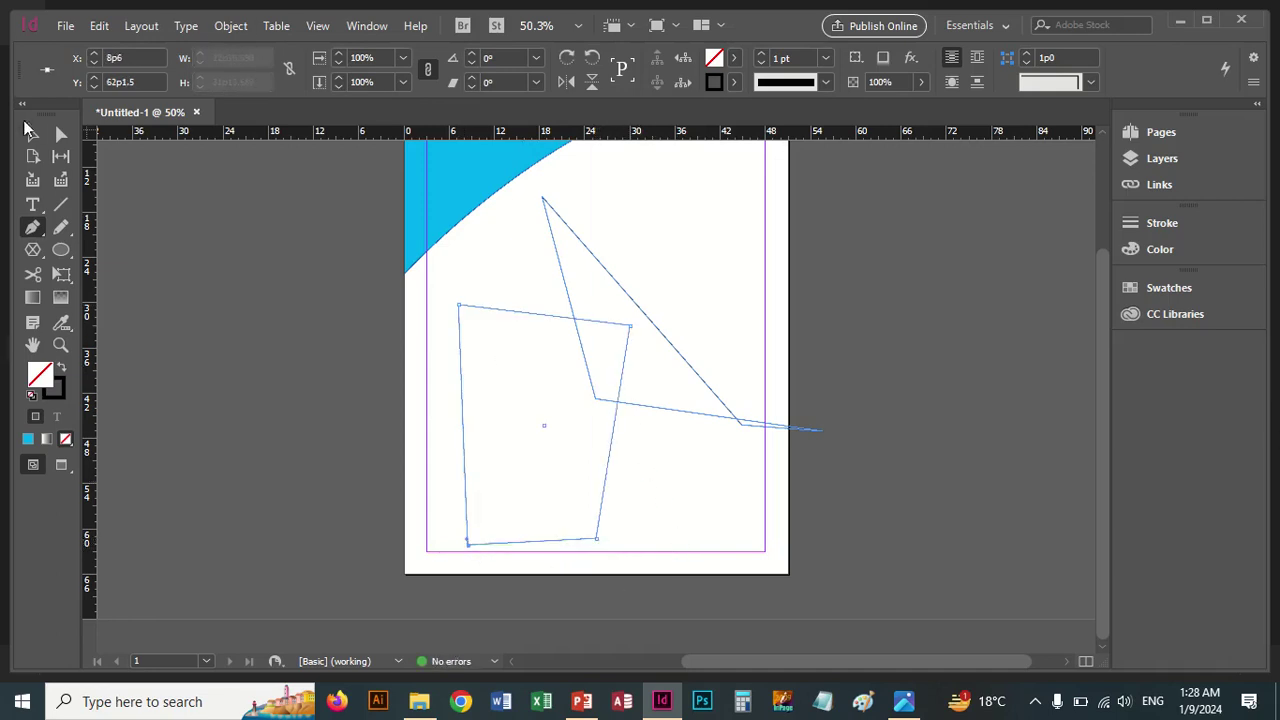
Flip the new four-sided path horizontally and vertically.
left_click(32, 133)
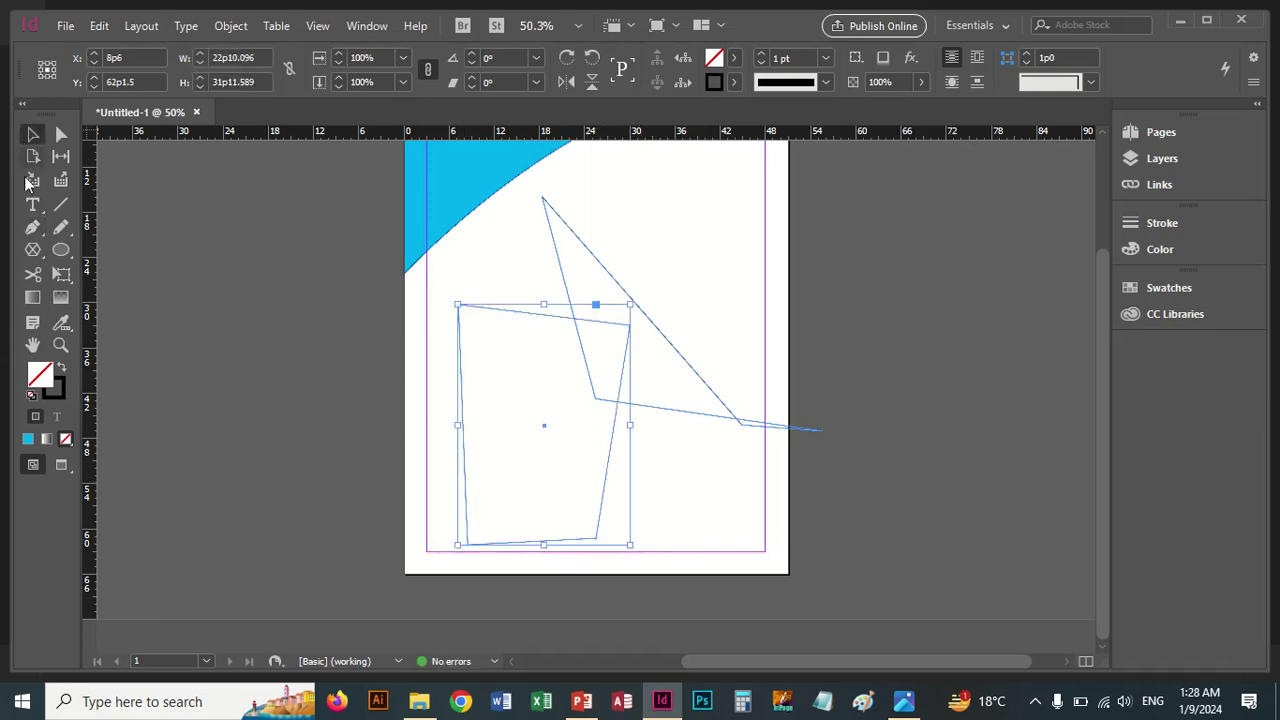
left_click(31, 231)
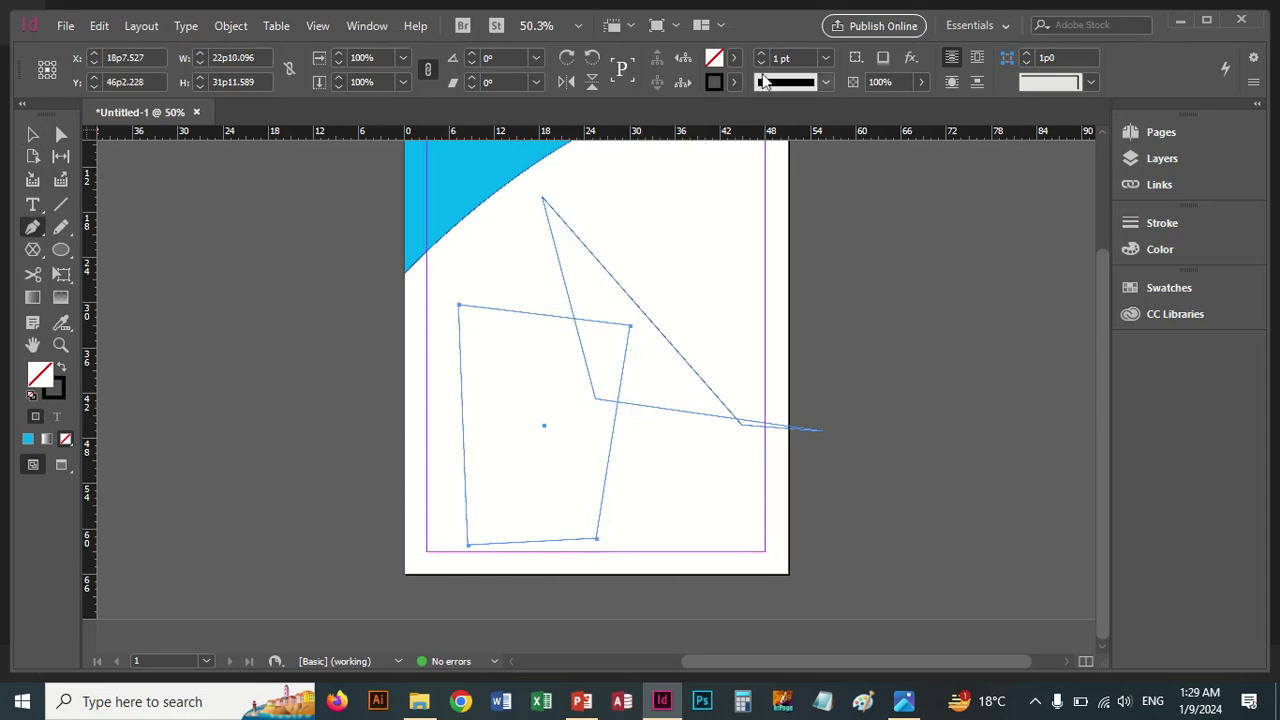
left_click(566, 84)
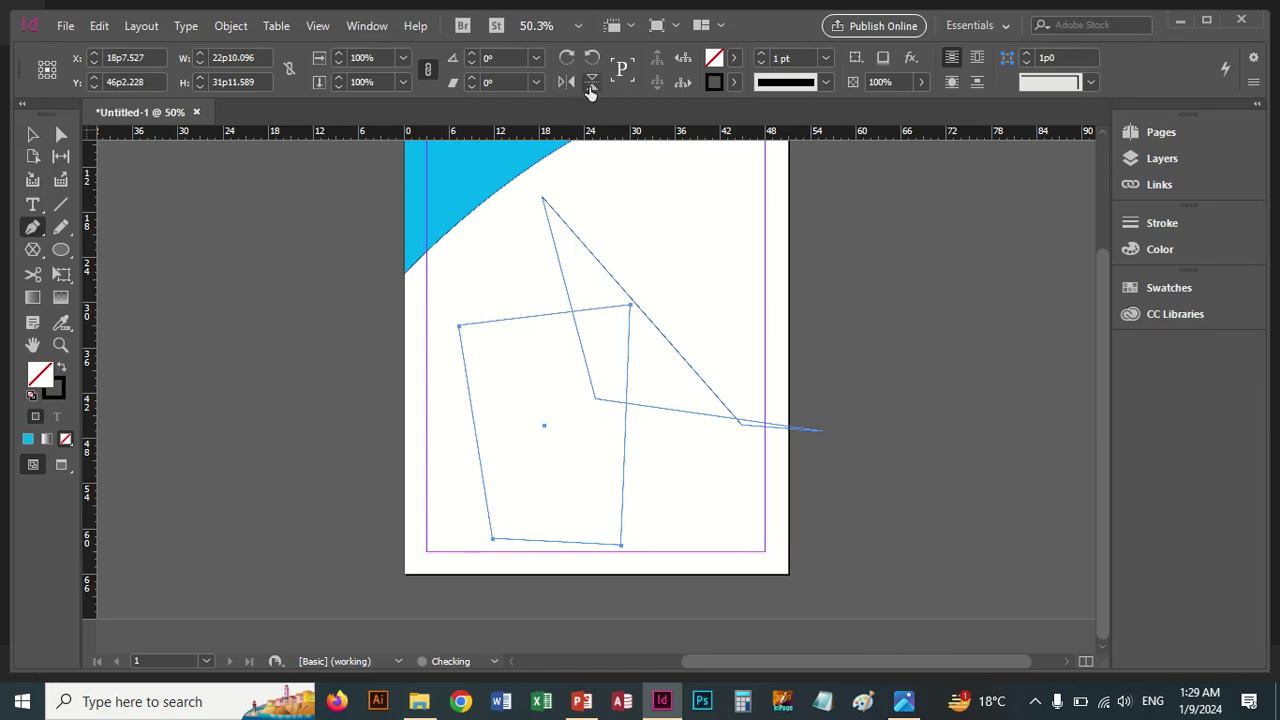
left_click(591, 88)
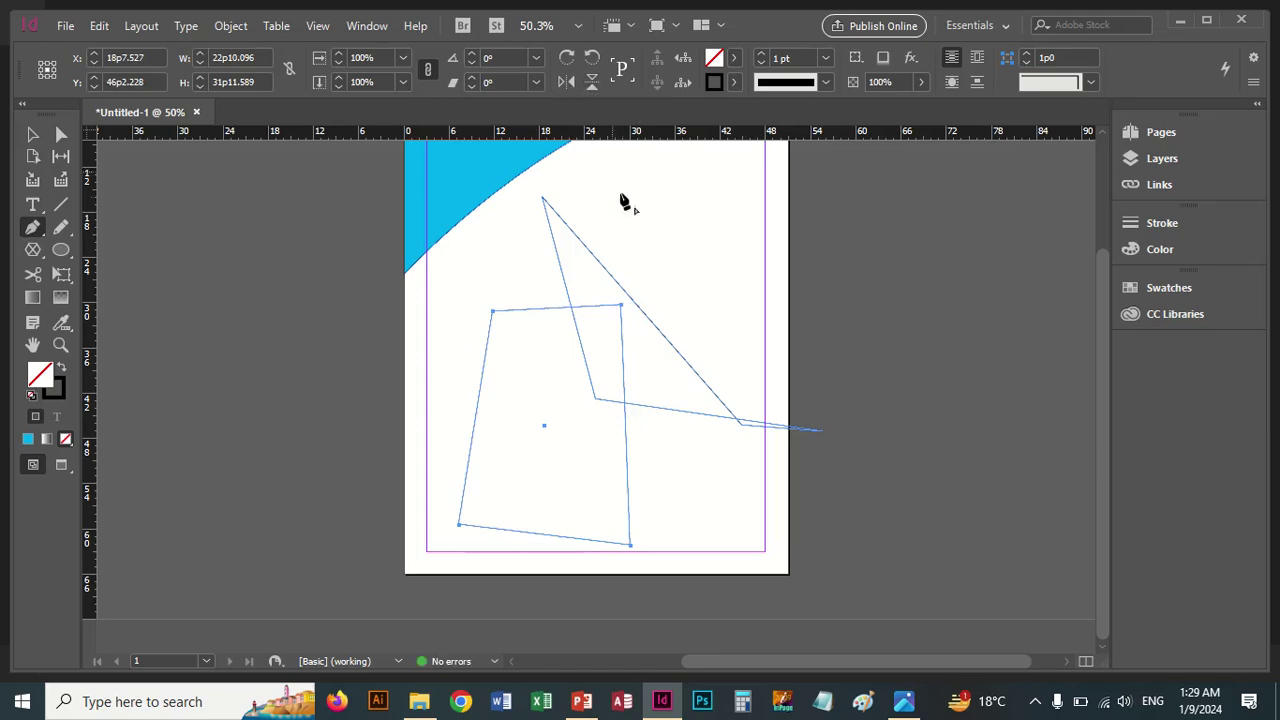
Flip the earlier sheared Pen path horizontally and vertically, and rotate it 90° counterclockwise.
left_click(32, 136)
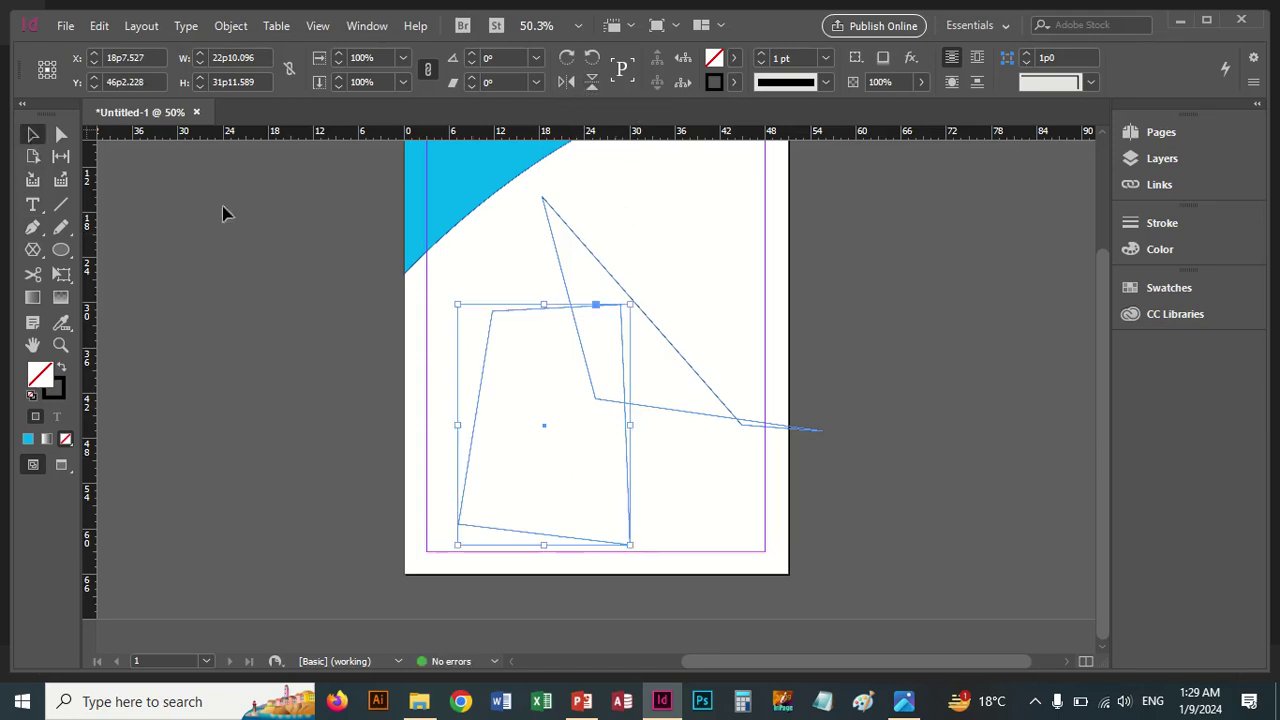
left_click(580, 241)
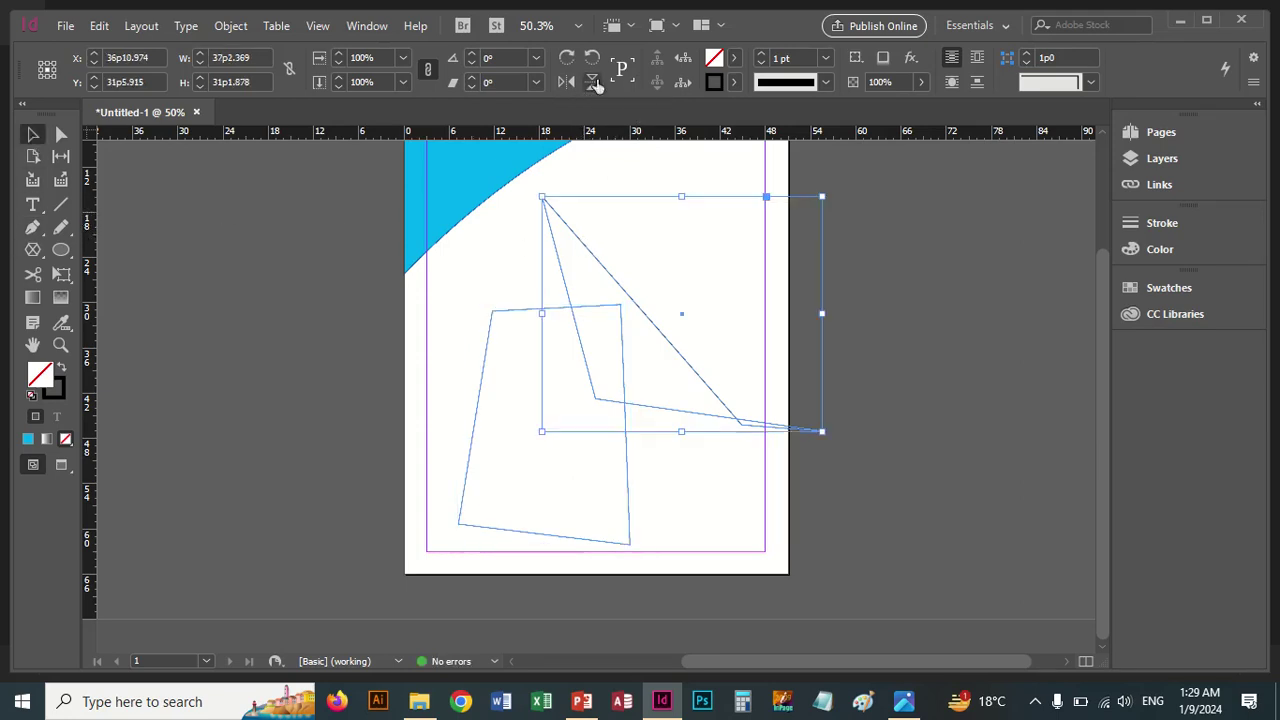
left_click(568, 84)
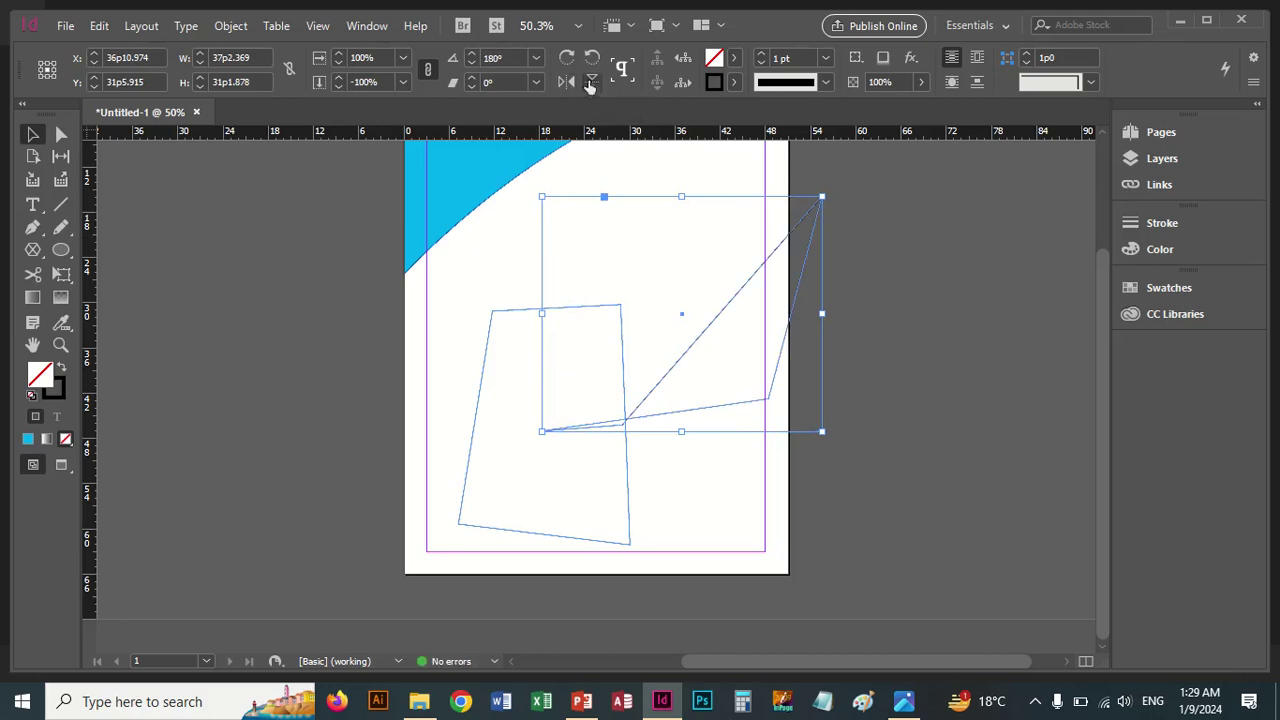
left_click(593, 86)
left_click(592, 58)
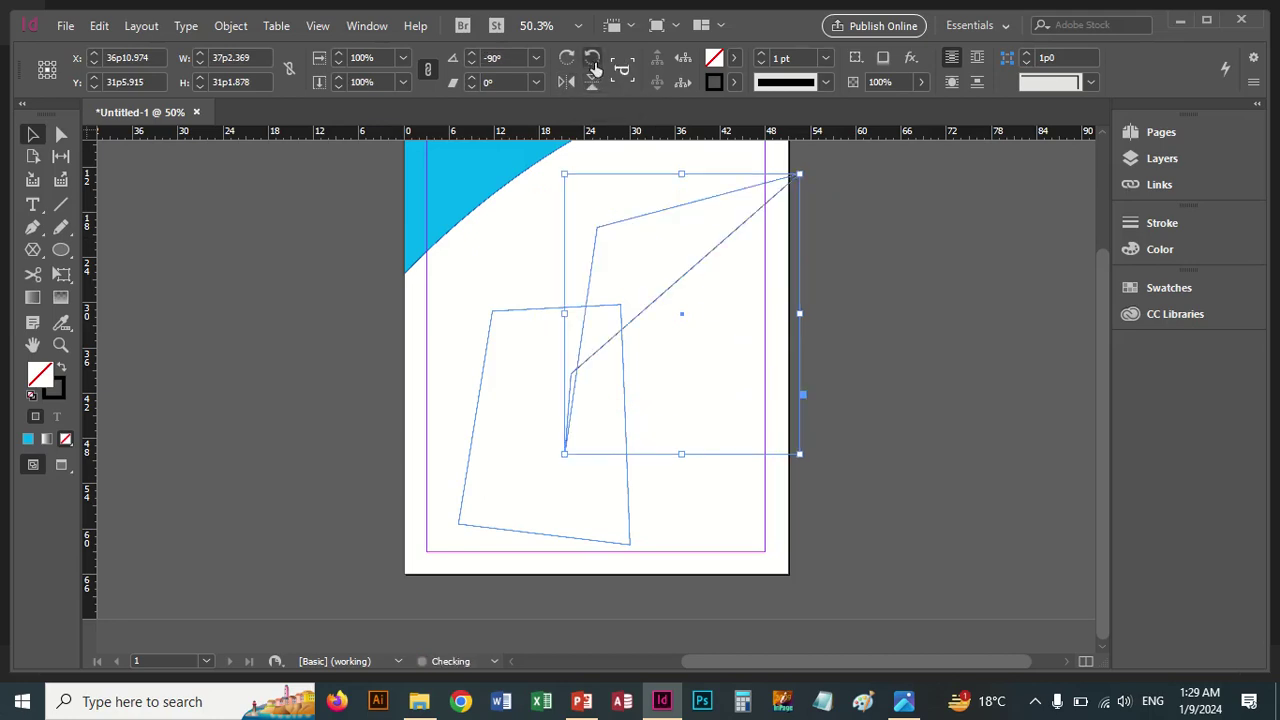
Set the selected path's rotation angle to -85° in one-degree increments.
left_click(472, 57)
left_click(472, 57)
left_click(472, 57)
left_click(472, 57)
left_click(472, 57)
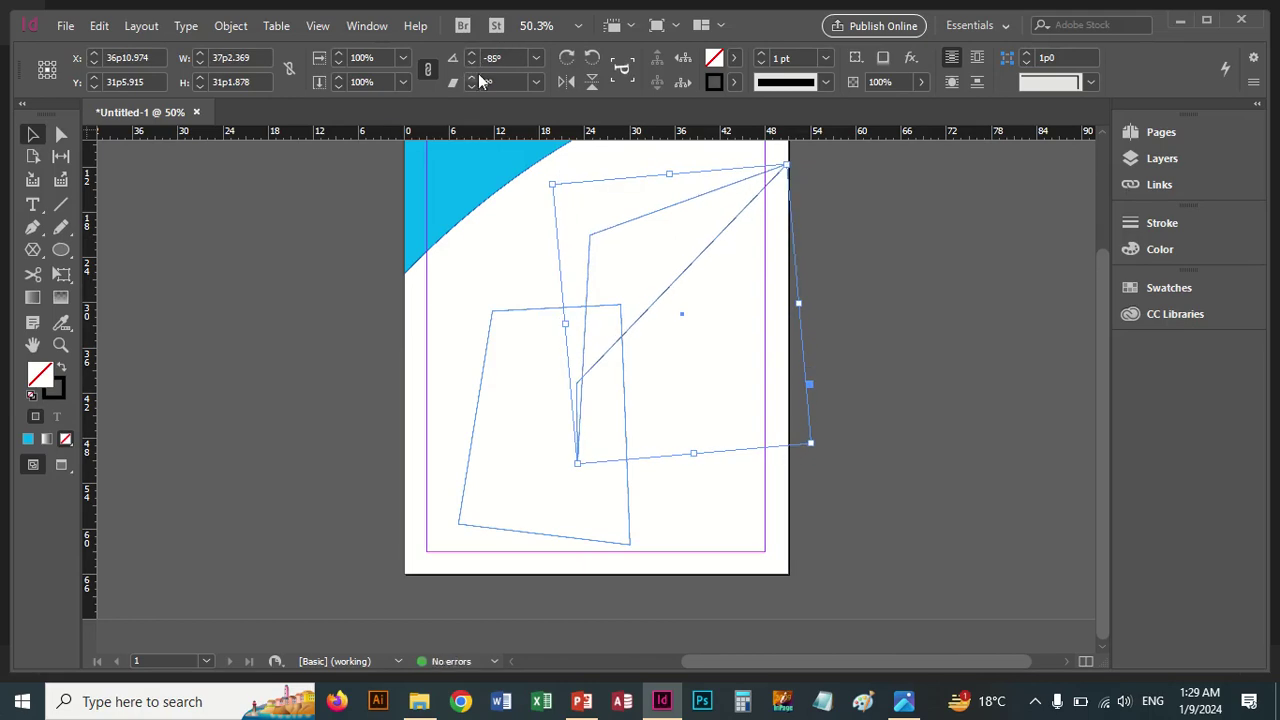
Set the rotated path's shear angle to 15° and scale the path up proportionally by two increments.
left_click(472, 77)
left_click(472, 77)
left_click(472, 77)
left_click(472, 77)
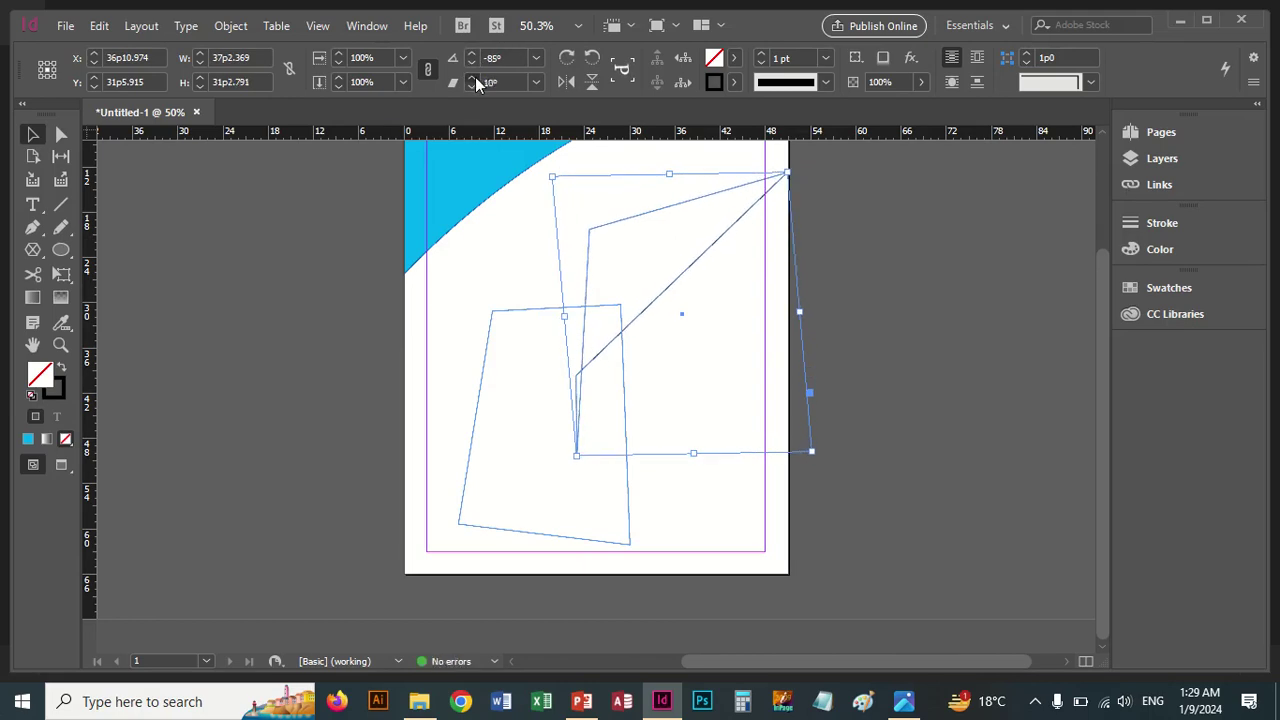
left_click(475, 77)
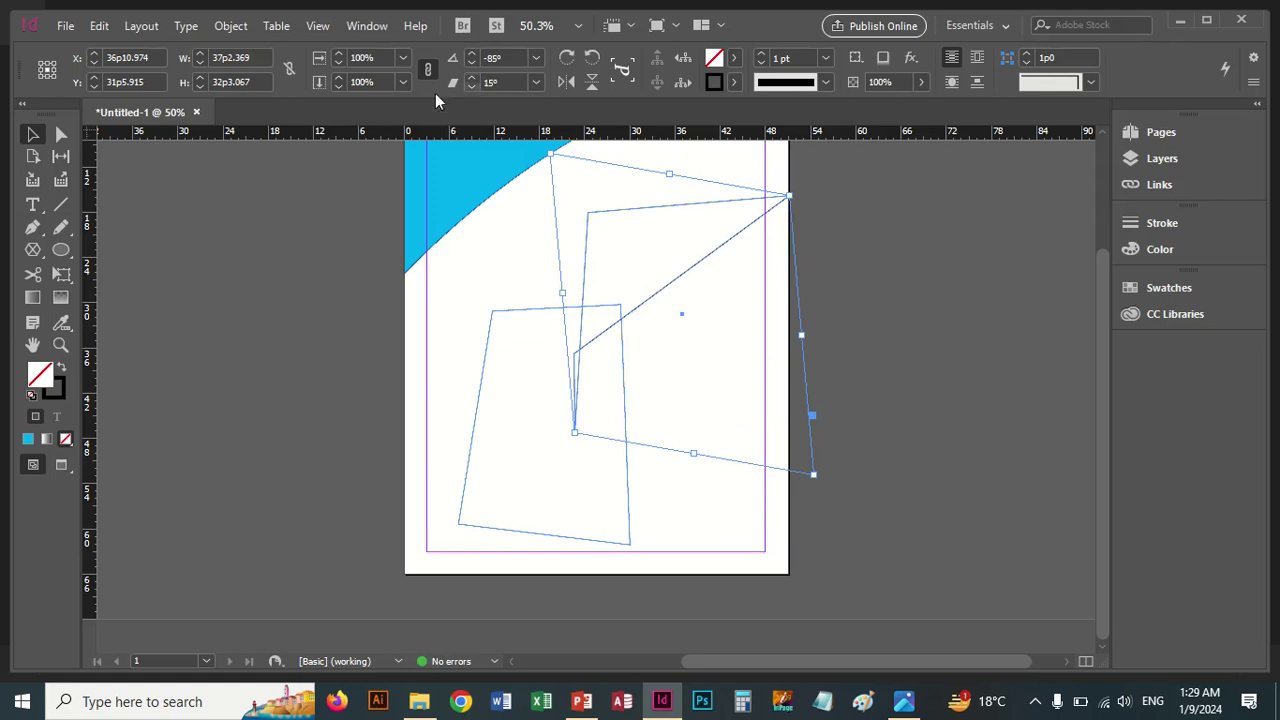
left_click(340, 53)
left_click(343, 53)
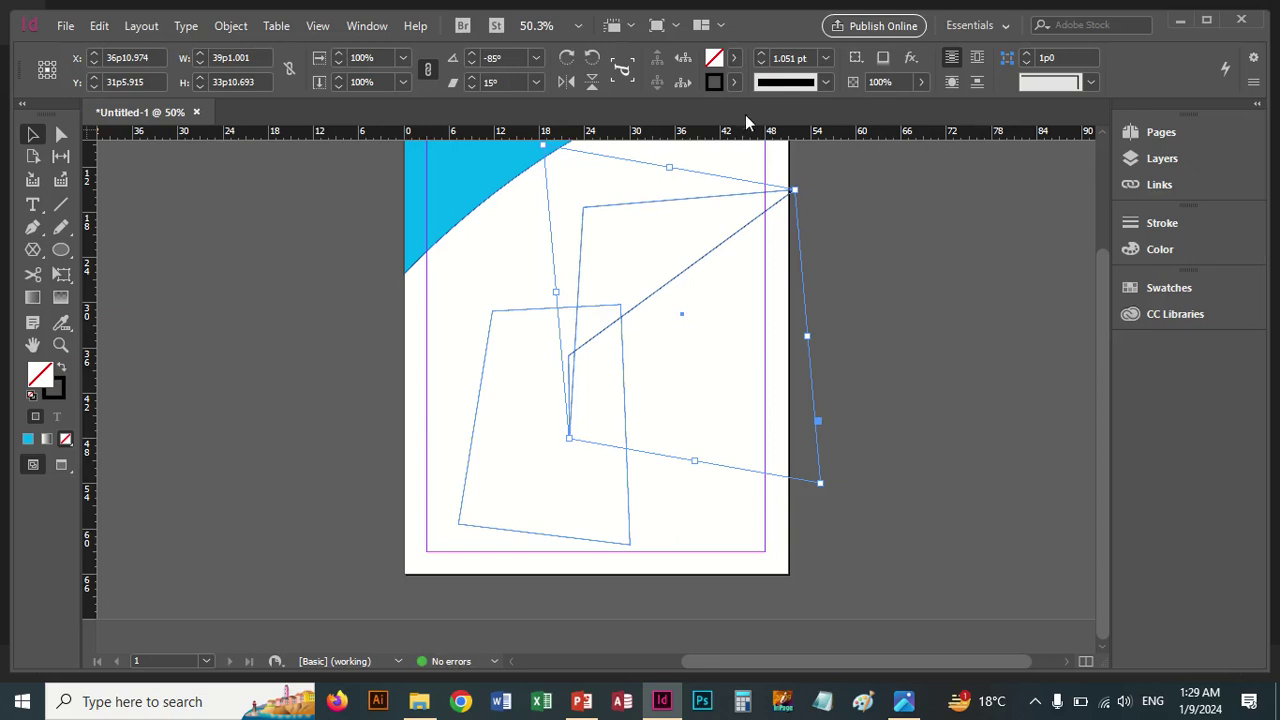
Give the path a magenta C=0 M=100 Y=0 K=0 fill and a green C=75 M=5 Y=100 K=0 stroke.
left_click(735, 58)
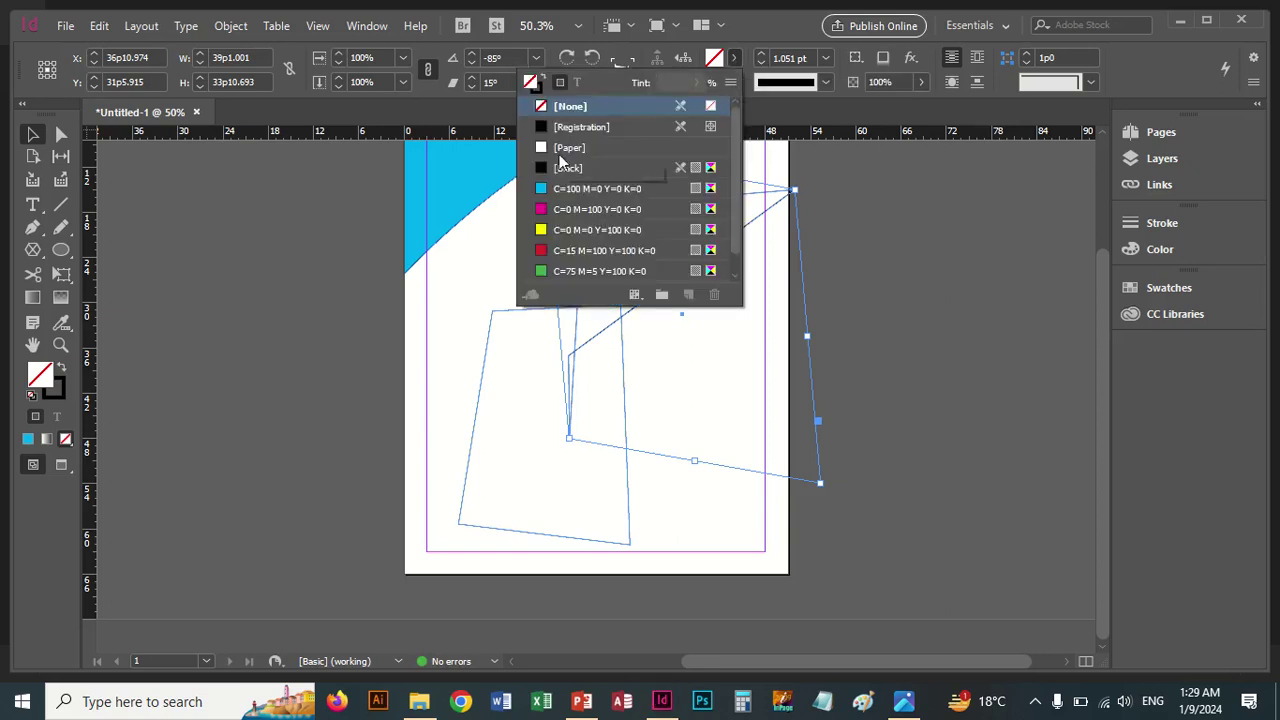
left_click(560, 208)
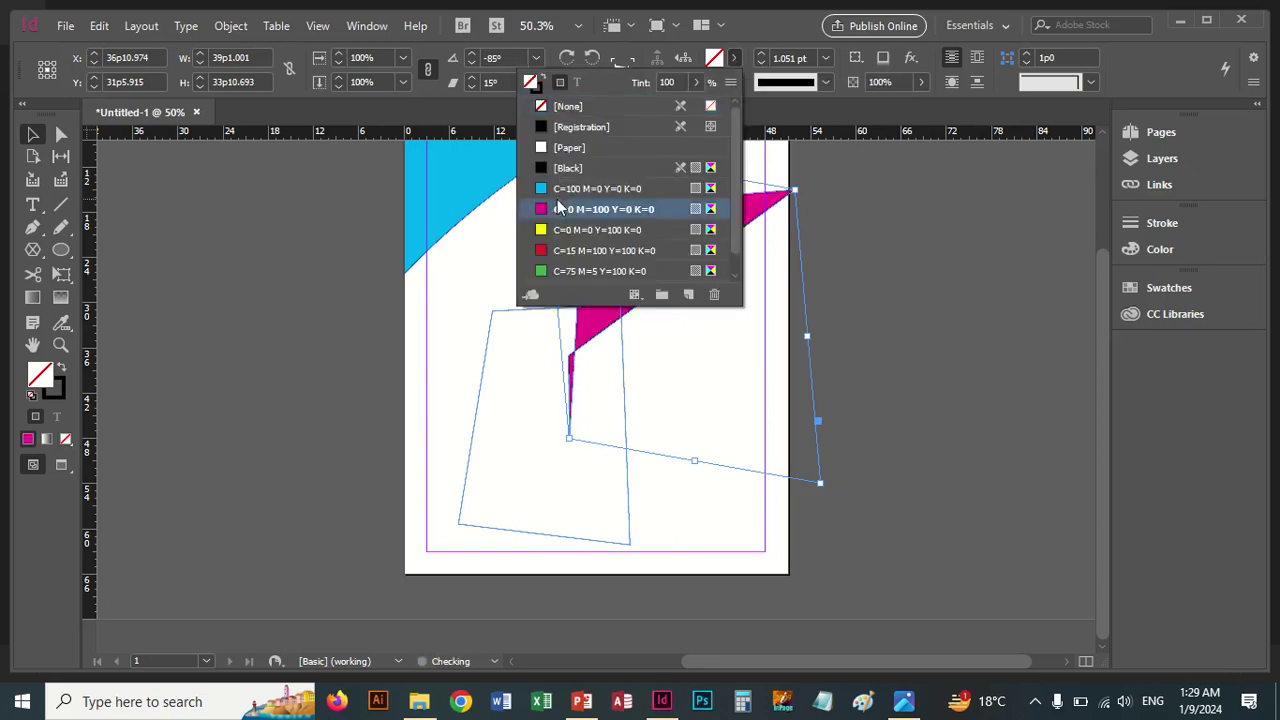
left_click(732, 60)
left_click(736, 81)
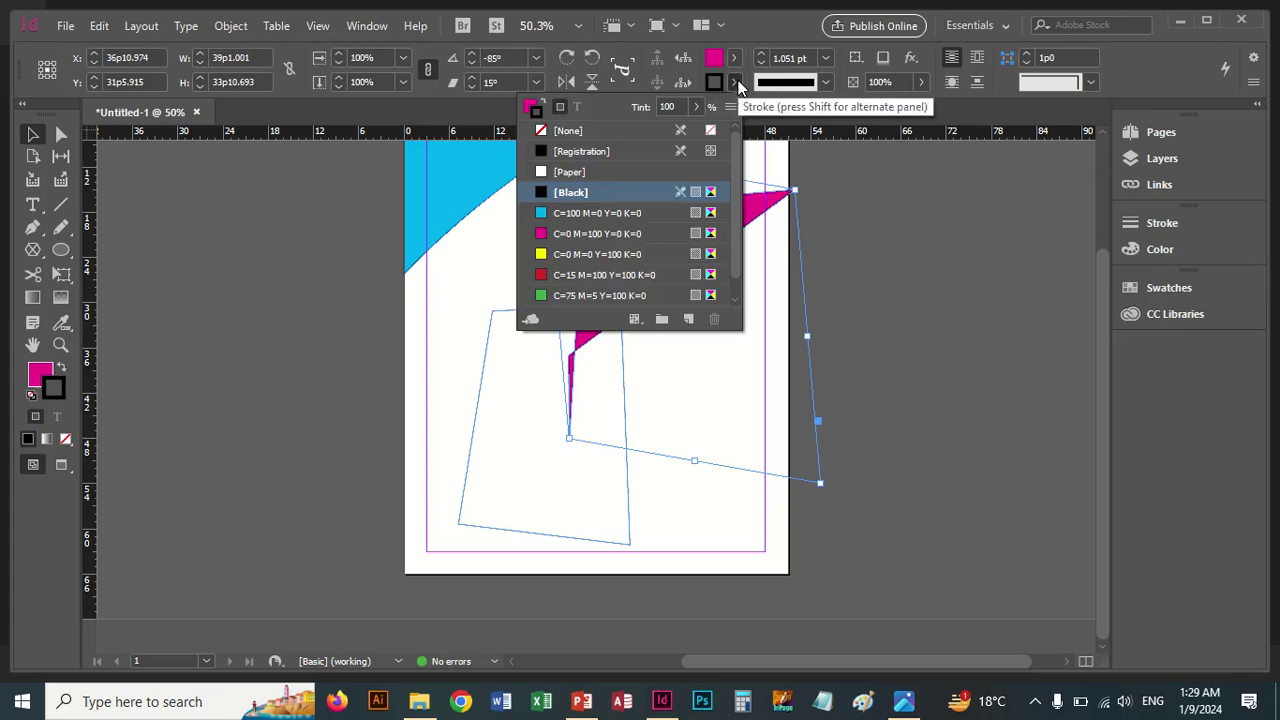
left_click(563, 296)
left_click(608, 294)
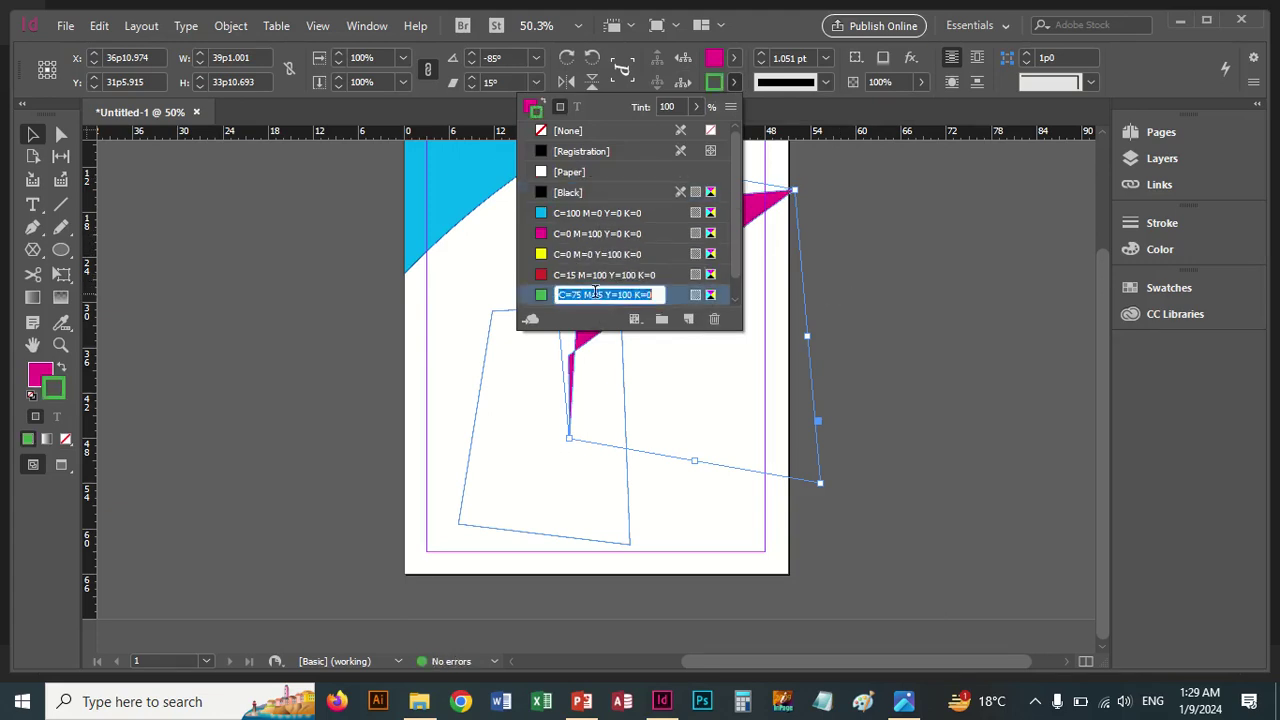
left_click(770, 105)
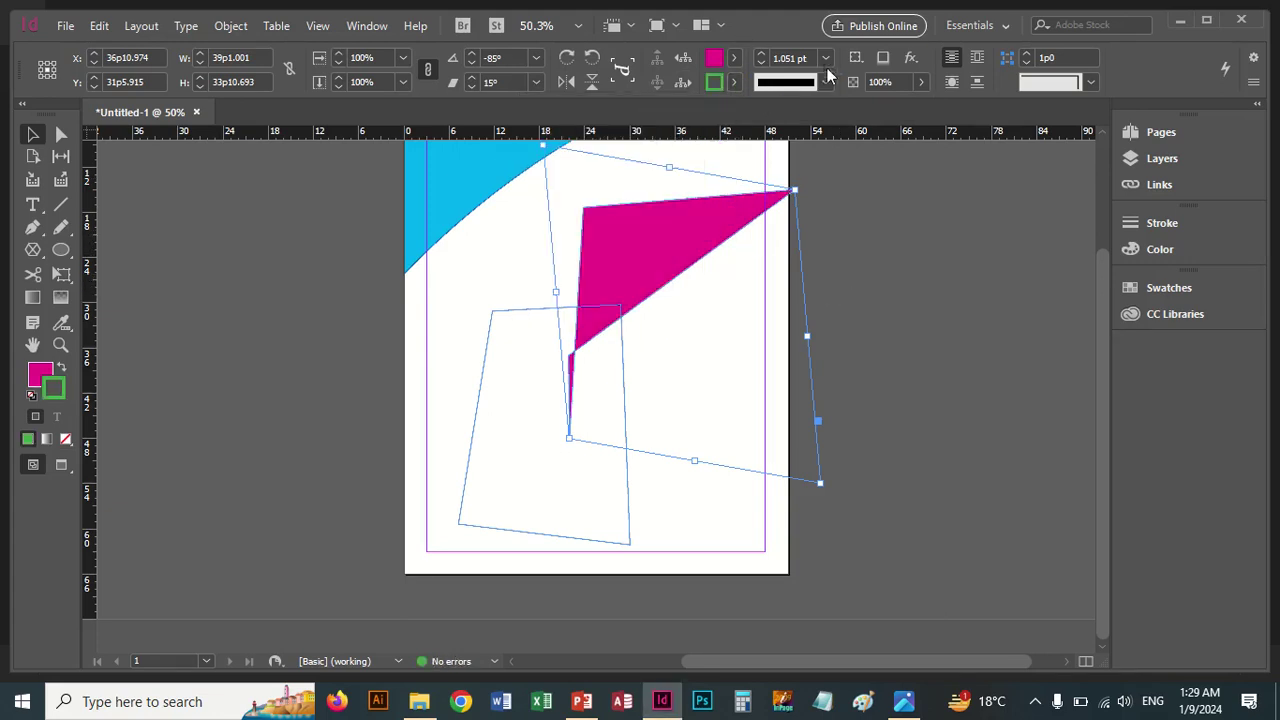
Set the path's stroke weight to 6 pt and its stroke type to Japanese Dots.
left_click(761, 54)
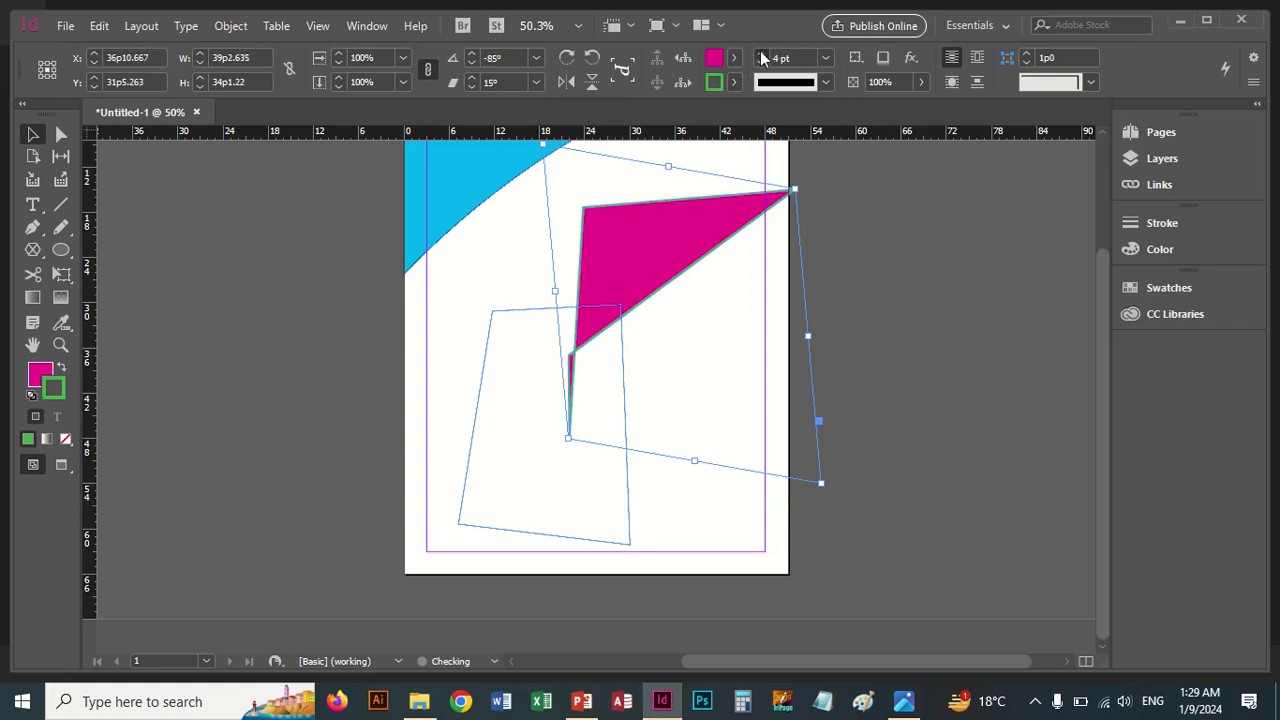
left_click(761, 54)
left_click(761, 54)
left_click(825, 84)
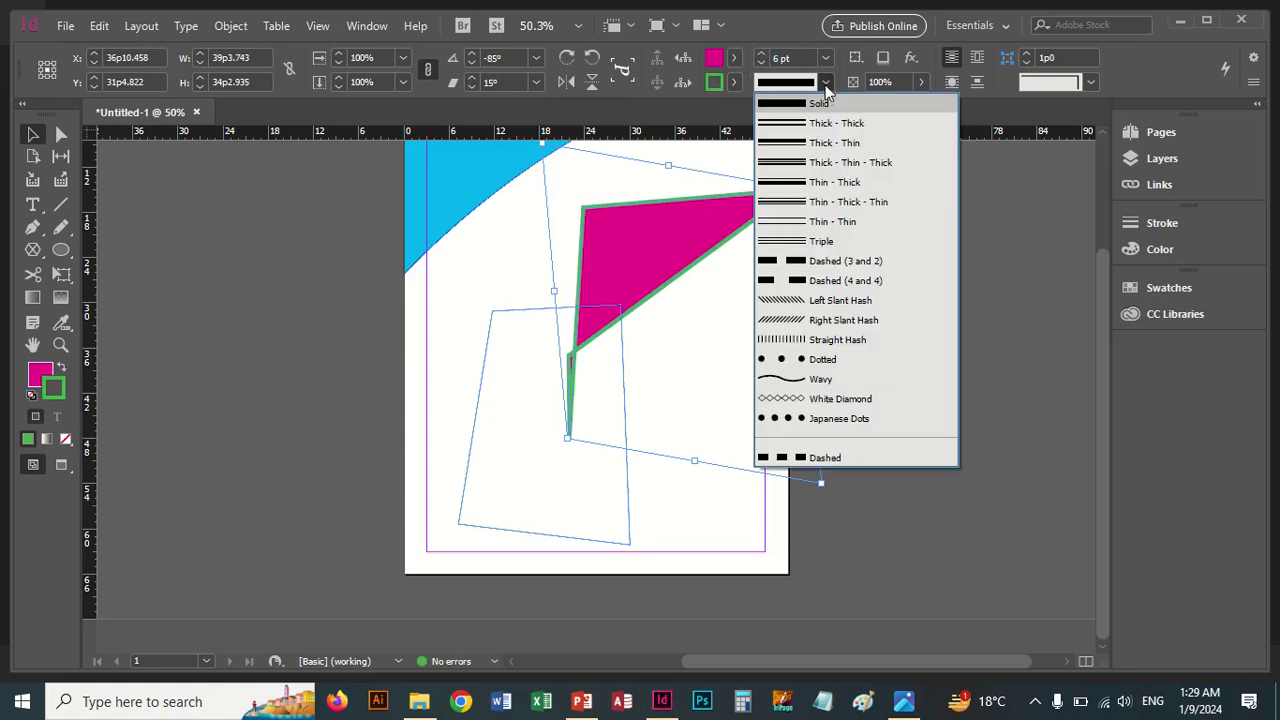
left_click(820, 419)
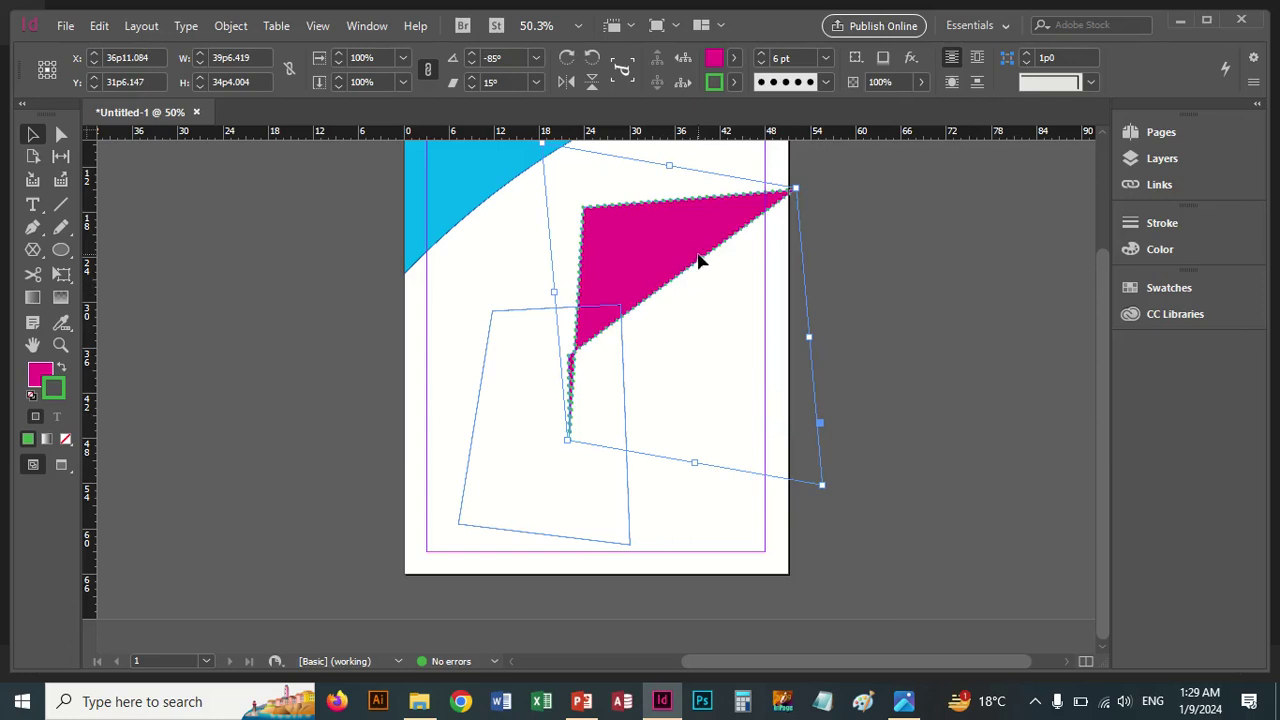
Switch the path's effects target to Stroke, to Fill, and back to Object.
left_click(855, 62)
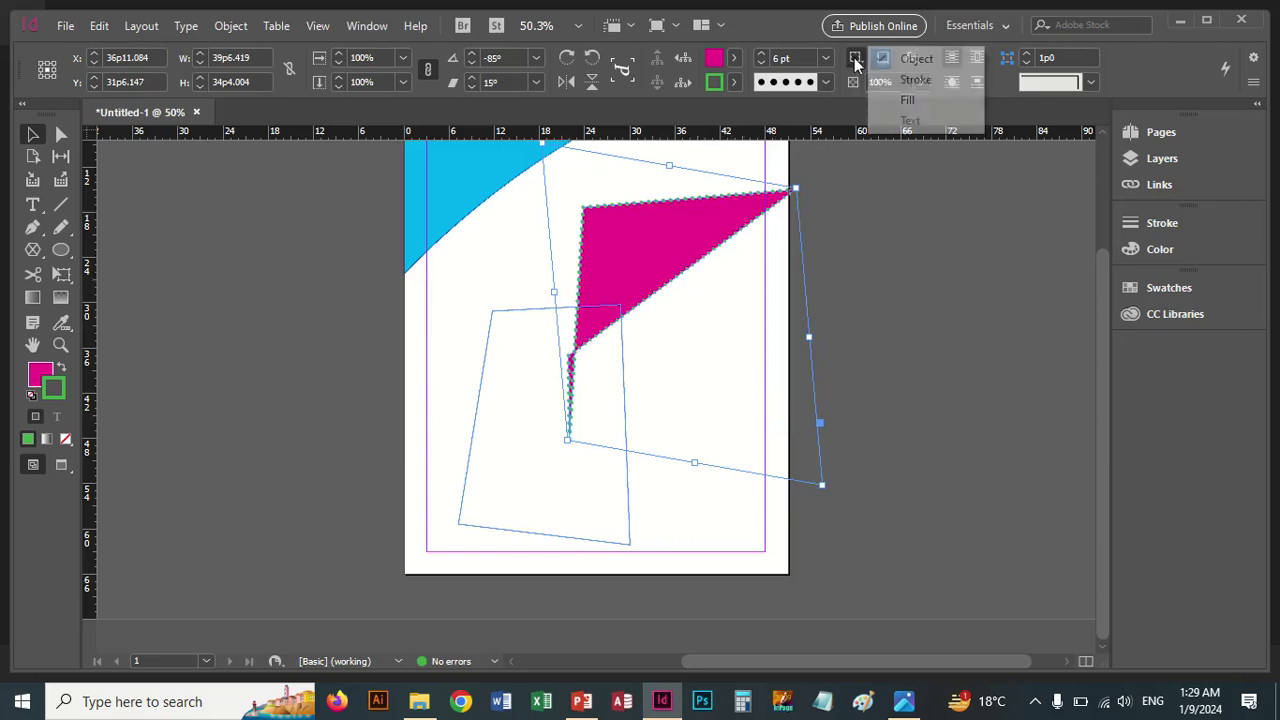
left_click(913, 80)
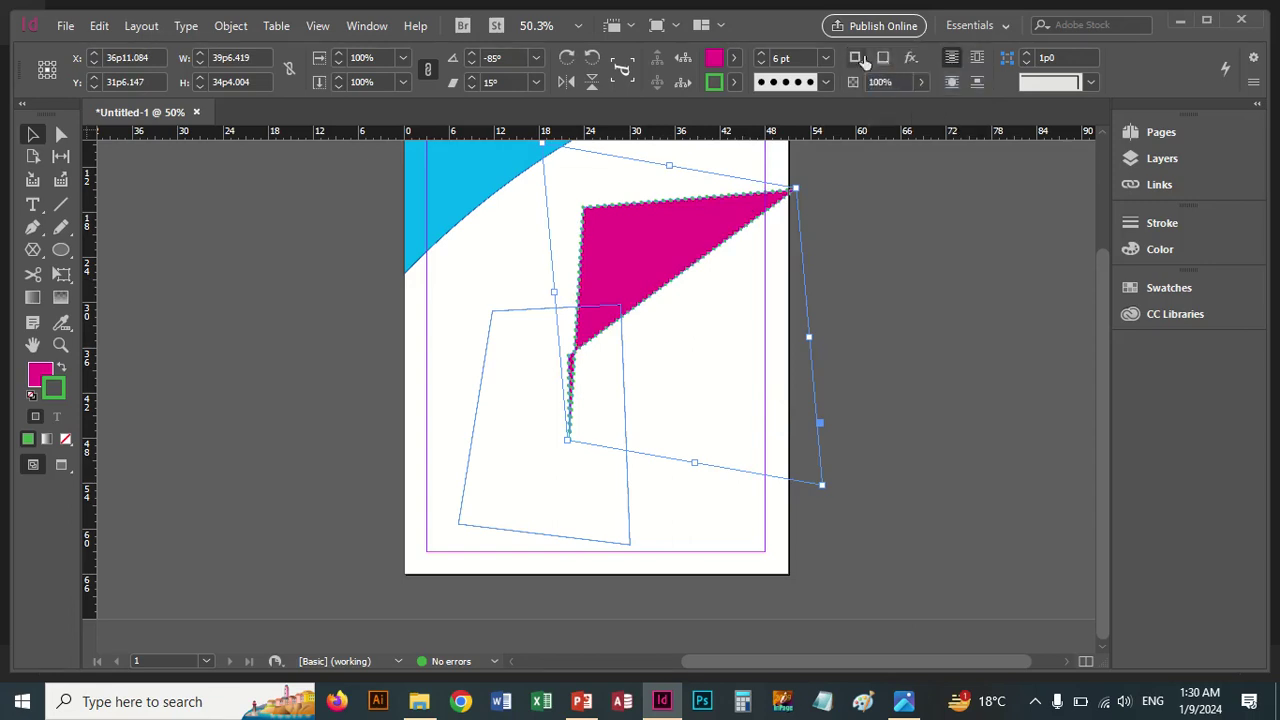
left_click(862, 57)
left_click(907, 100)
left_click(855, 62)
left_click(894, 56)
Apply a drop shadow to the magenta path, toggling it off and on once, and apply the Fancy corner shape.
left_click(883, 60)
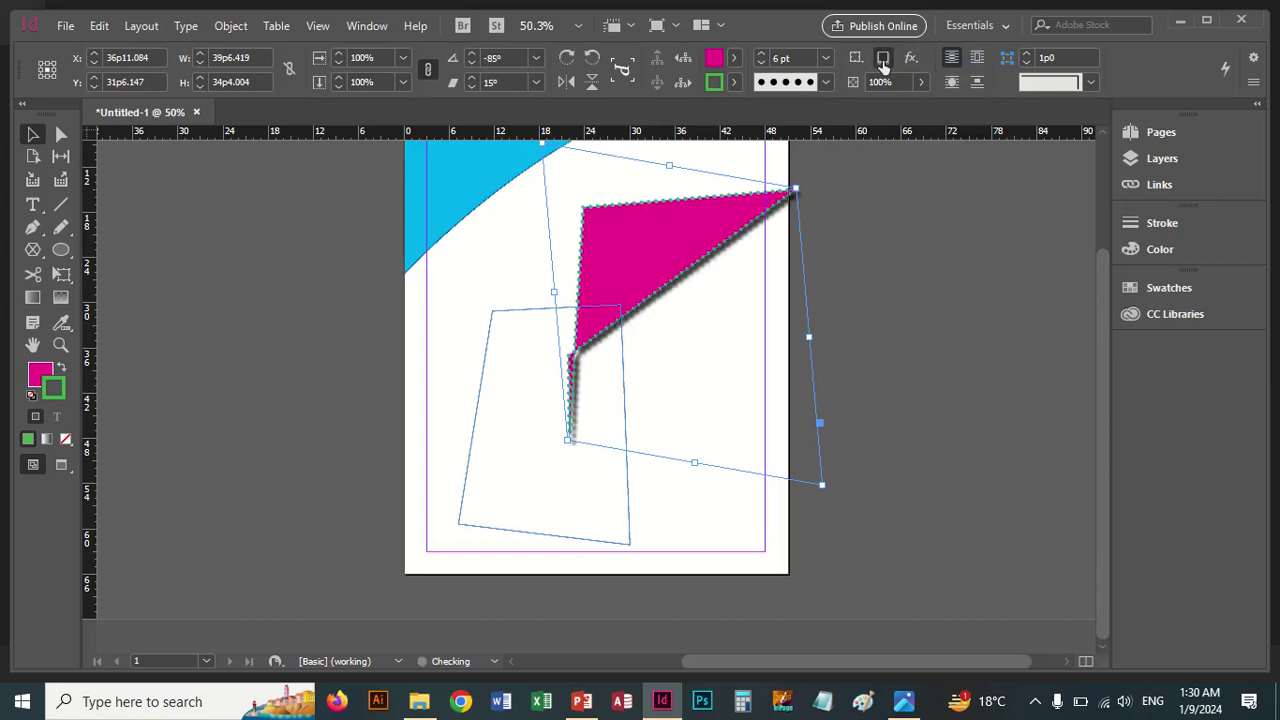
left_click(883, 60)
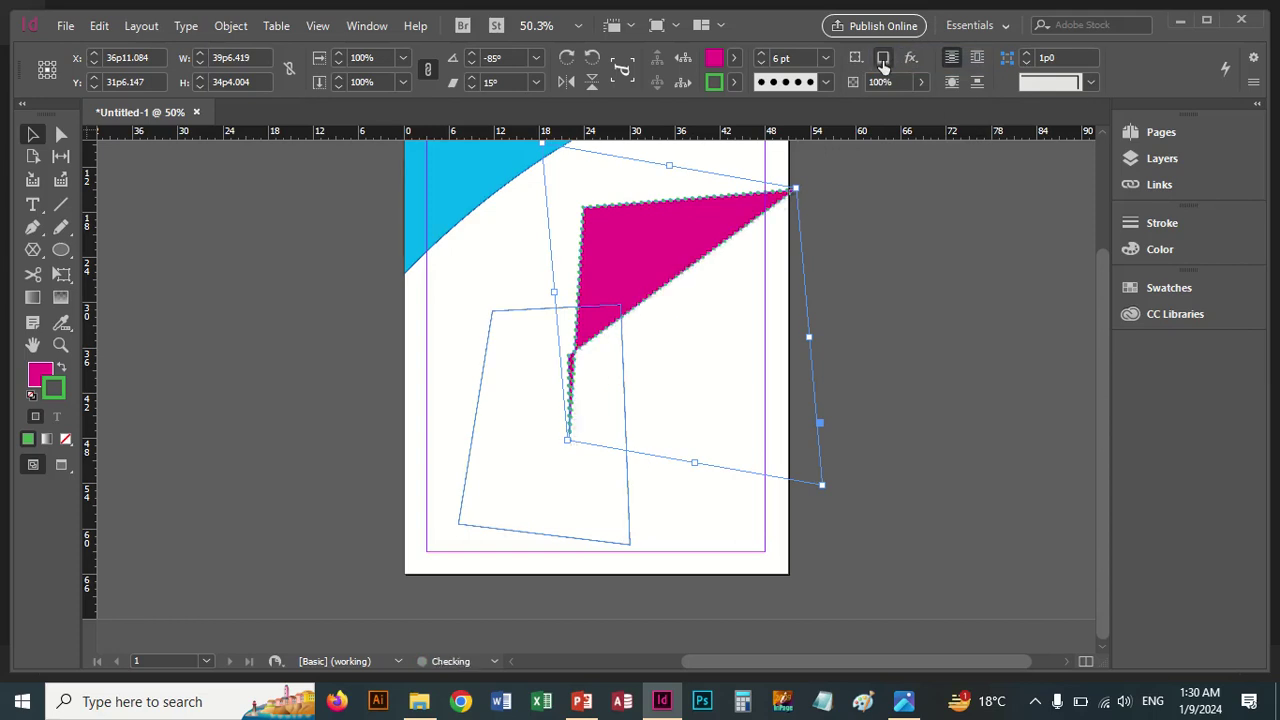
left_click(883, 60)
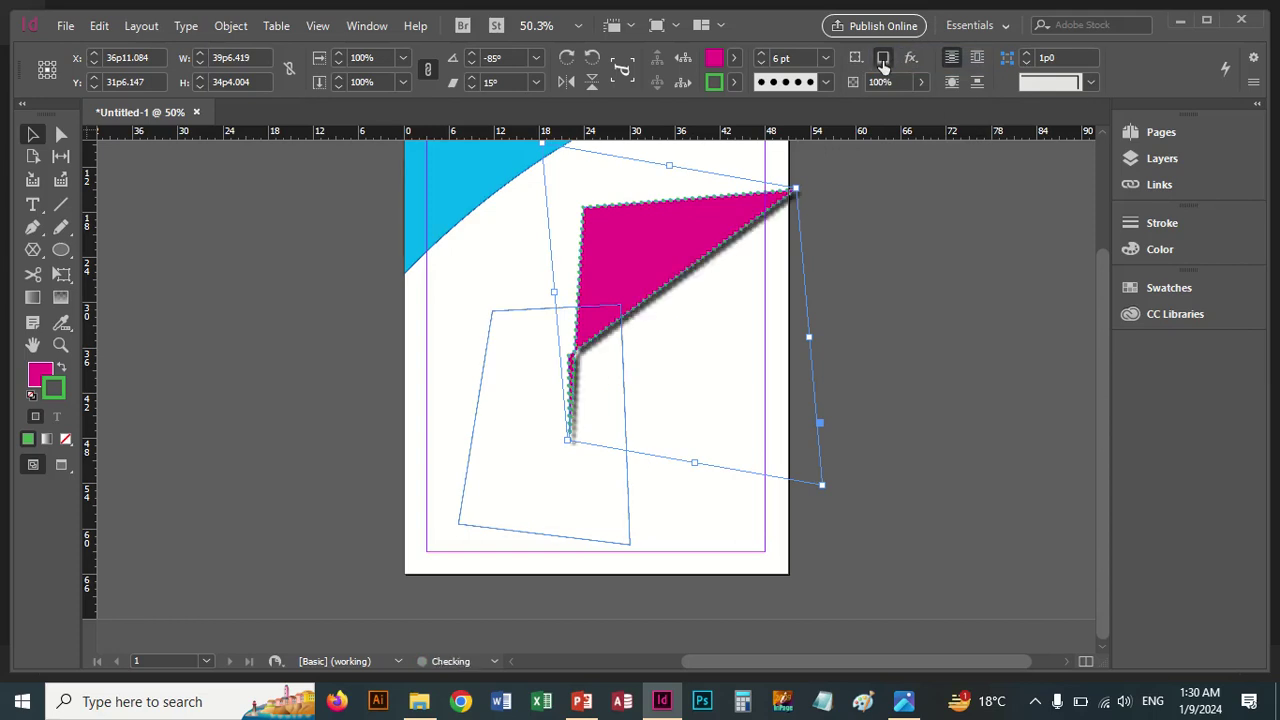
left_click(1092, 84)
left_click(1060, 123)
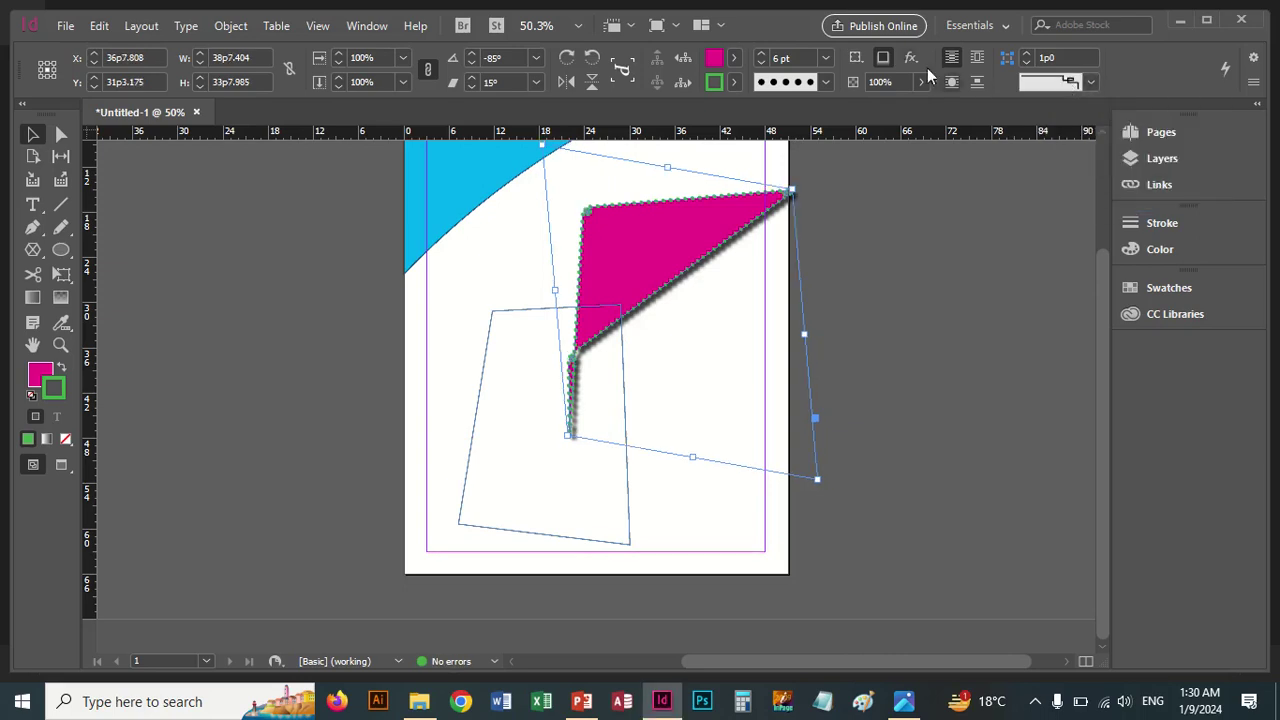
Remove the drop shadow from the magenta path and set its stroke type to Solid.
left_click(884, 60)
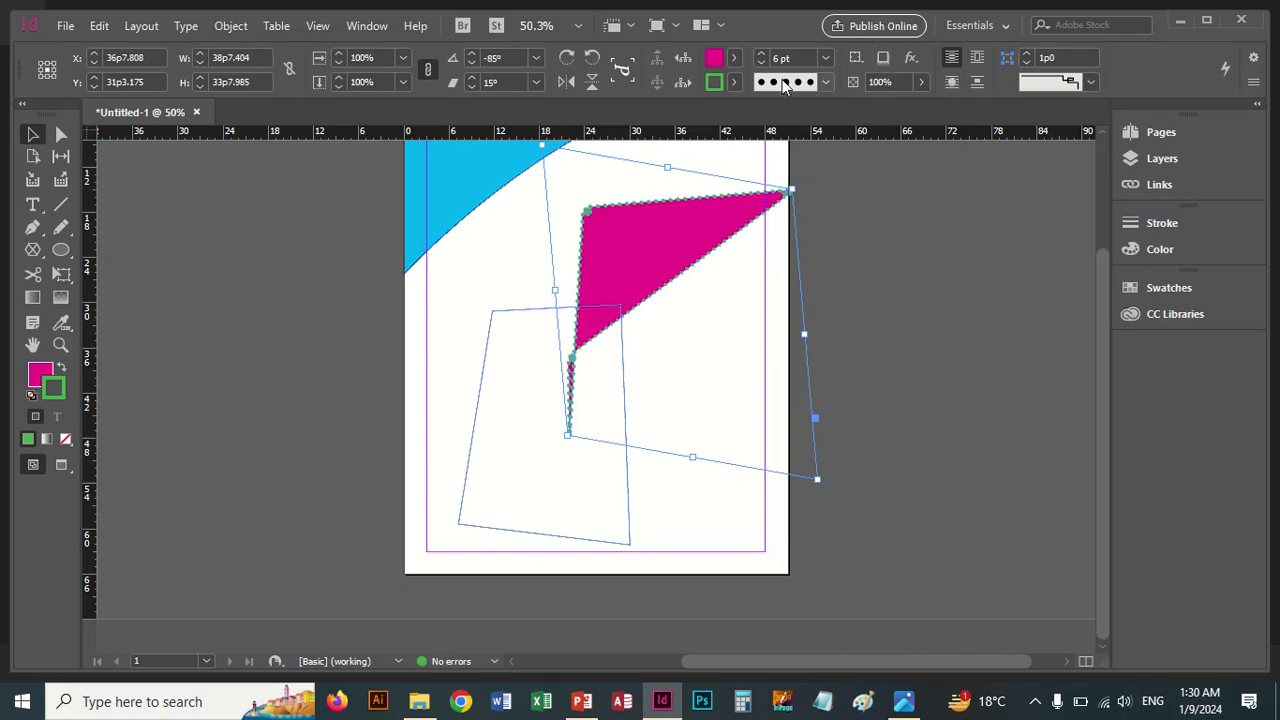
left_click(825, 85)
left_click(810, 104)
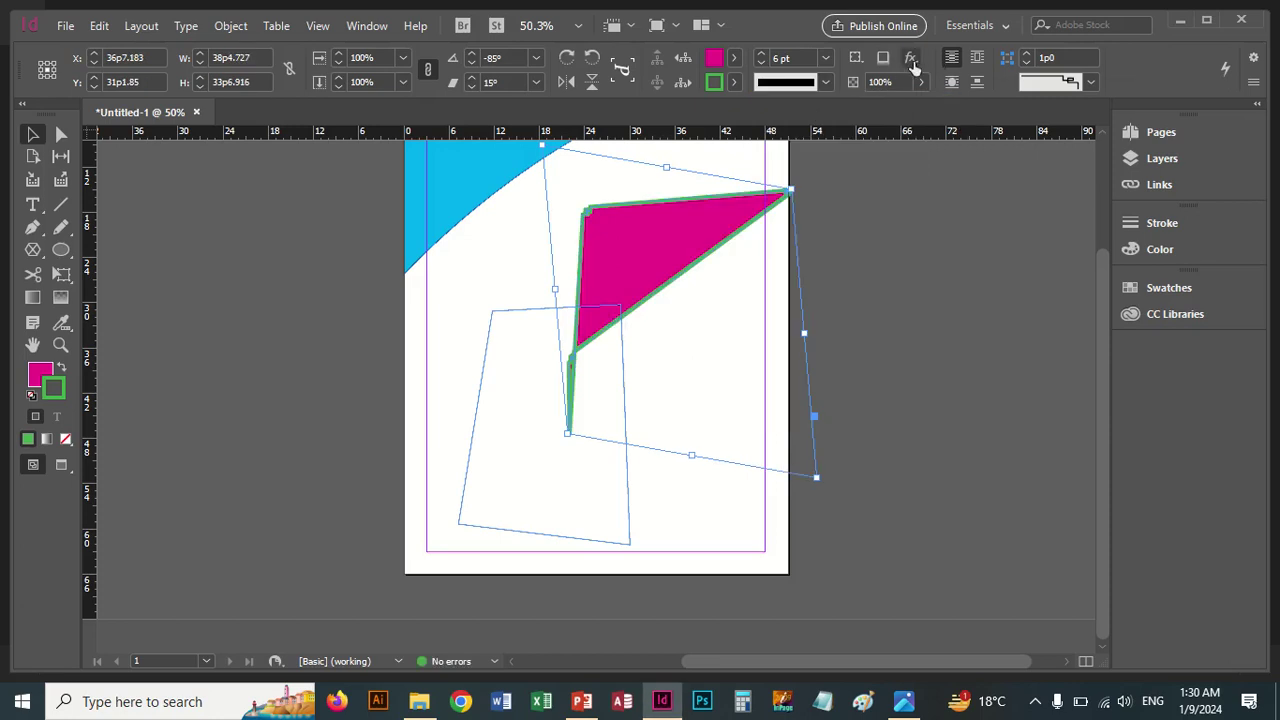
Apply a drop shadow to the magenta path, toggling it off and on once, and set its opacity to 72%.
left_click(912, 60)
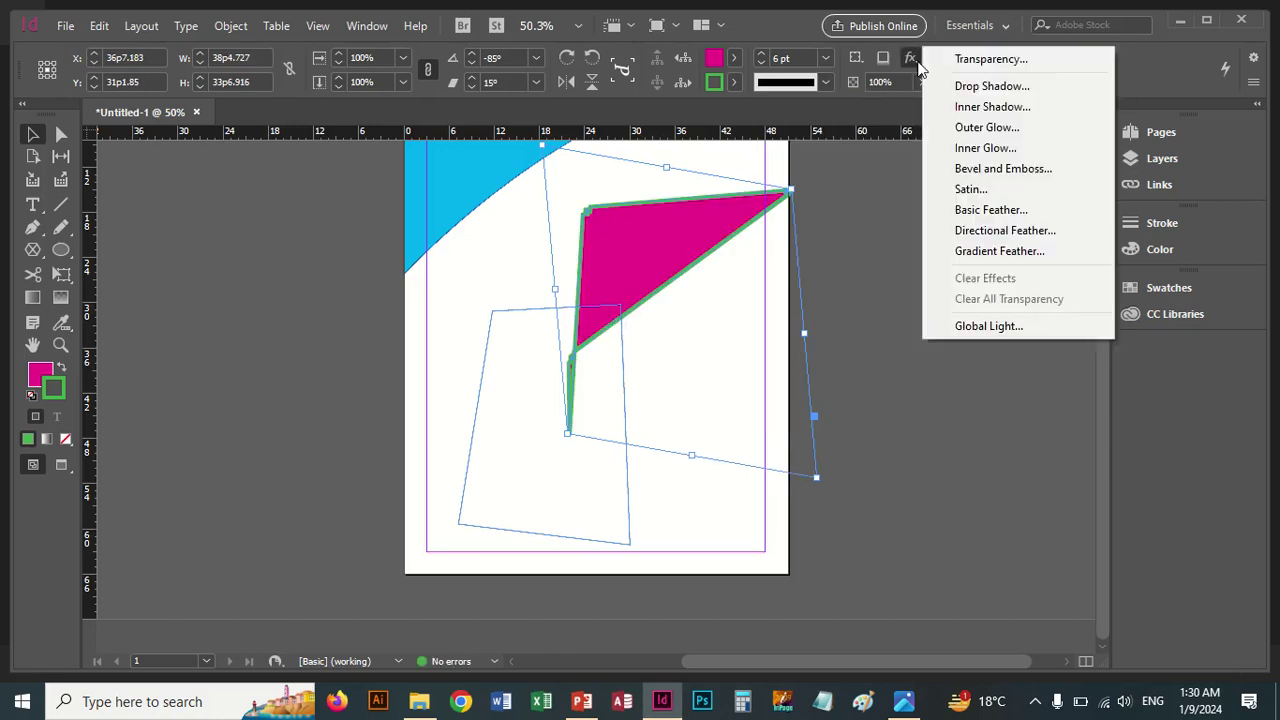
left_click(990, 87)
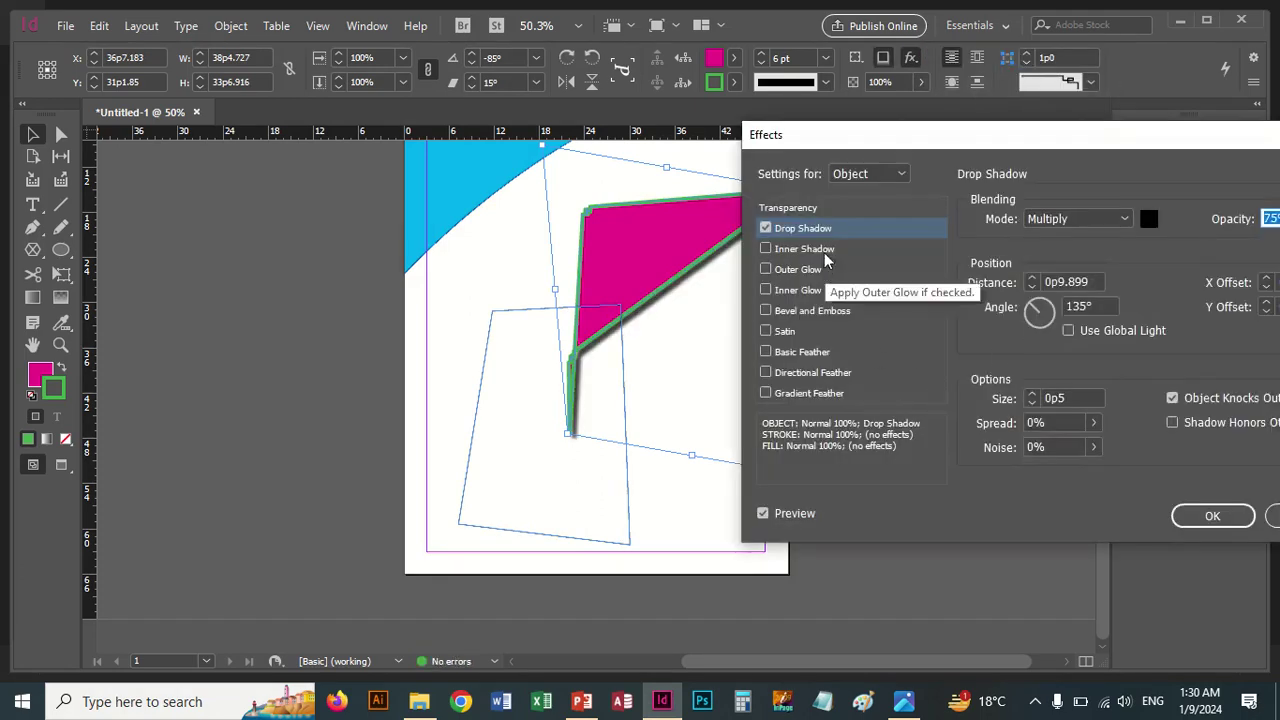
left_click(765, 229)
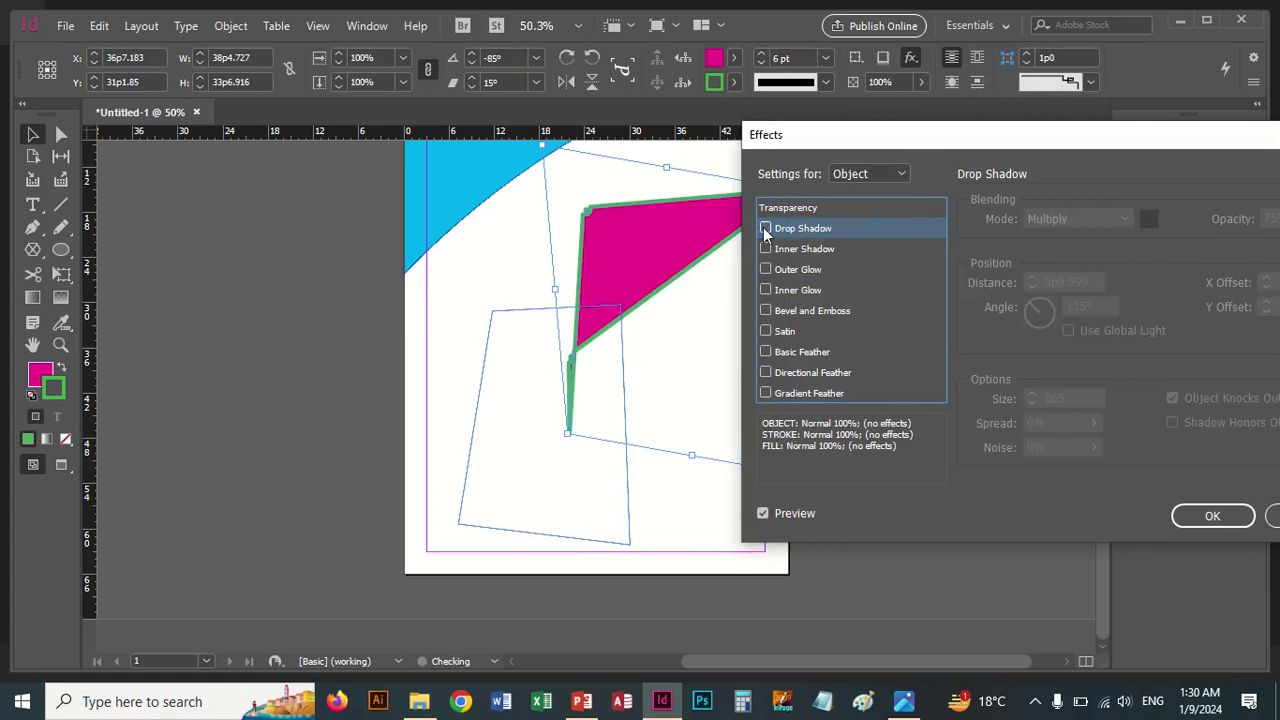
left_click(765, 229)
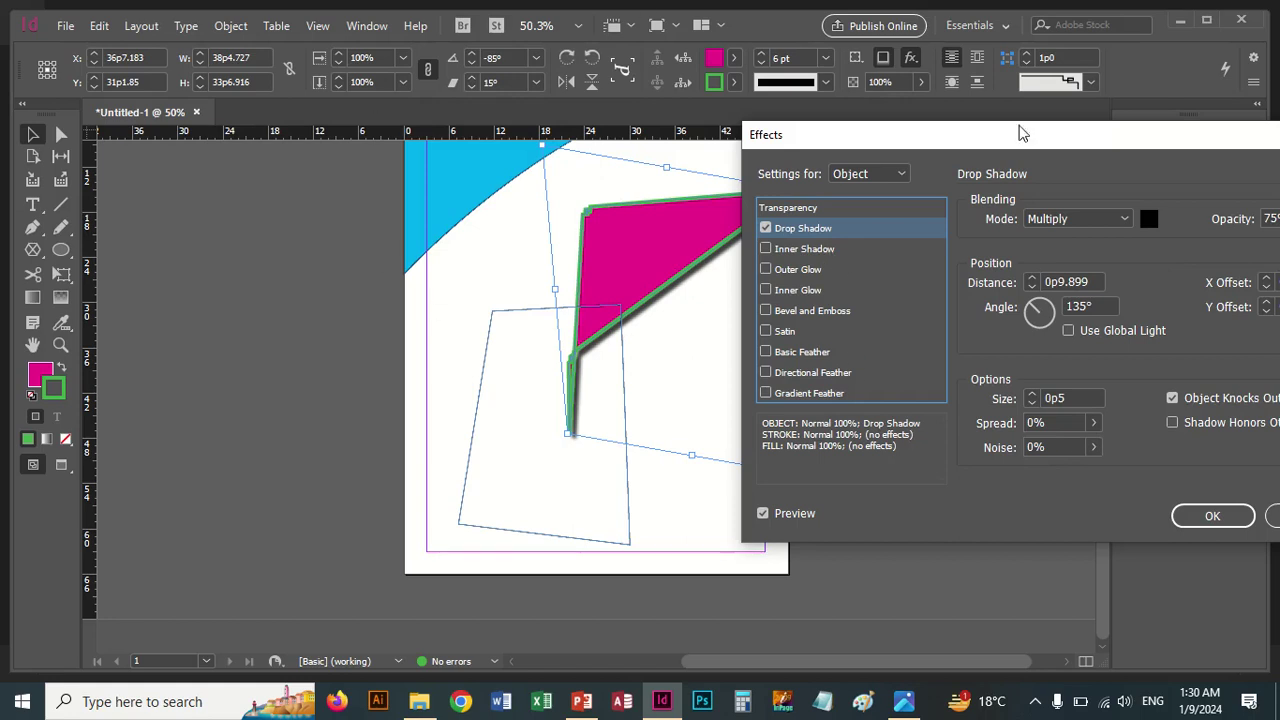
left_click_drag(1000, 143, 640, 150)
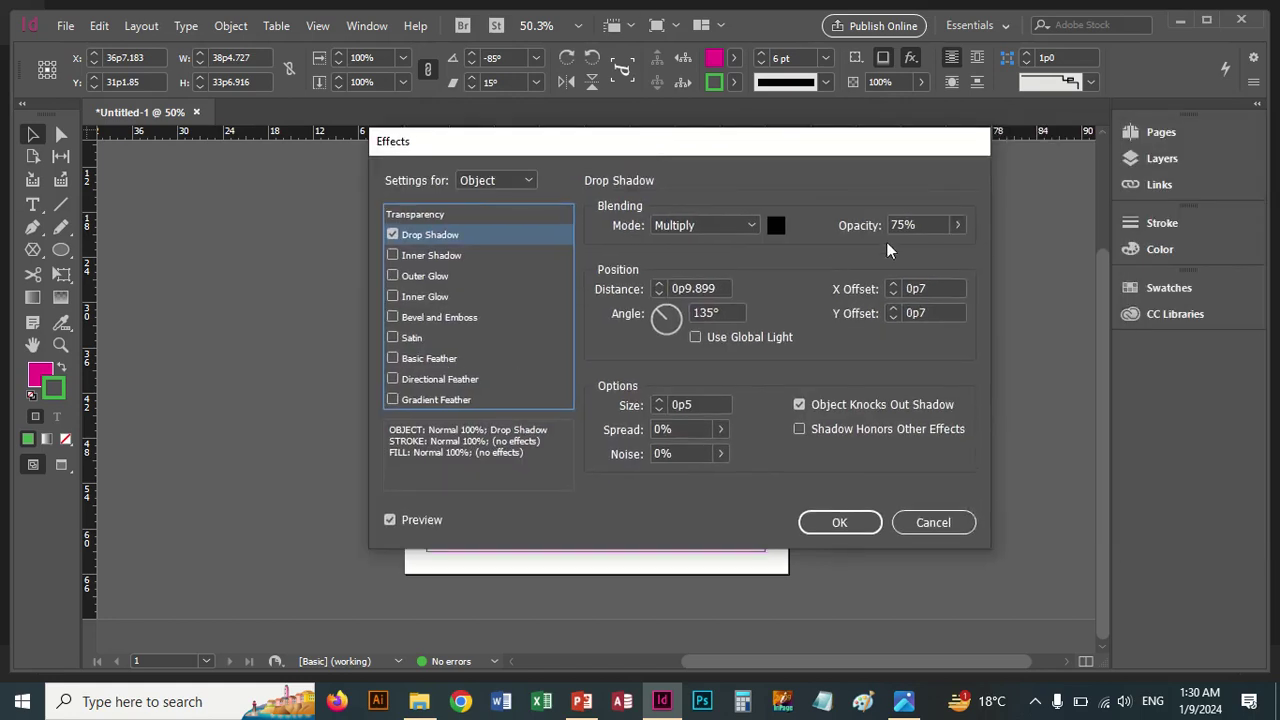
left_click(957, 224)
left_click_drag(940, 248, 931, 248)
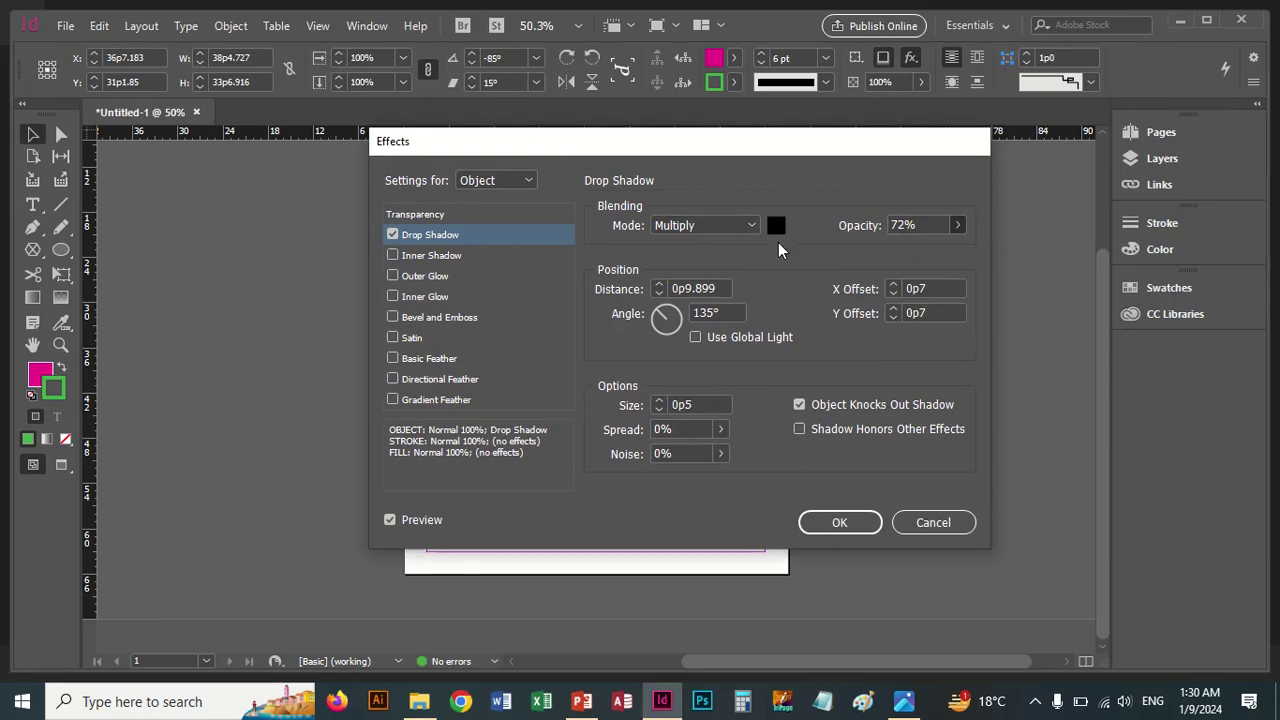
Set the drop shadow's colour to C=100 M=0 Y=0 K=0 and its angle to -73°.
left_click(776, 226)
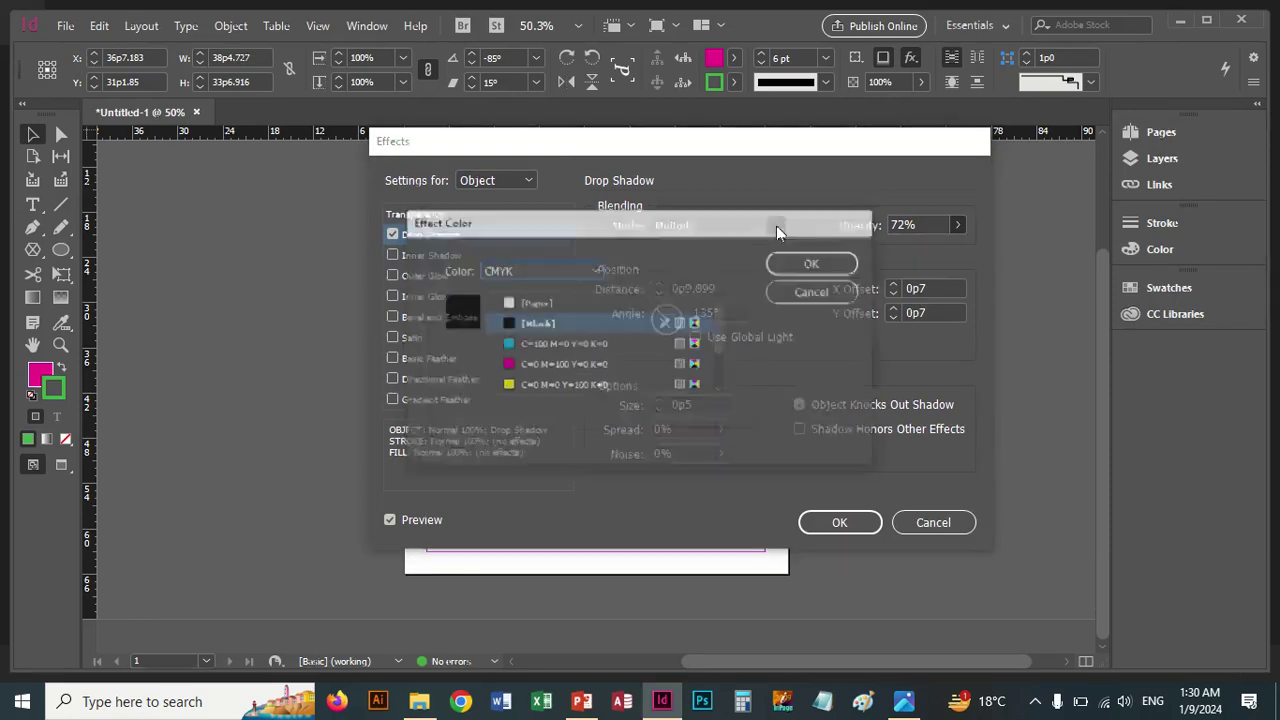
left_click(530, 345)
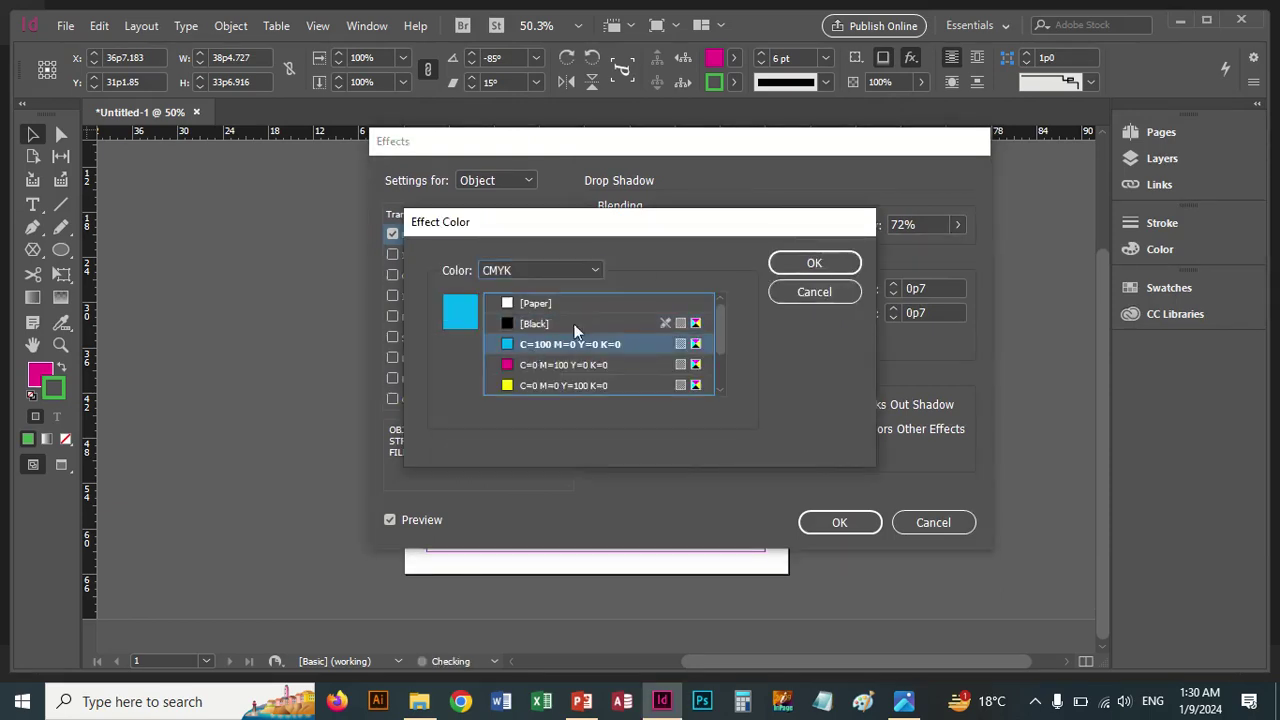
left_click(782, 262)
left_click_drag(778, 144, 1119, 309)
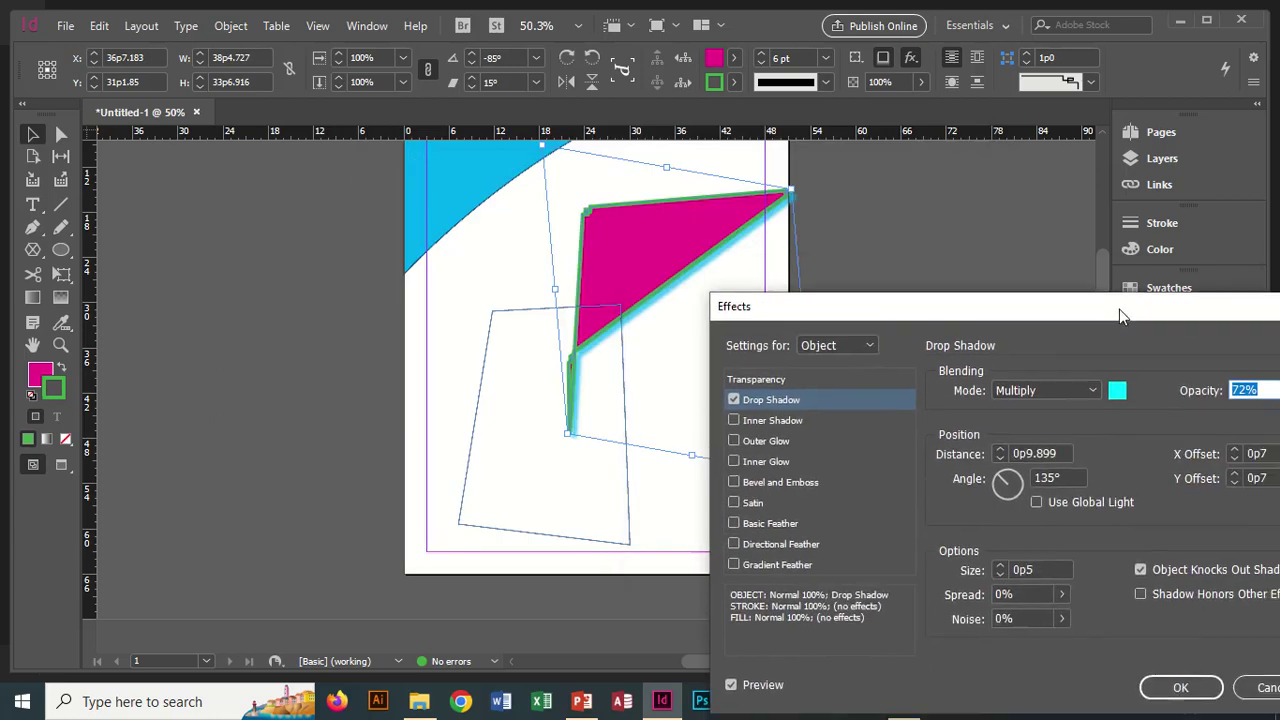
left_click(1014, 499)
left_click_drag(1014, 499, 1012, 500)
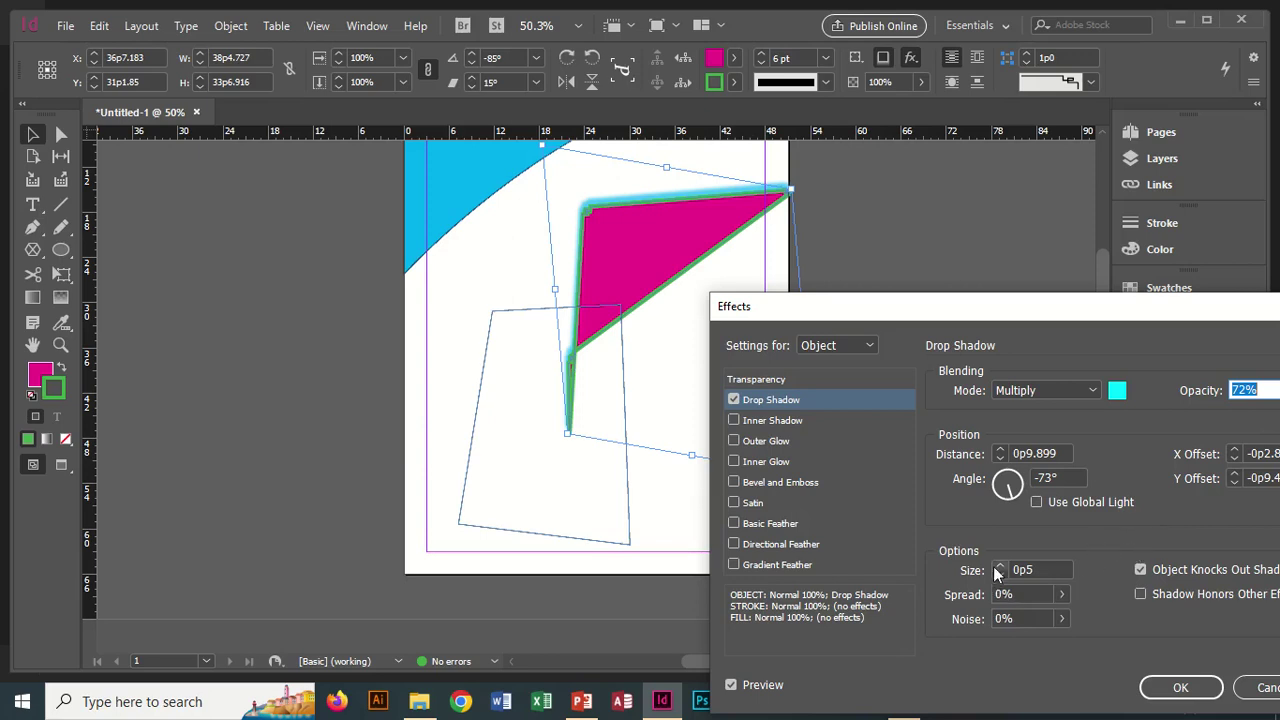
Turn off the drop shadow and try Inner Shadow and Outer Glow on the magenta path, switching each off again.
left_click(733, 399)
left_click(733, 420)
left_click(756, 427)
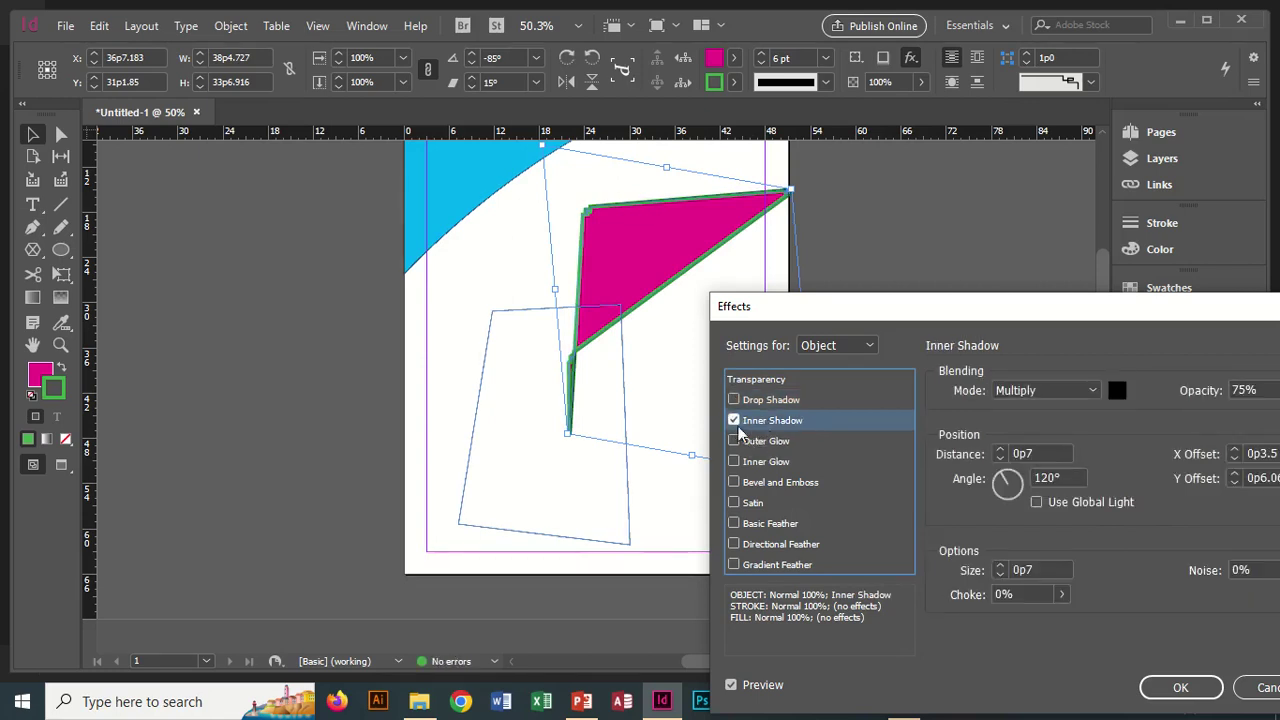
left_click(733, 420)
left_click(734, 441)
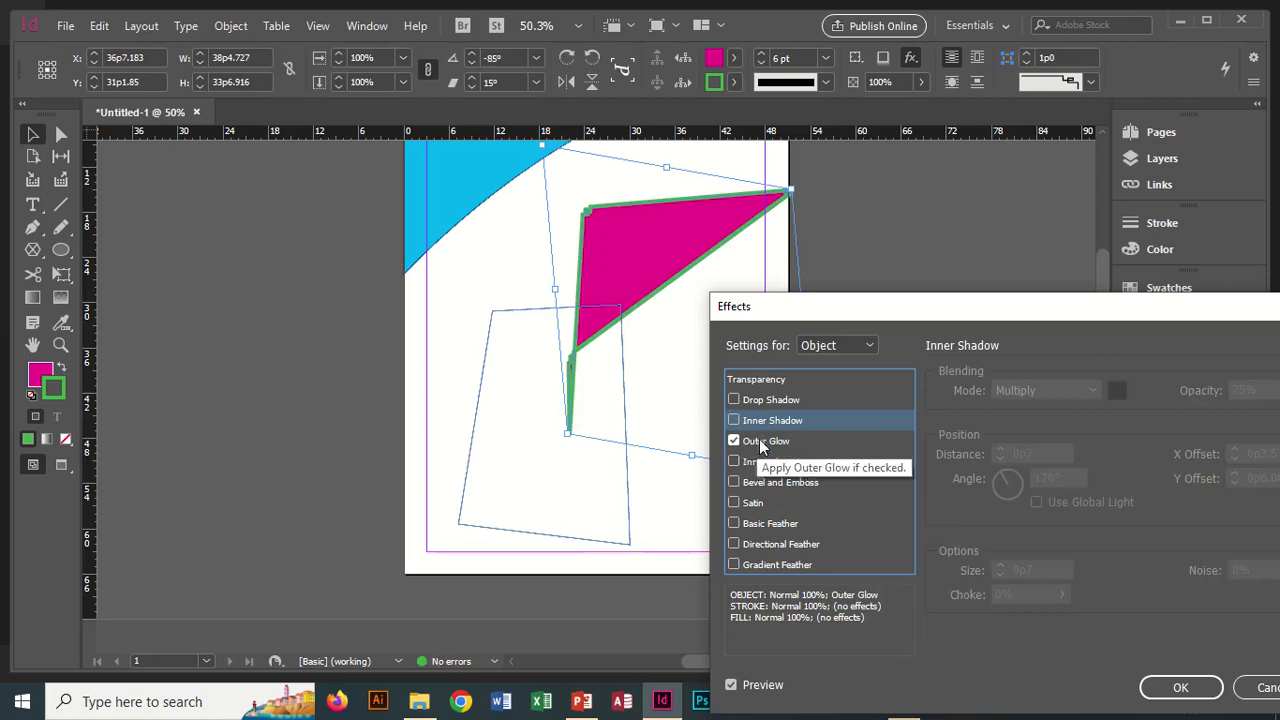
left_click(745, 442)
left_click(734, 441)
Try Inner Glow, Bevel and Emboss, and Satin on the magenta path one at a time, switching each off again.
left_click(735, 463)
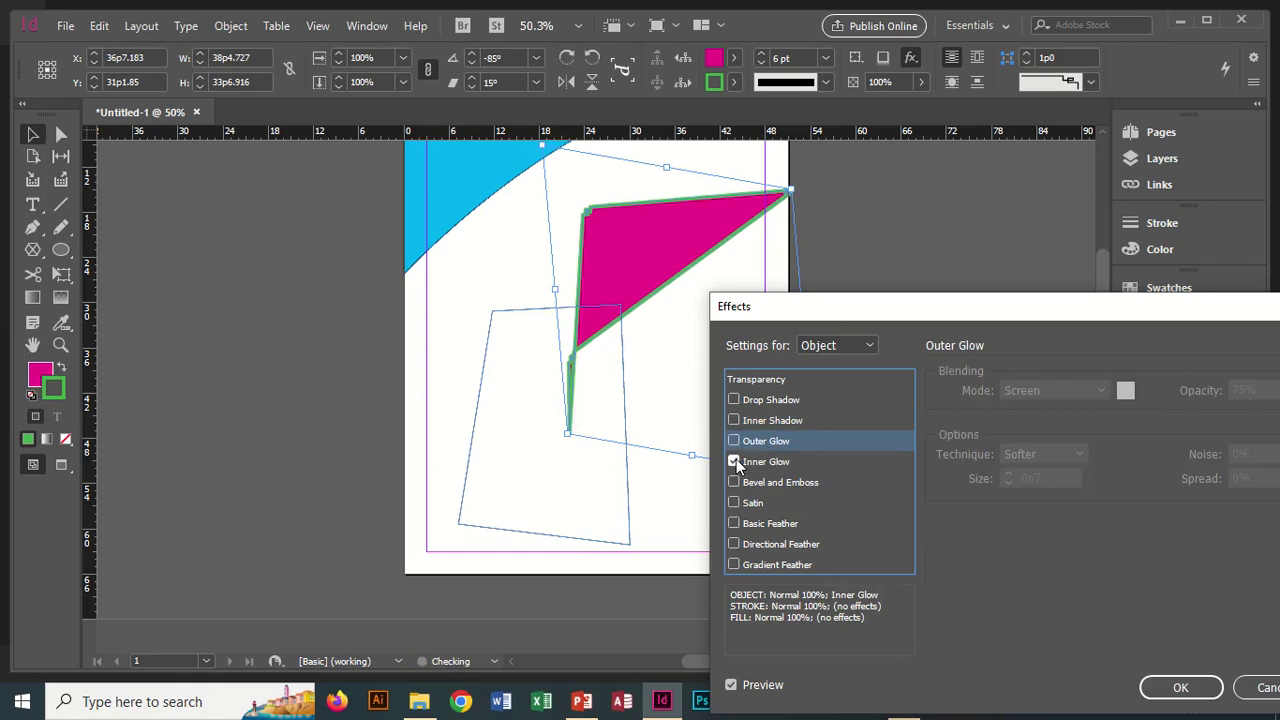
left_click(734, 462)
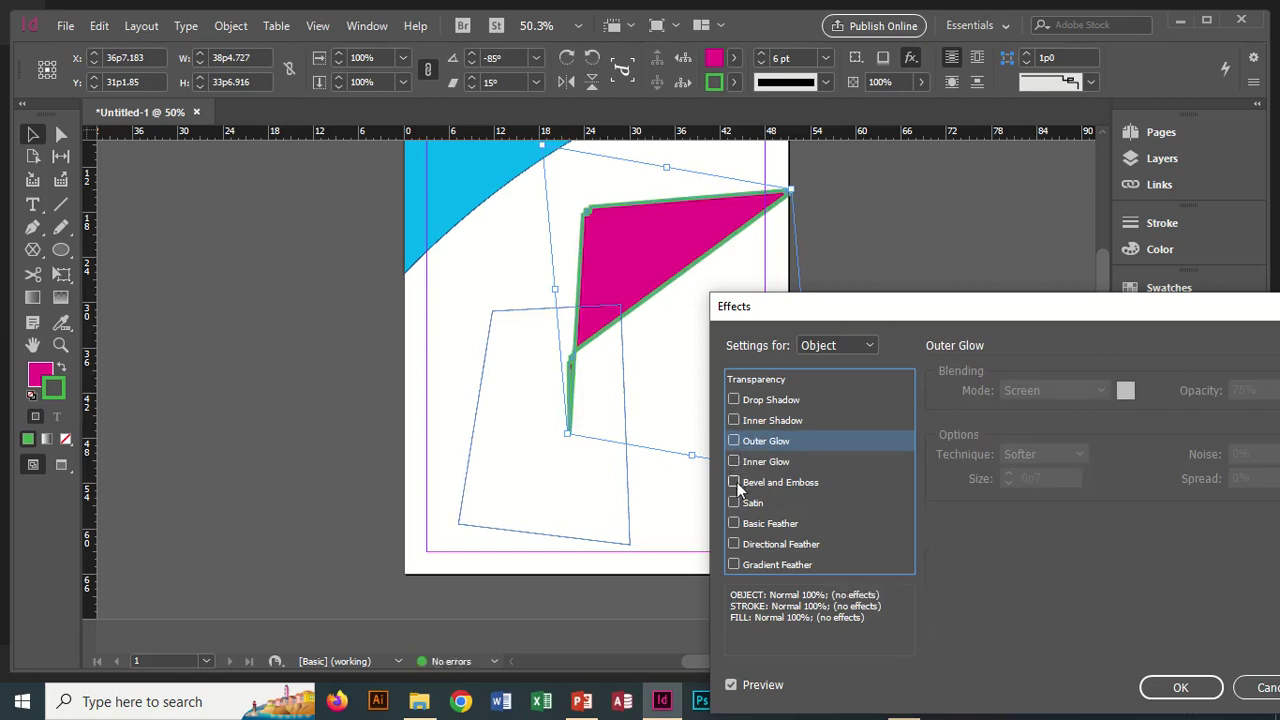
left_click(736, 482)
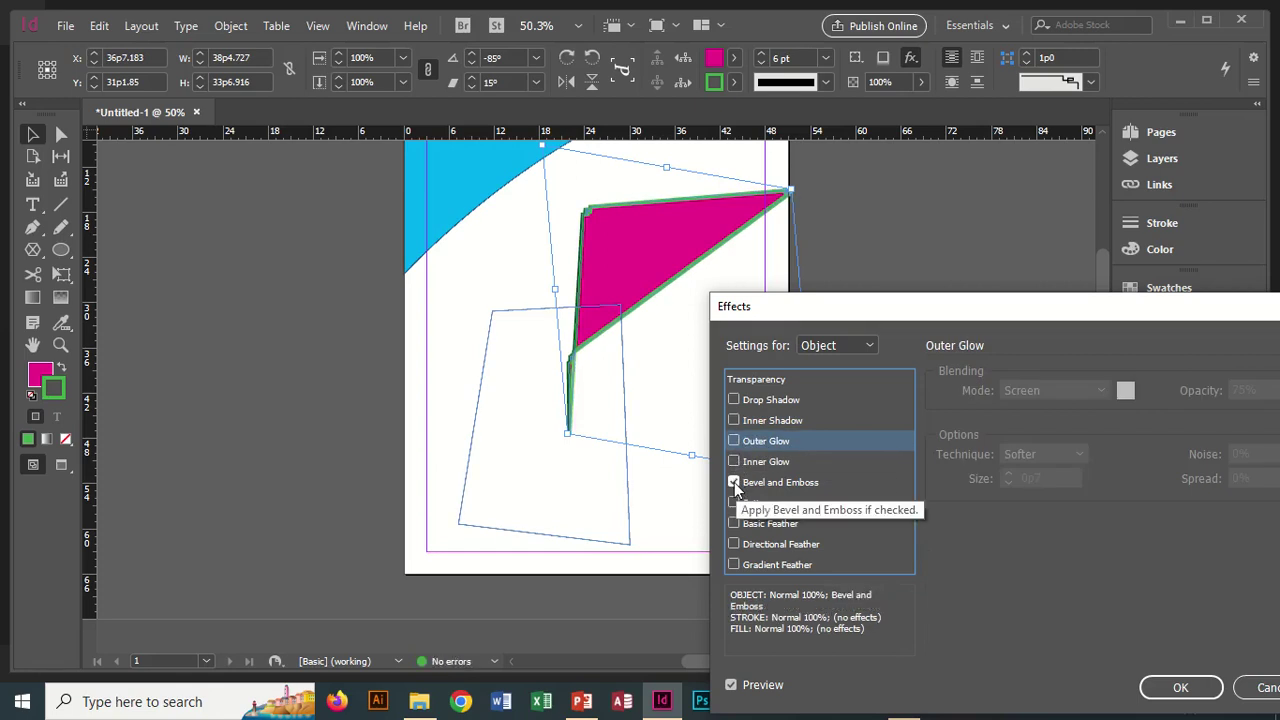
left_click(734, 482)
left_click(734, 503)
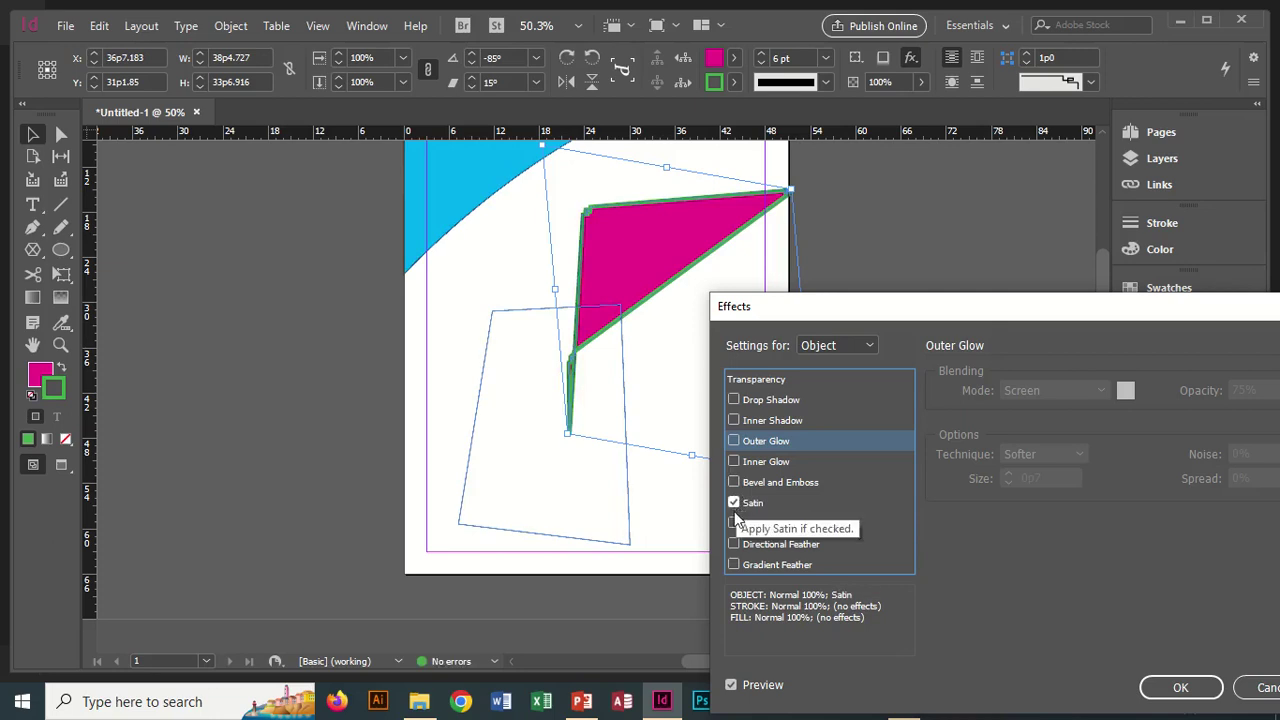
left_click(734, 503)
Apply Basic, Directional and Gradient Feather to the magenta path, and remove all but Directional Feather.
left_click(734, 523)
left_click(736, 544)
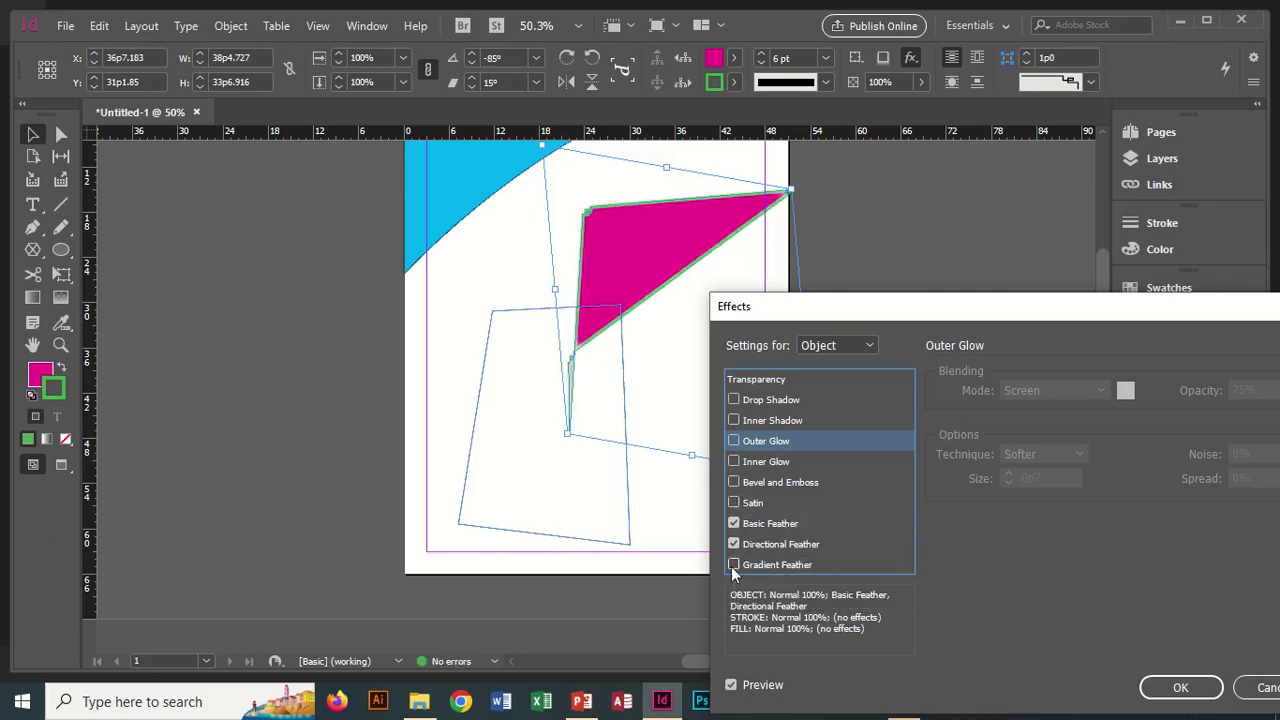
left_click(742, 565)
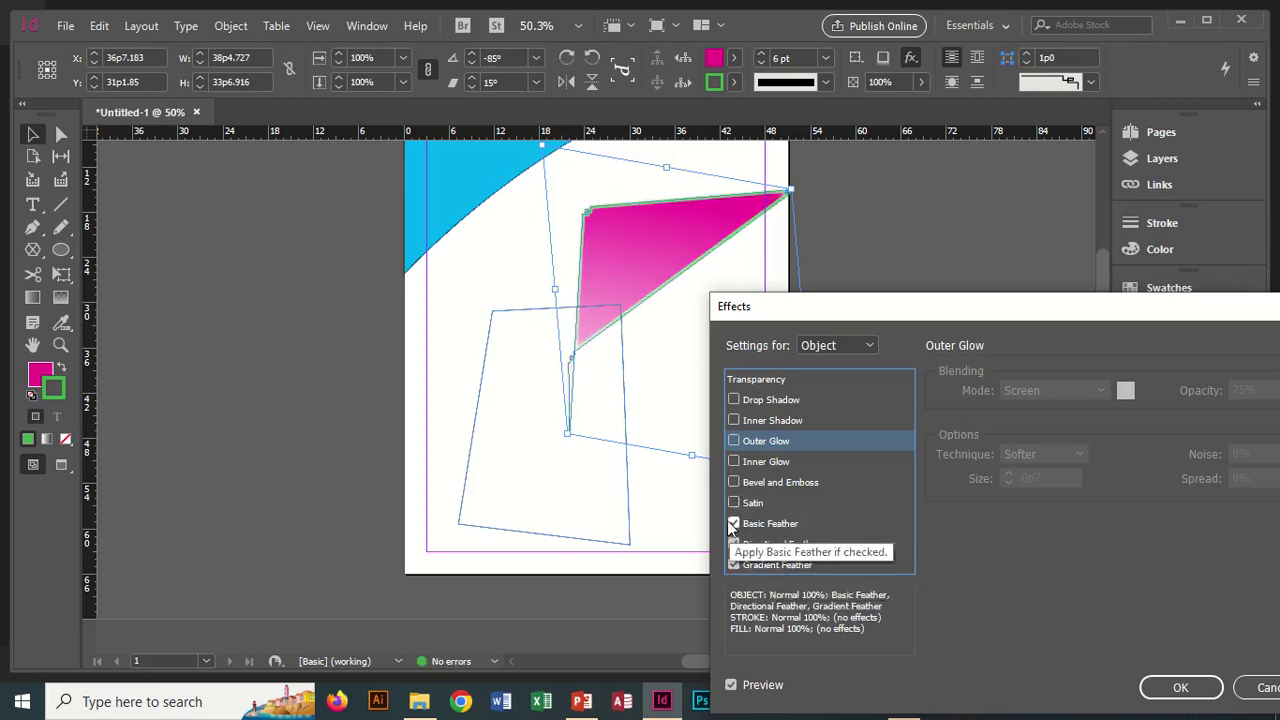
left_click(733, 523)
left_click(752, 565)
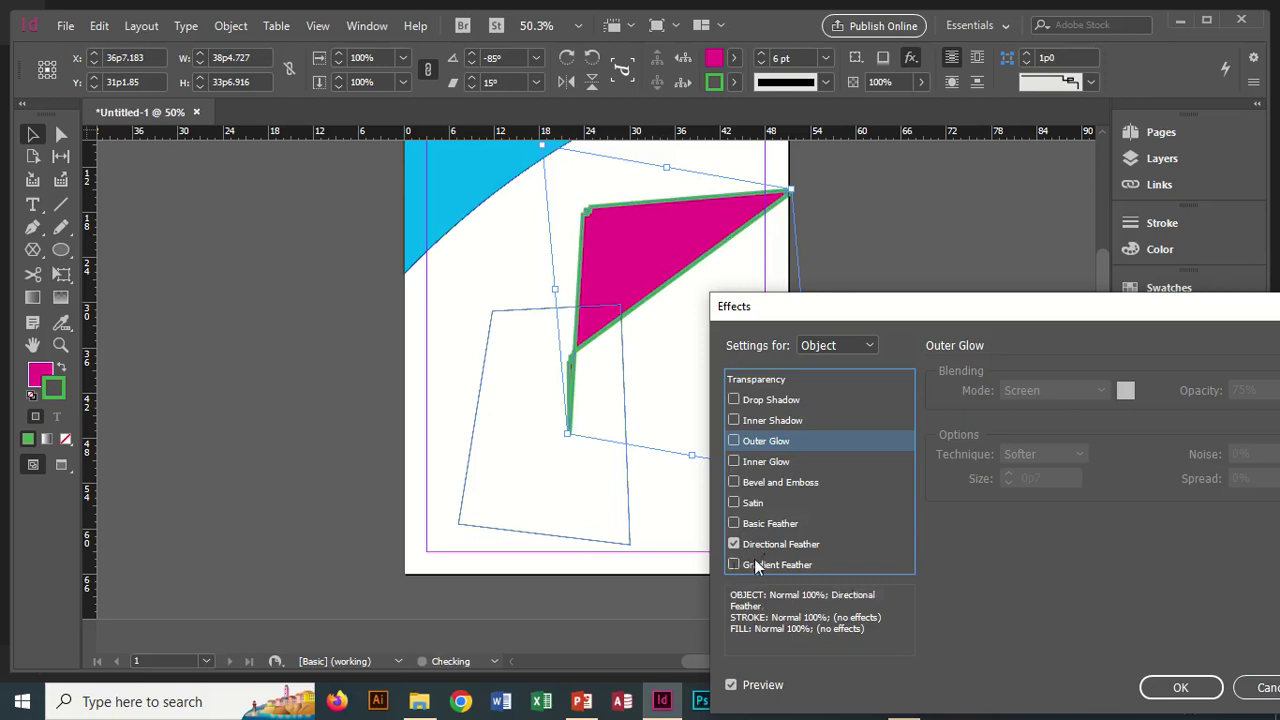
Change the angle in the Directional Feather settings and accept the effects for the magenta path.
left_click(811, 549)
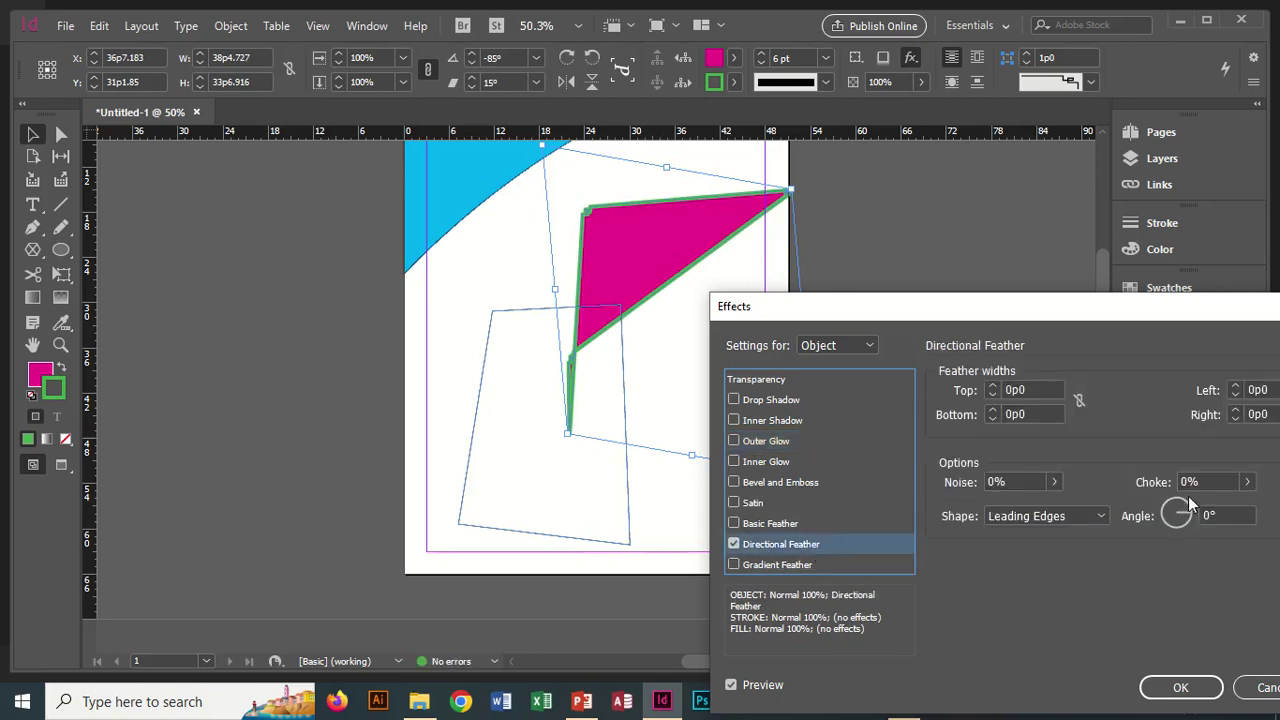
left_click_drag(1188, 515, 1160, 520)
left_click(1200, 692)
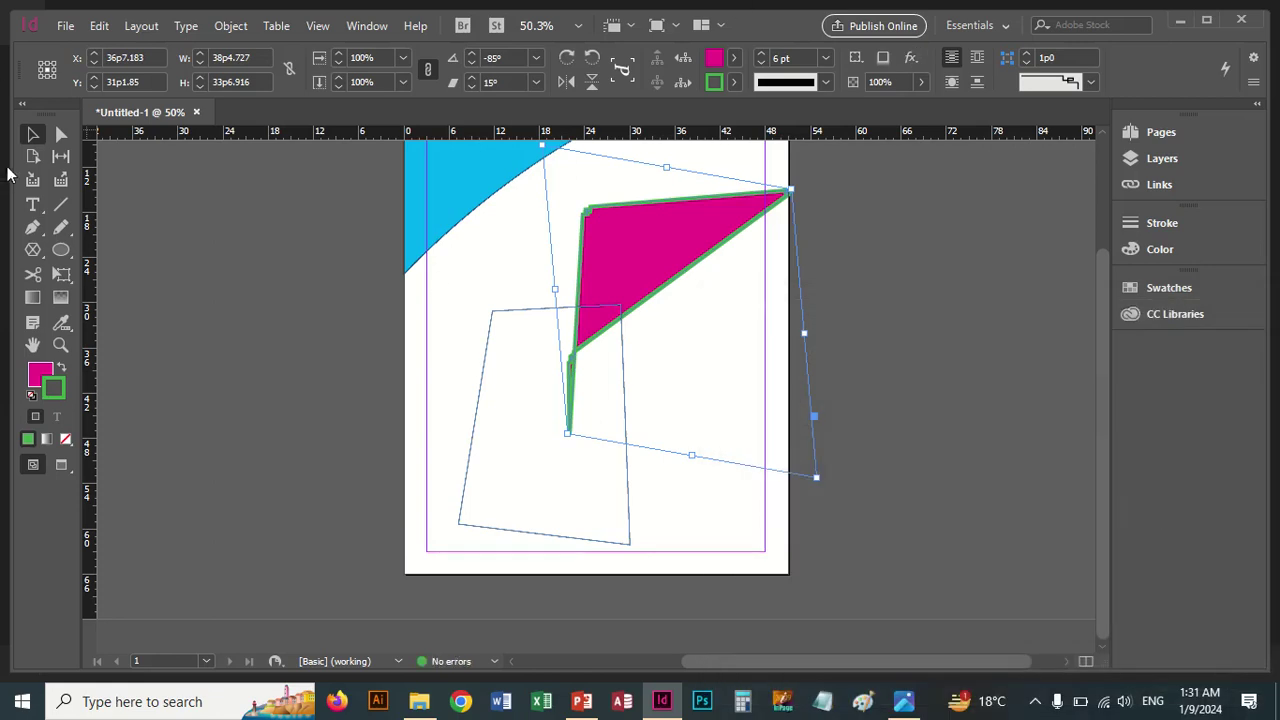
Move the magenta path so it overlaps the blue shape at the page's left edge, and clear its effects.
left_click_drag(597, 280, 427, 256)
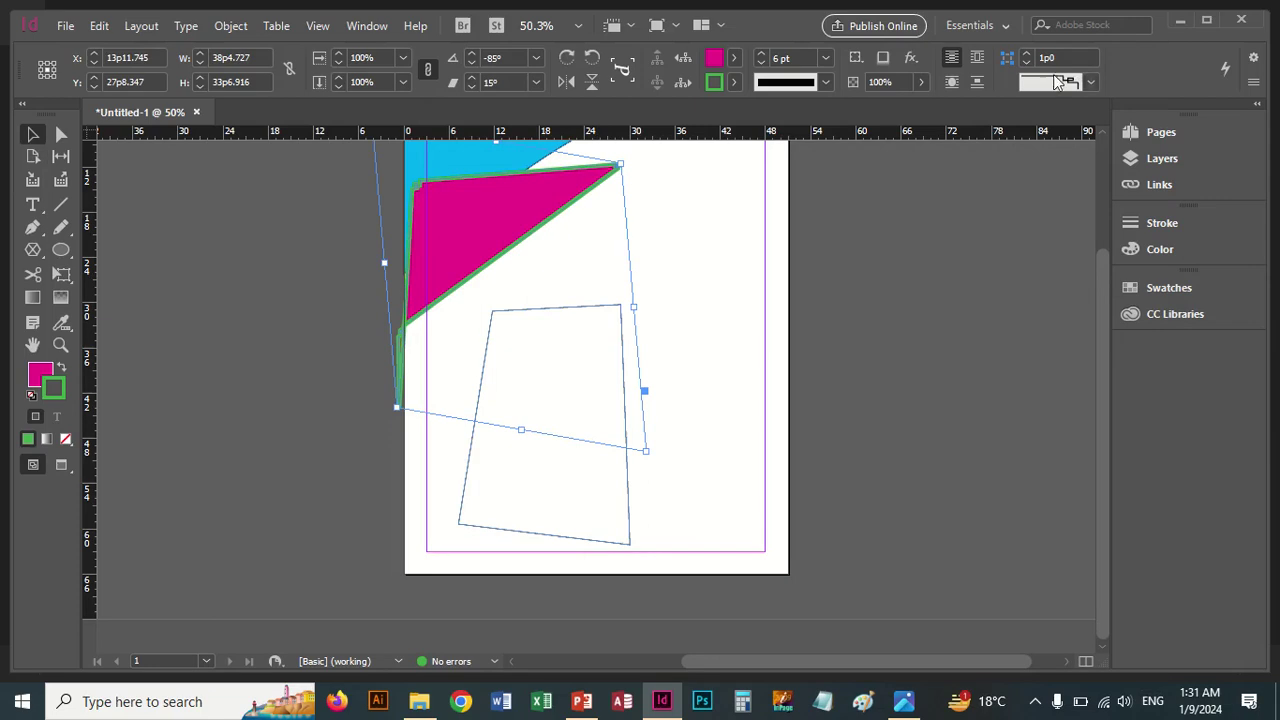
left_click(918, 62)
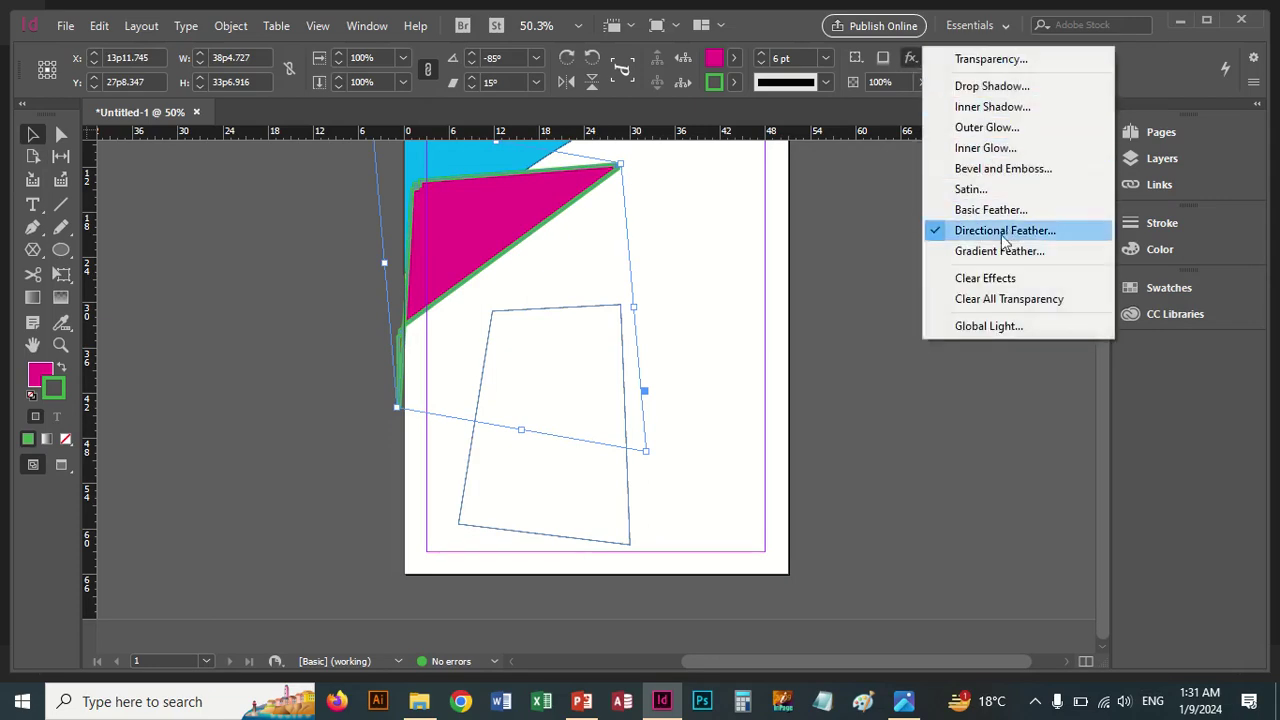
left_click(986, 278)
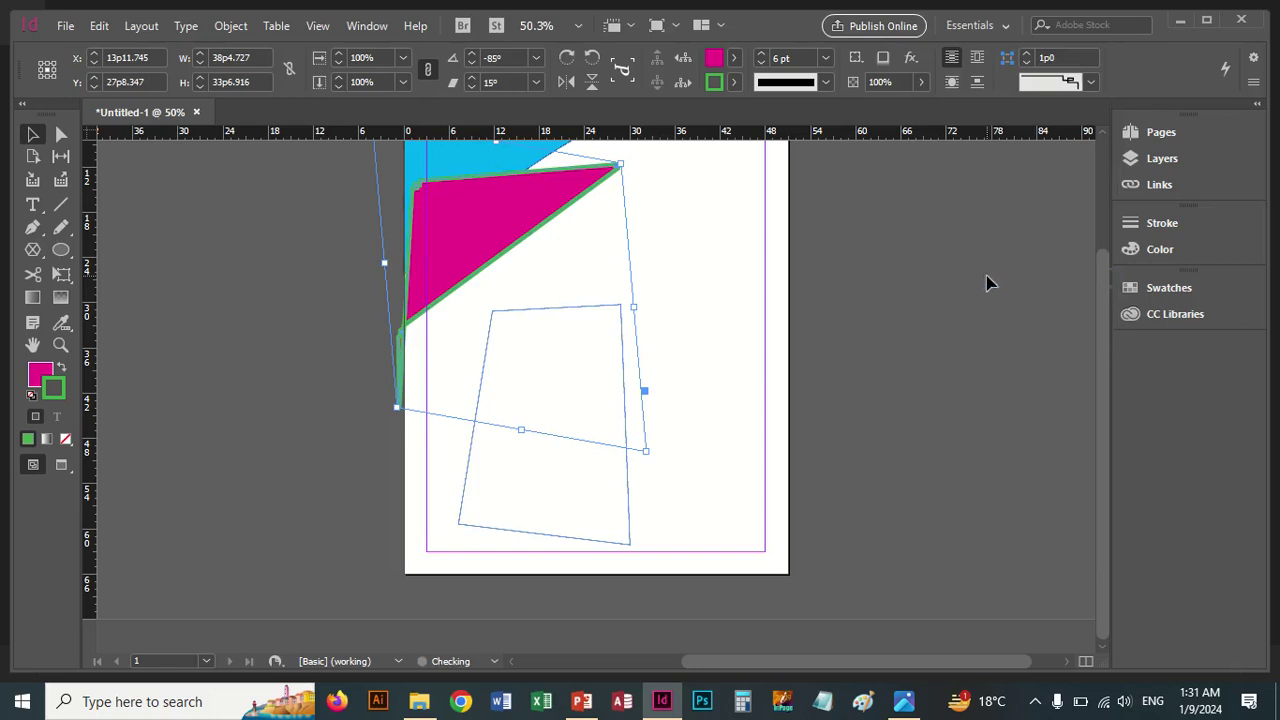
Set the magenta path's object opacity to 35% in its transparency effects, and clear all its transparency.
left_click(911, 59)
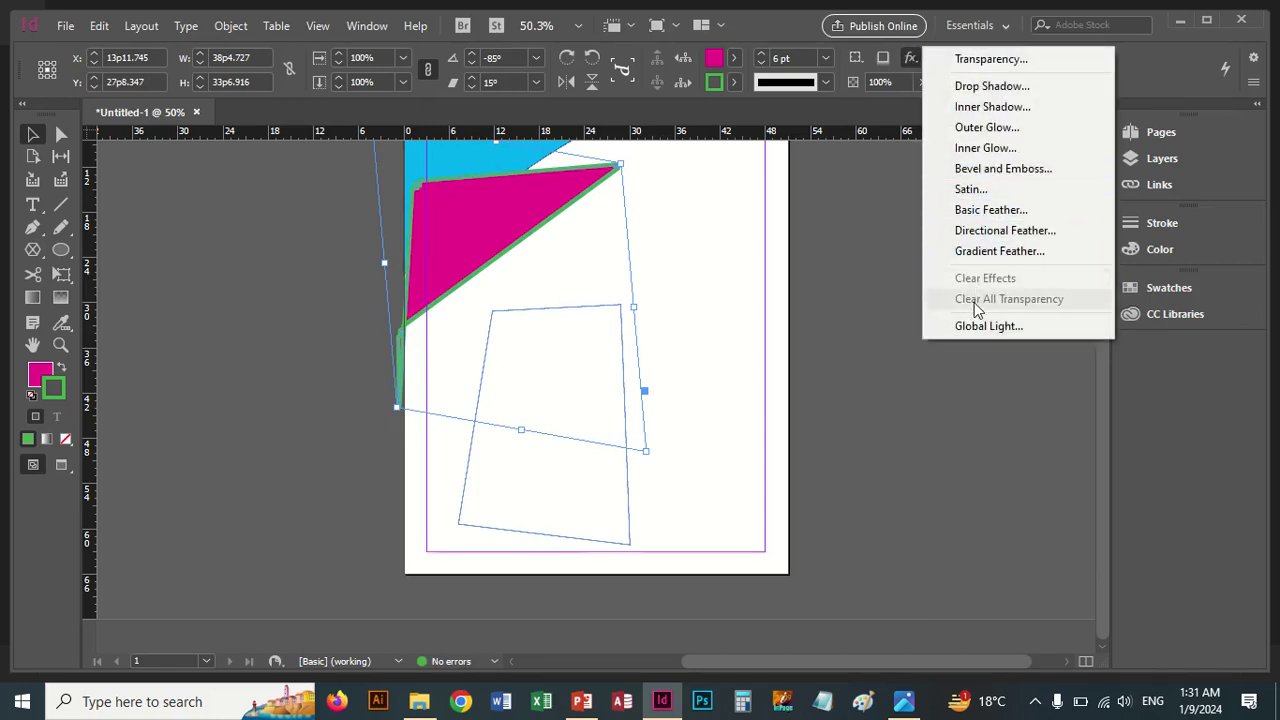
left_click(975, 62)
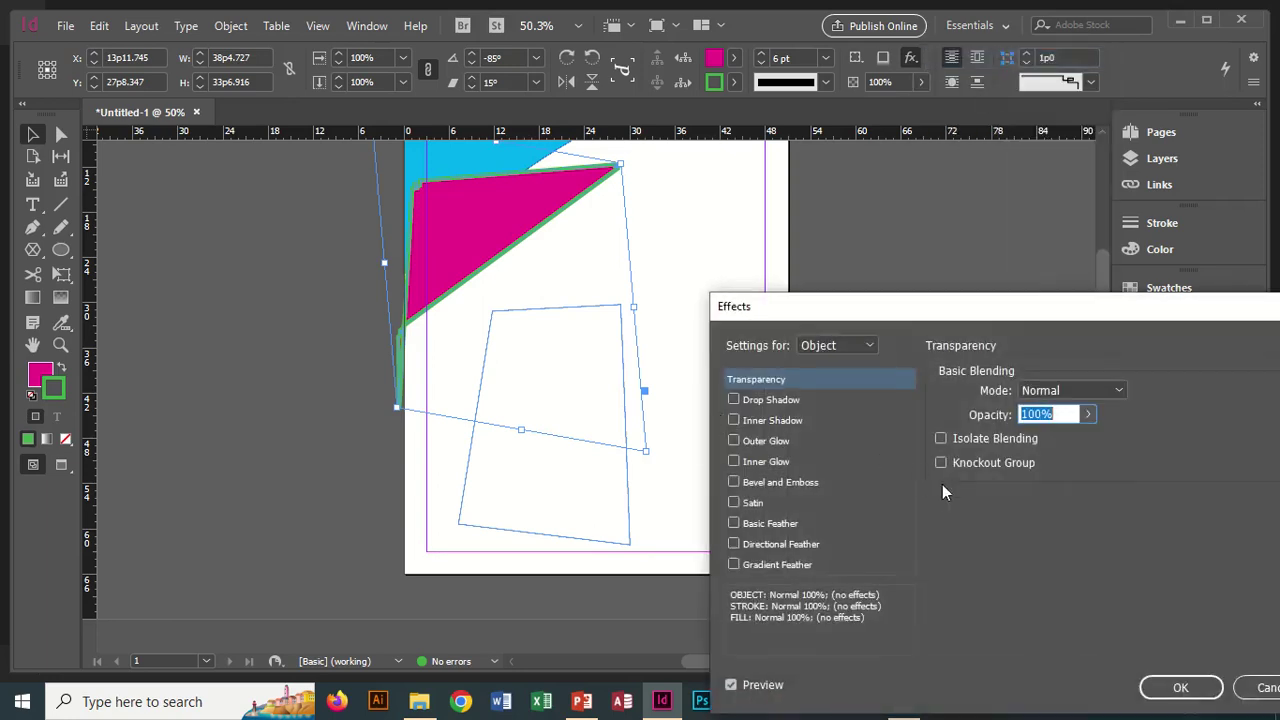
left_click(1088, 414)
left_click_drag(1089, 443, 1024, 444)
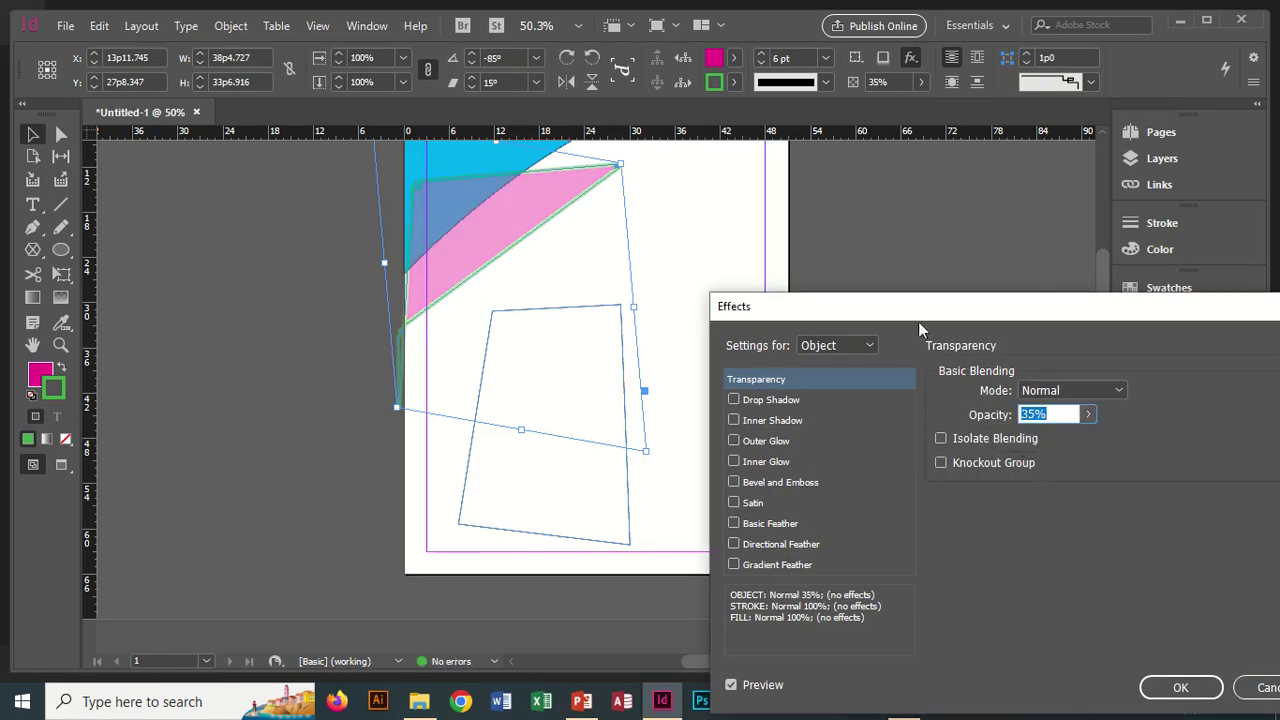
left_click(869, 345)
left_click(869, 345)
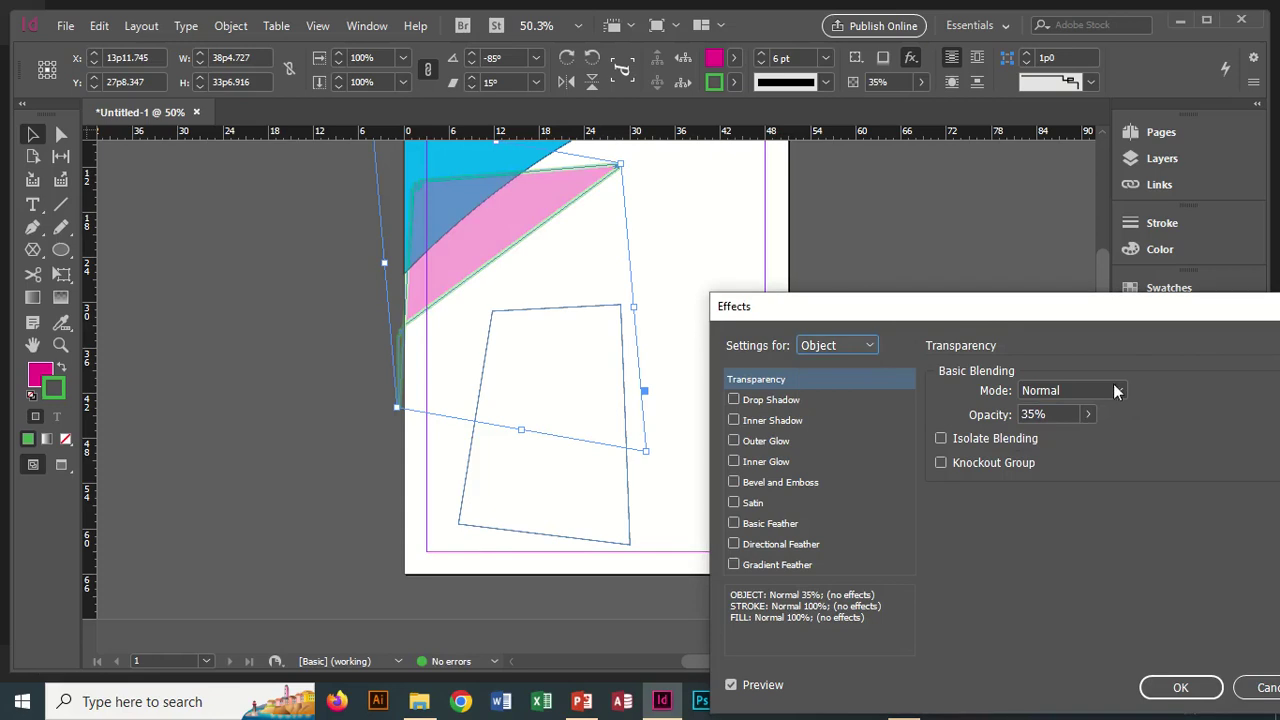
left_click(1180, 688)
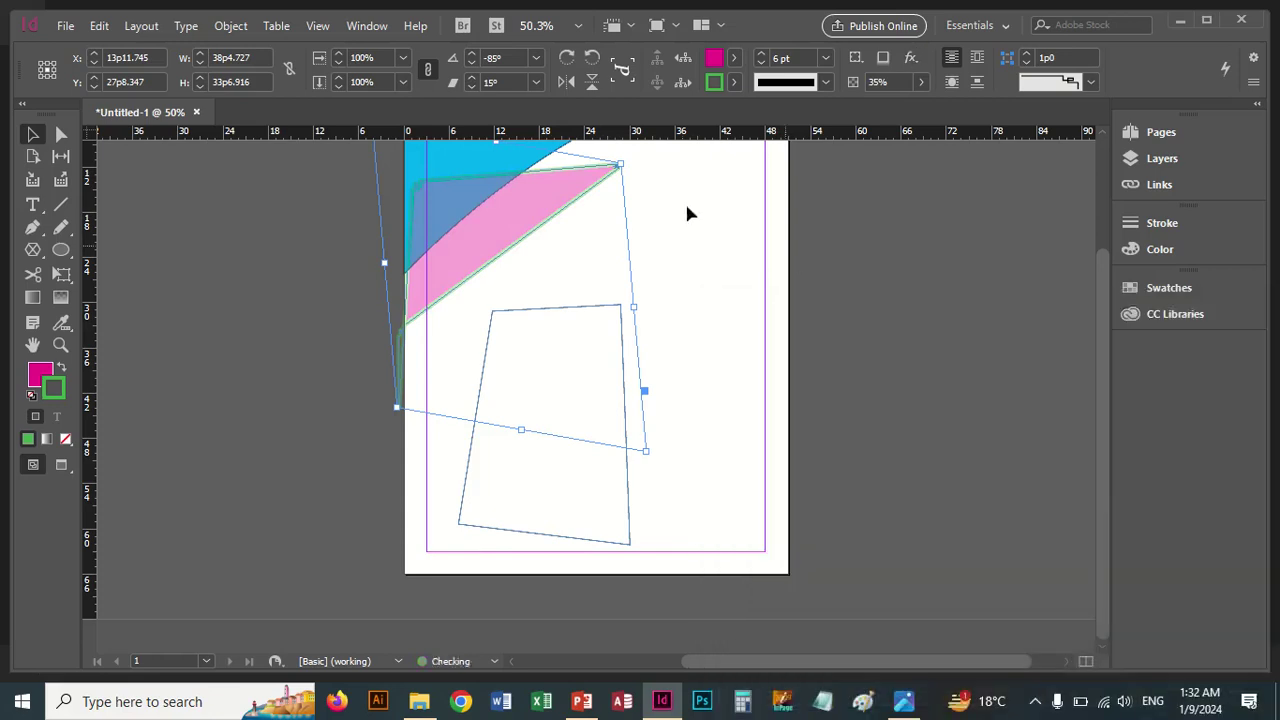
left_click(913, 57)
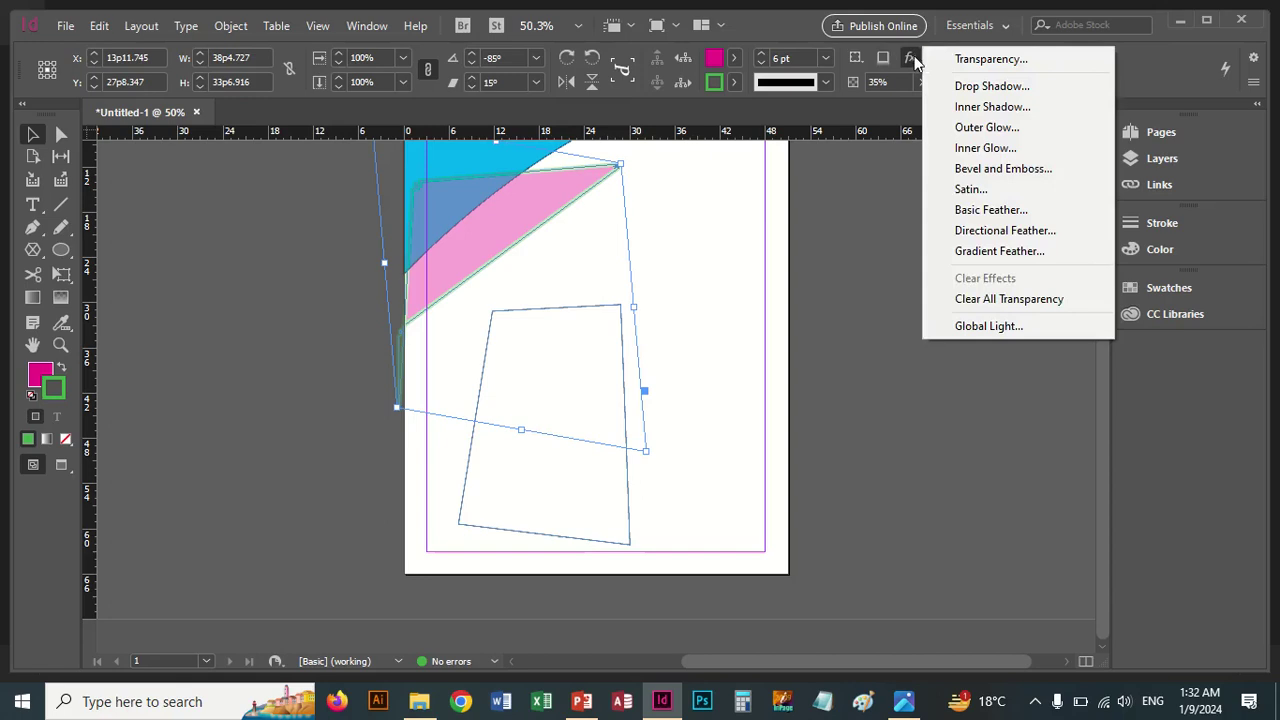
left_click(996, 305)
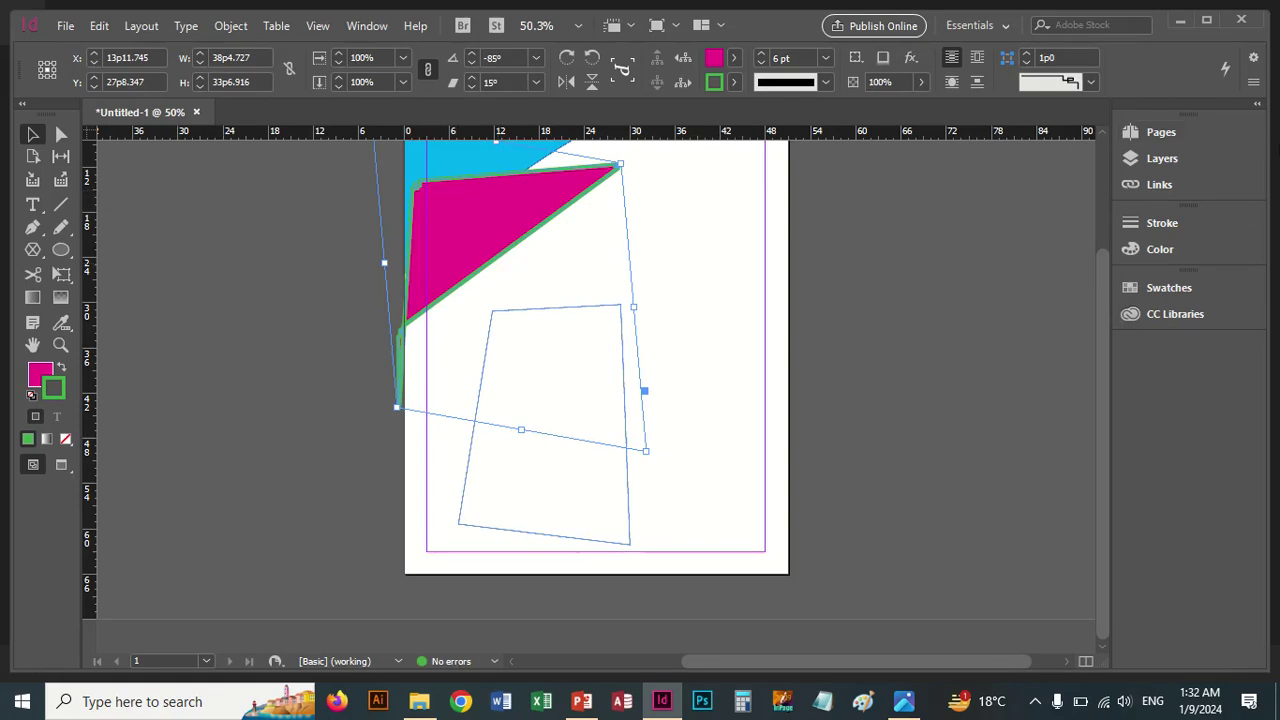
Increase the magenta path's corner size to 1p6.
left_click(1027, 57)
left_click(1027, 57)
left_click(1027, 57)
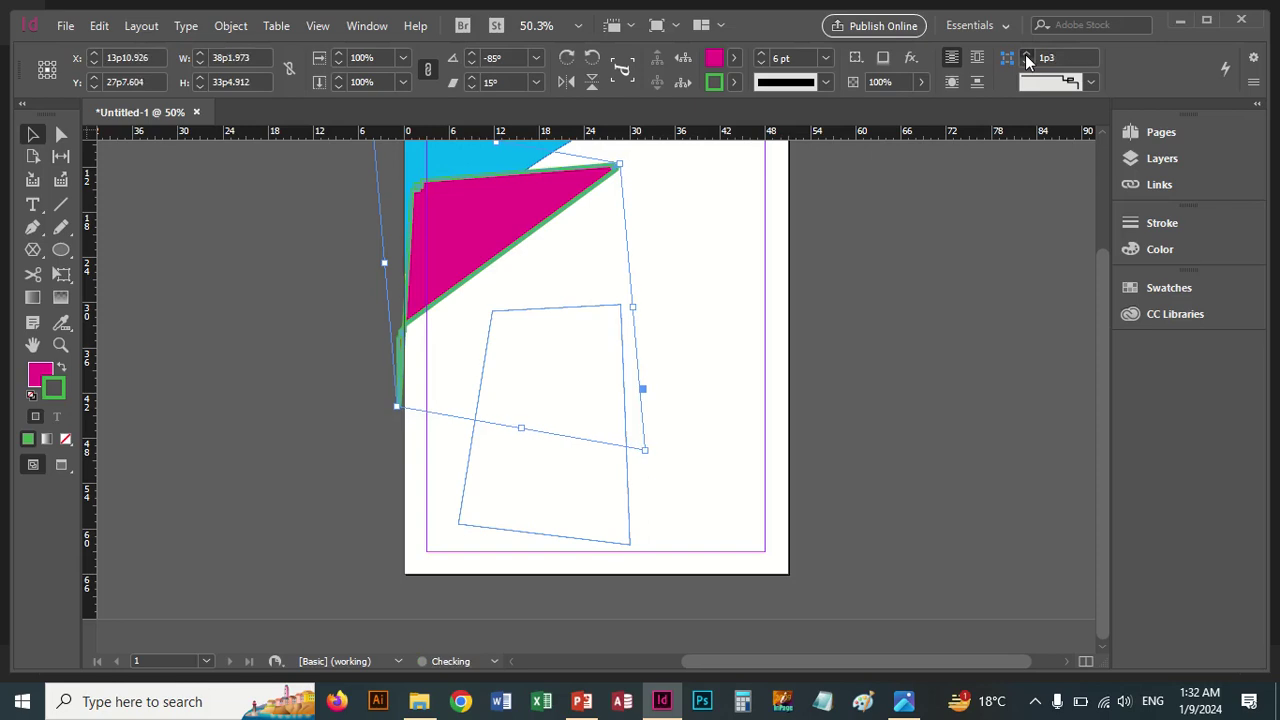
left_click(1027, 57)
left_click(1027, 57)
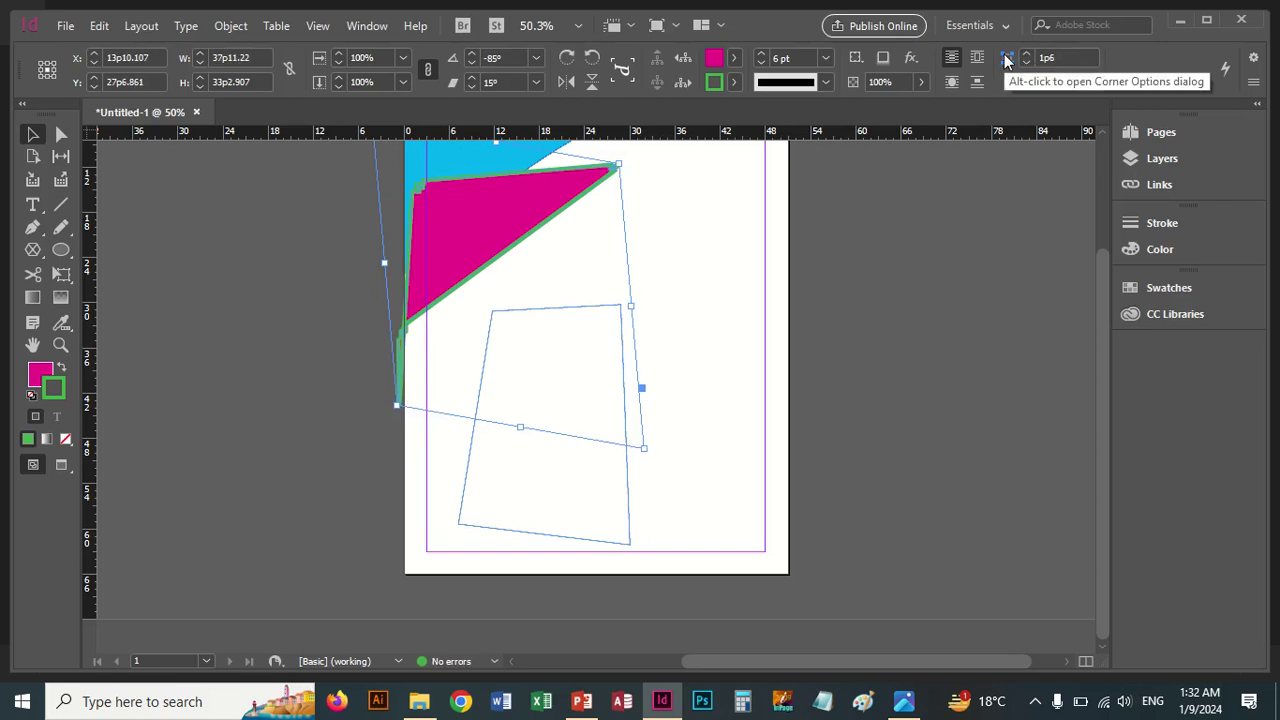
Increase the magenta path's corner size to 3p1 while keeping its current corner shape.
left_click(643, 214)
left_click(611, 177)
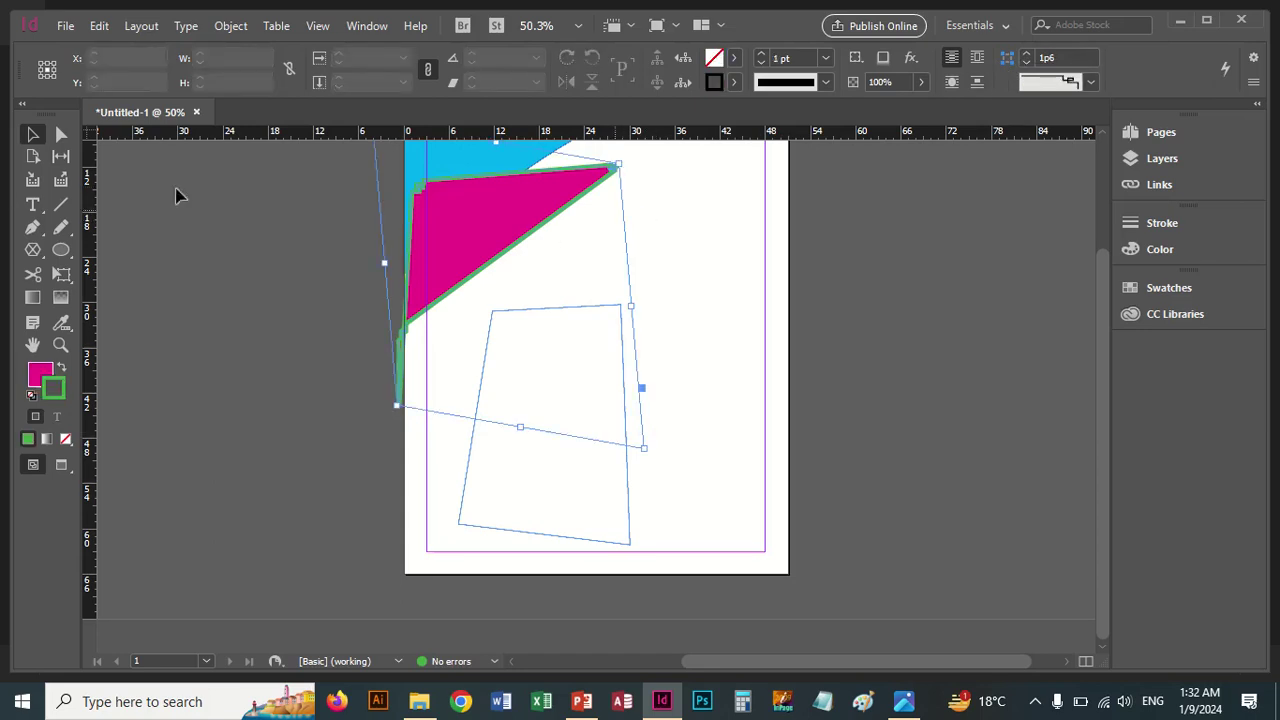
left_click(60, 344)
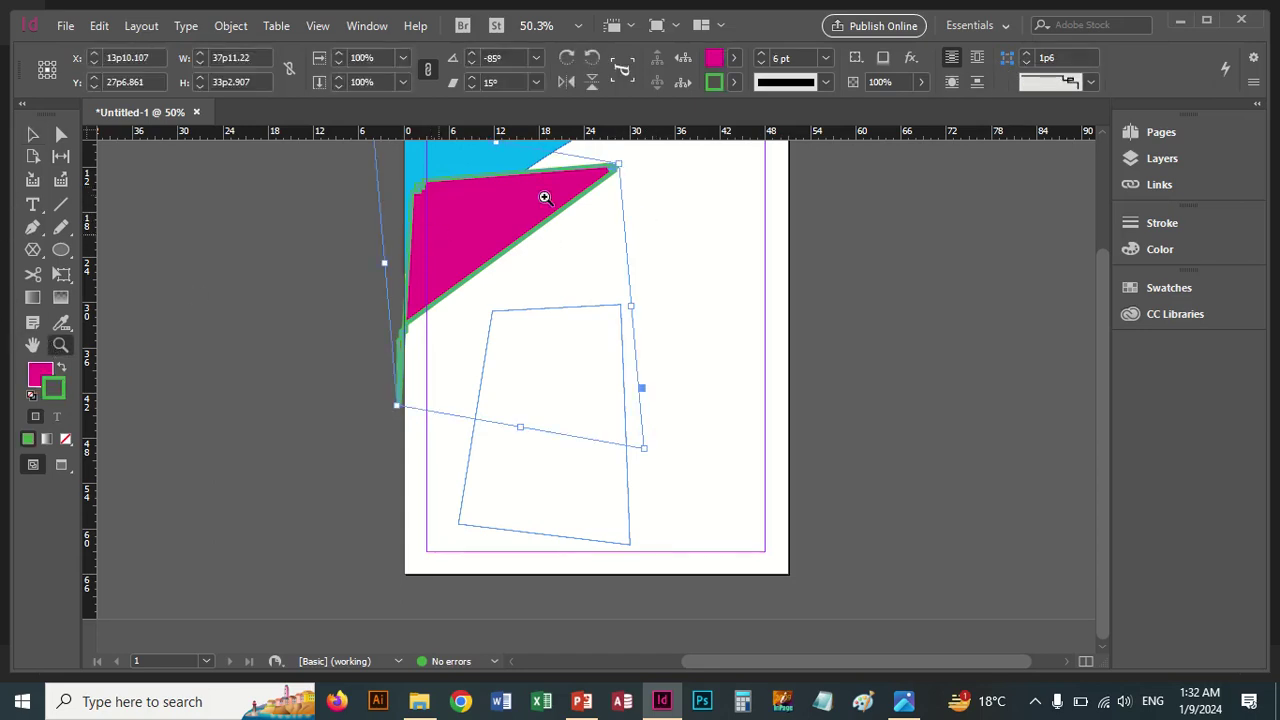
left_click(590, 176)
left_click(576, 378)
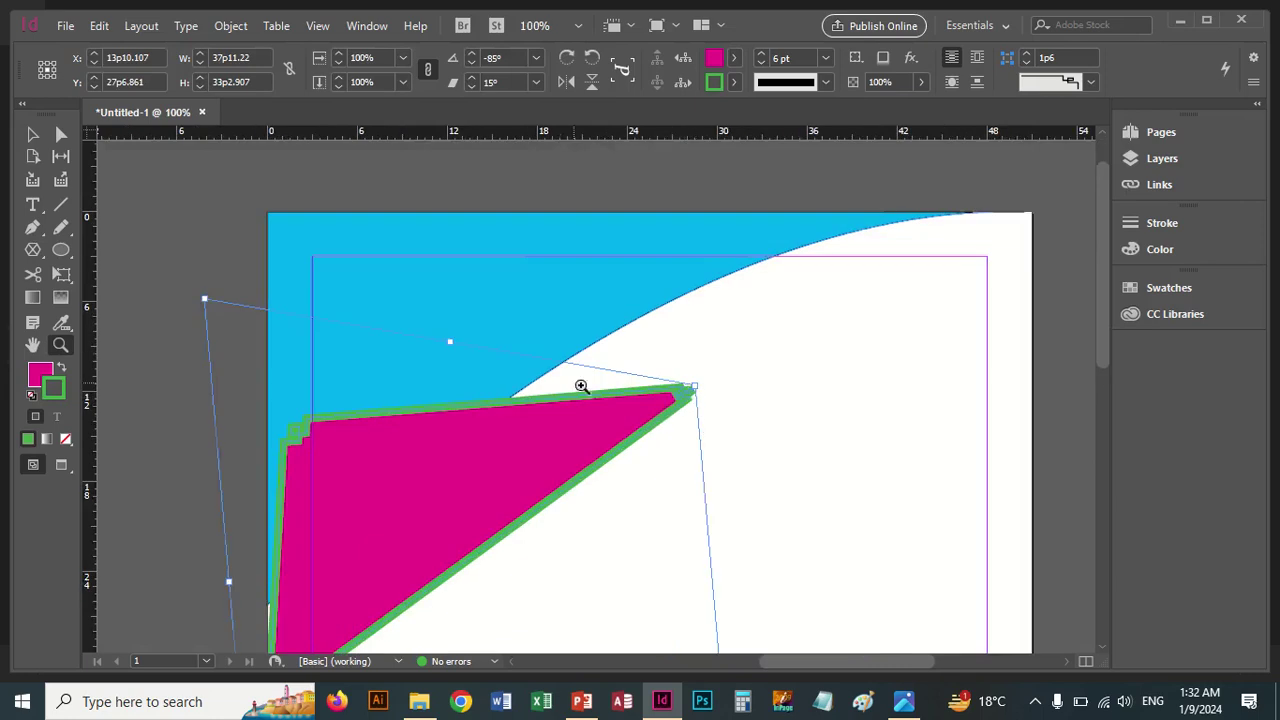
left_click(696, 424)
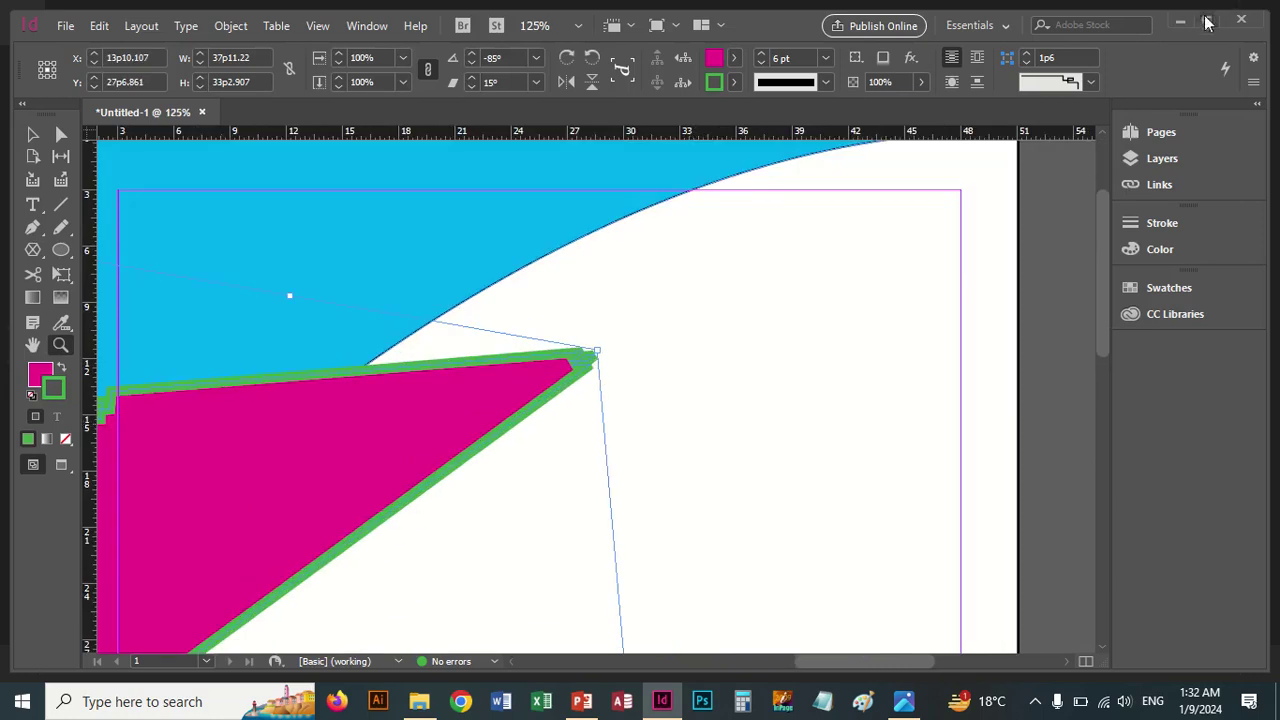
left_click(1027, 55)
left_click(1027, 55)
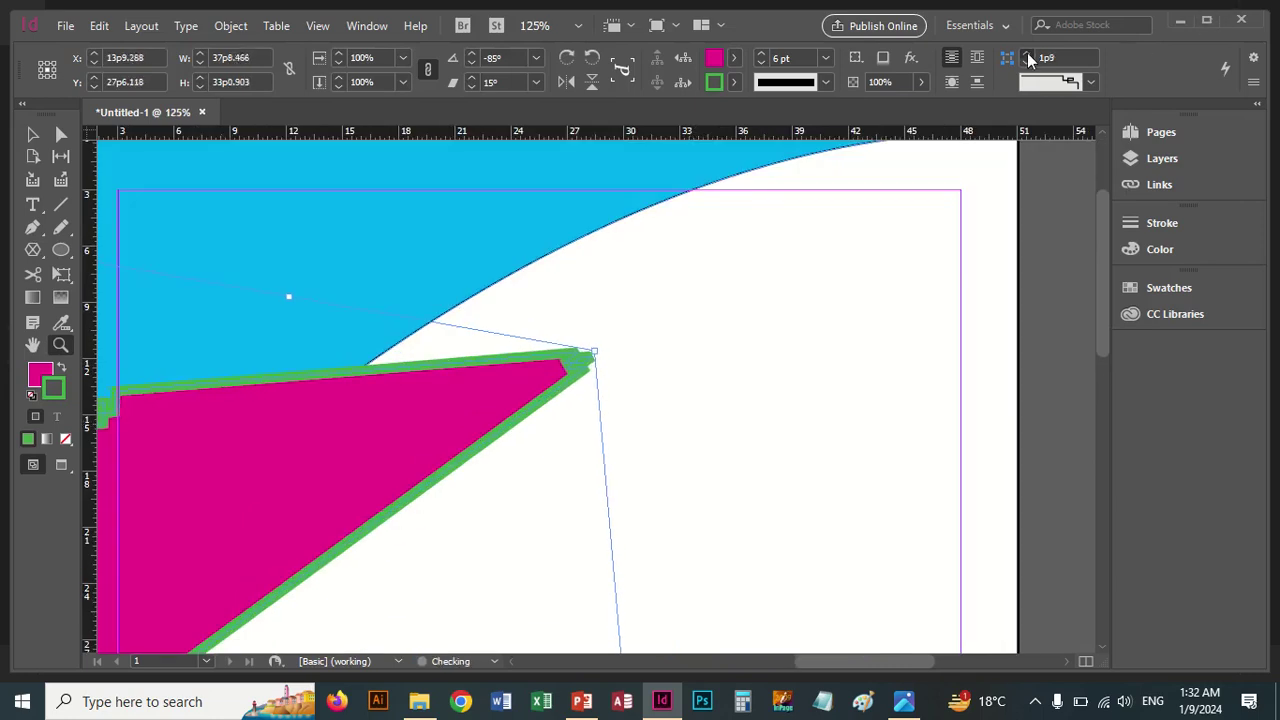
left_click(1027, 55)
left_click(1027, 56)
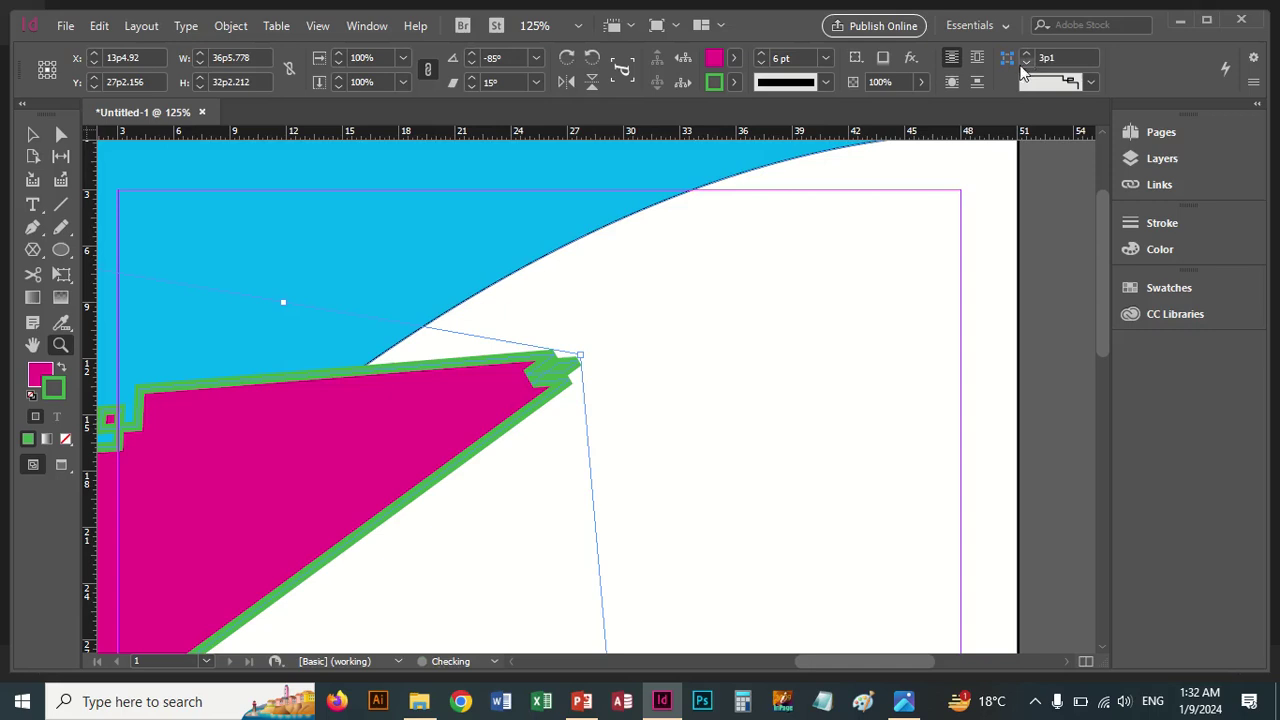
Apply the Bevel, Inverse Rounded, Rounded and Inset corner shapes in turn to the magenta path.
left_click(1090, 82)
left_click(1047, 144)
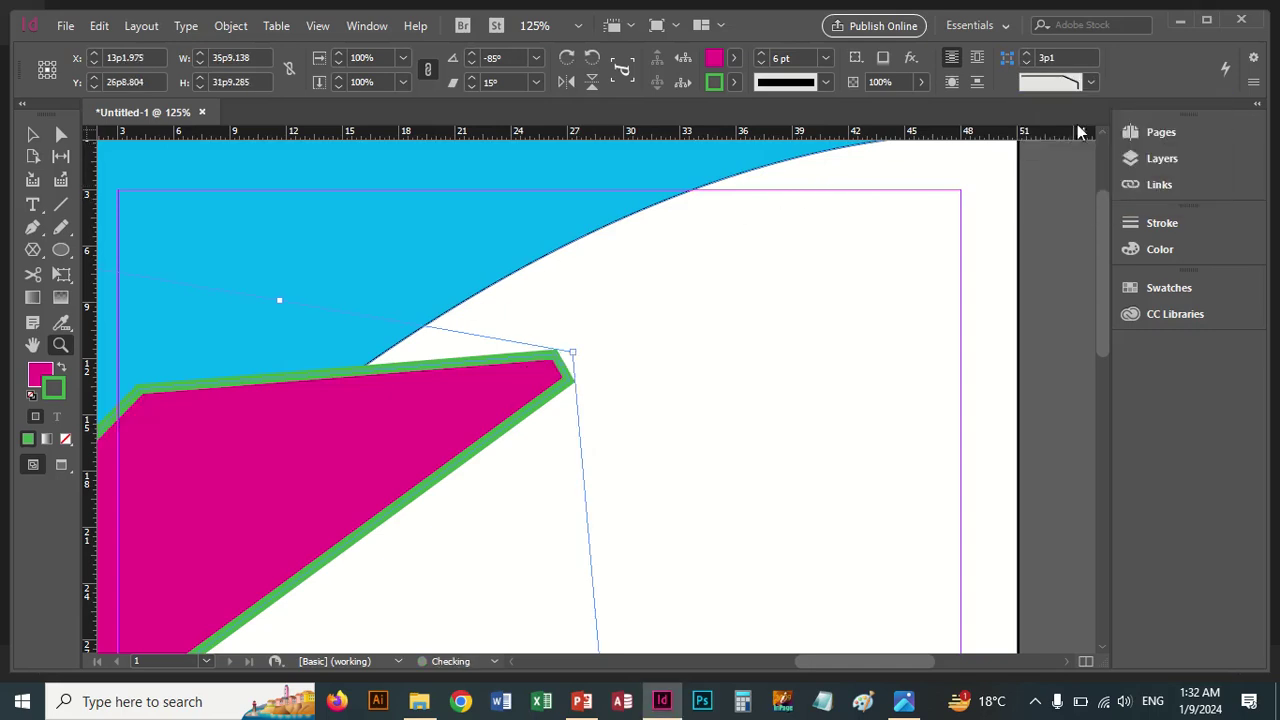
left_click(1090, 82)
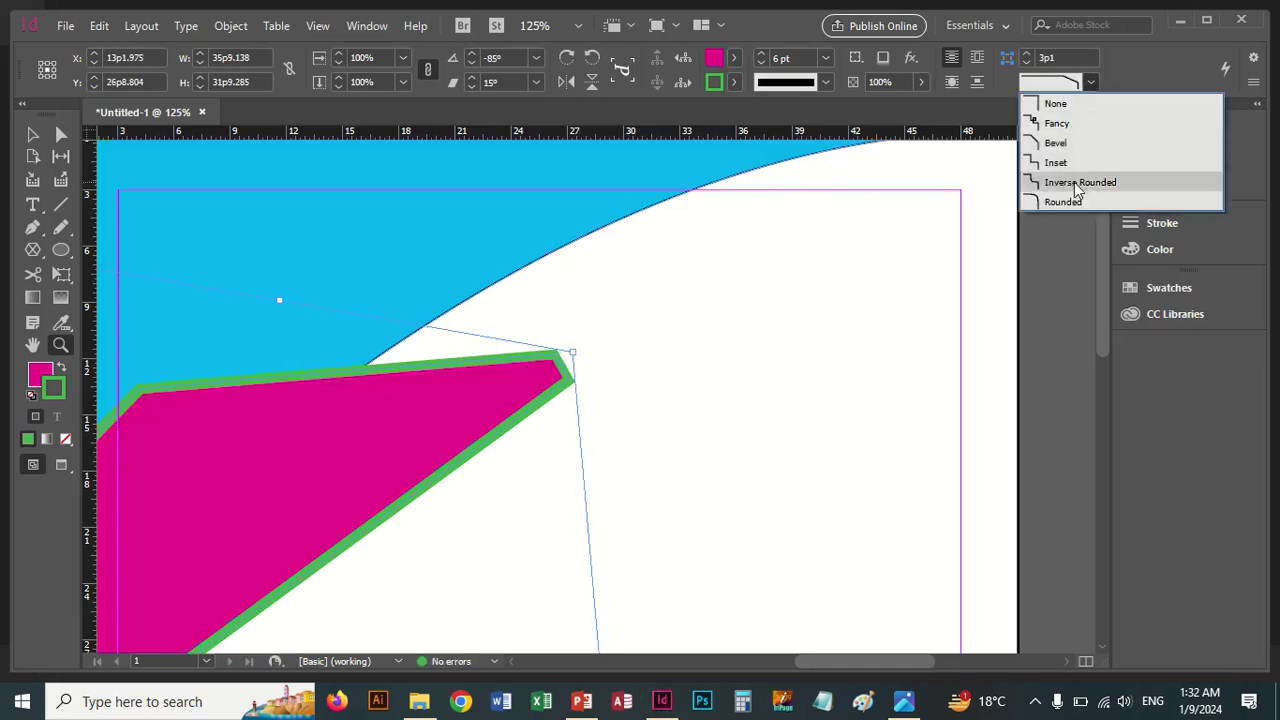
left_click(1080, 182)
left_click(1092, 84)
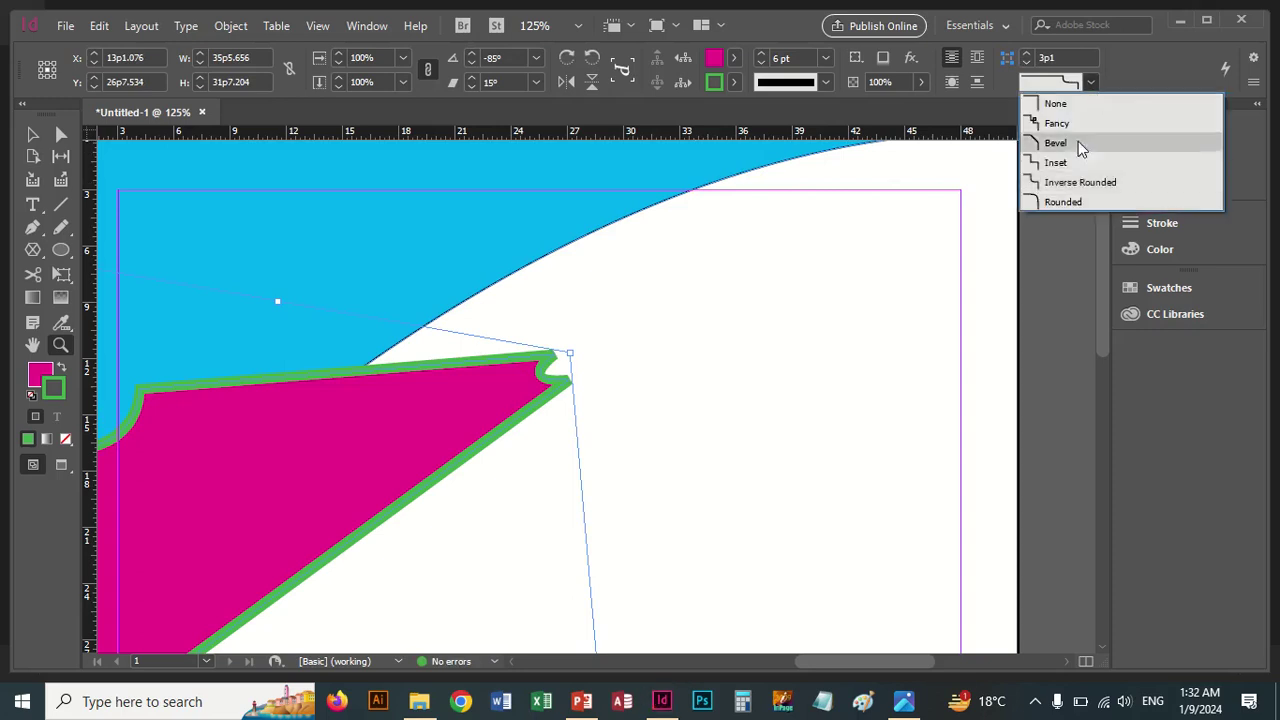
left_click(1080, 201)
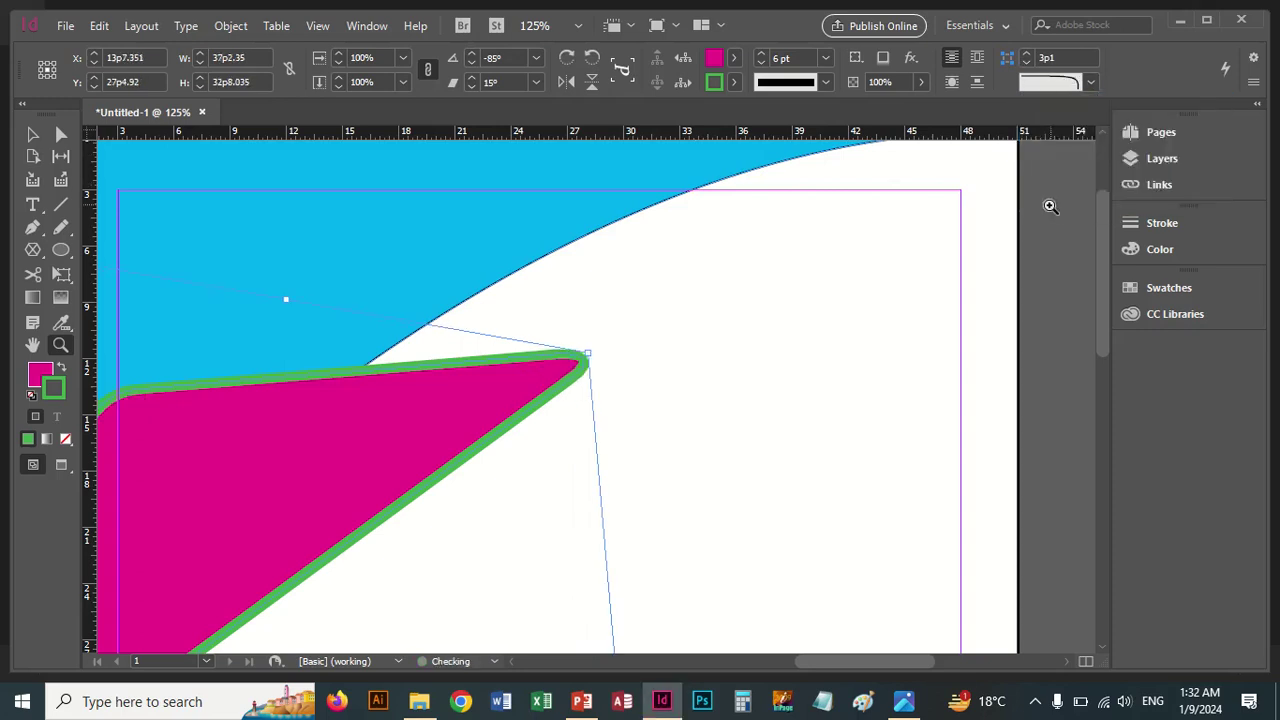
left_click(1090, 82)
left_click(1050, 163)
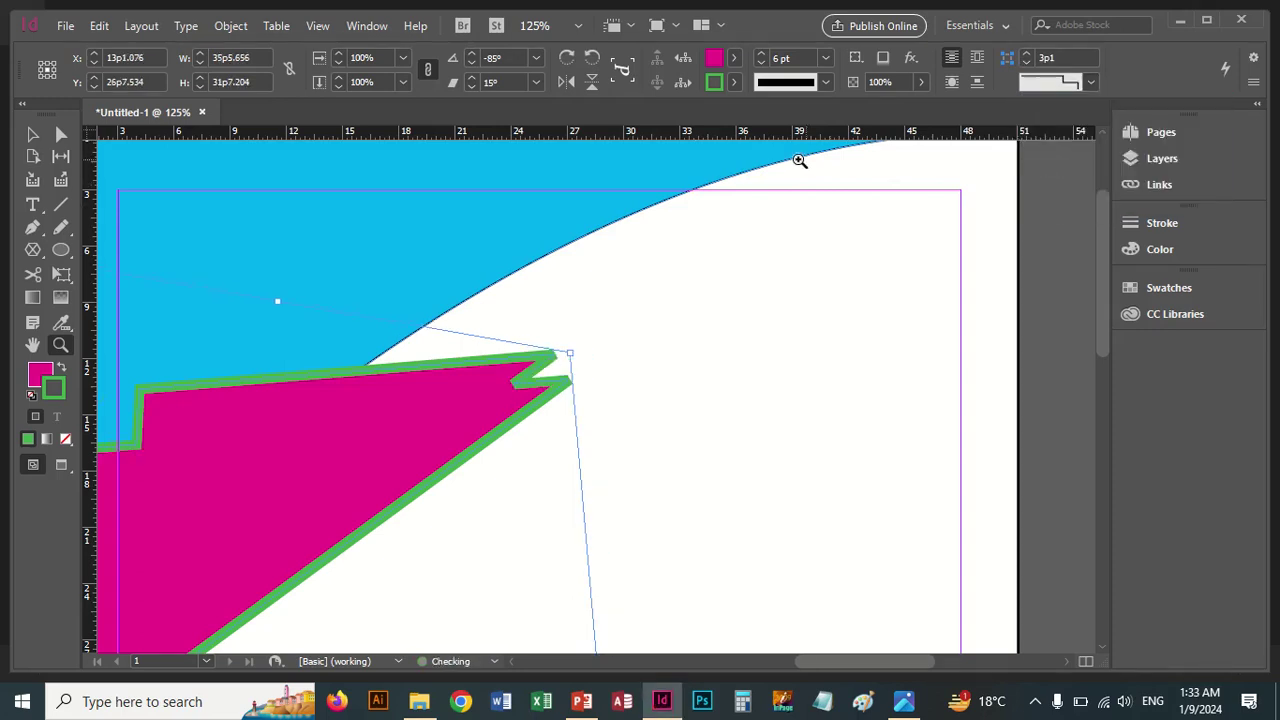
Set the magenta path's corner shape to None with a 2p6 corner size, and change its transform reference point.
left_click(1086, 83)
left_click(1078, 107)
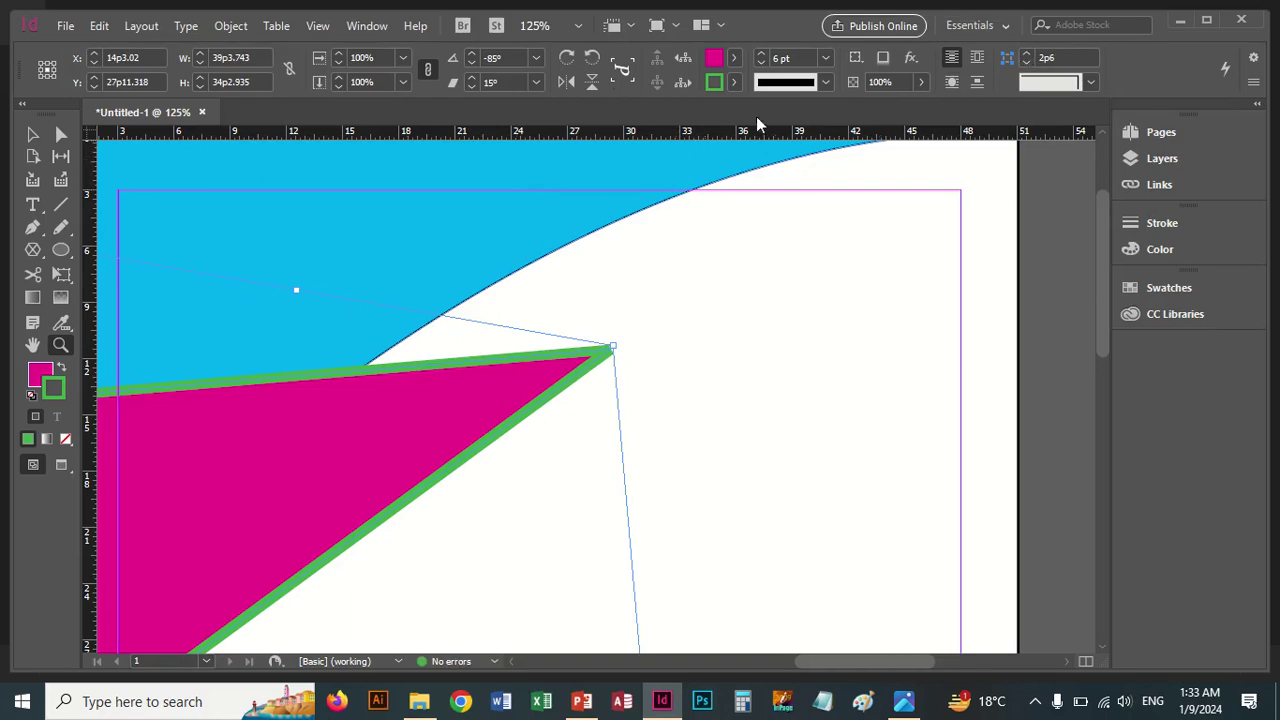
left_click(53, 68)
Draw a closed four-sided Pen path about 16p tall in the empty area beside the magenta path's upper tip.
left_click(32, 227)
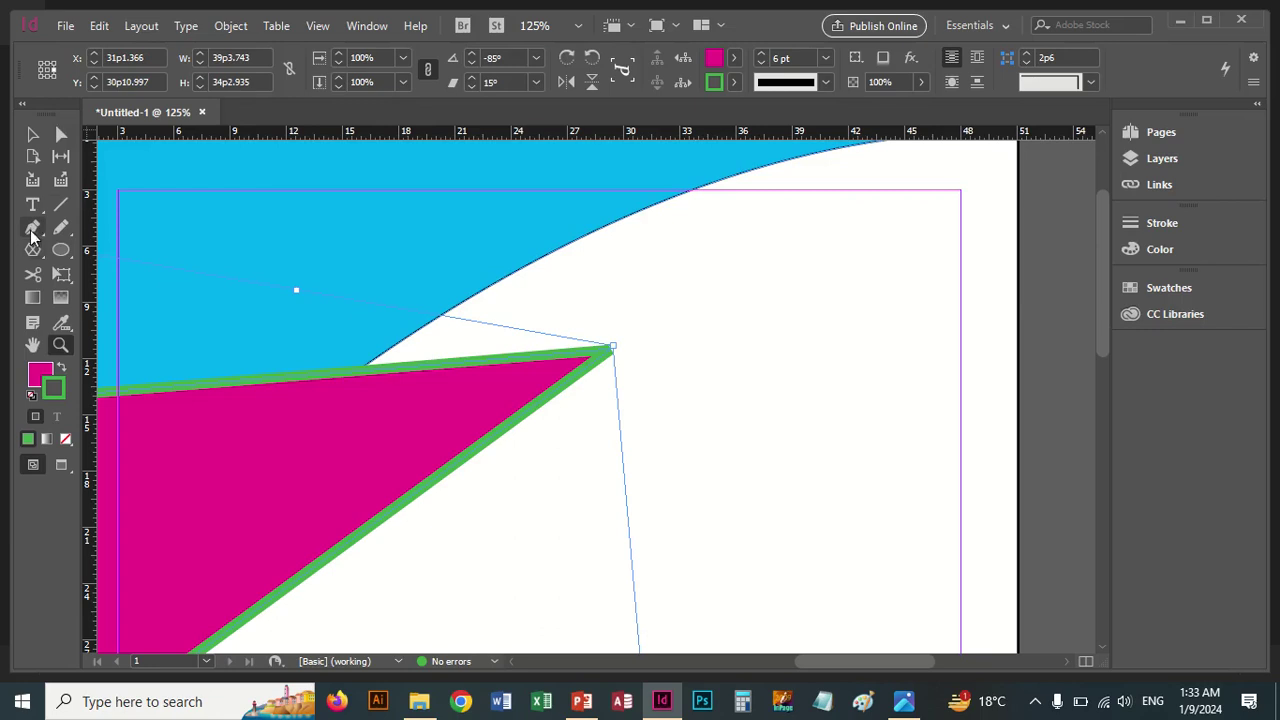
key("ctrl+shift+a")
left_click(707, 270)
left_click(832, 275)
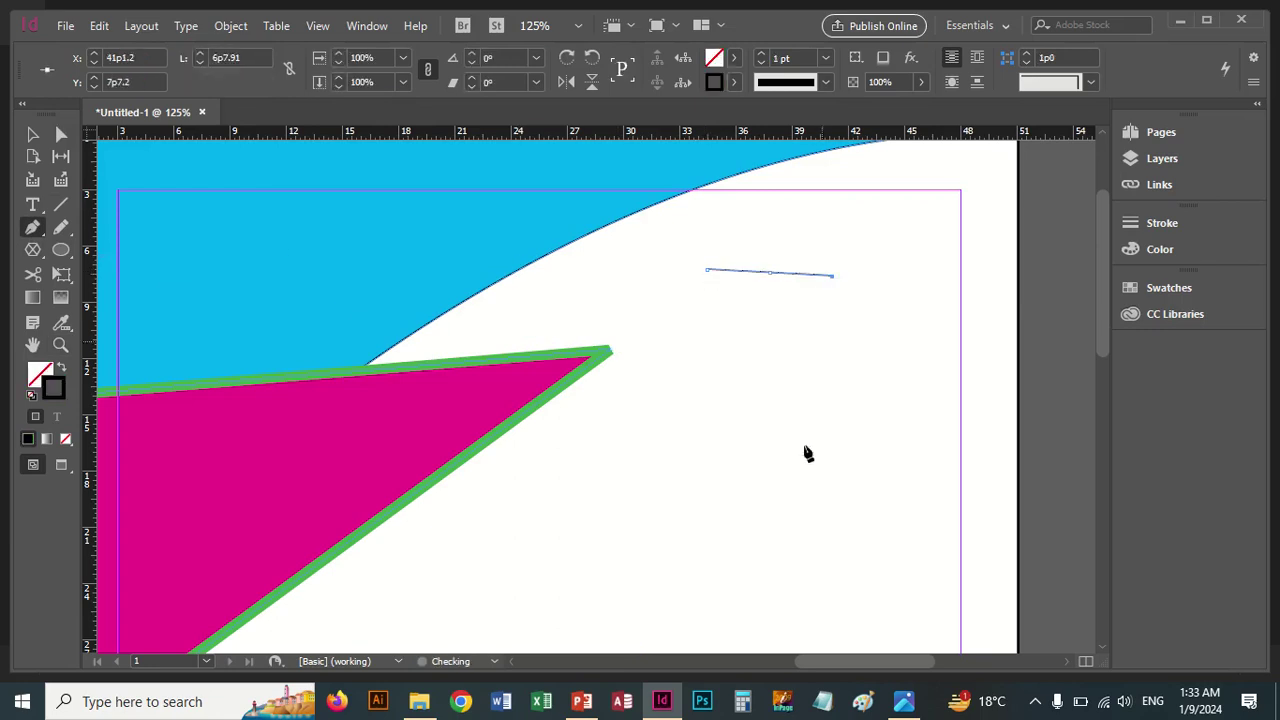
left_click(777, 566)
left_click(707, 493)
left_click(707, 270)
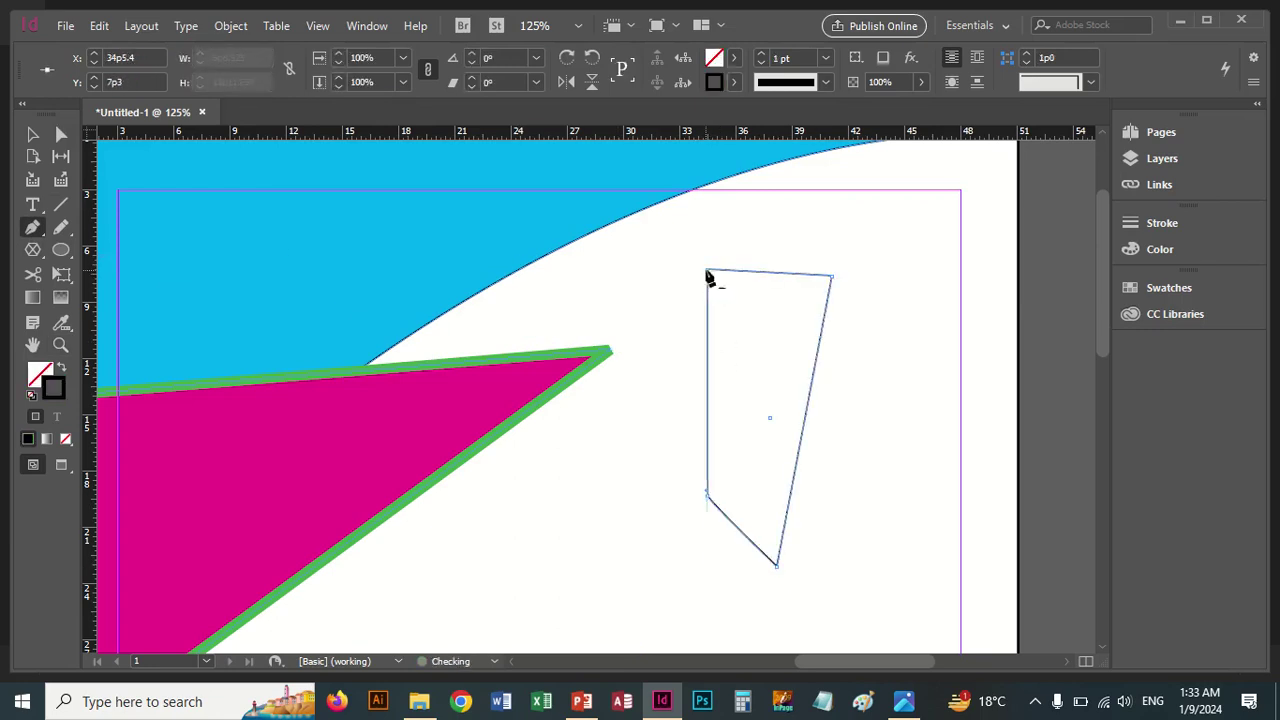
Move the new path's upper-right anchor point inward and down to about X 39p11, Y 8p6.
left_click(60, 136)
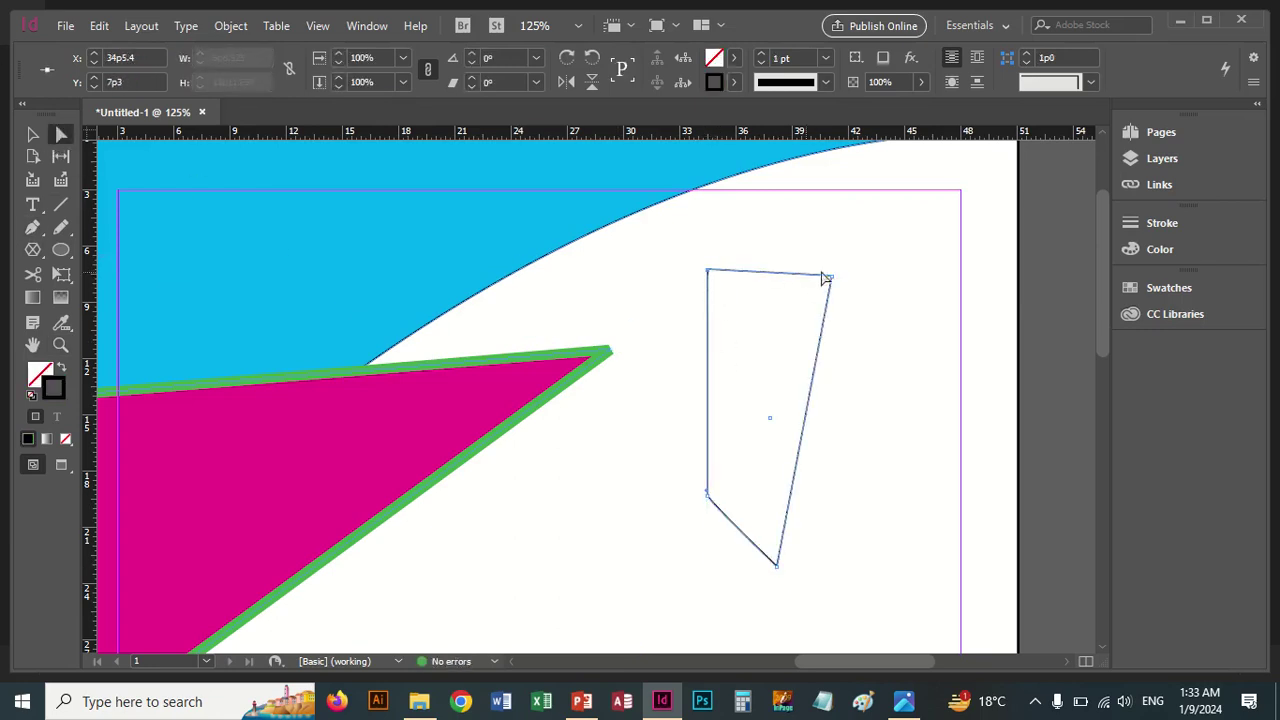
left_click_drag(829, 282, 810, 299)
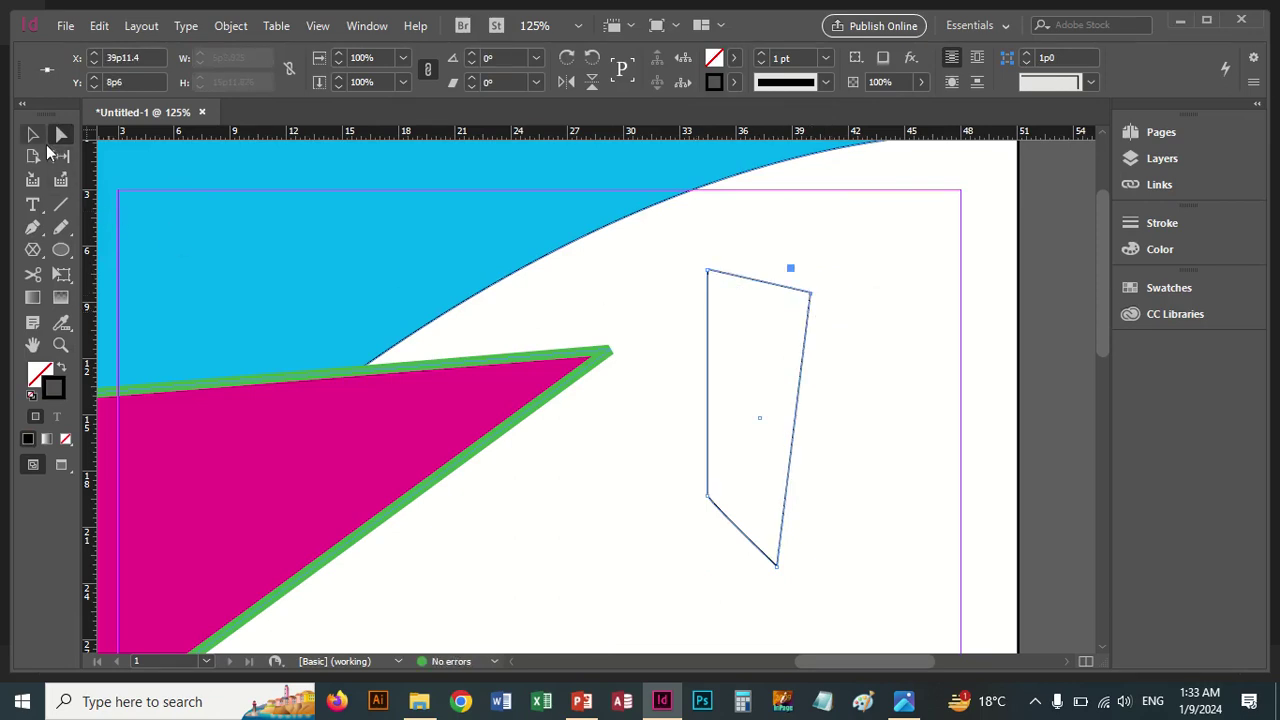
left_click(32, 137)
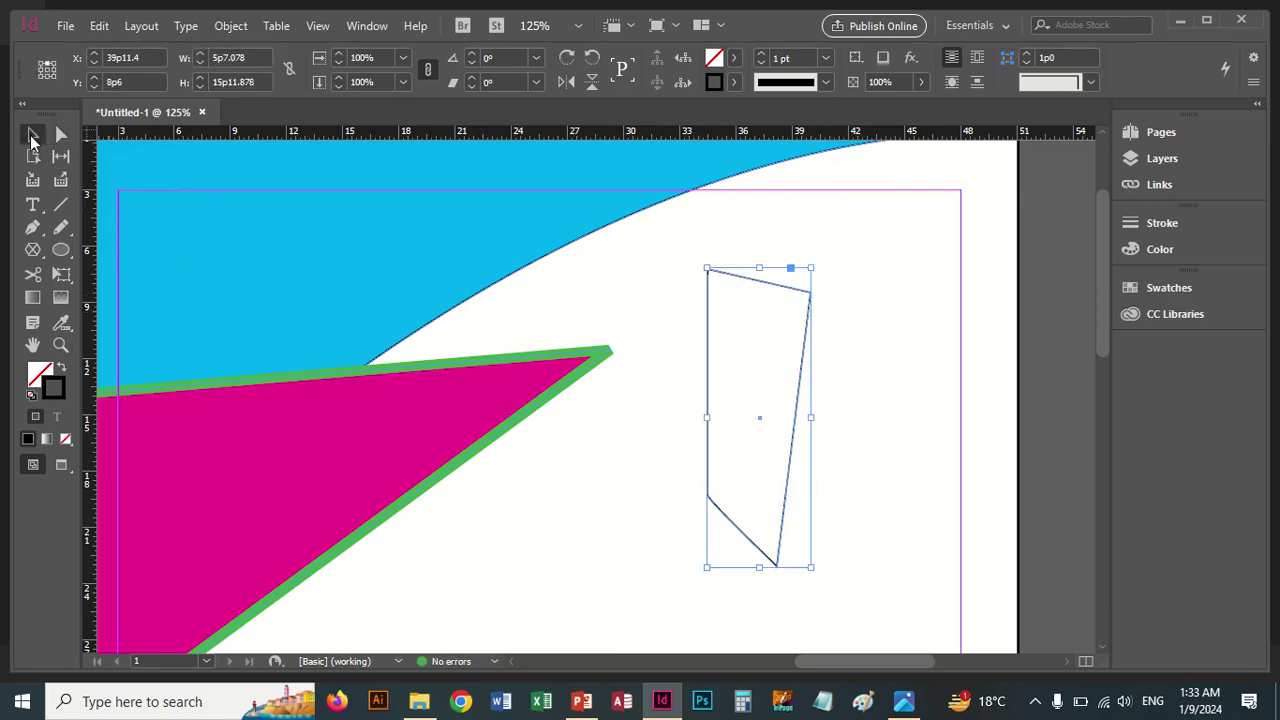
left_click(32, 231)
left_click(31, 232)
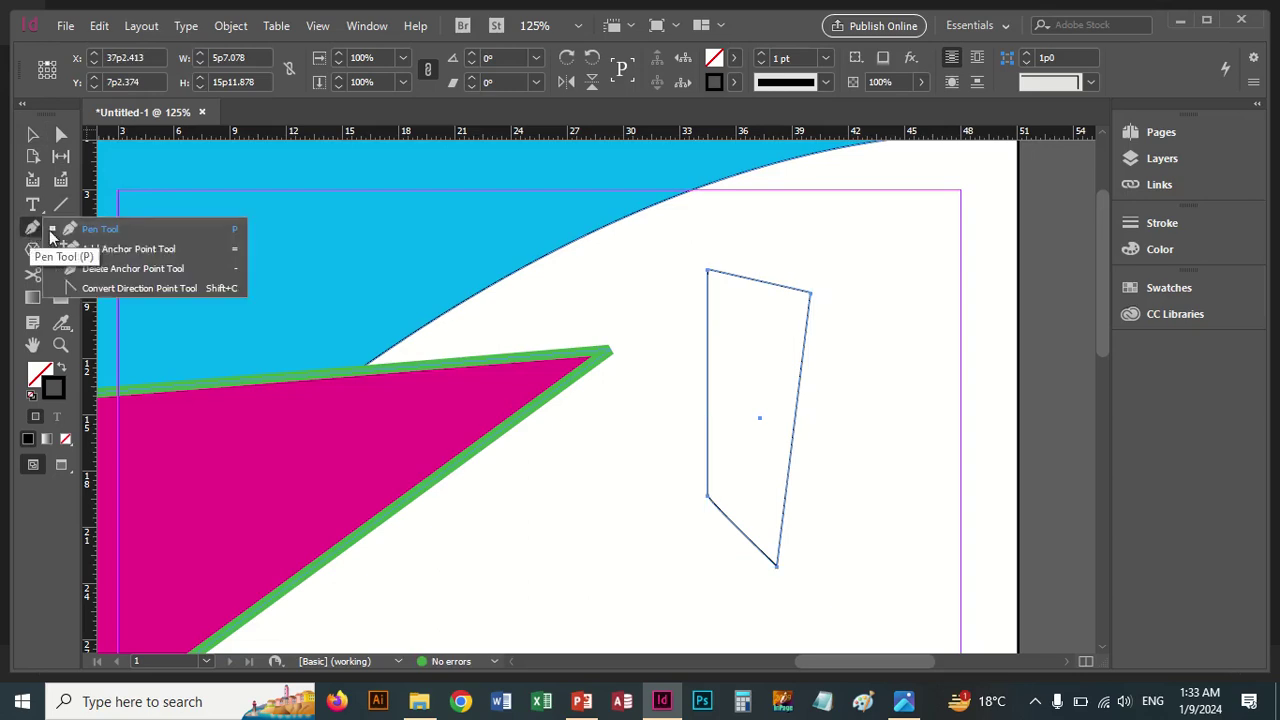
left_click(114, 232)
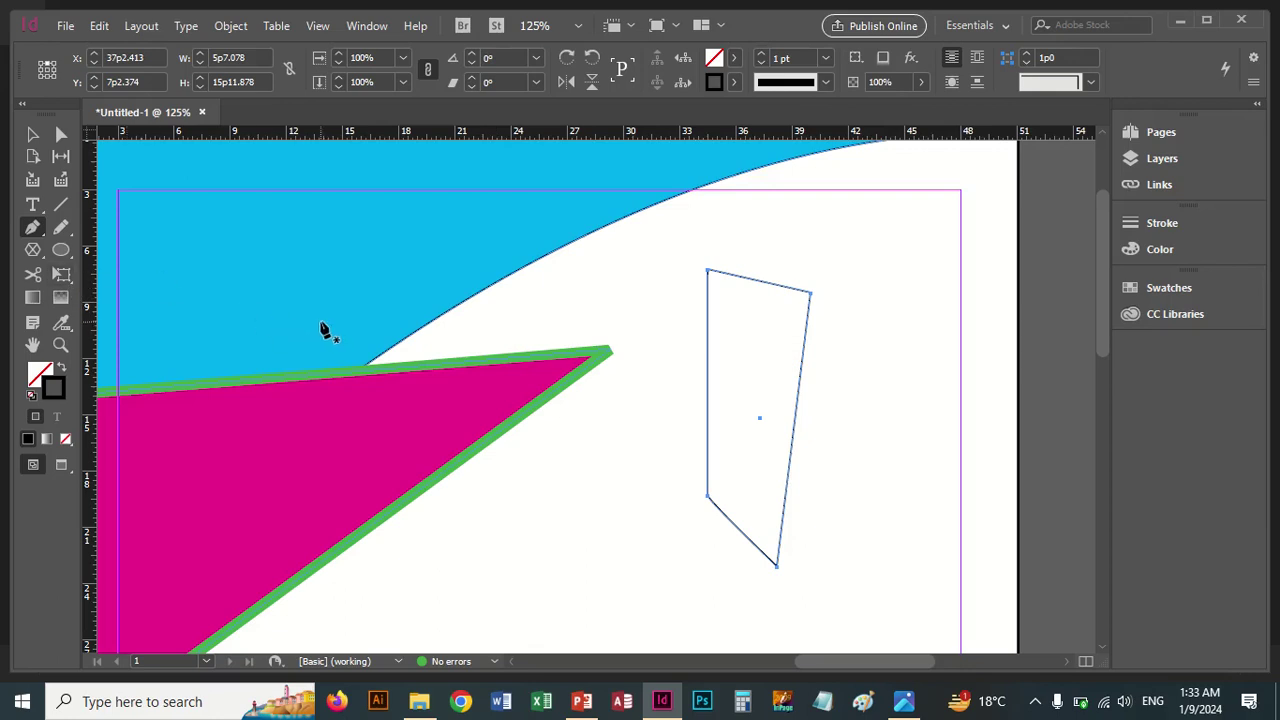
Delete the small four-sided path, the magenta path and the blue shape from the page.
key("ctrl+minus")
key("ctrl+minus")
key("ctrl+minus")
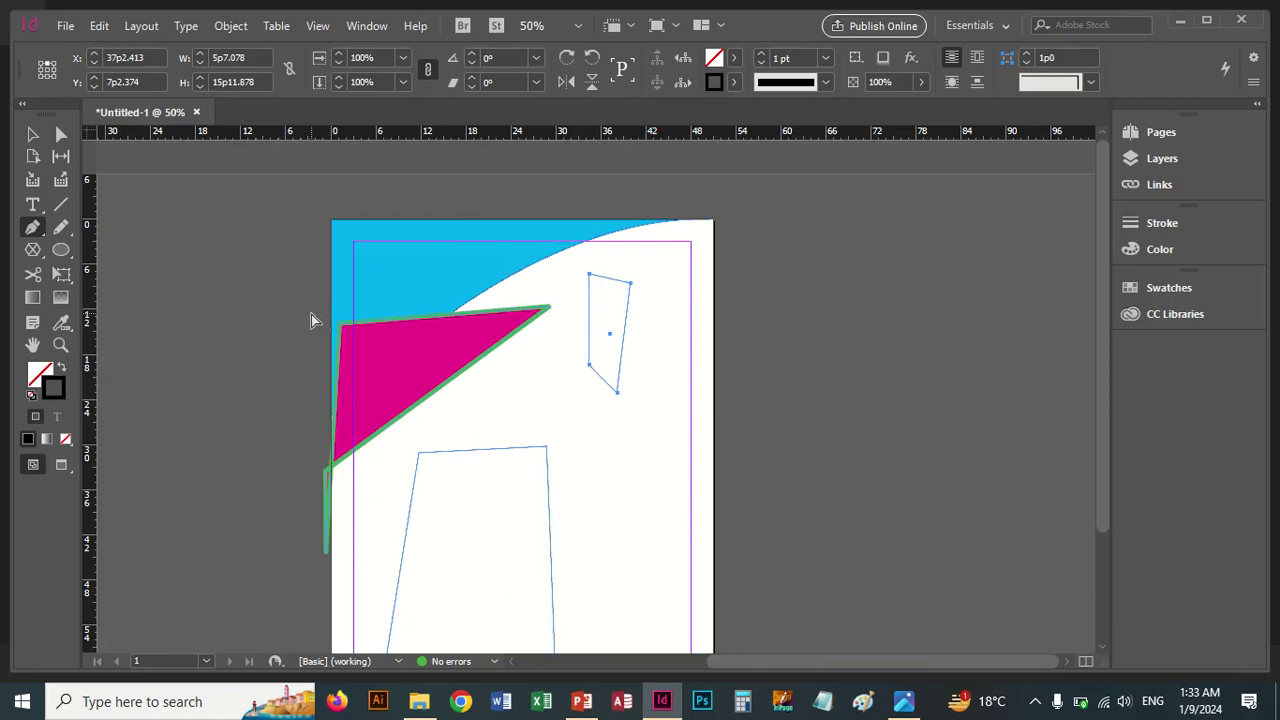
key("Delete")
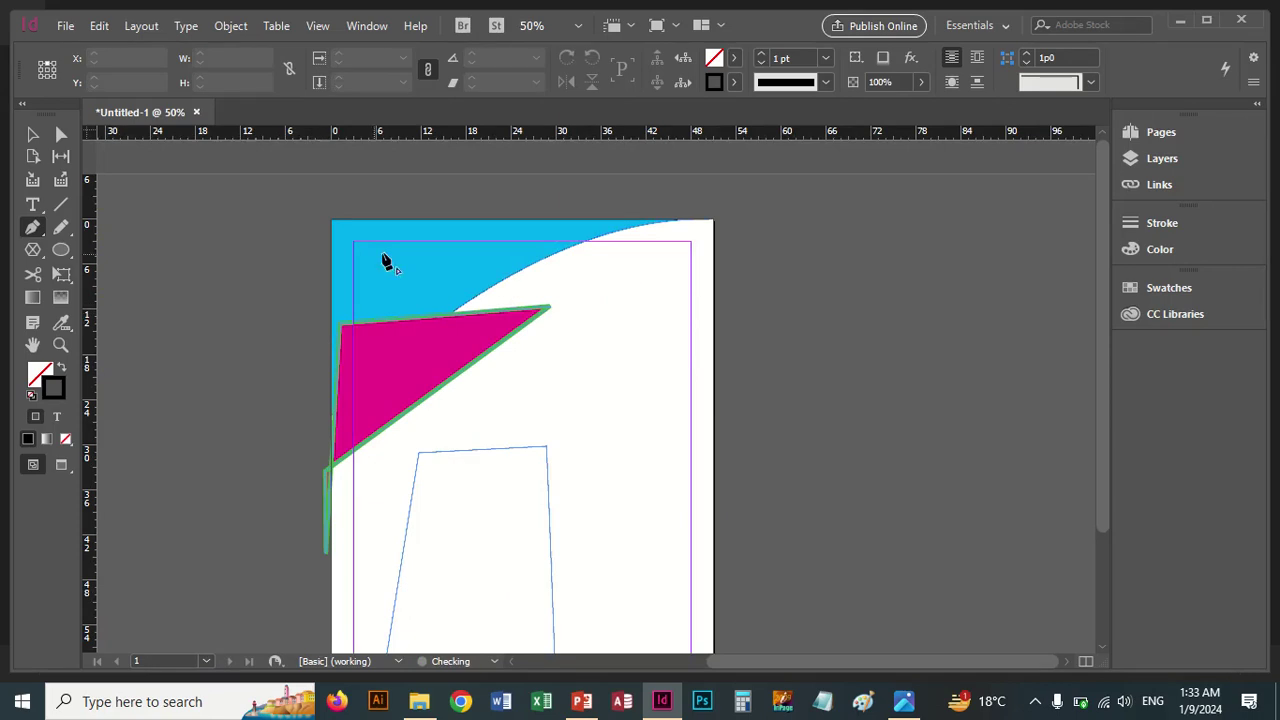
left_click(33, 134)
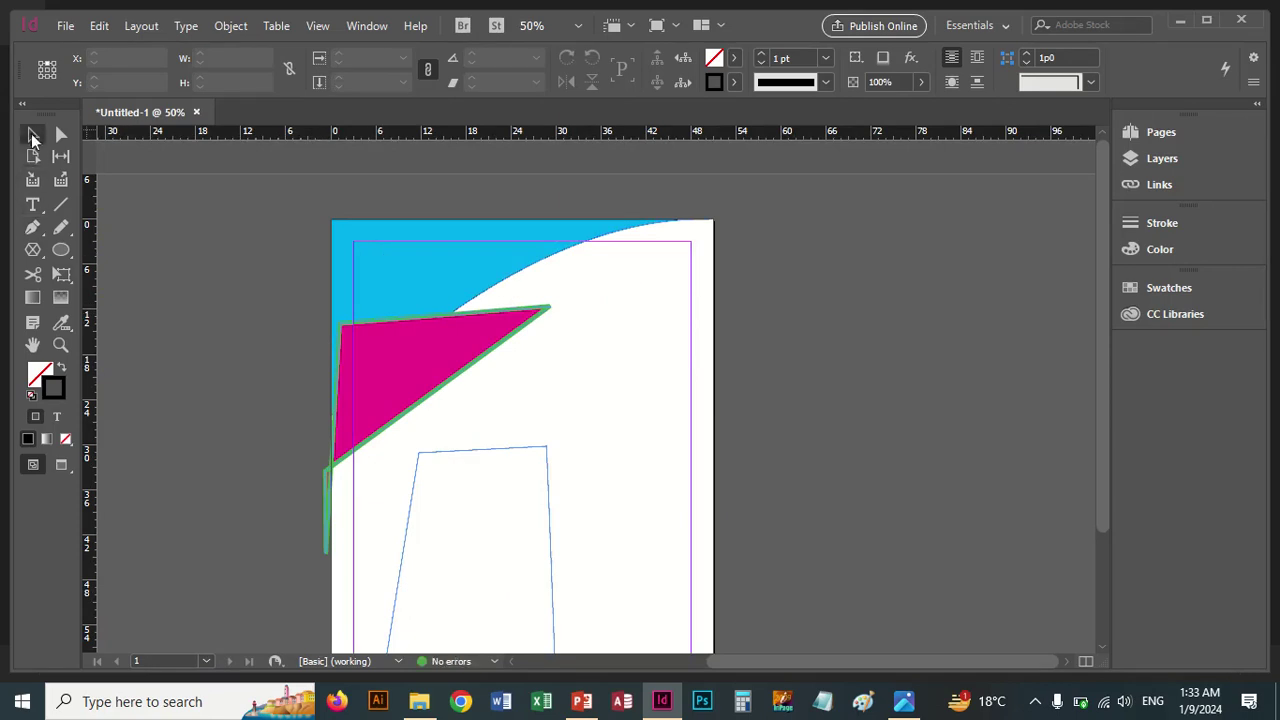
left_click(437, 399)
left_click_drag(260, 231, 543, 420)
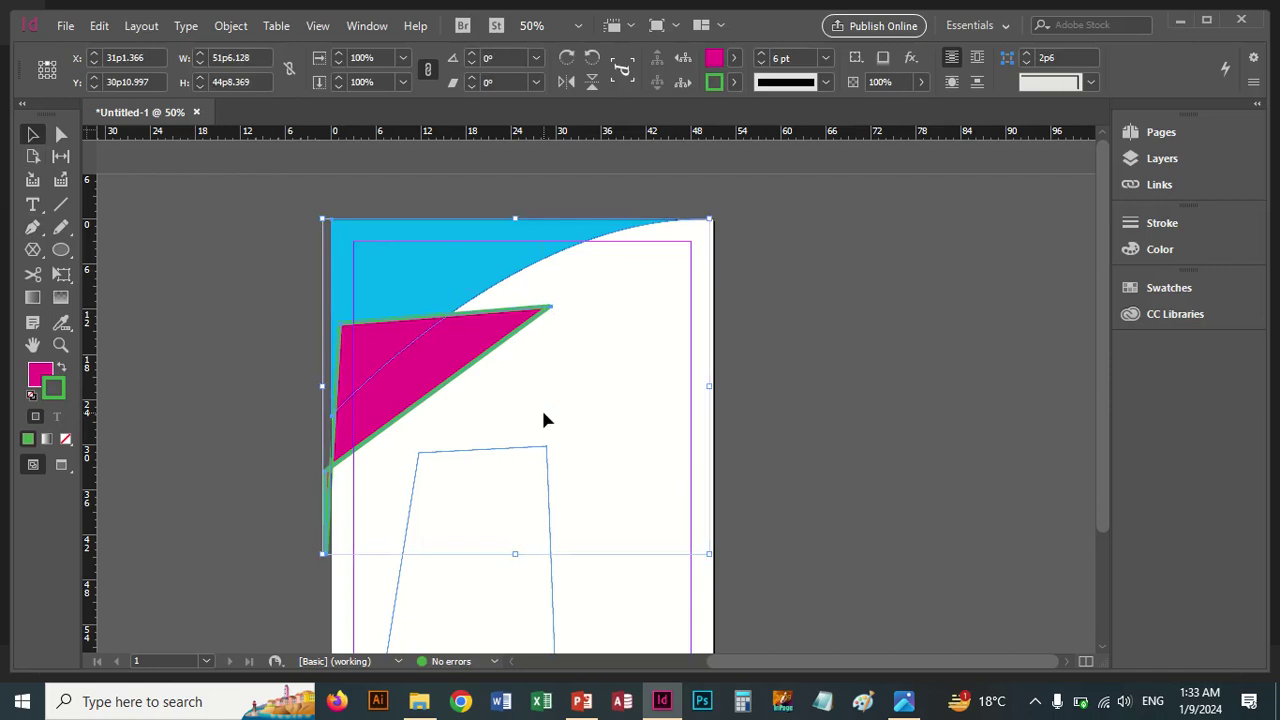
key("Delete")
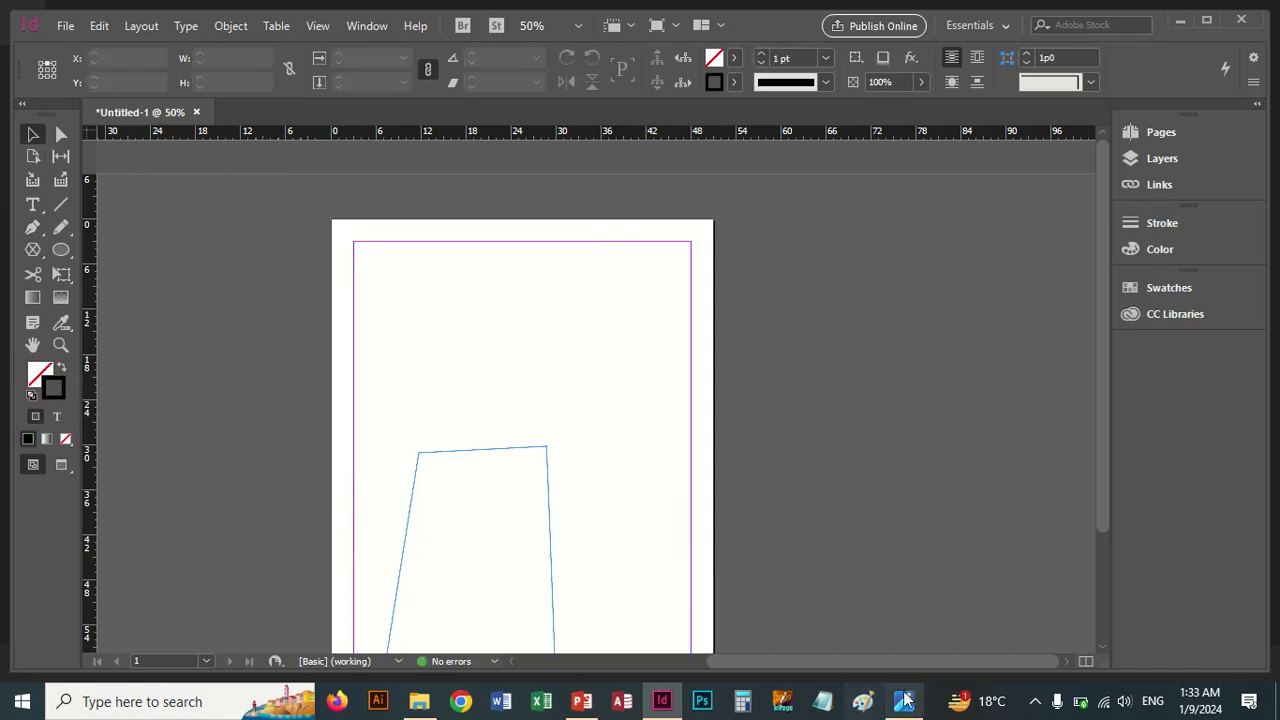
Switch to File Explorer, open the Top World University of the World image in Photos, and view the following design.
left_click(904, 701)
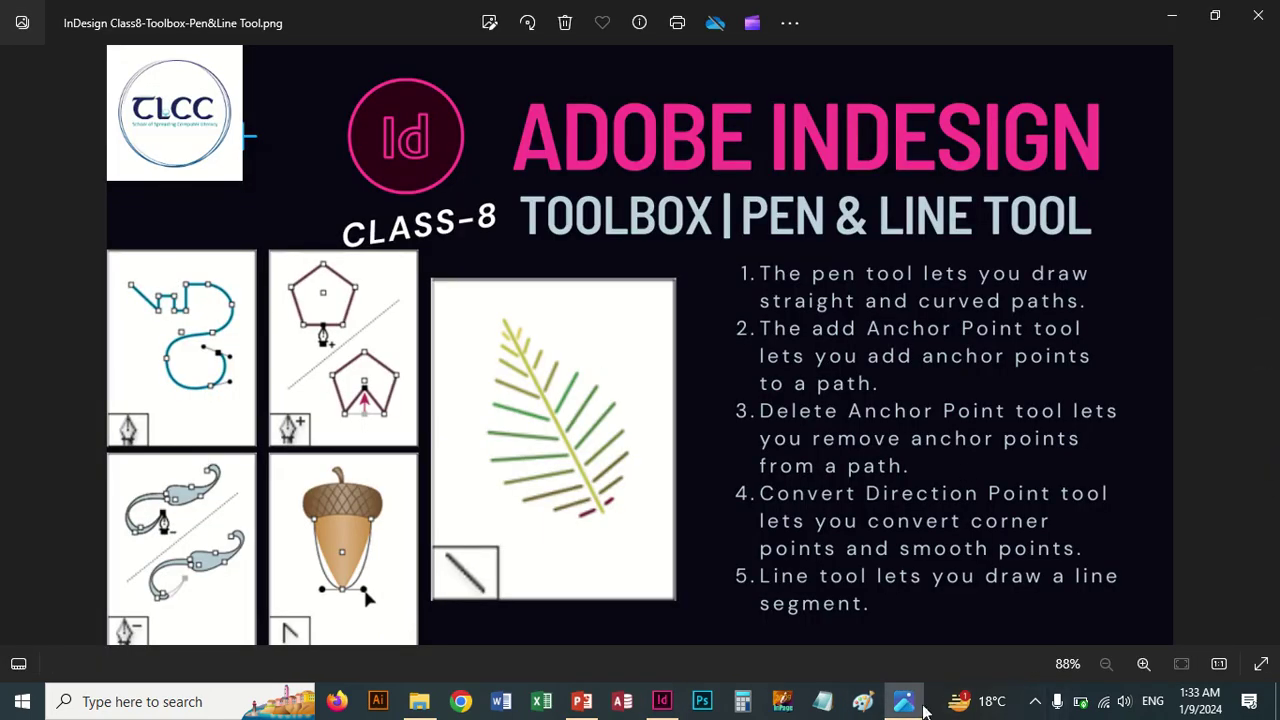
left_click(419, 701)
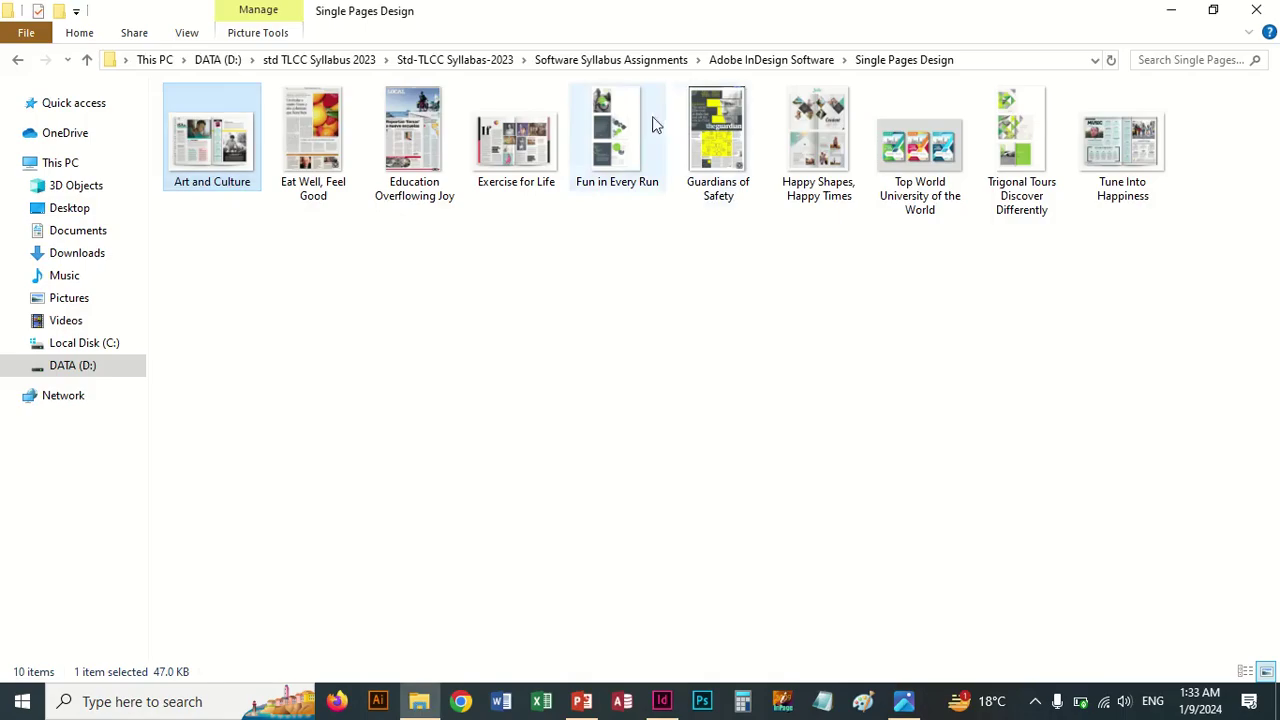
double_click(918, 185)
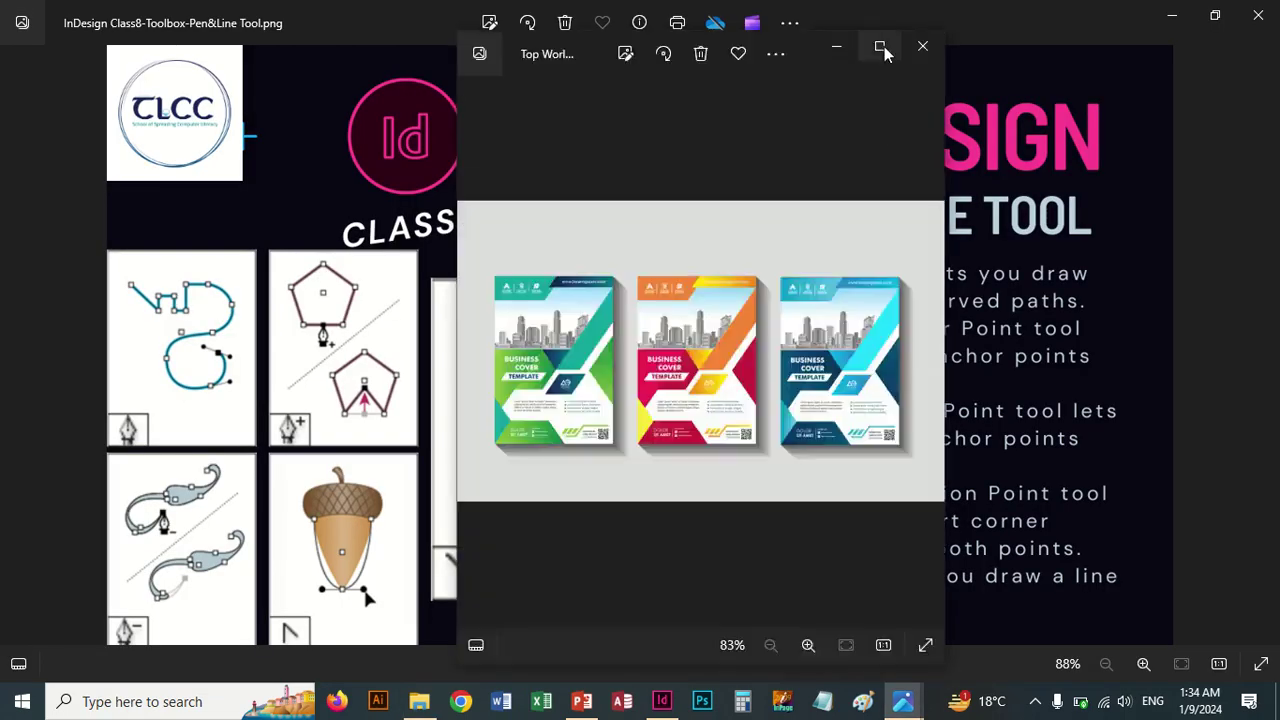
left_click(880, 47)
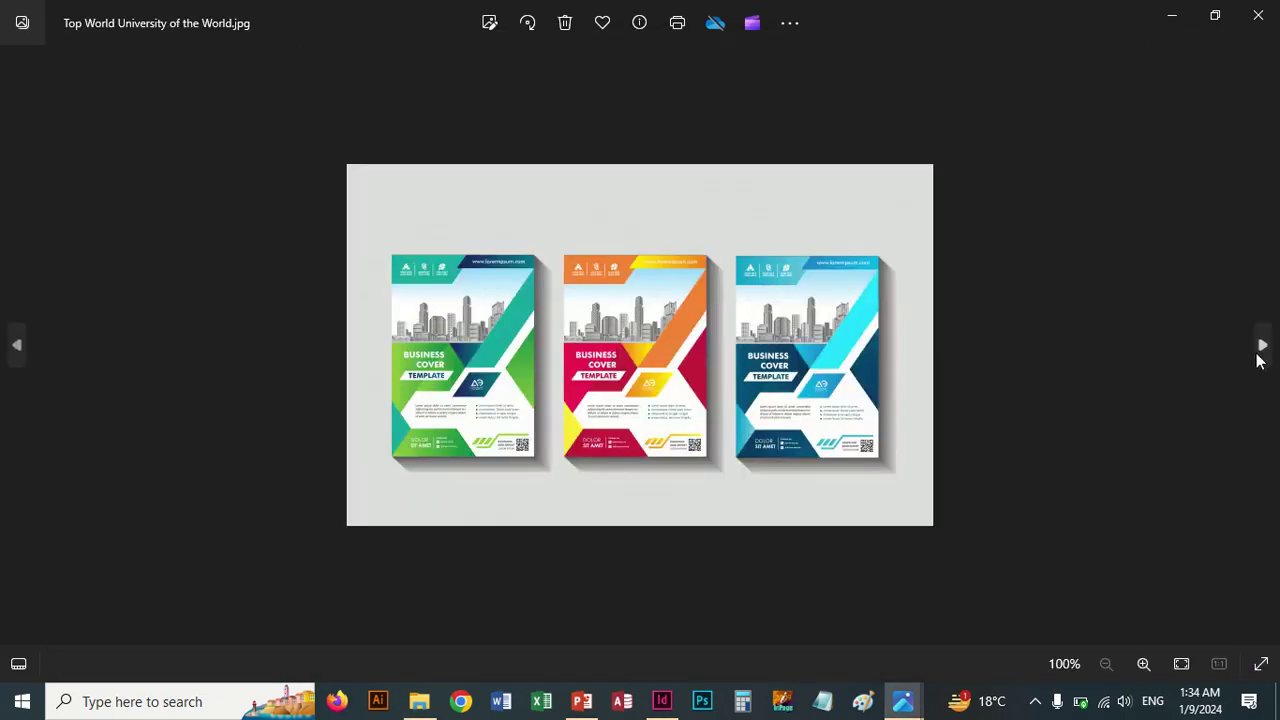
left_click(1262, 350)
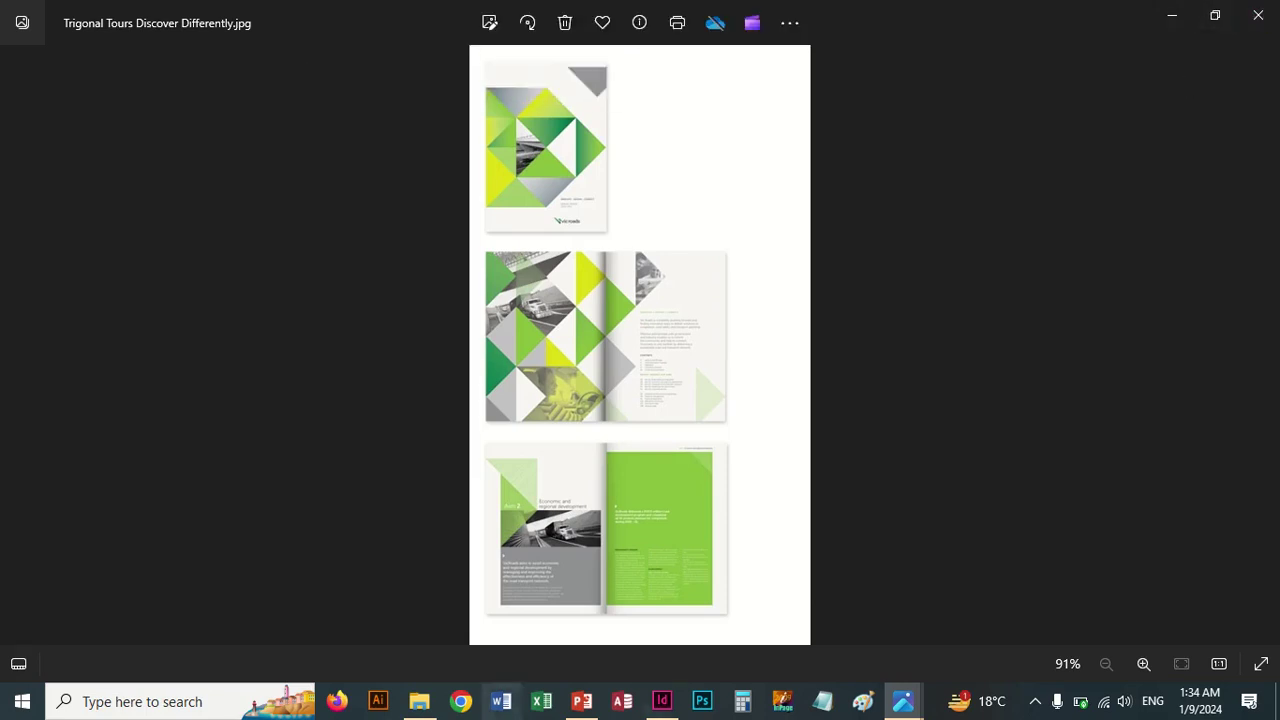
Switch to InDesign and draw a diagonal Pencil stroke about 16p7 wide and 12p5 high, plus a short stroke beside it.
left_click(662, 701)
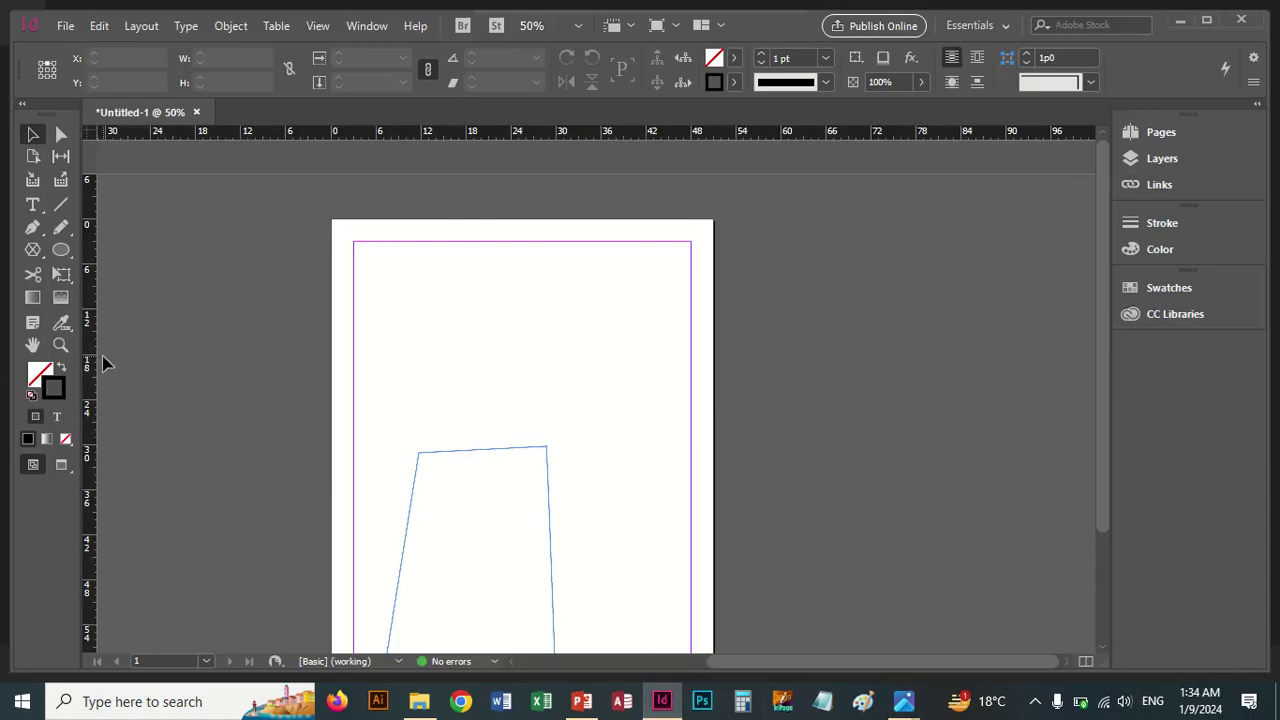
left_click(61, 229)
left_click_drag(454, 285, 578, 376)
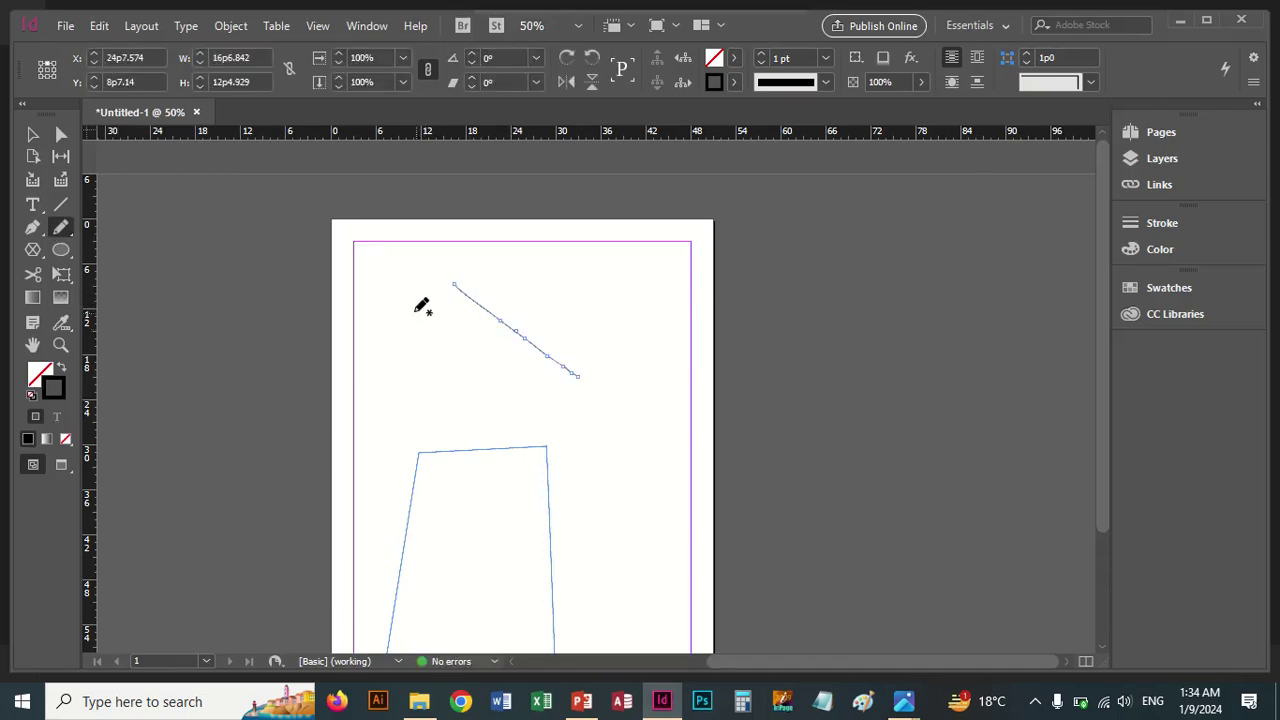
left_click_drag(412, 308, 410, 319)
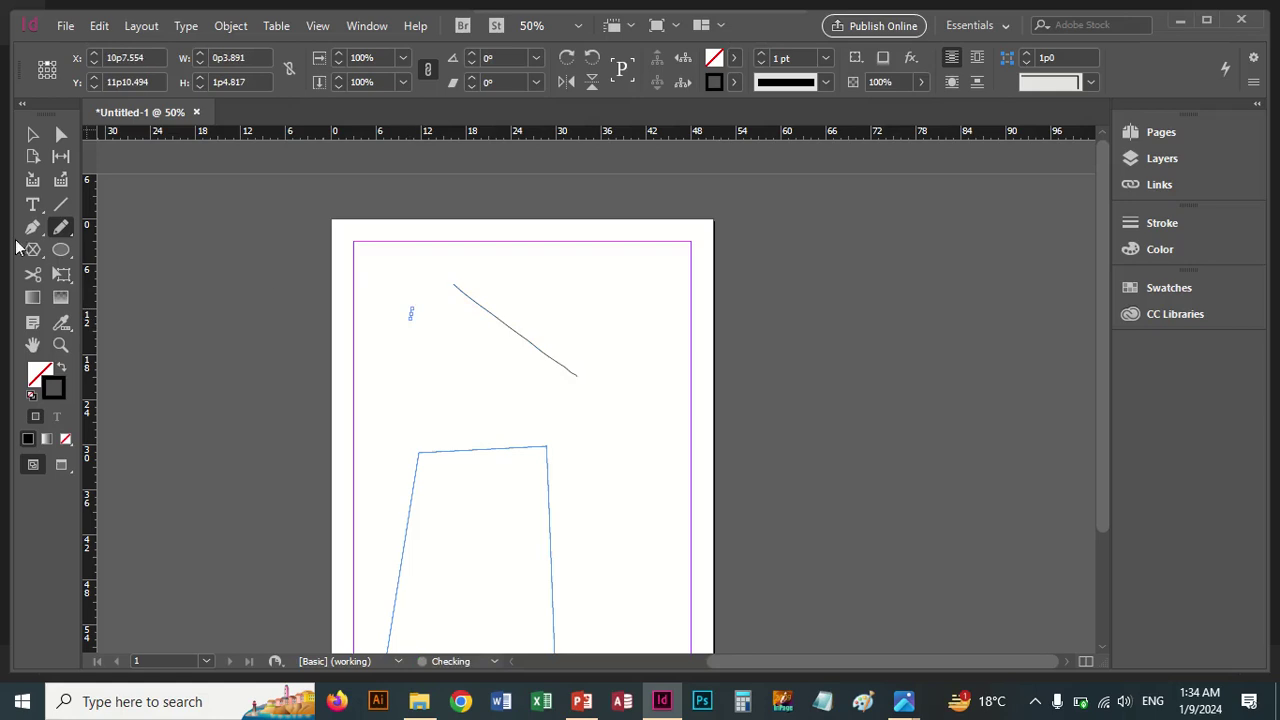
Draw four straight lines at different angles with the Line tool above and across the existing frame's top area.
left_click(61, 204)
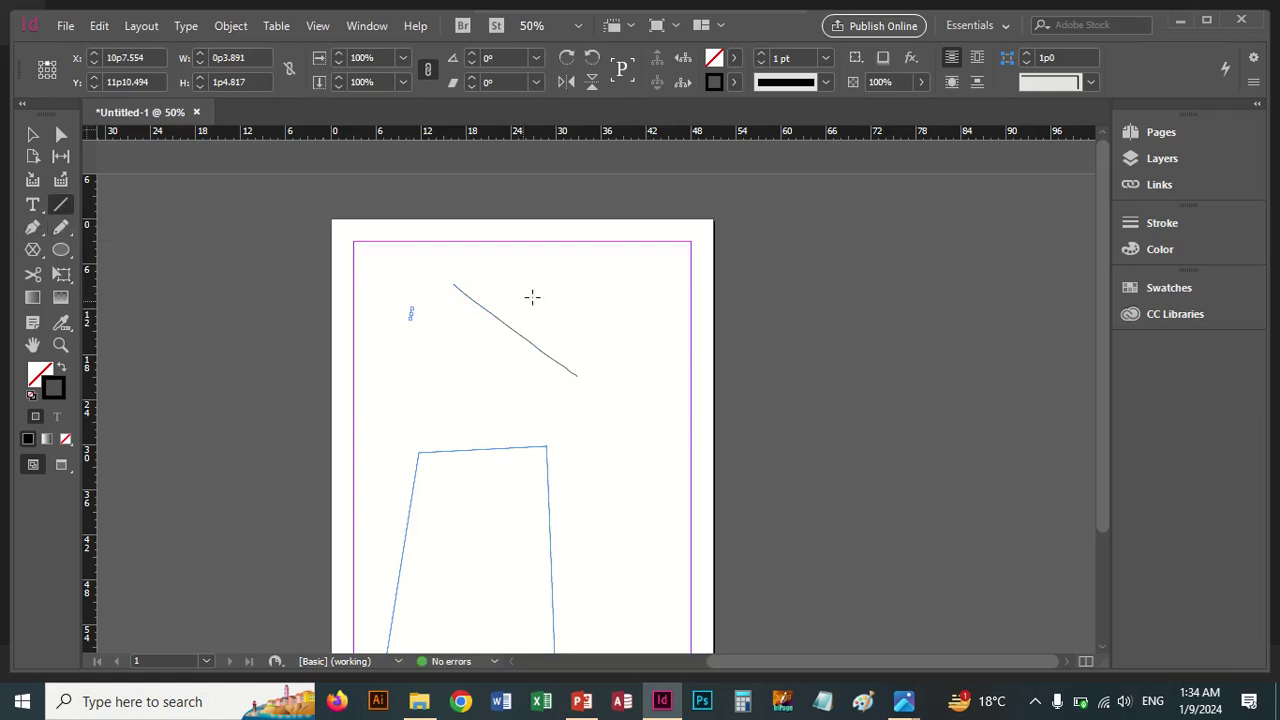
left_click_drag(556, 284, 670, 438)
left_click_drag(472, 391, 318, 431)
left_click_drag(453, 354, 646, 475)
left_click_drag(566, 362, 470, 411)
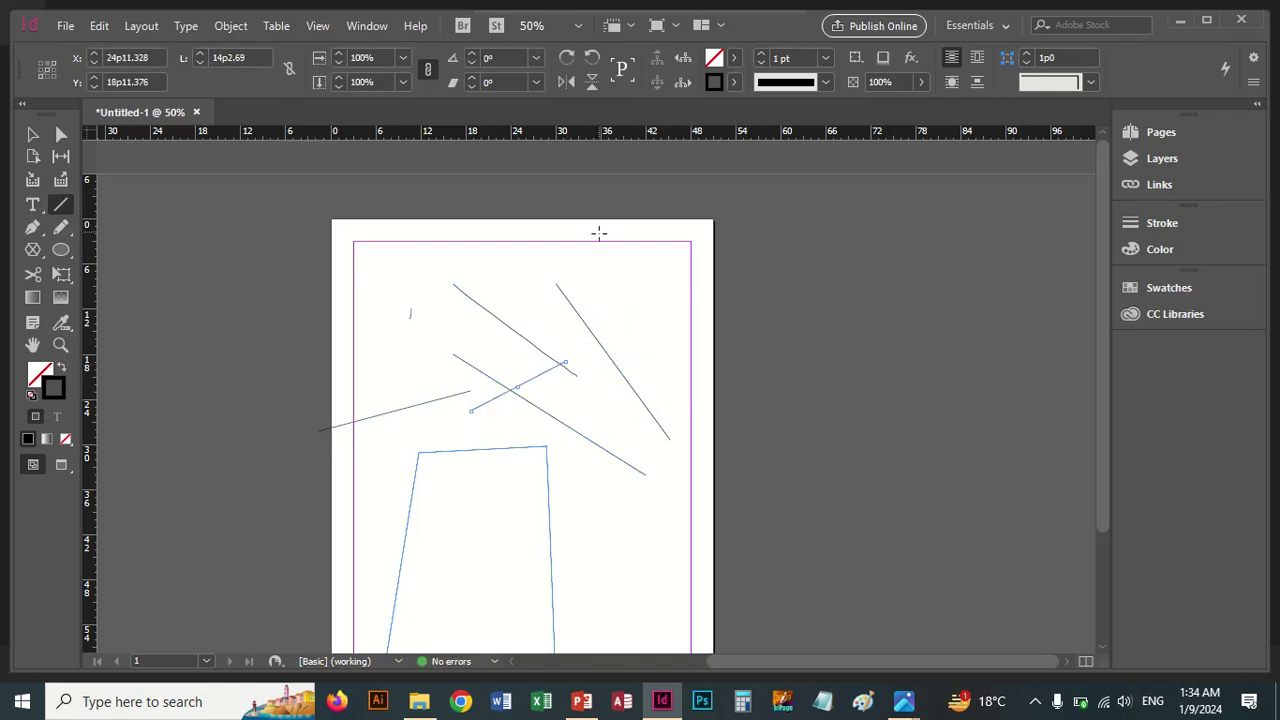
Undo the extra diagonal line drawn near the page's upper right and delete all objects from the page.
left_click_drag(603, 251, 556, 356)
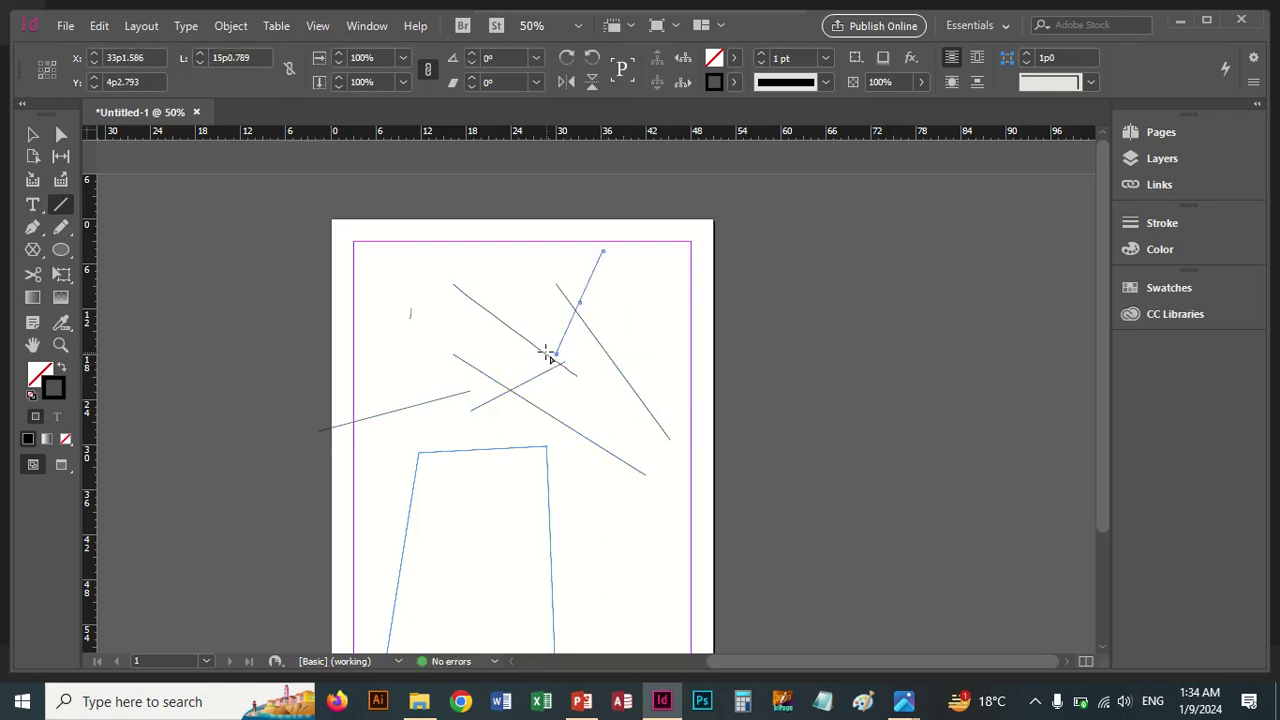
key("ctrl+z")
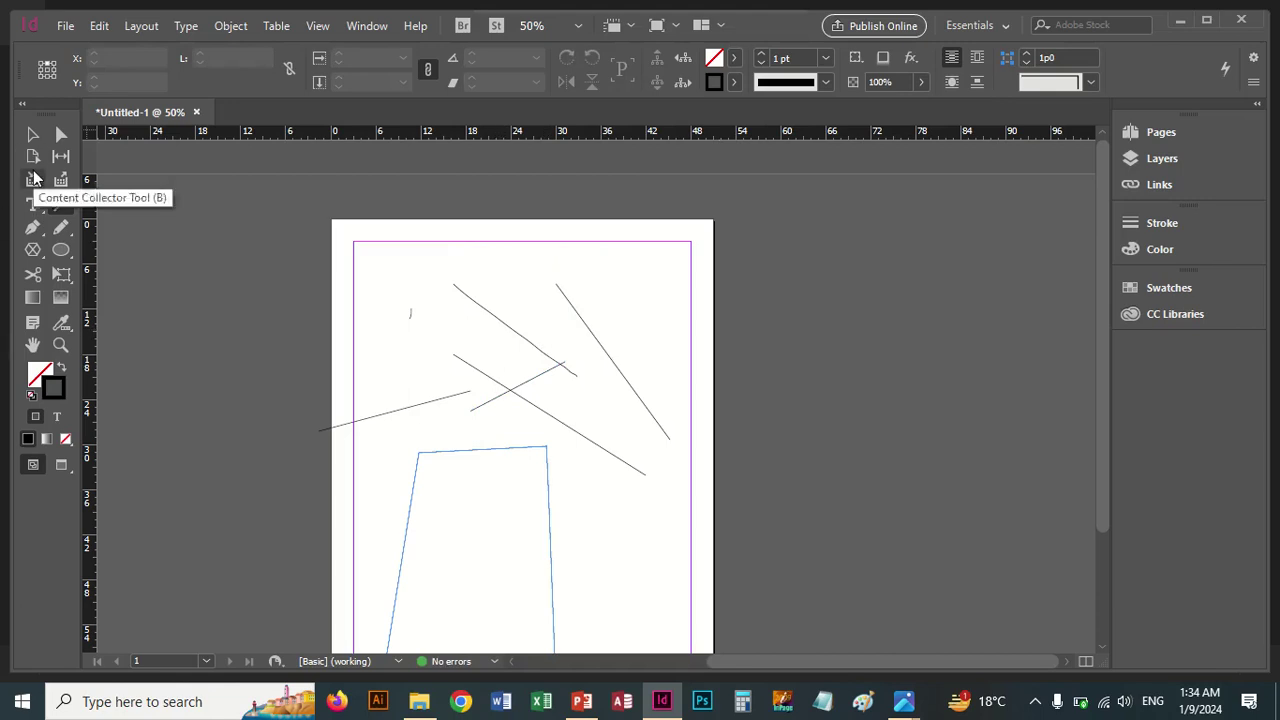
key("v")
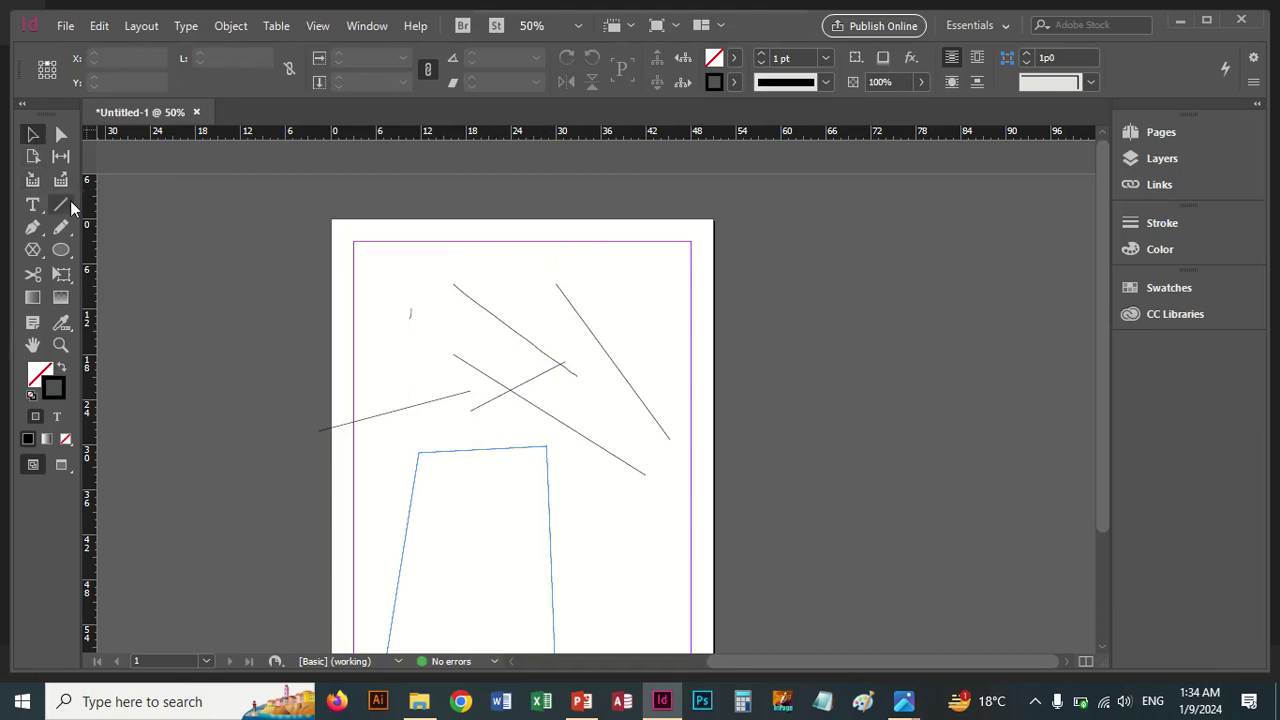
key("ctrl+a")
key("Delete")
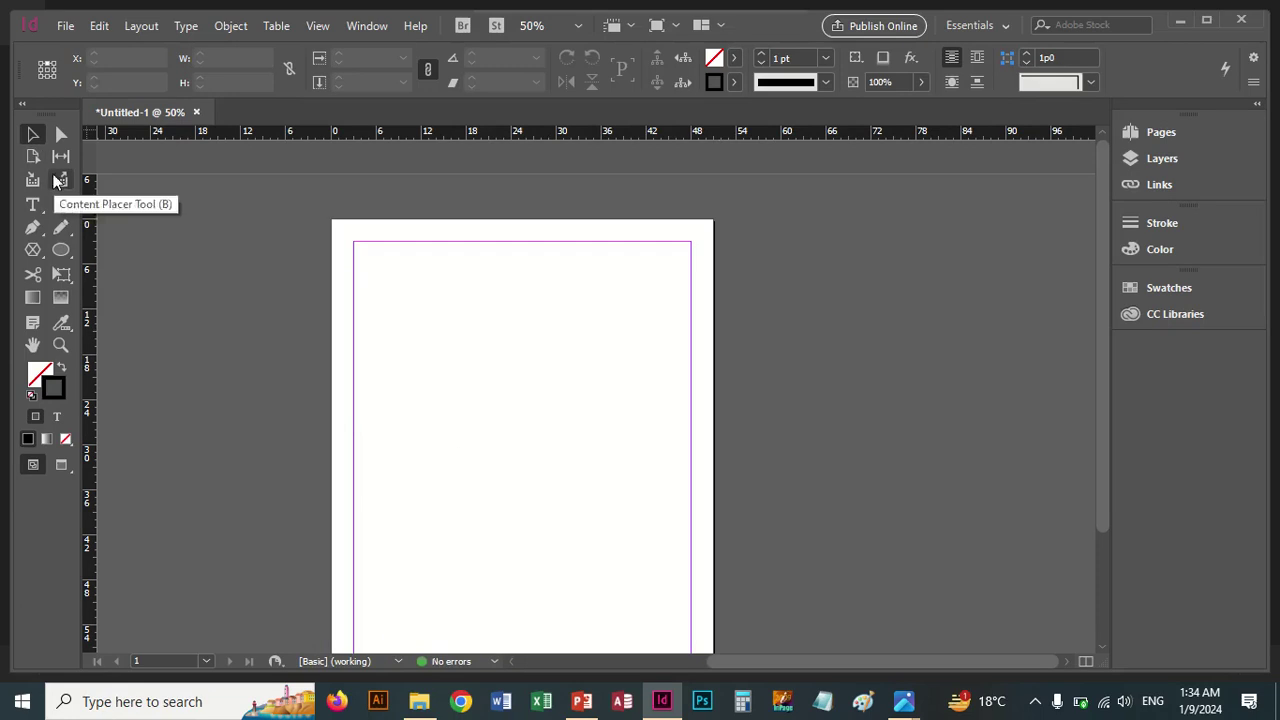
Draw four Line tool strokes: two meeting at a peak, a nearly horizontal one below and a short diagonal beside them; delete them all.
left_click(61, 204)
left_click_drag(483, 277, 419, 351)
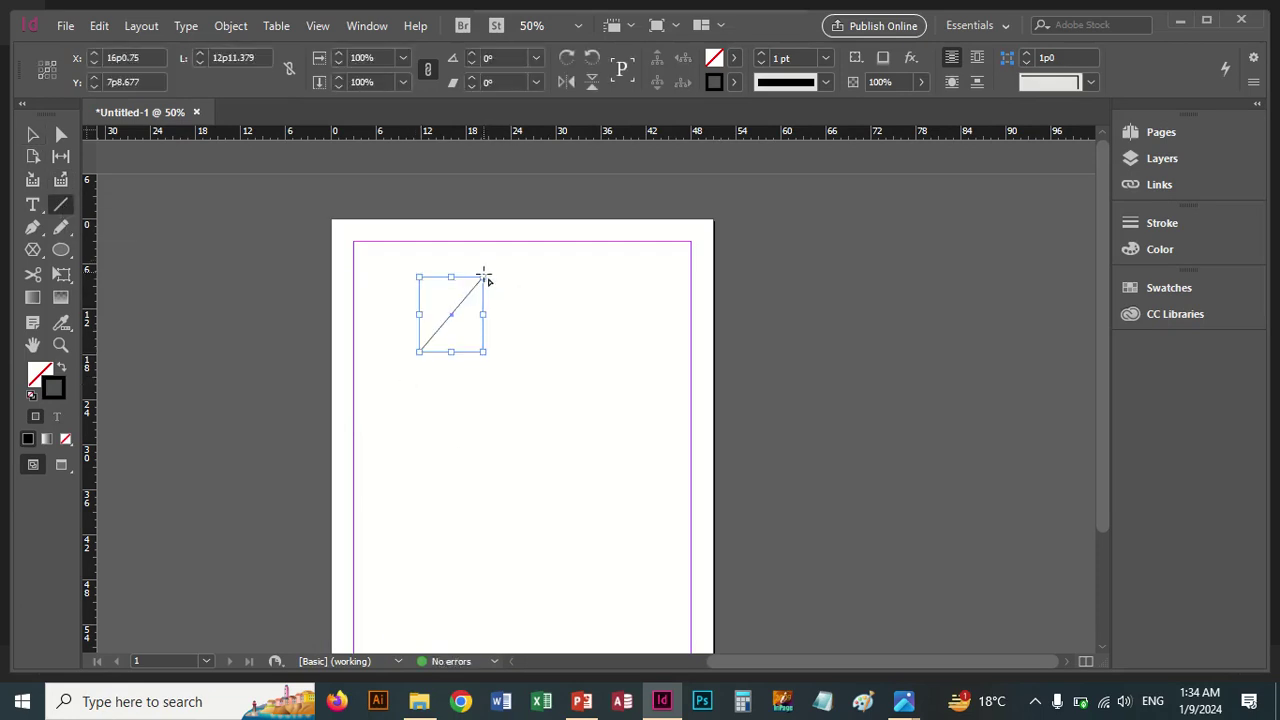
left_click_drag(483, 277, 543, 362)
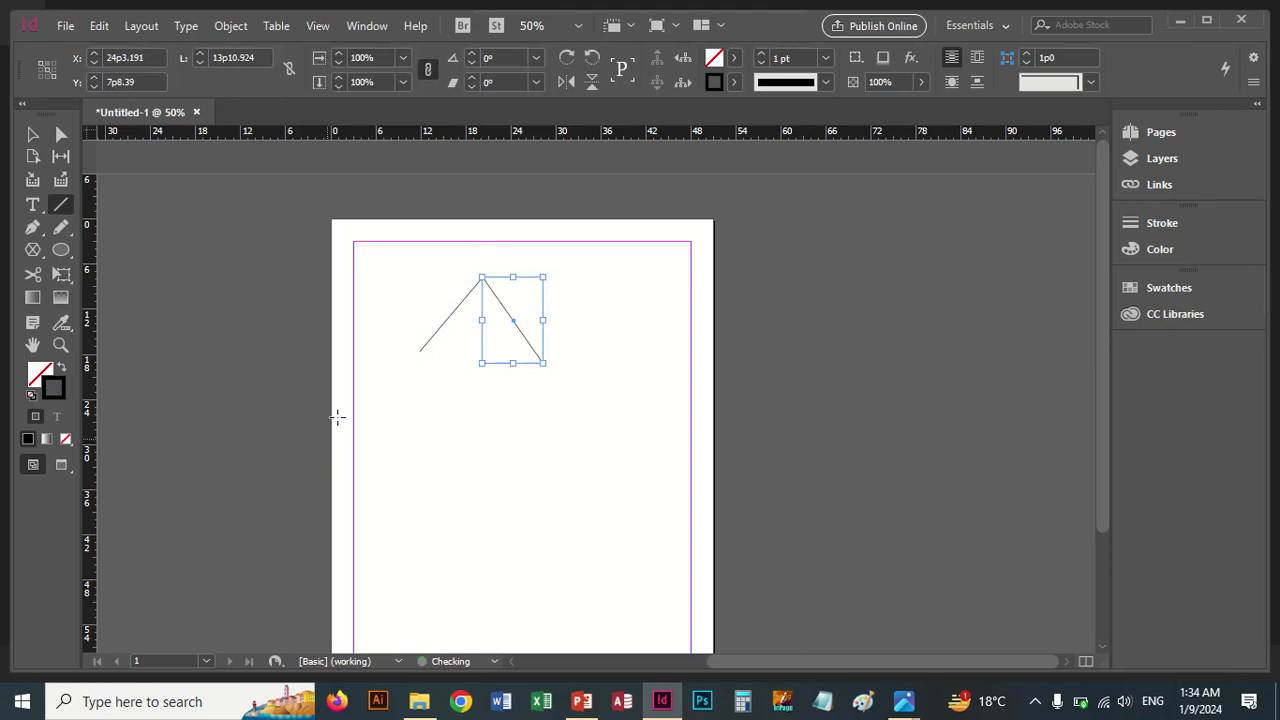
left_click_drag(358, 383, 563, 383)
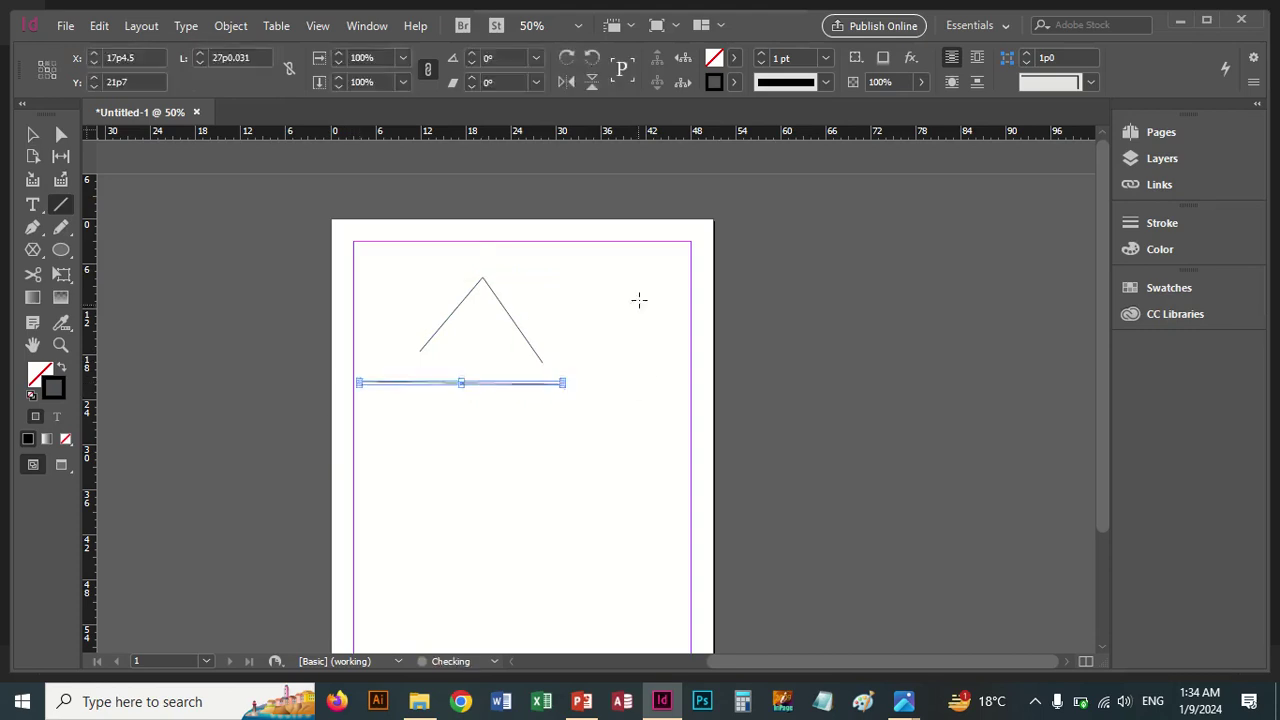
left_click_drag(639, 298, 576, 347)
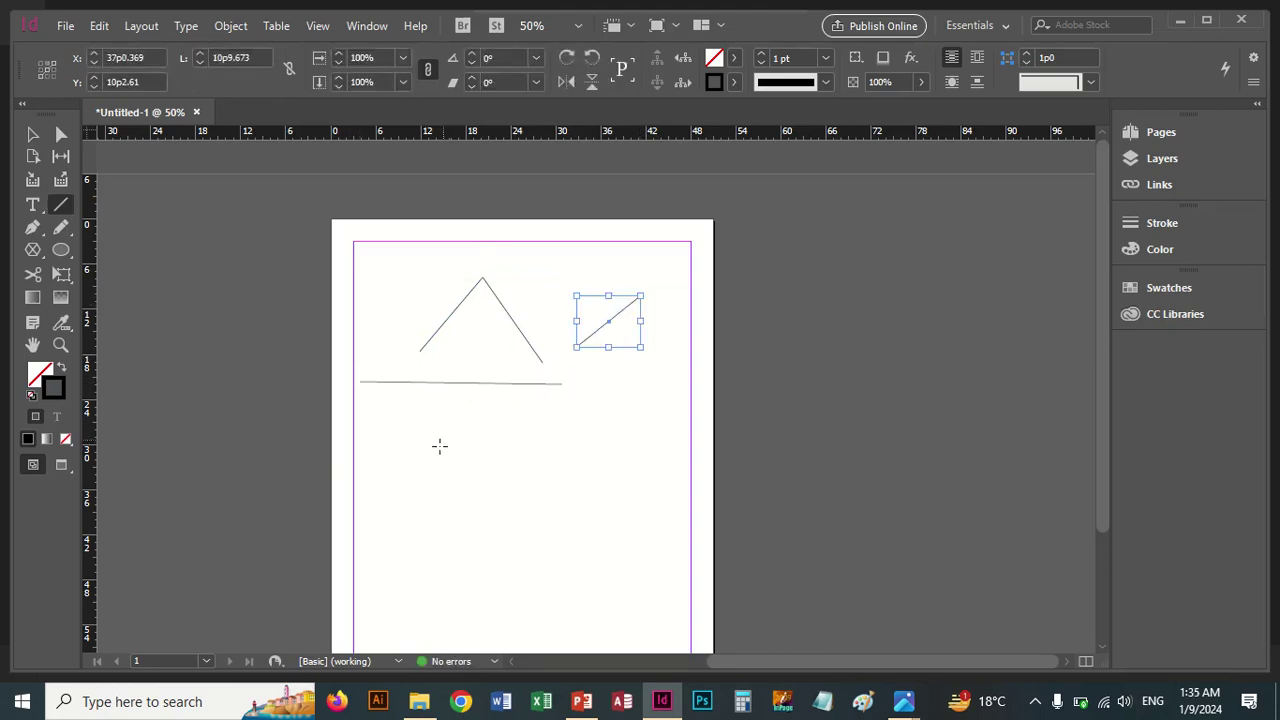
key("ctrl+a")
key("Delete")
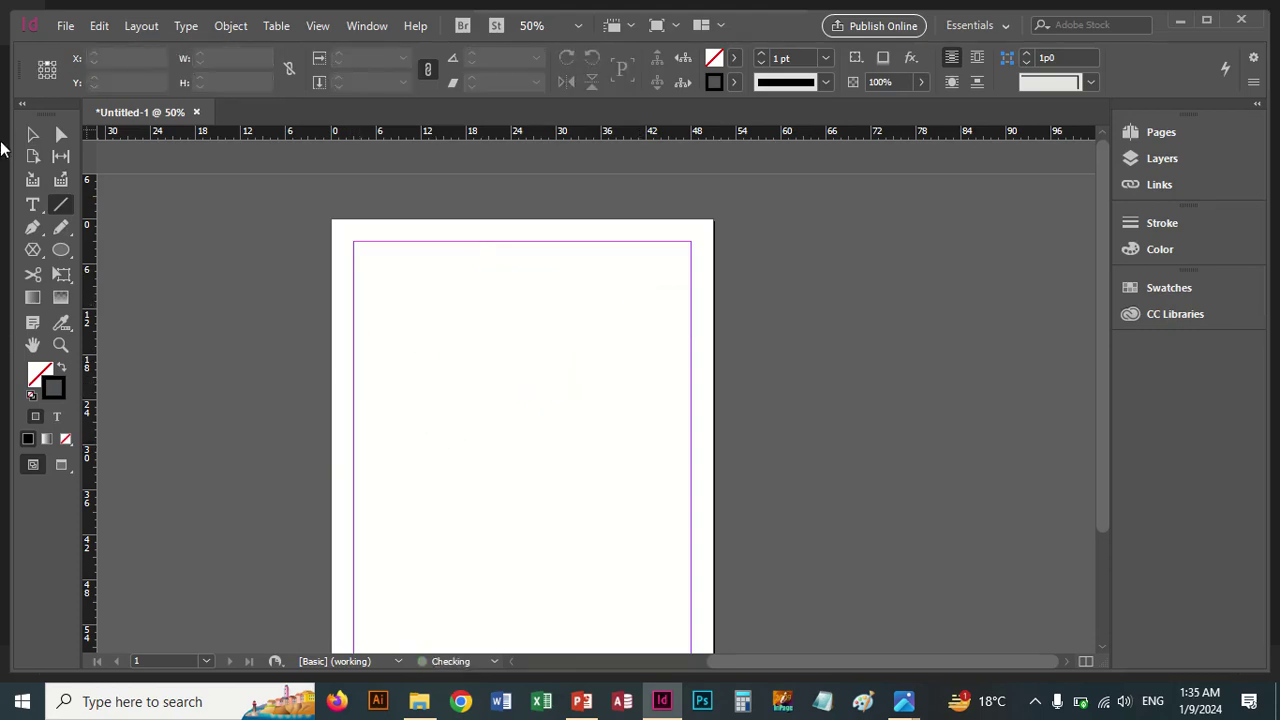
Show the stroke settings, look at the neighbouring color settings and return to the stroke settings.
key("F10")
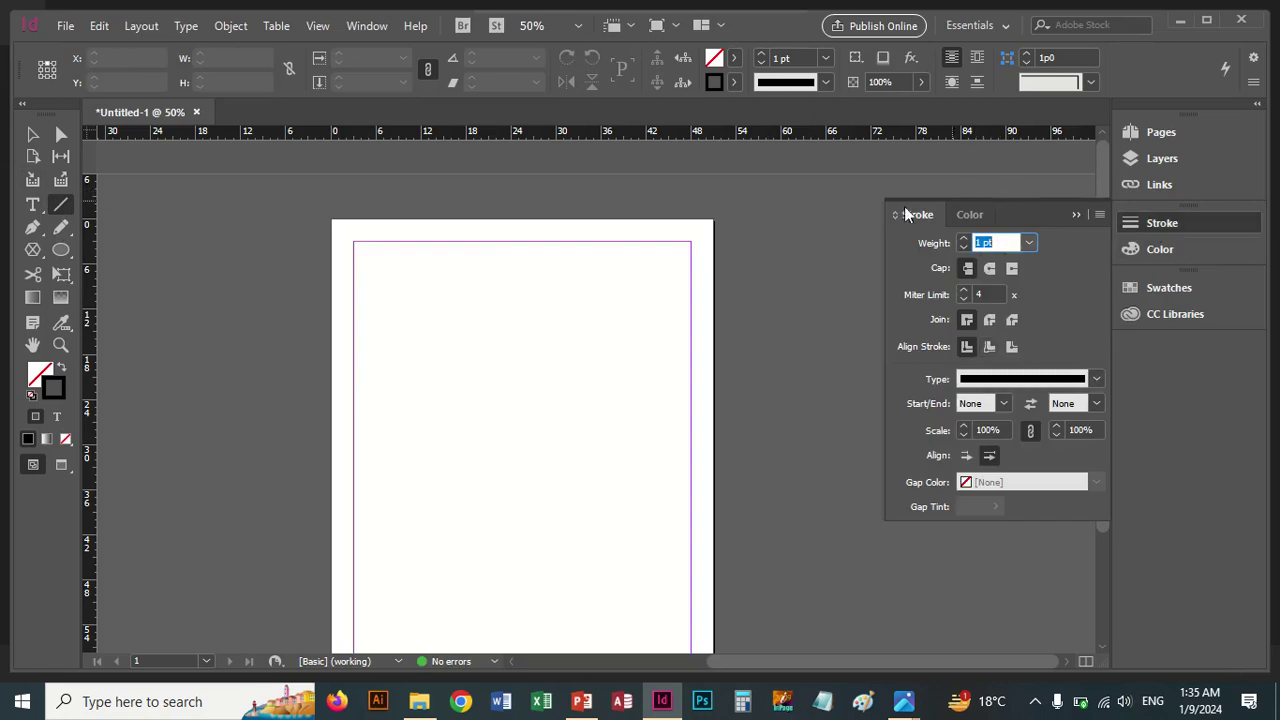
left_click(31, 138)
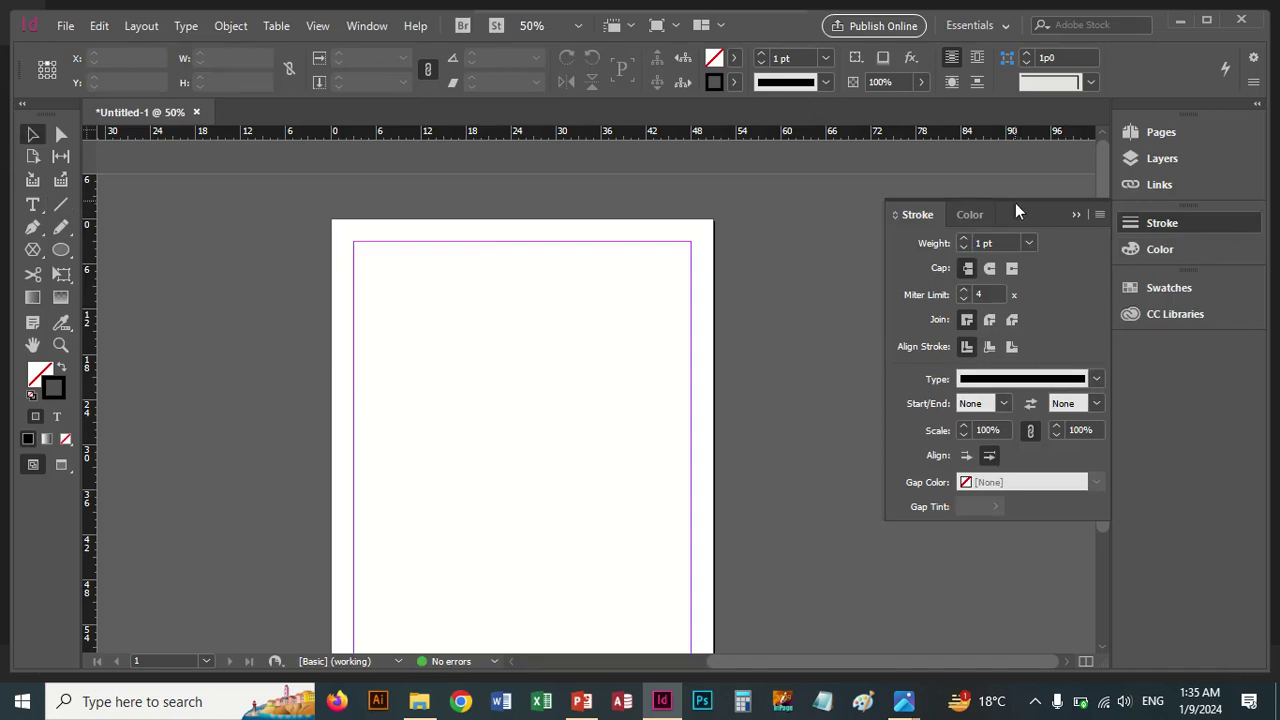
left_click_drag(1015, 210, 939, 214)
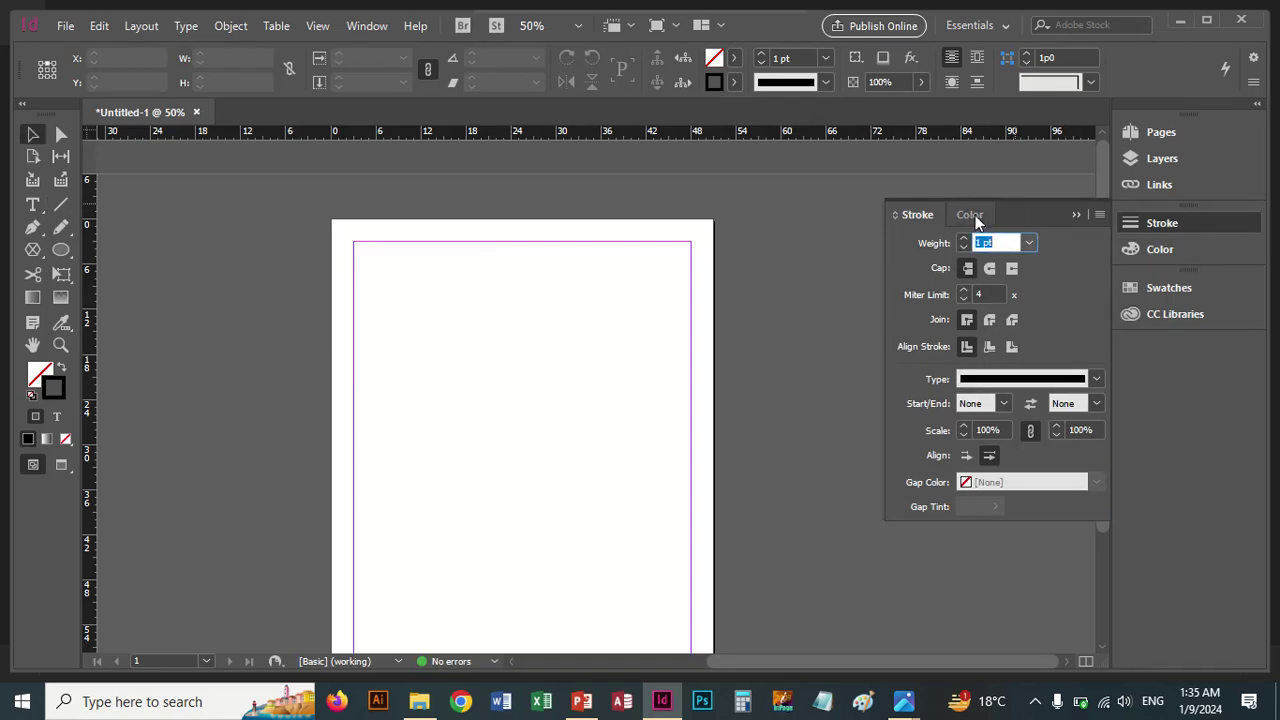
left_click(963, 214)
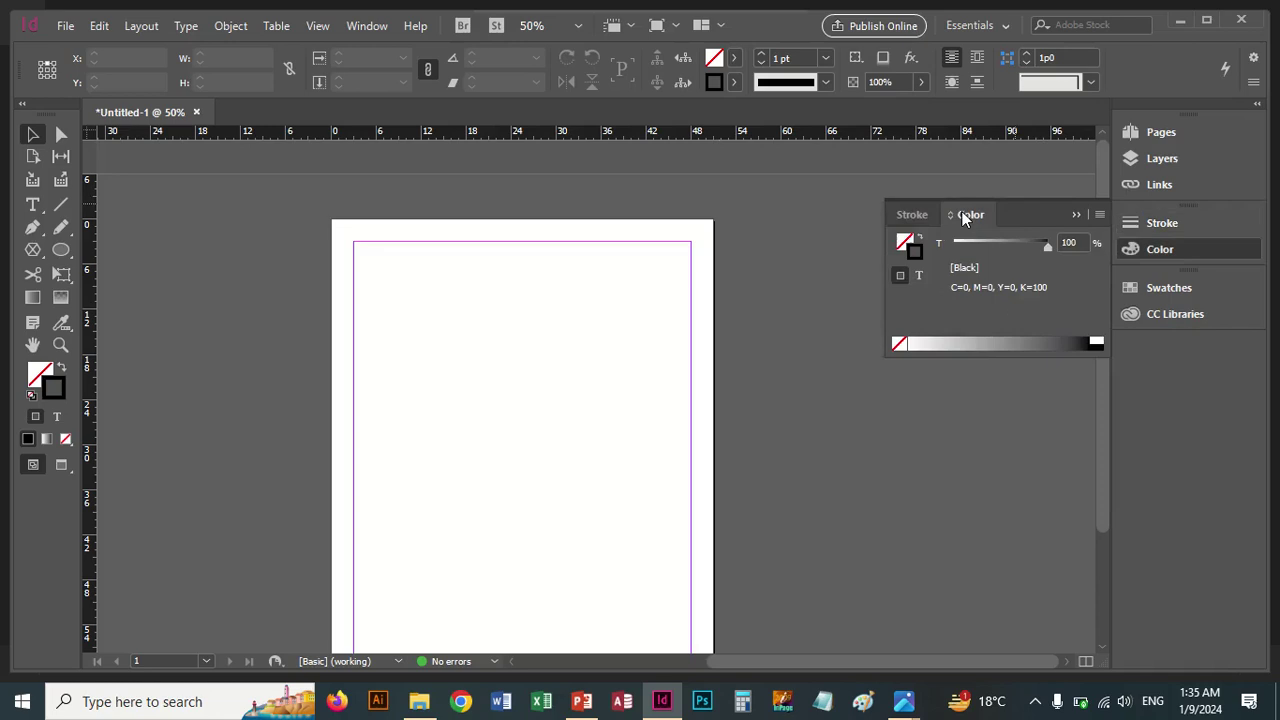
left_click(911, 214)
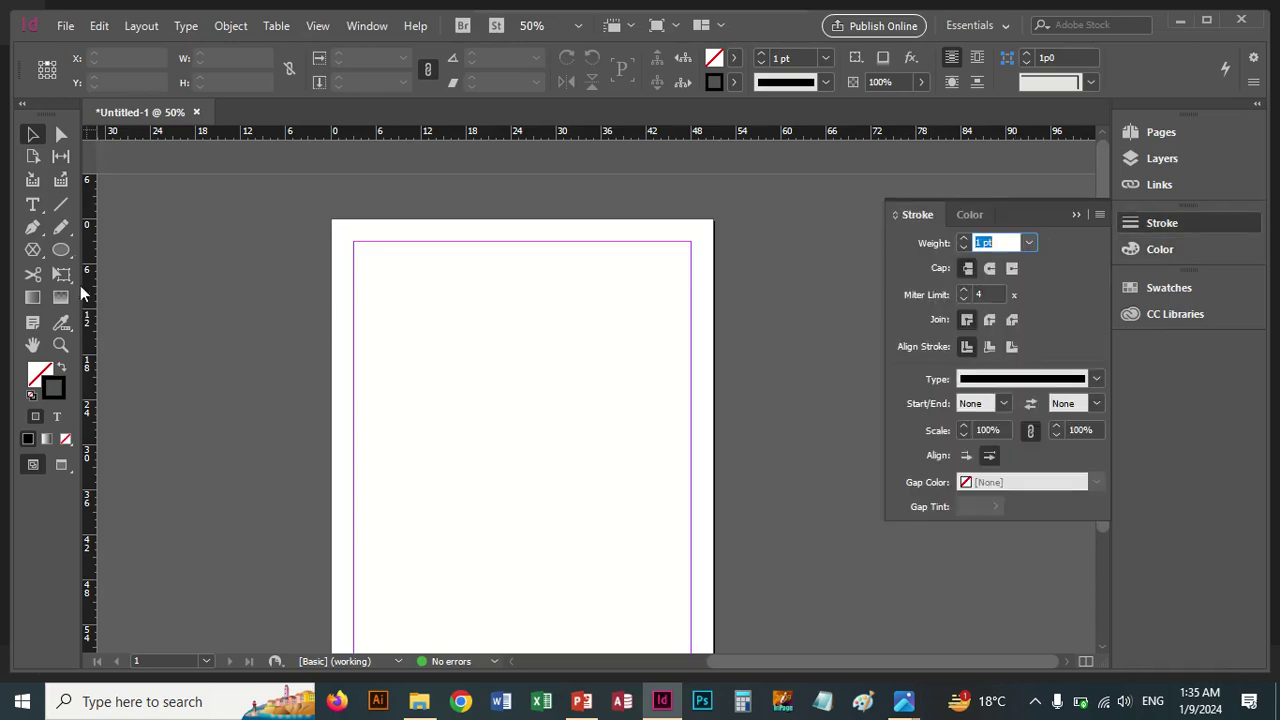
Draw a diagonal line about 18p8 long with the Line tool in the upper middle of the page.
left_click(60, 204)
left_click_drag(578, 336, 485, 440)
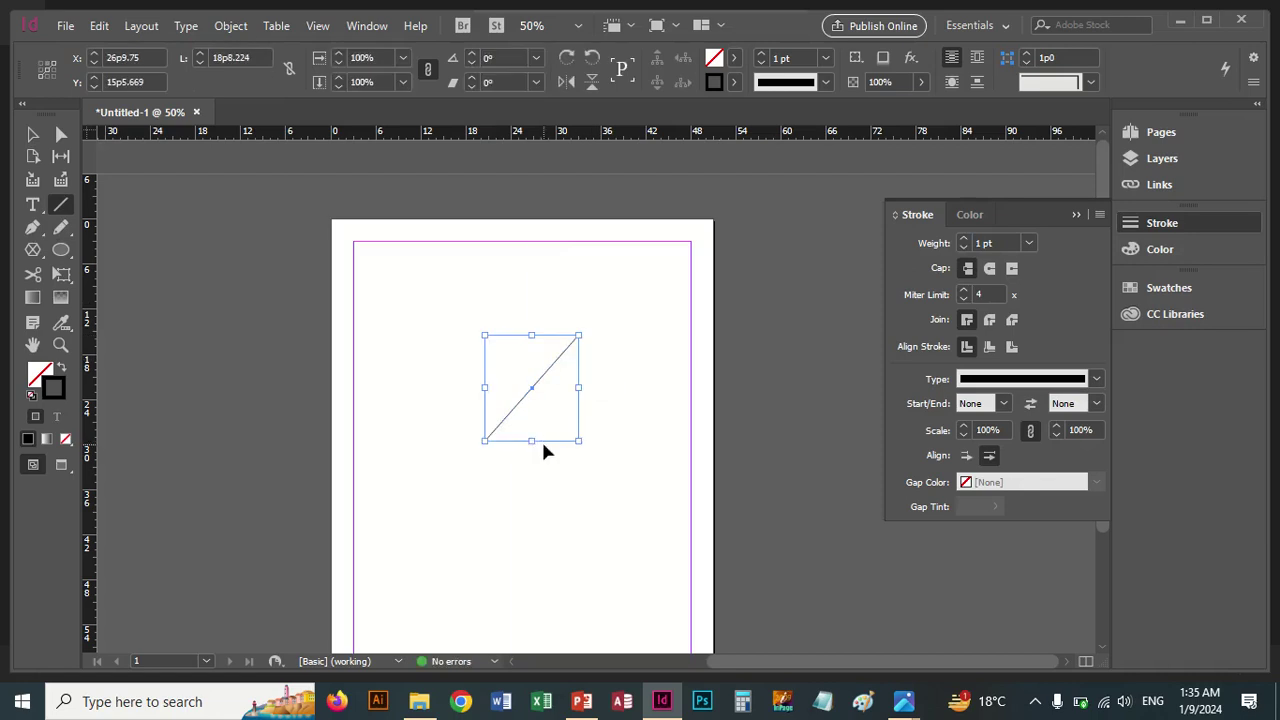
key("ctrl+1")
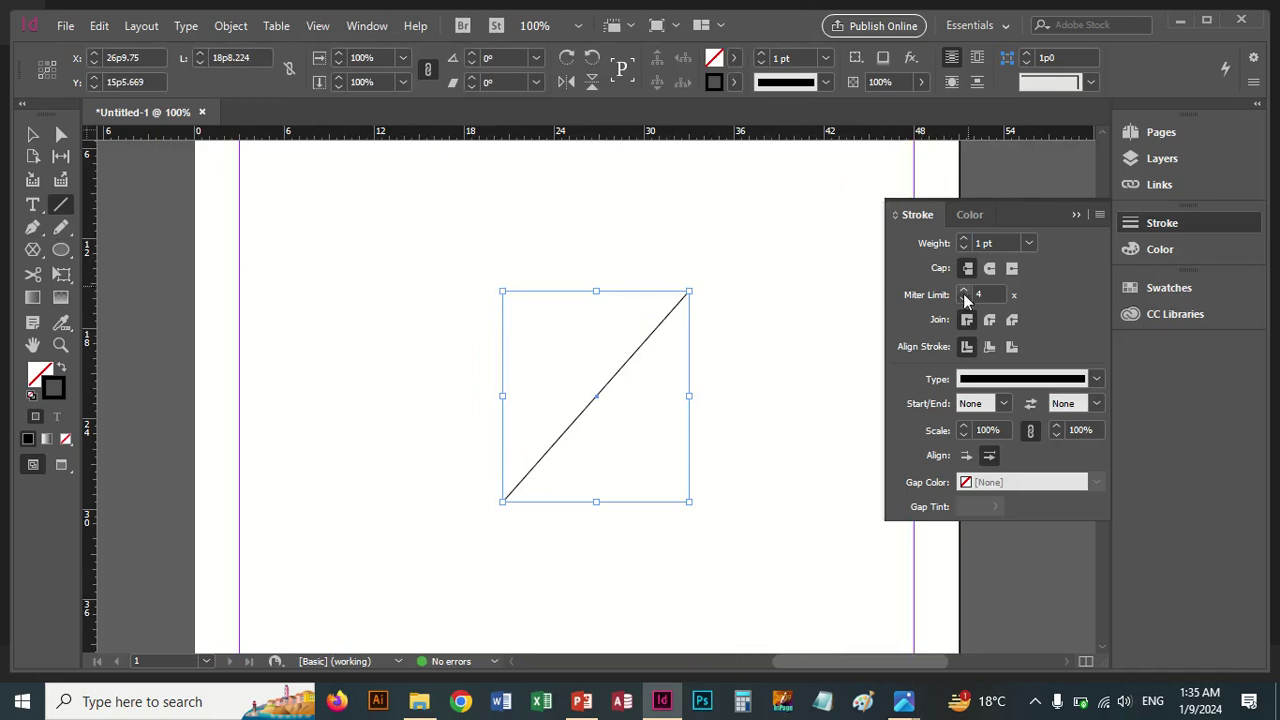
Set the diagonal line's stroke weight to 7 pt and its stroke color to magenta C=0 M=100 Y=0 K=0.
left_click(964, 239)
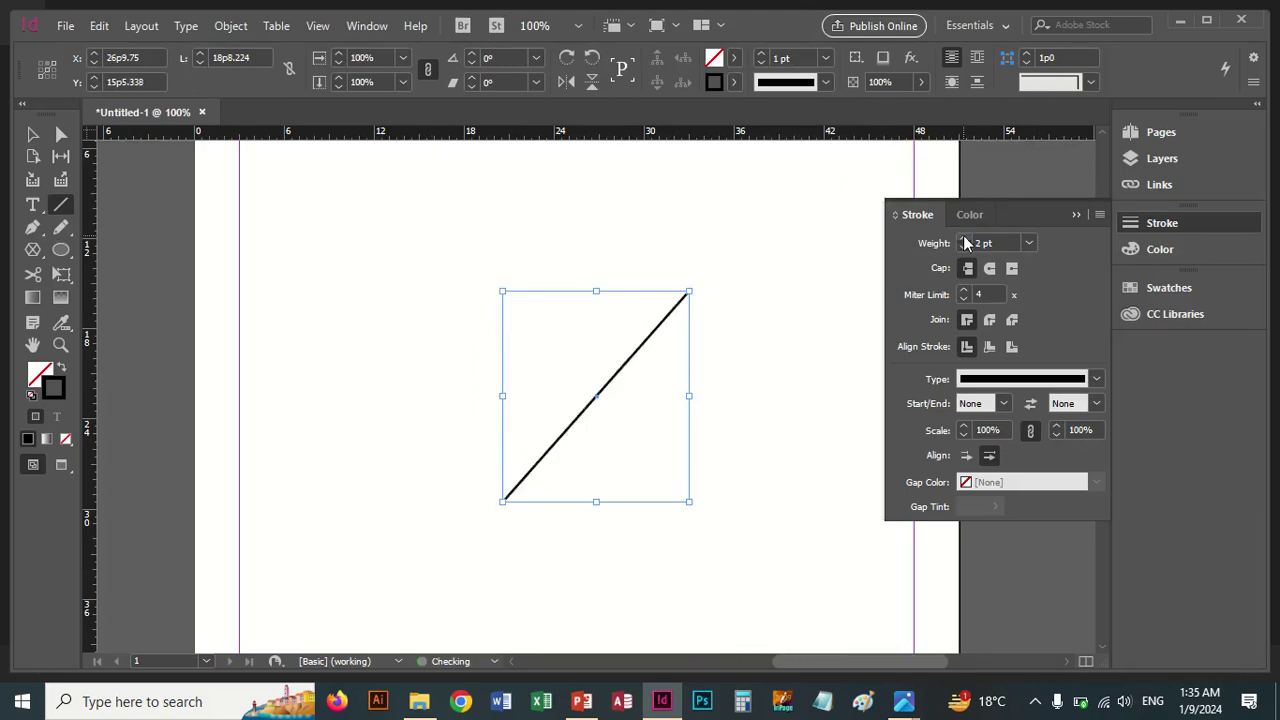
left_click(964, 239)
left_click(964, 239)
left_click(964, 239)
left_click(964, 239)
left_click(964, 239)
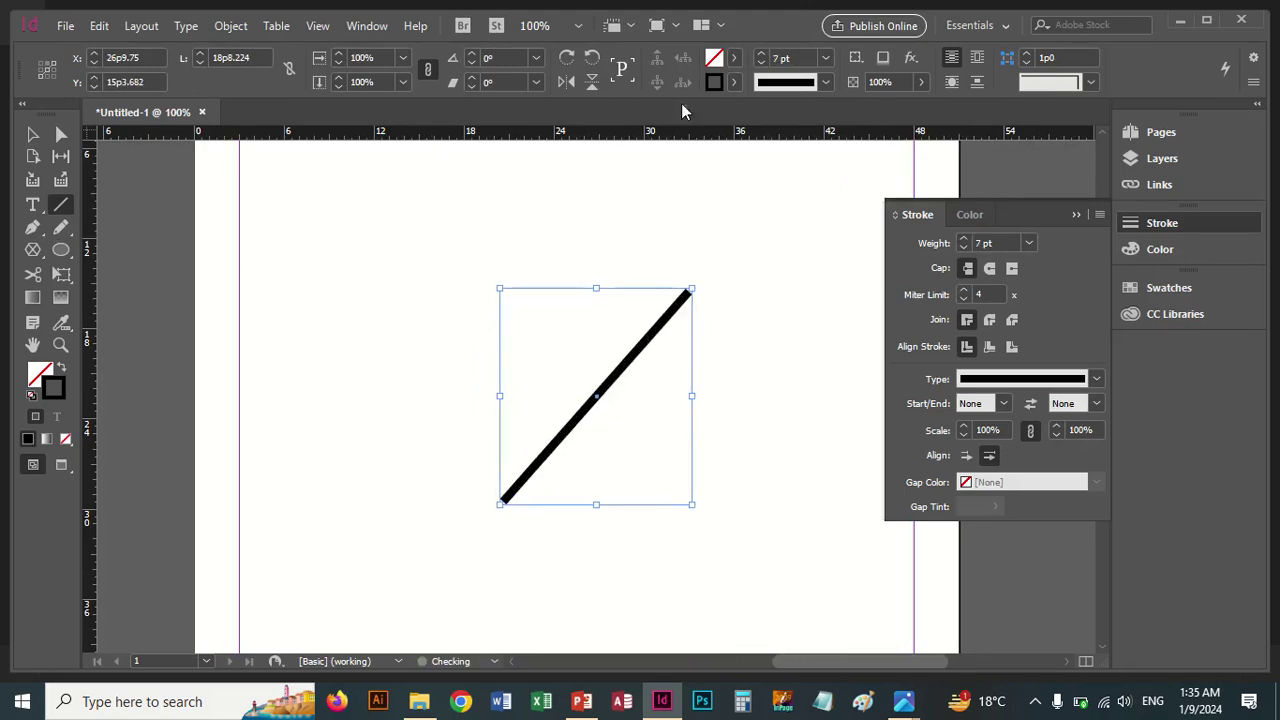
left_click(736, 83)
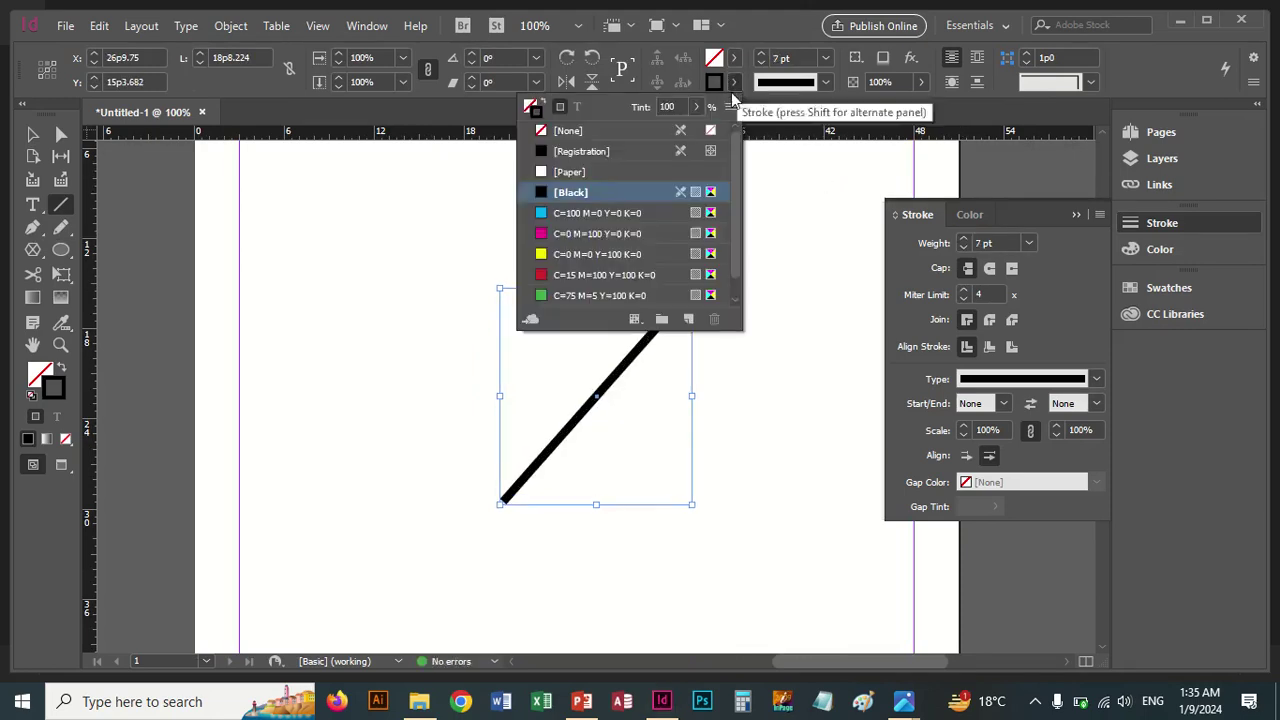
left_click(548, 236)
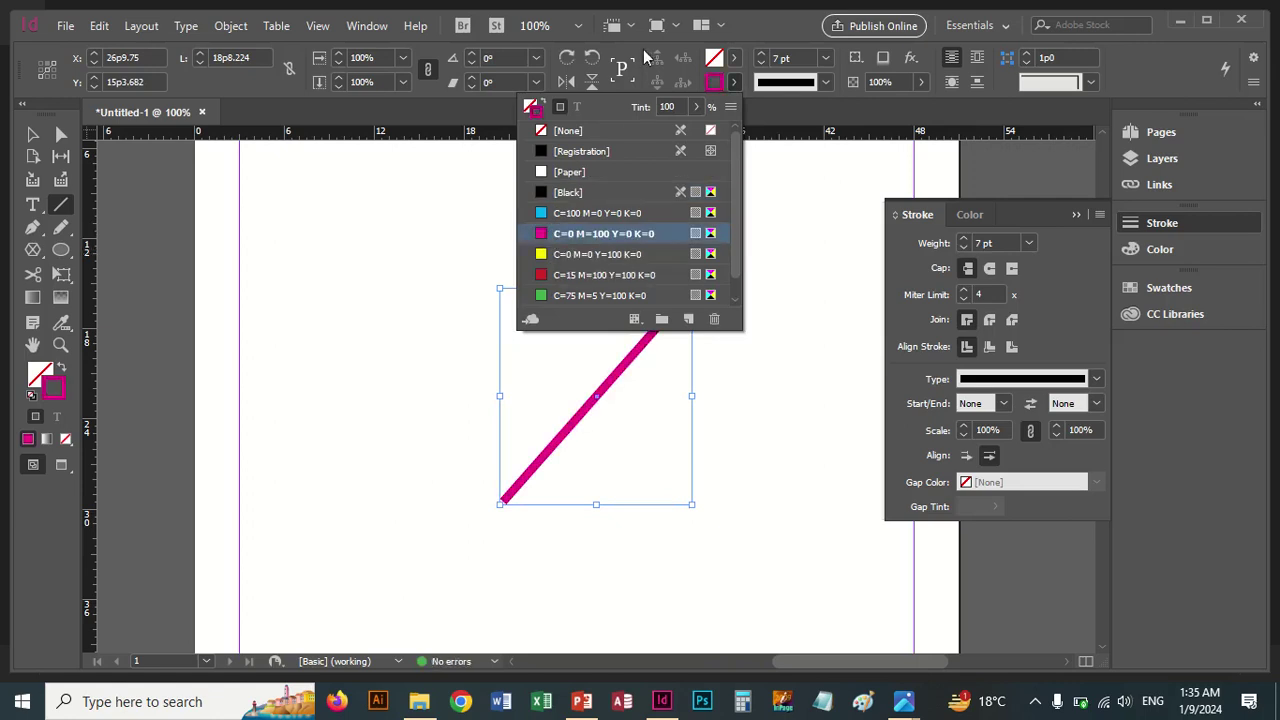
left_click(737, 86)
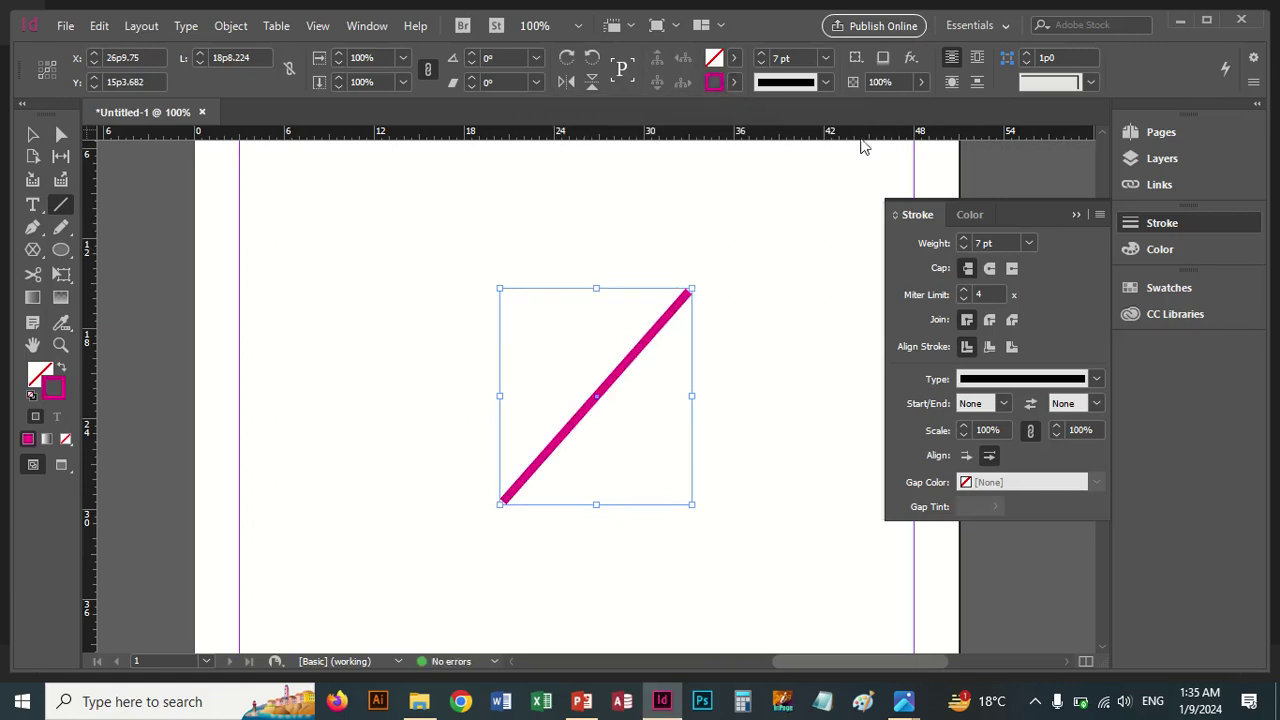
Apply the Round Cap to the magenta line and deselect it to inspect its ends.
left_click(968, 269)
left_click(990, 270)
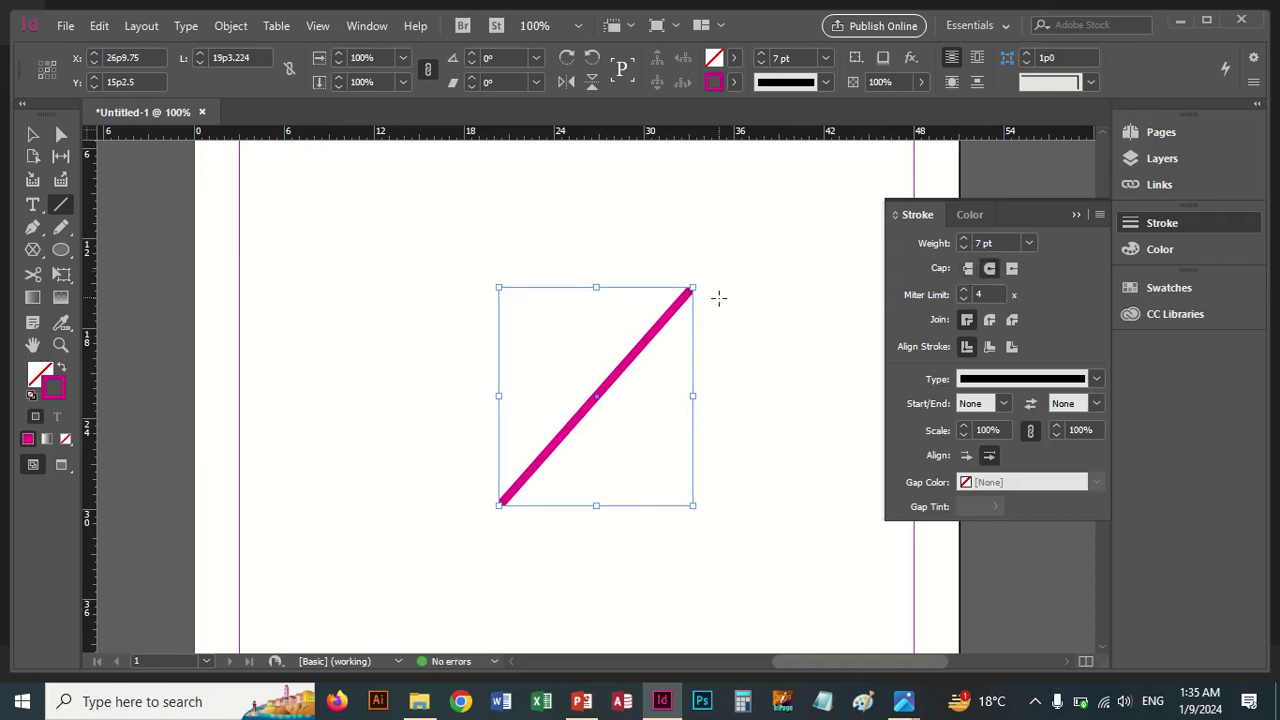
left_click(32, 134)
left_click(724, 375)
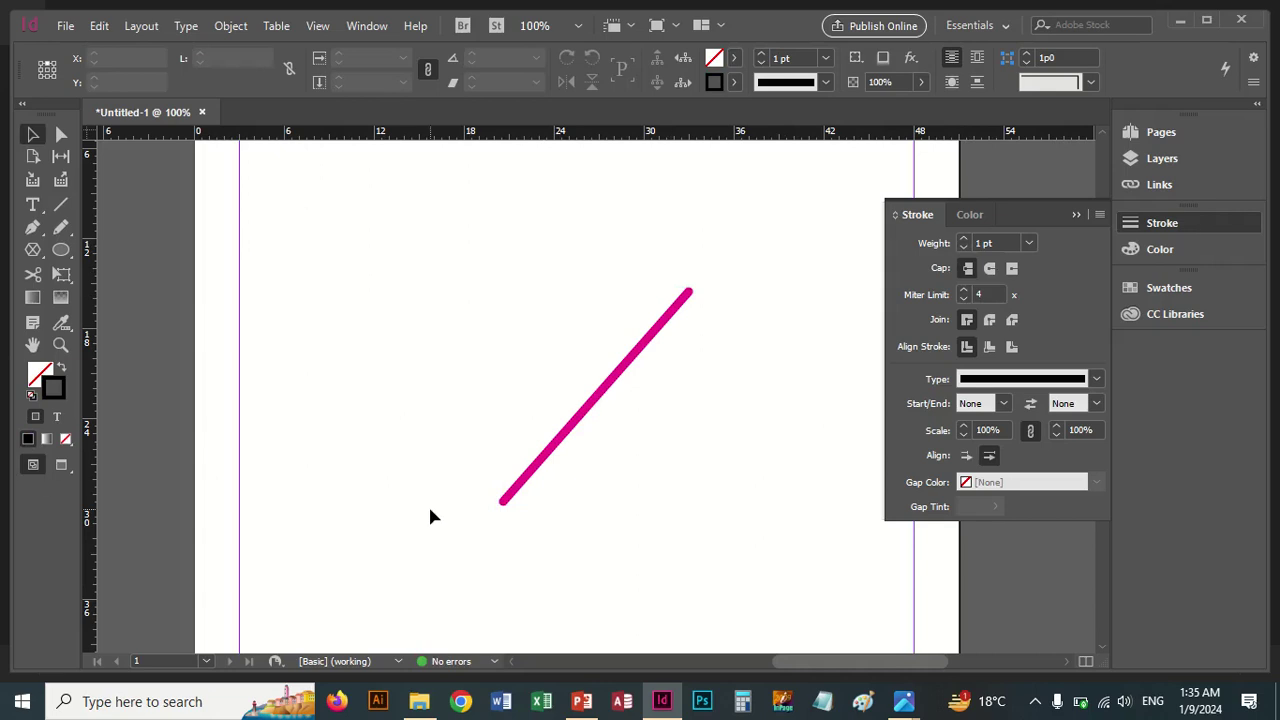
key("ctrl+equal")
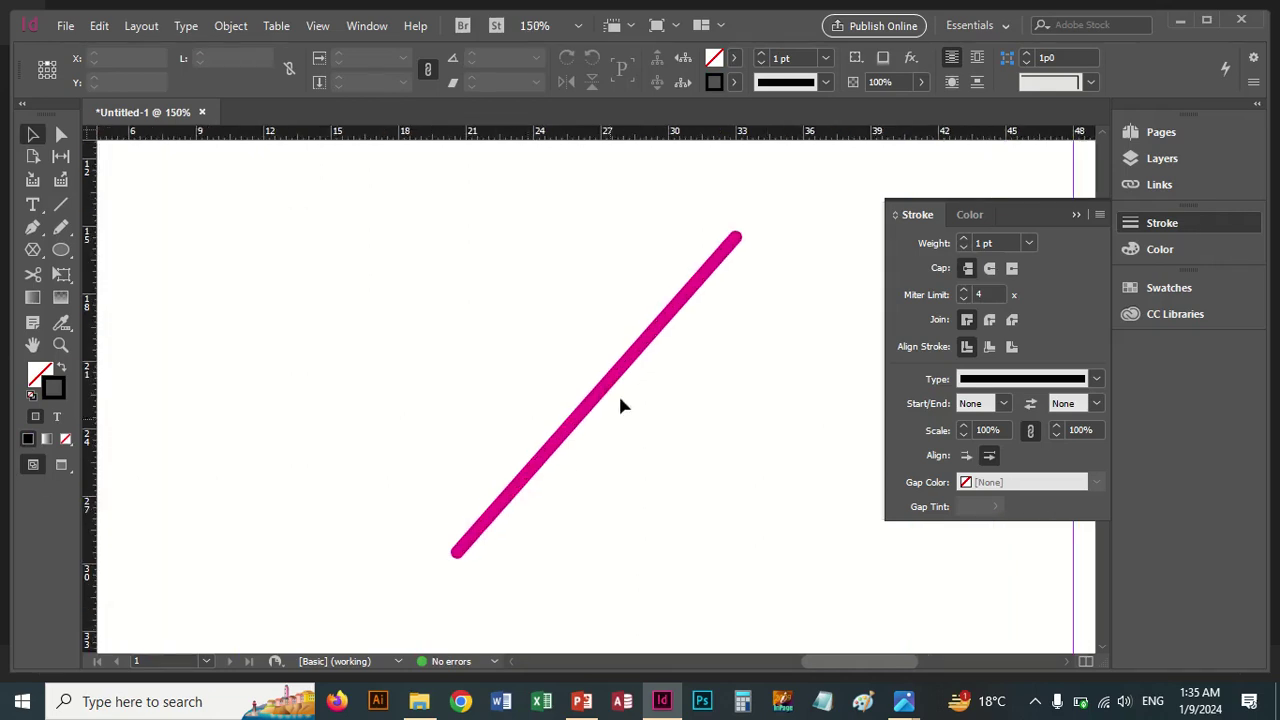
Compare the Projecting, Butt and Round caps on the magenta line, ending with the Butt Cap.
left_click(620, 370)
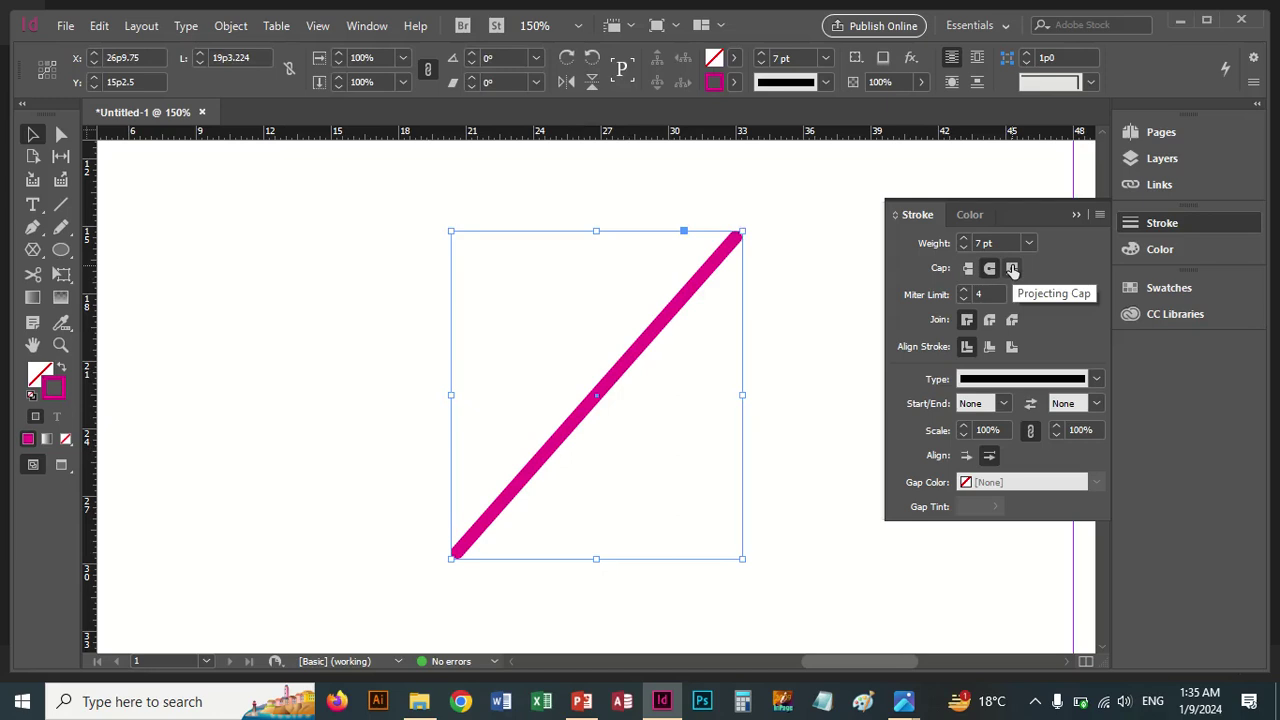
left_click(1012, 269)
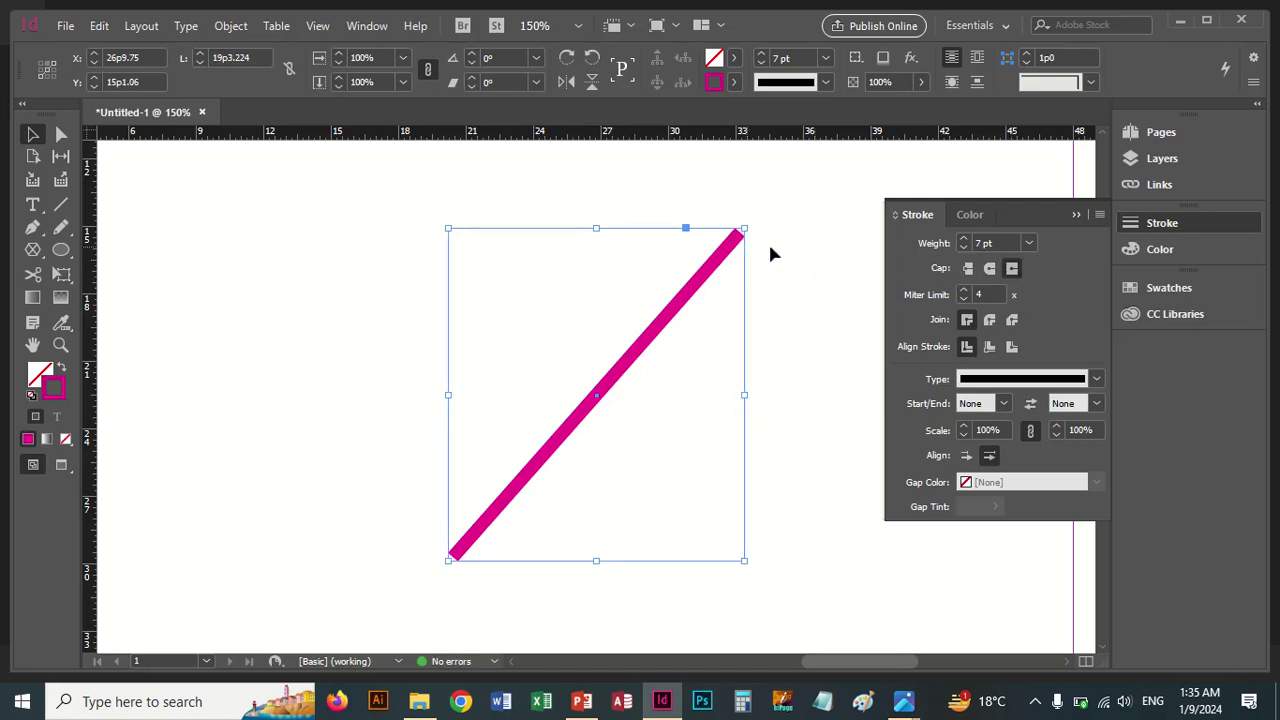
left_click(968, 270)
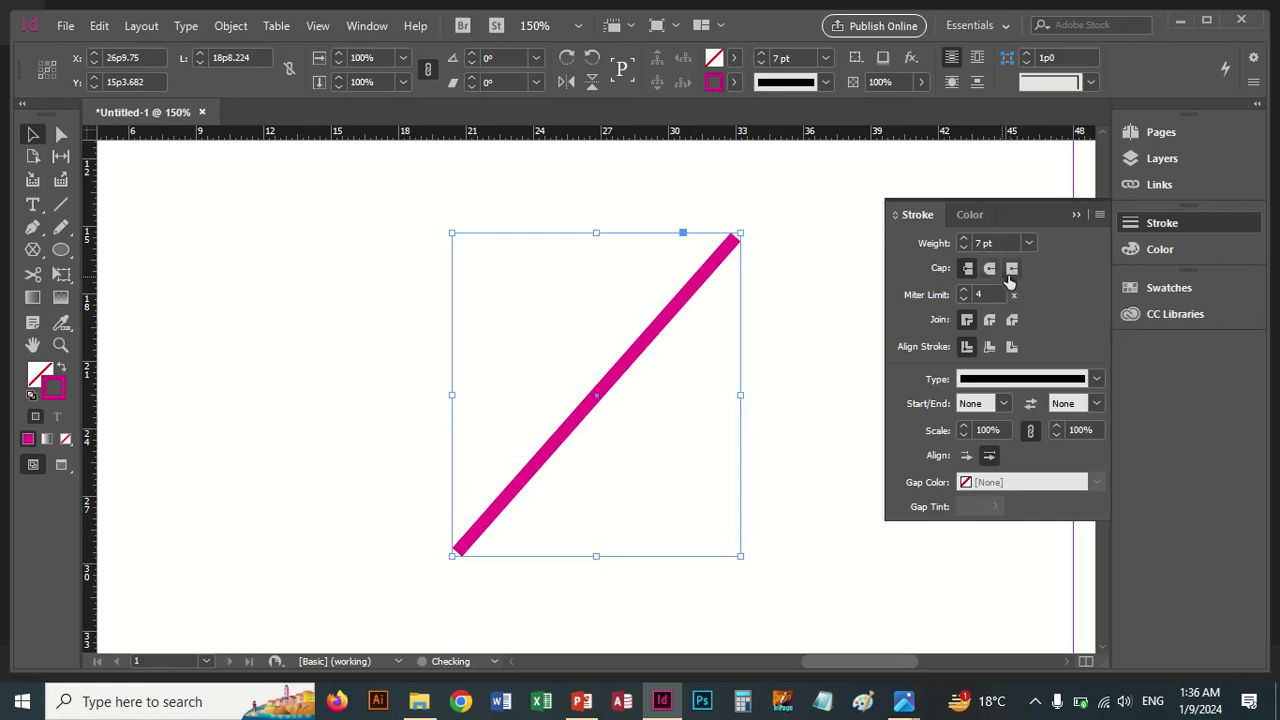
left_click(1012, 269)
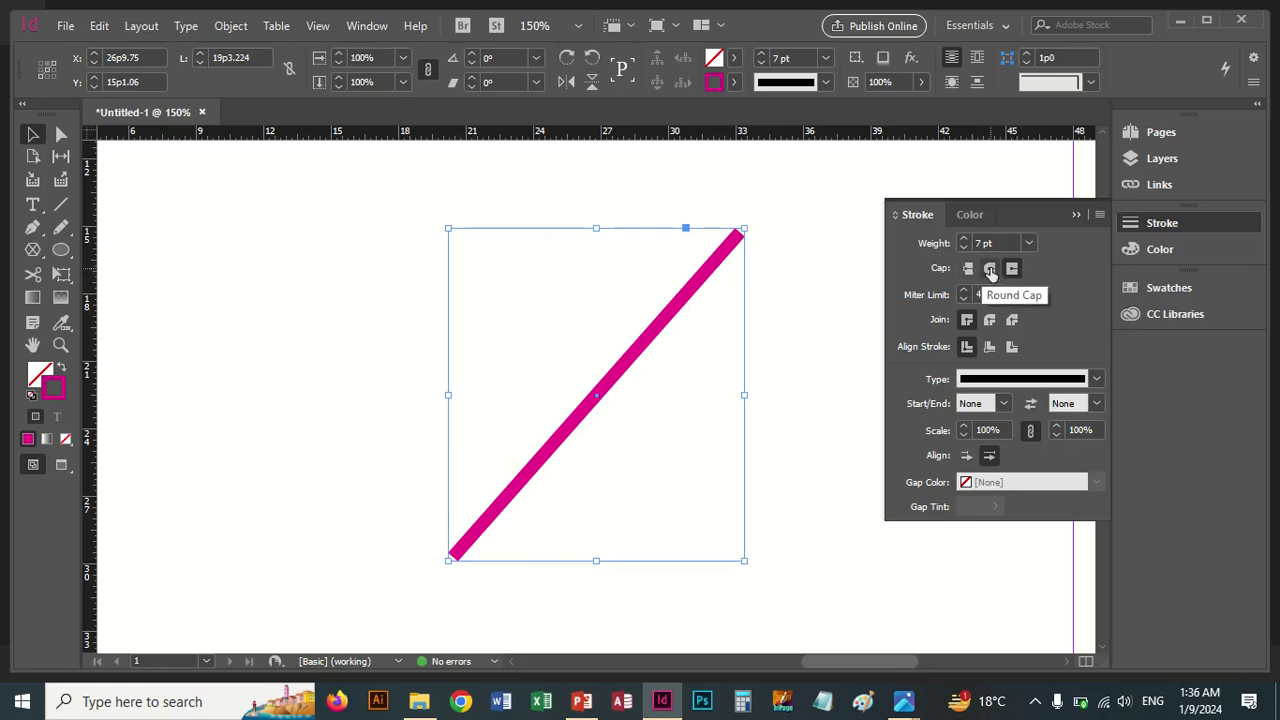
left_click(990, 271)
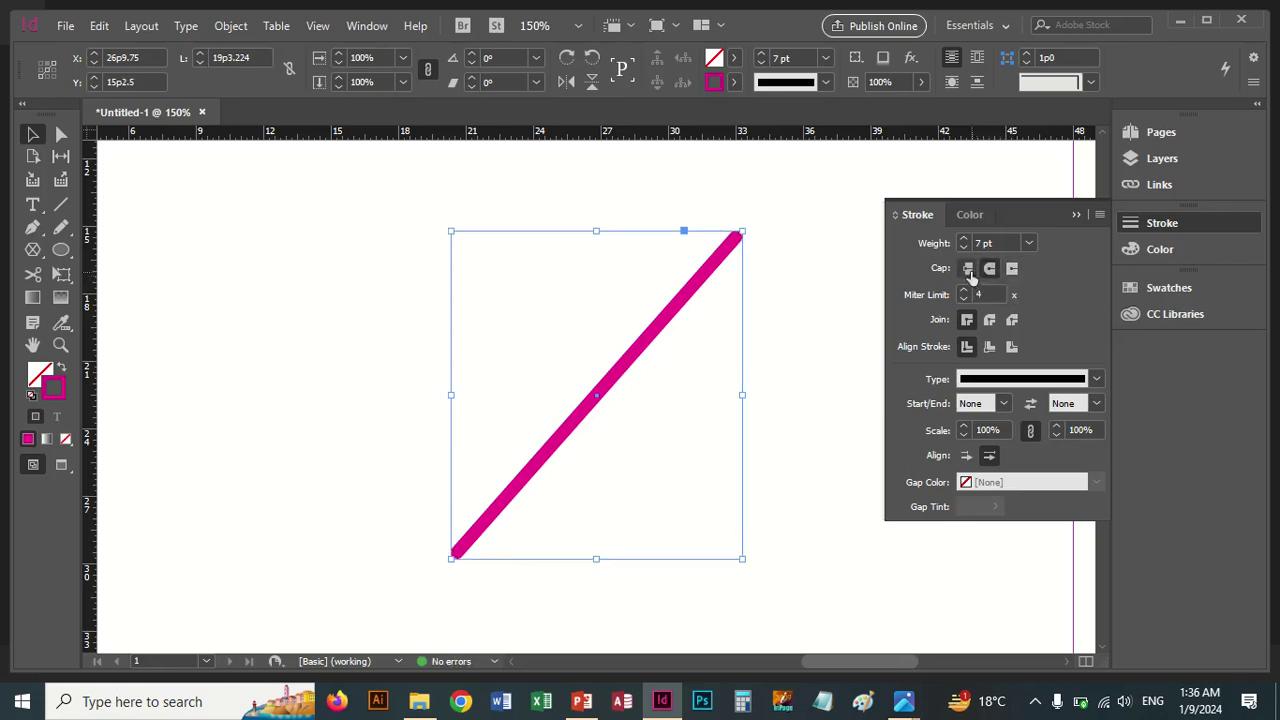
left_click(968, 270)
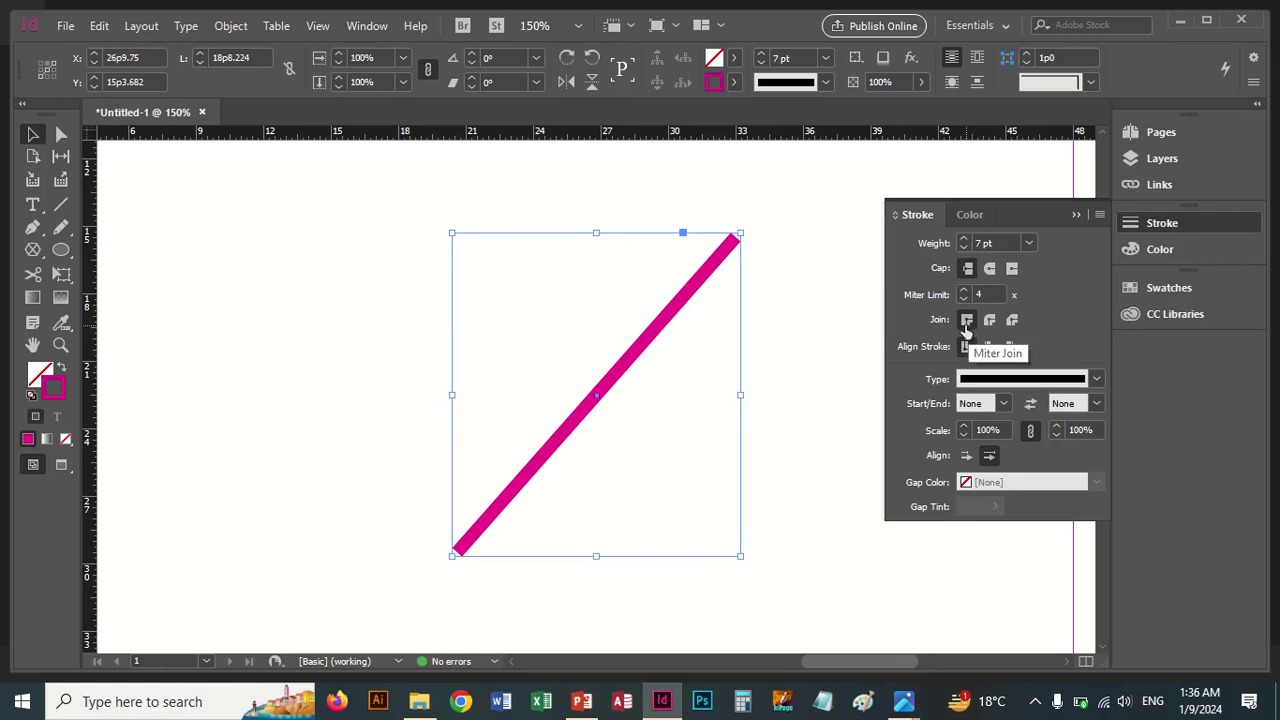
Draw an open two-segment Pen path with a sharp peak, about 10p wide, to the left of the magenta line.
left_click(32, 227)
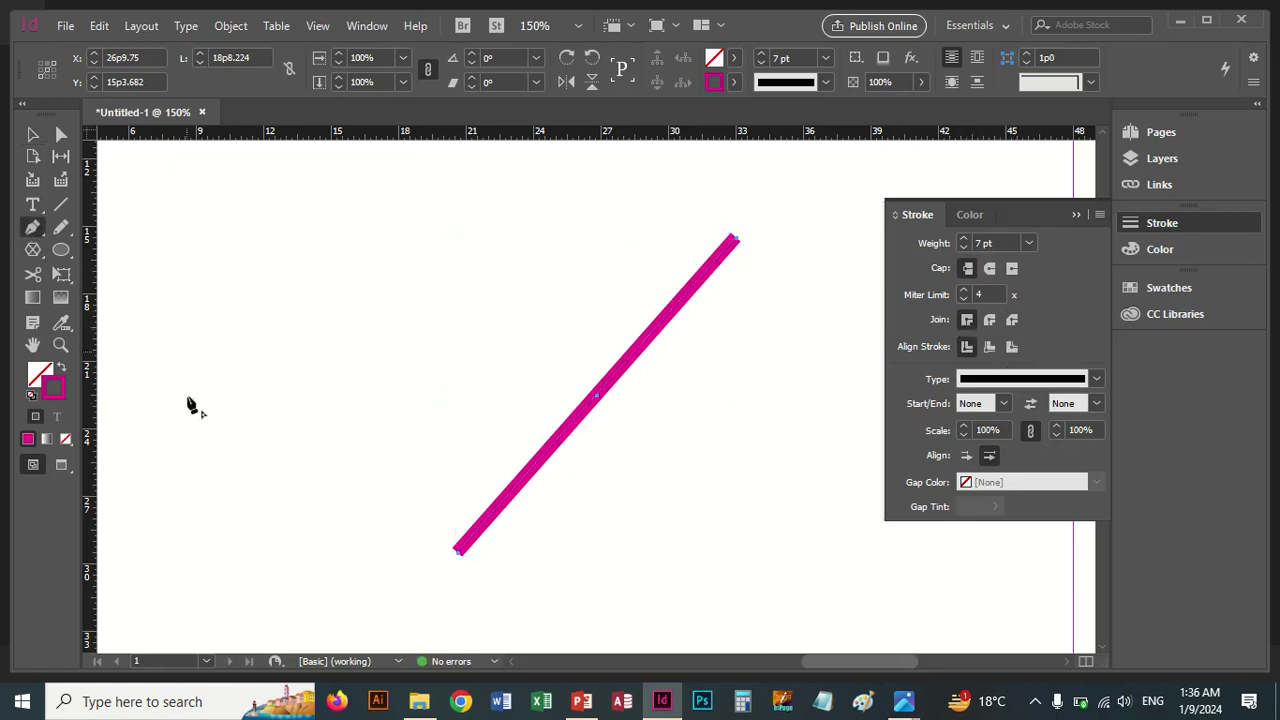
left_click(227, 442)
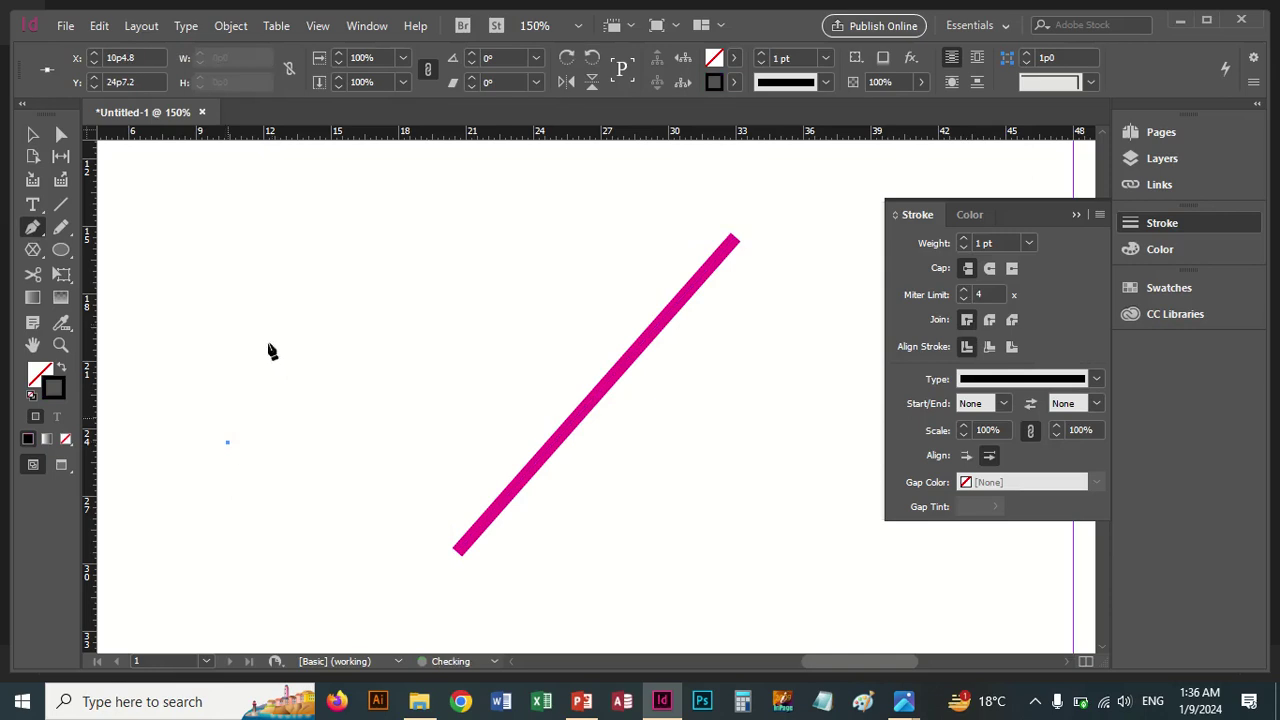
left_click(269, 252)
left_click(453, 410)
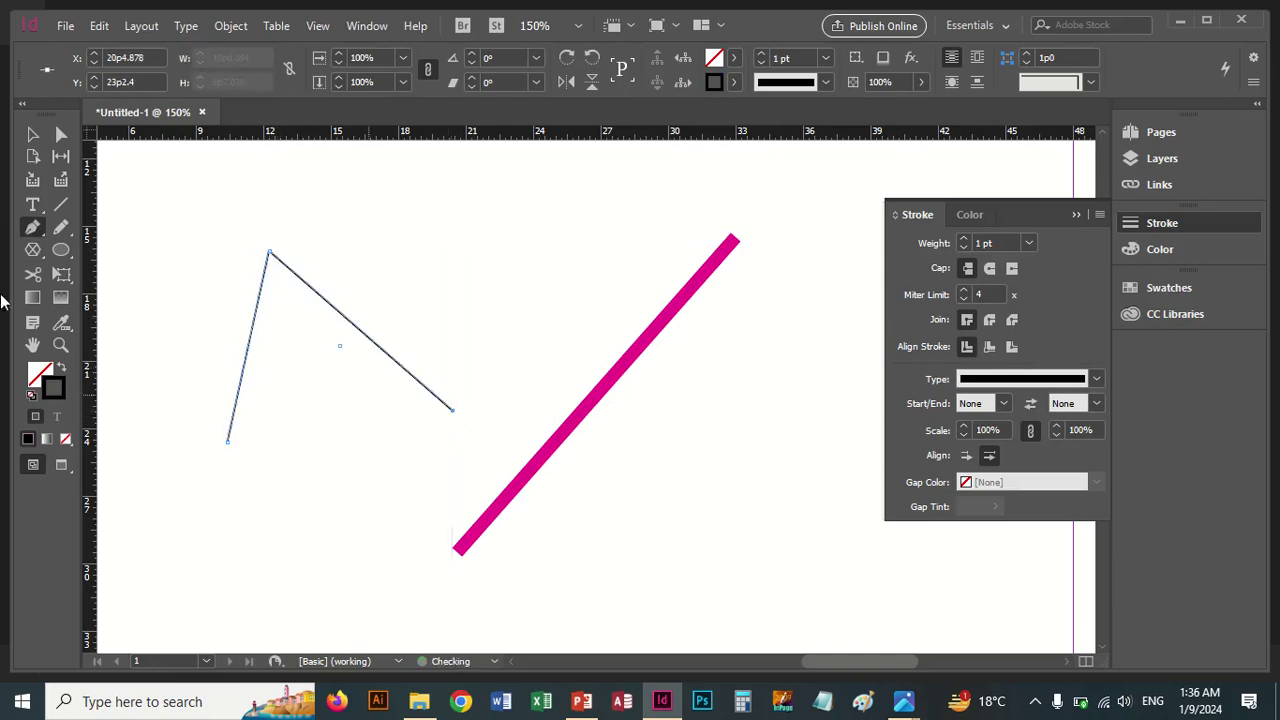
Set the open two-segment path's stroke color to green C=75 M=5 Y=100 K=0 and its stroke weight to 7 pt.
left_click(736, 82)
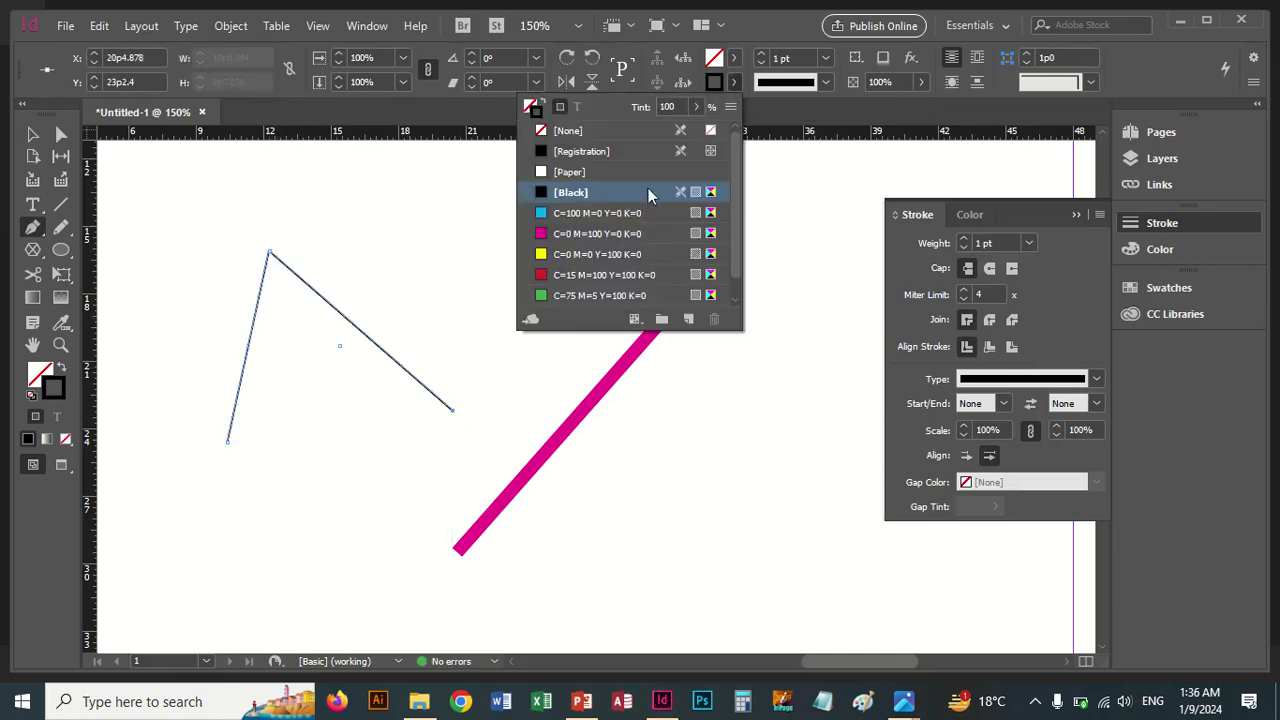
left_click(548, 296)
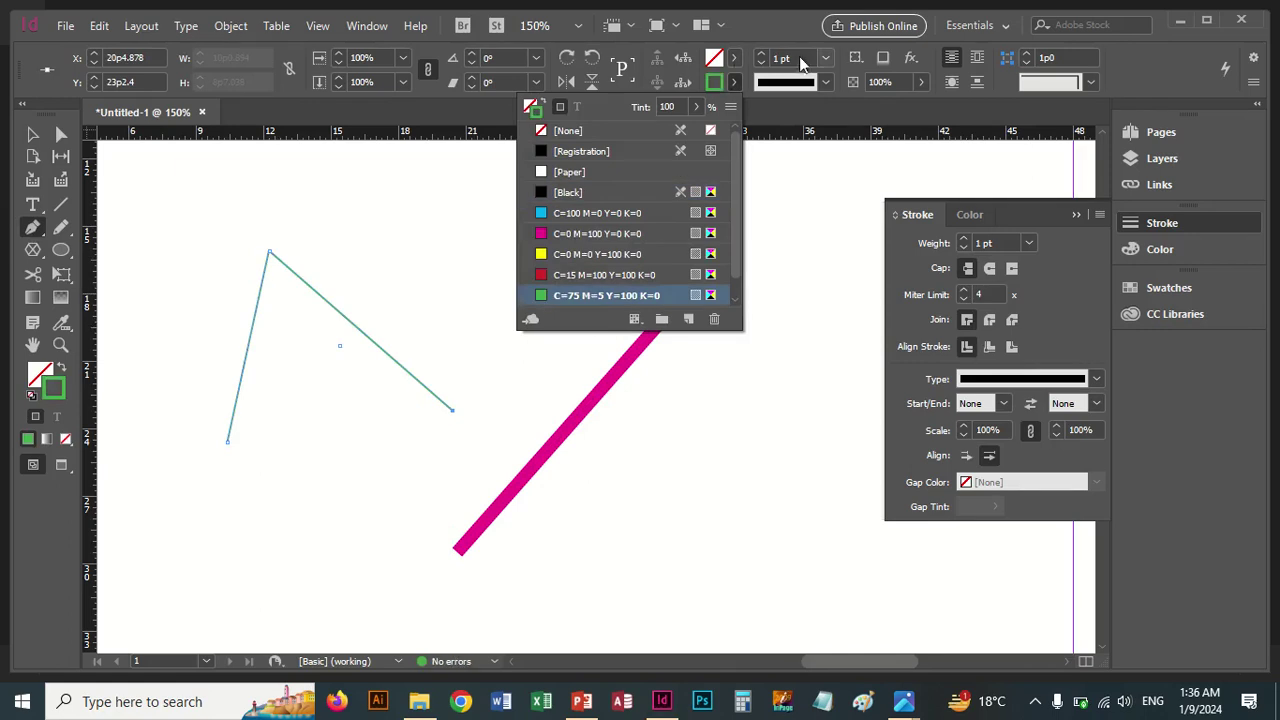
left_click(734, 57)
left_click(761, 53)
left_click(761, 53)
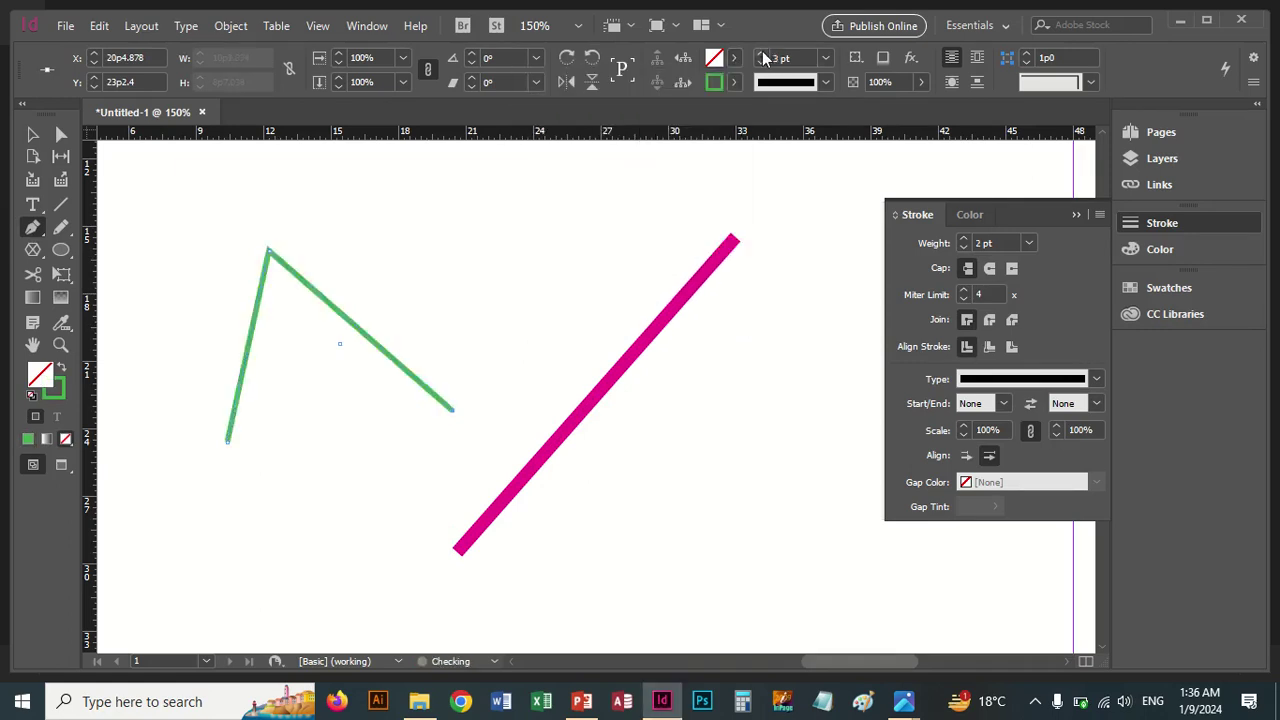
left_click(761, 53)
left_click(761, 53)
left_click(761, 53)
left_click(761, 53)
left_click(761, 53)
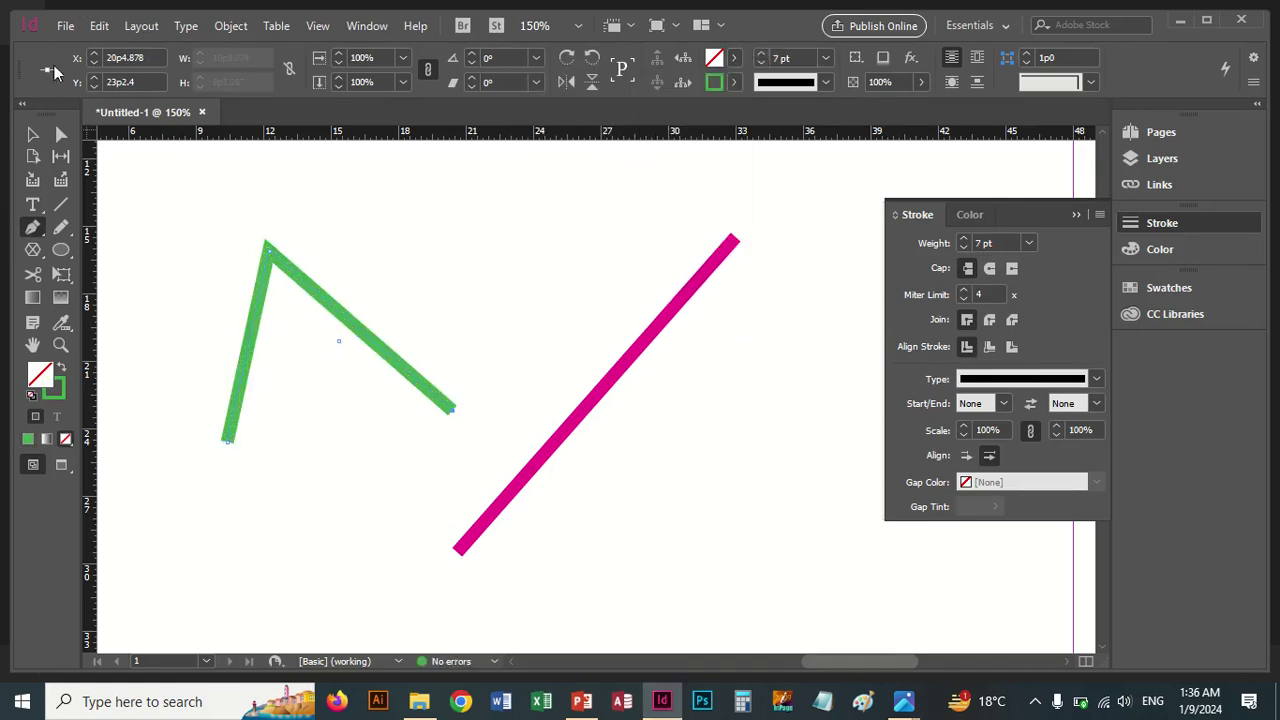
Compare the Round, Bevel and Miter joins on the green path's peak, ending with the Bevel Join.
left_click(32, 134)
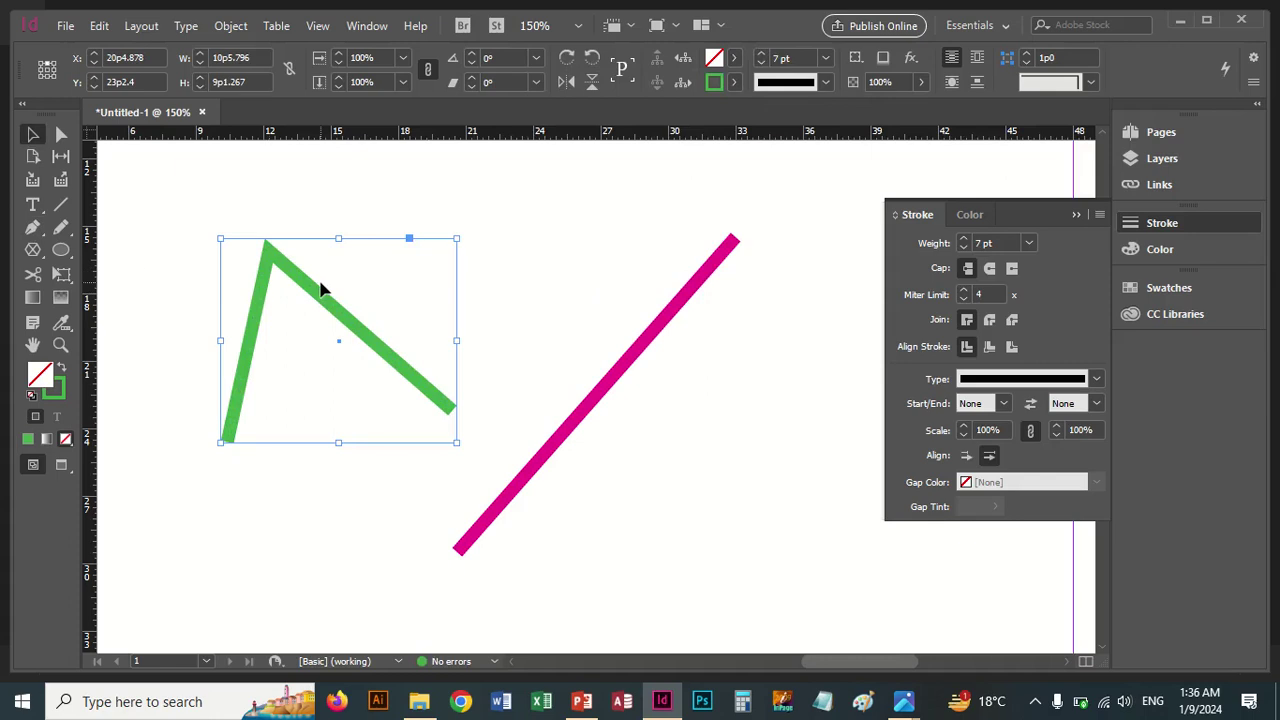
key("ctrl+equal")
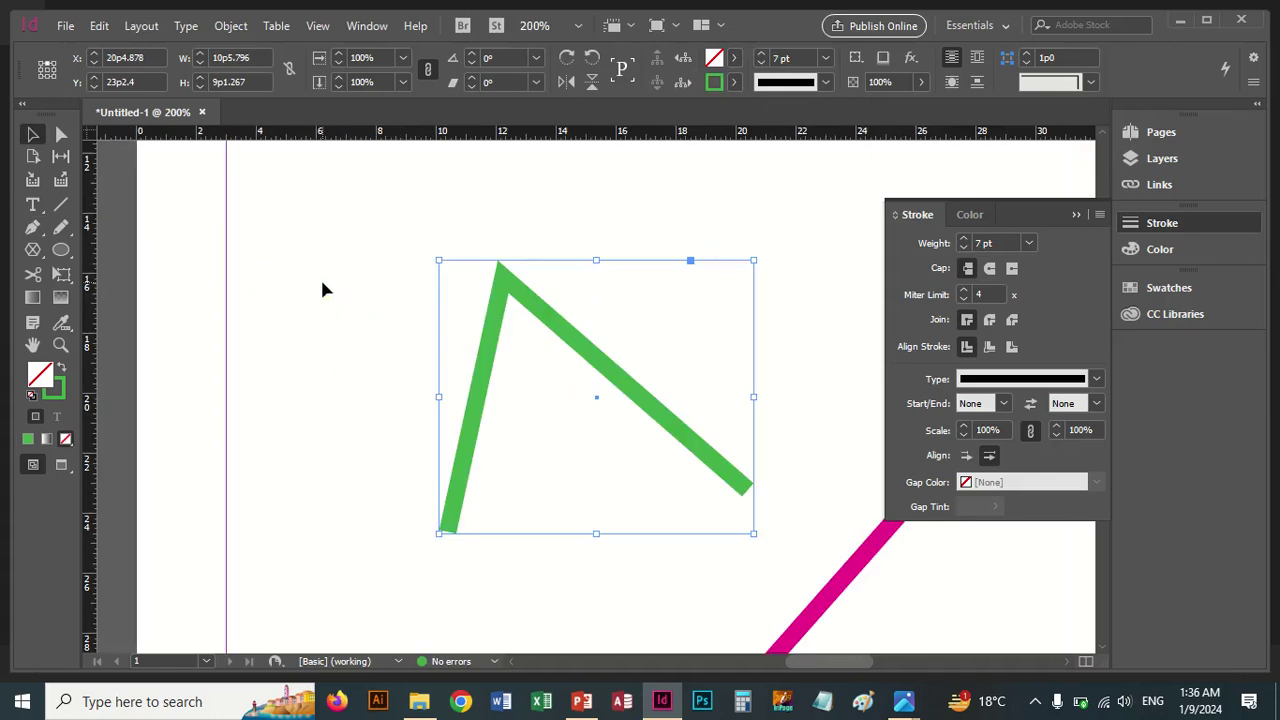
left_click(989, 320)
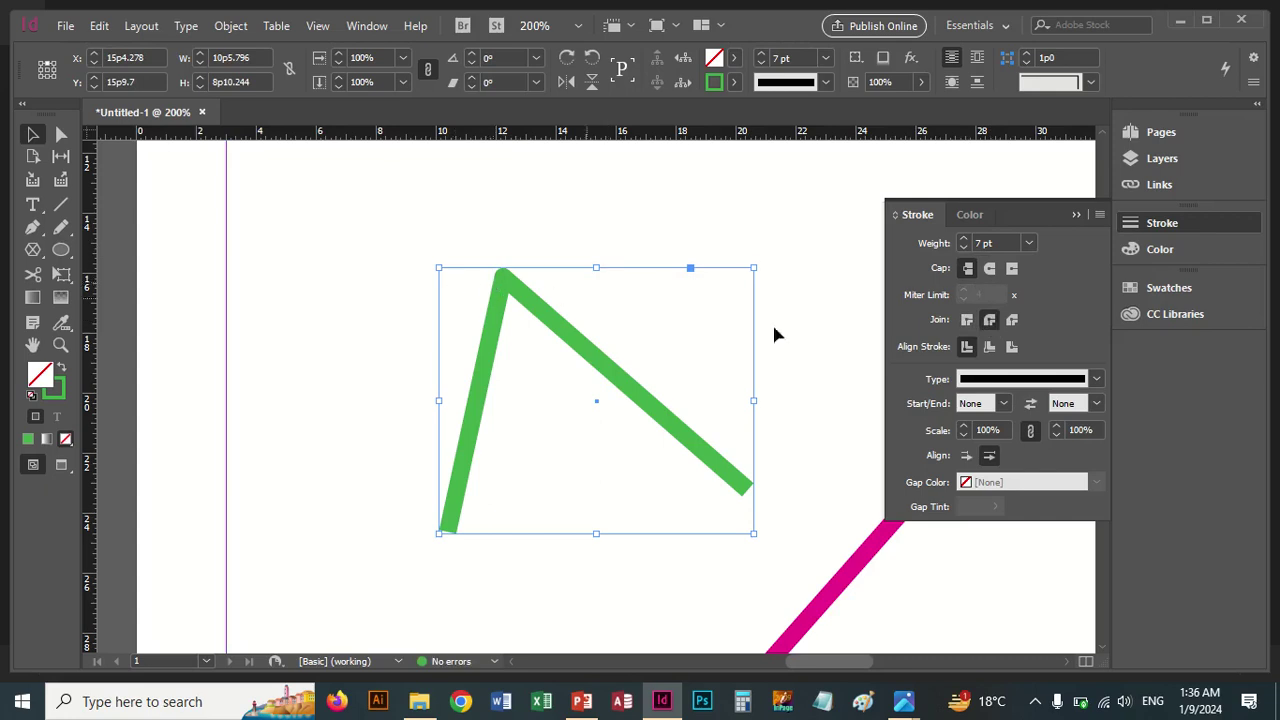
left_click(1014, 320)
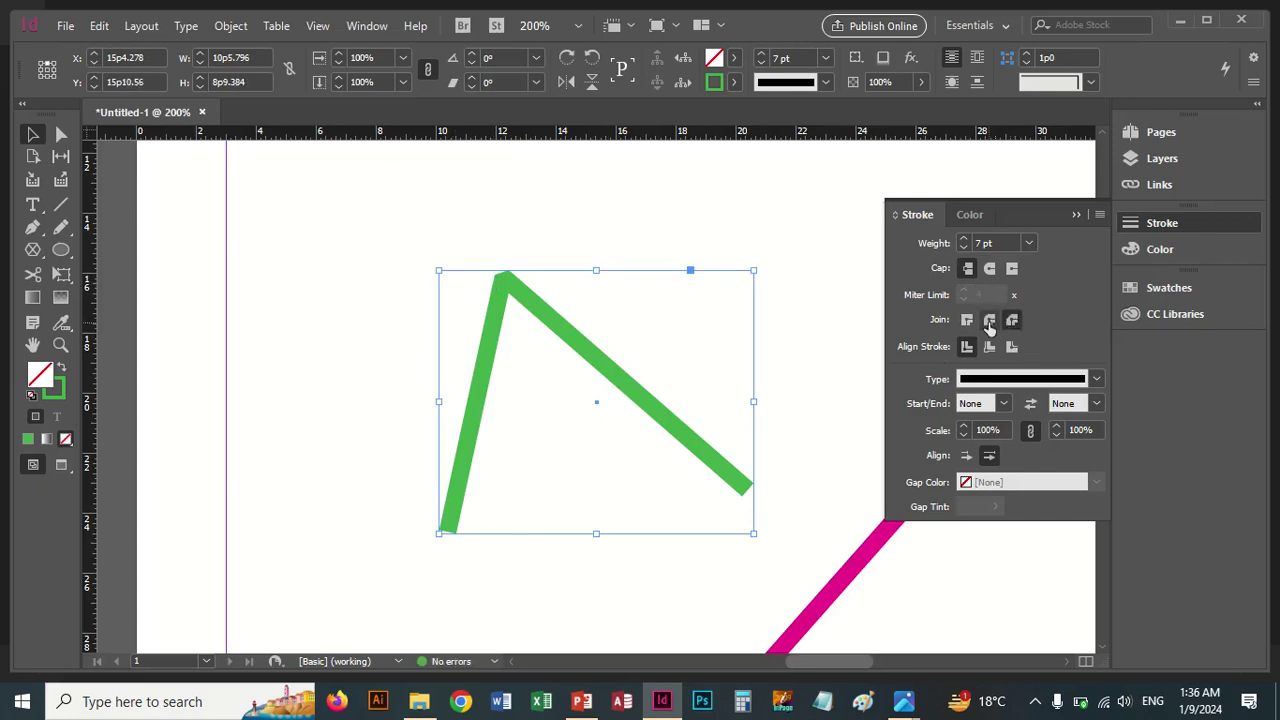
left_click(967, 320)
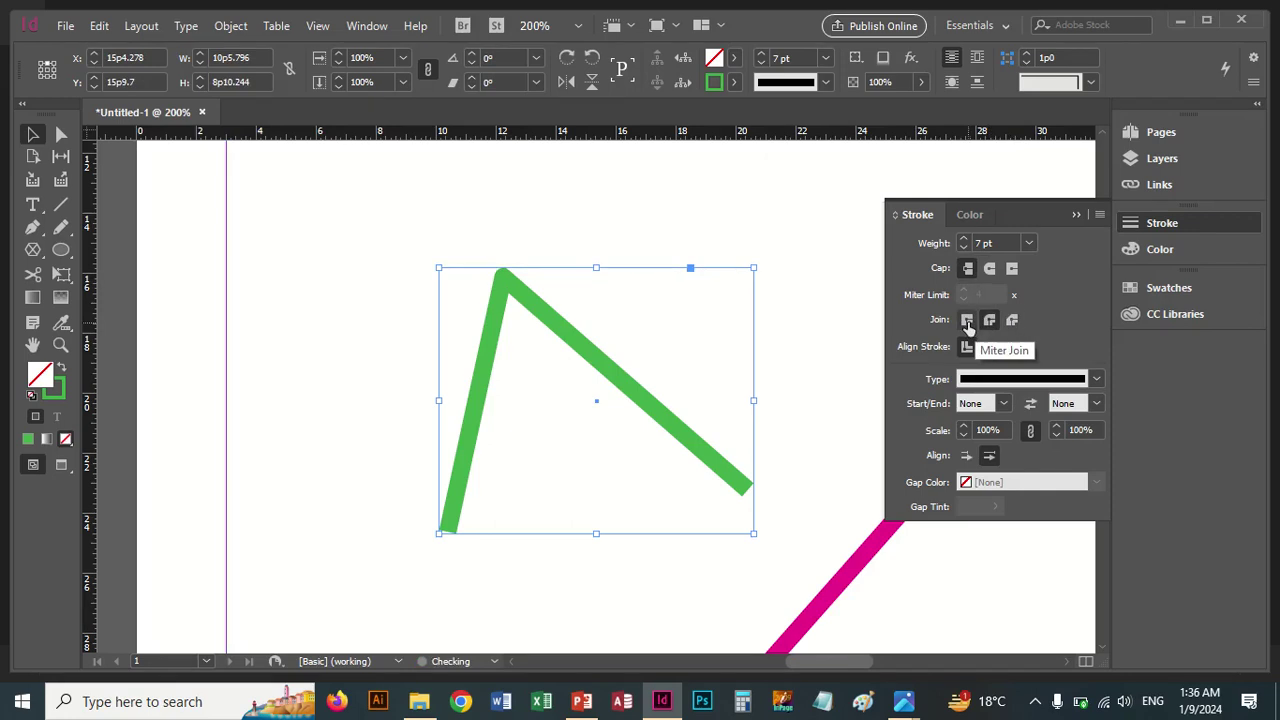
left_click(967, 320)
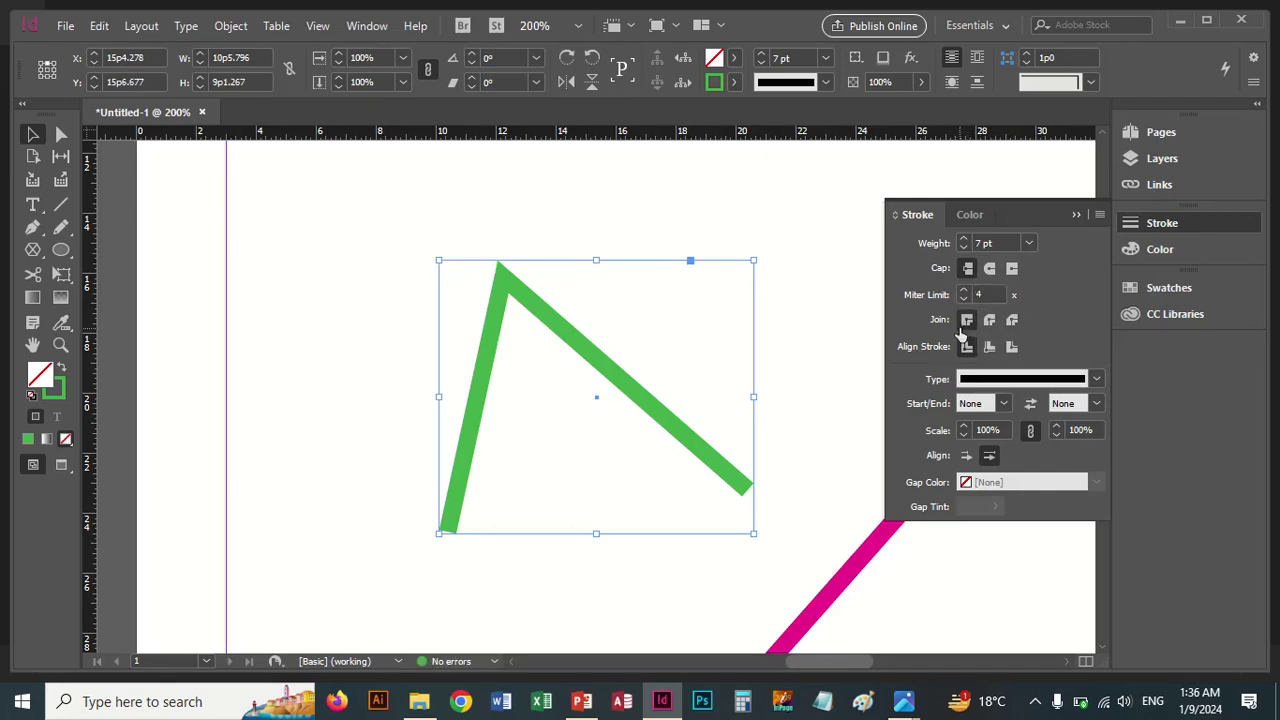
left_click(1013, 321)
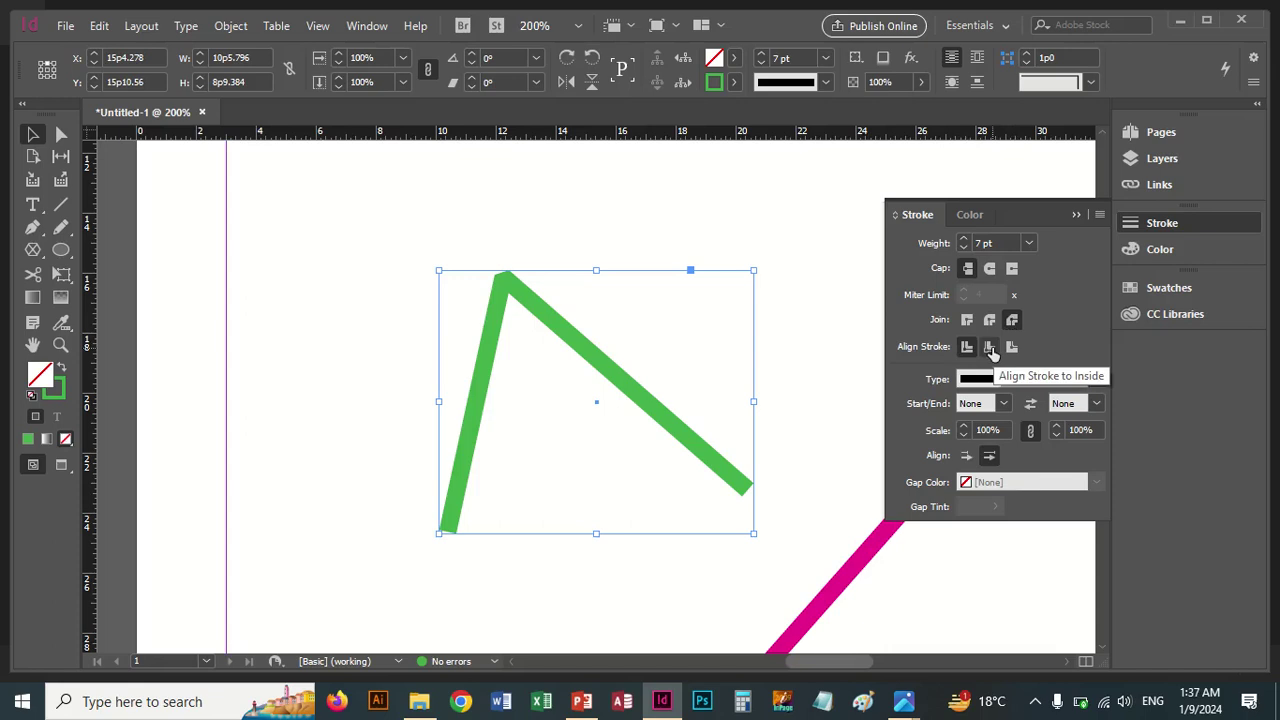
Move the magenta line so that it crosses the longer segment of the green path.
left_click(31, 135)
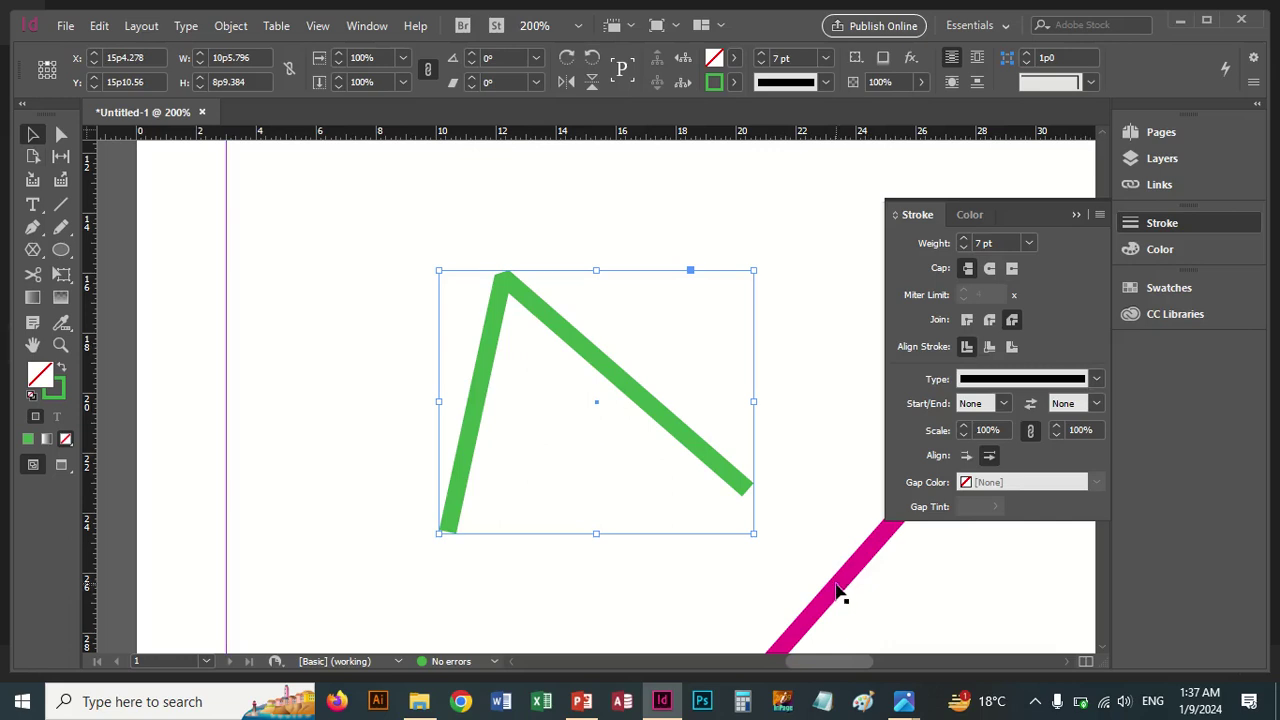
left_click_drag(840, 594, 265, 394)
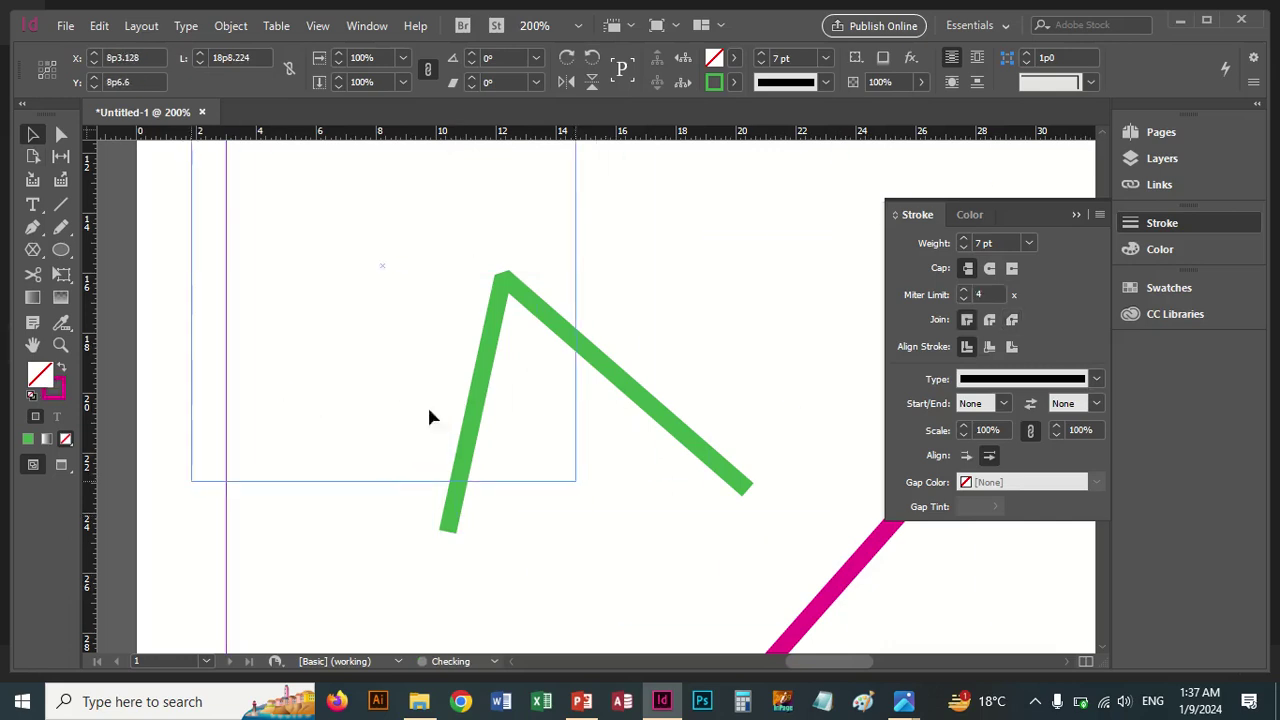
left_click_drag(377, 280, 556, 439)
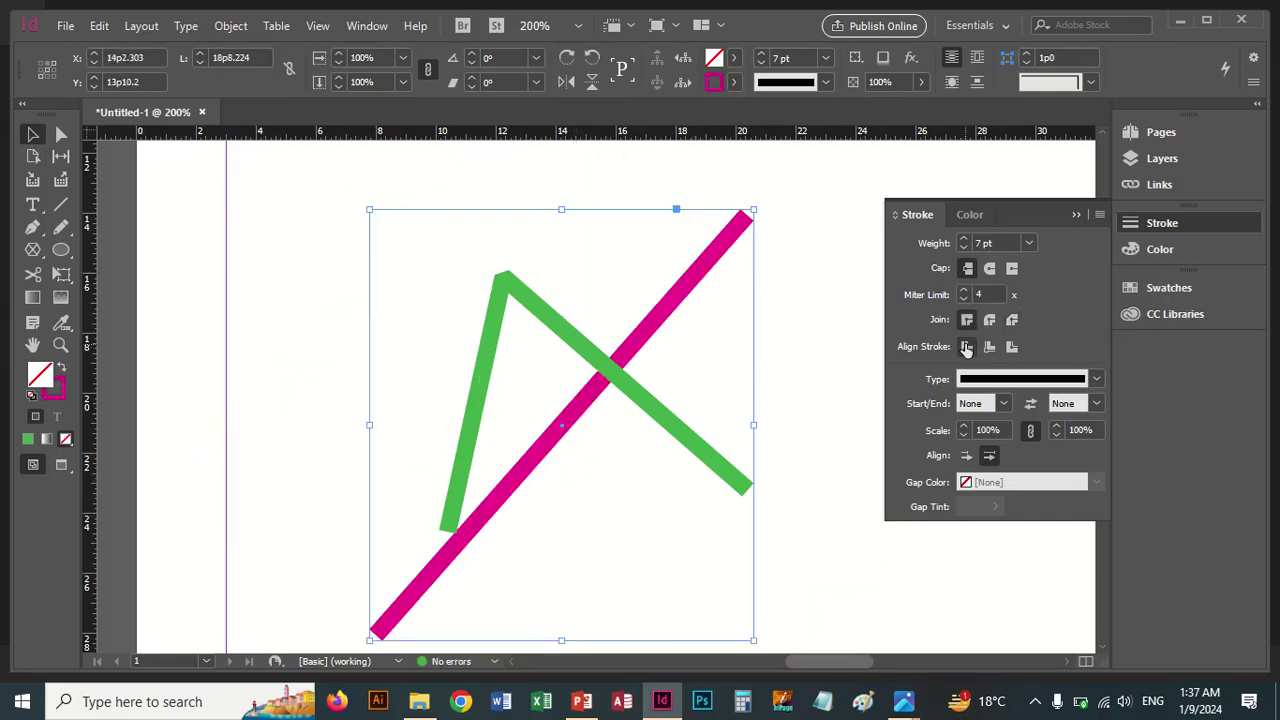
Compare the Center, Inside and Outside stroke alignments on the magenta line, ending with Align Stroke to Outside.
left_click(1010, 347)
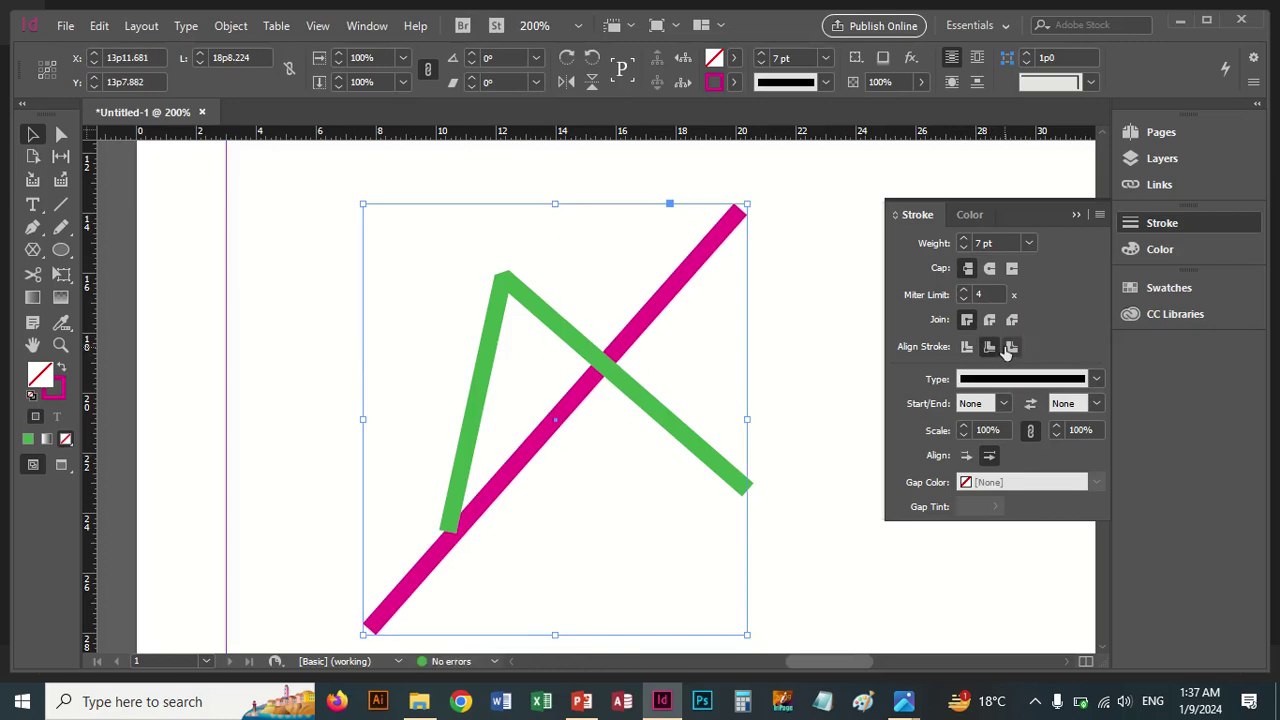
left_click(1012, 348)
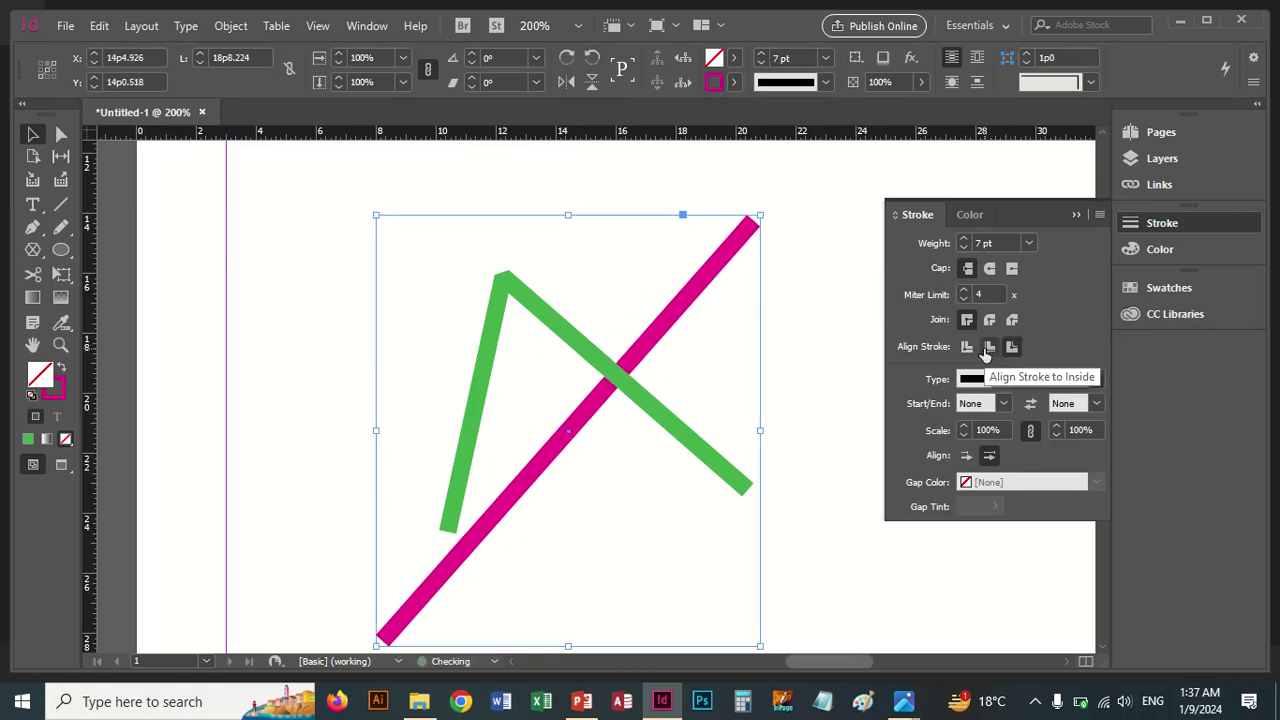
left_click(986, 349)
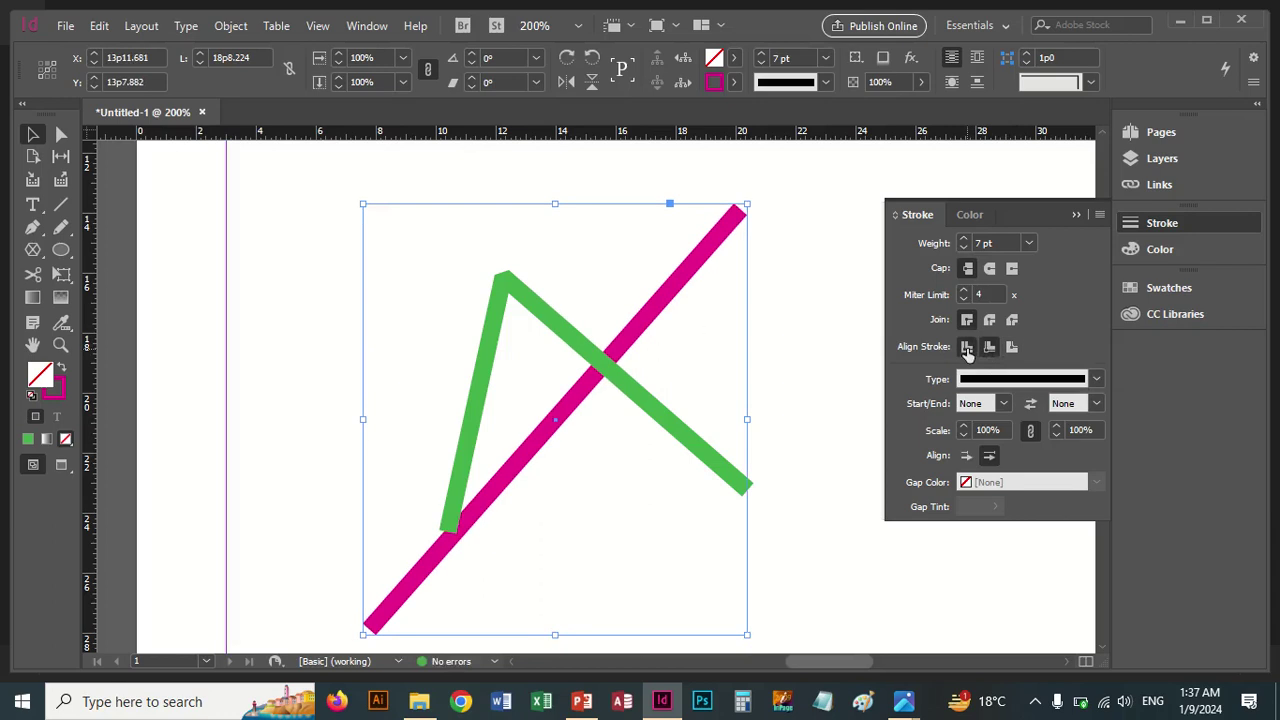
left_click(967, 348)
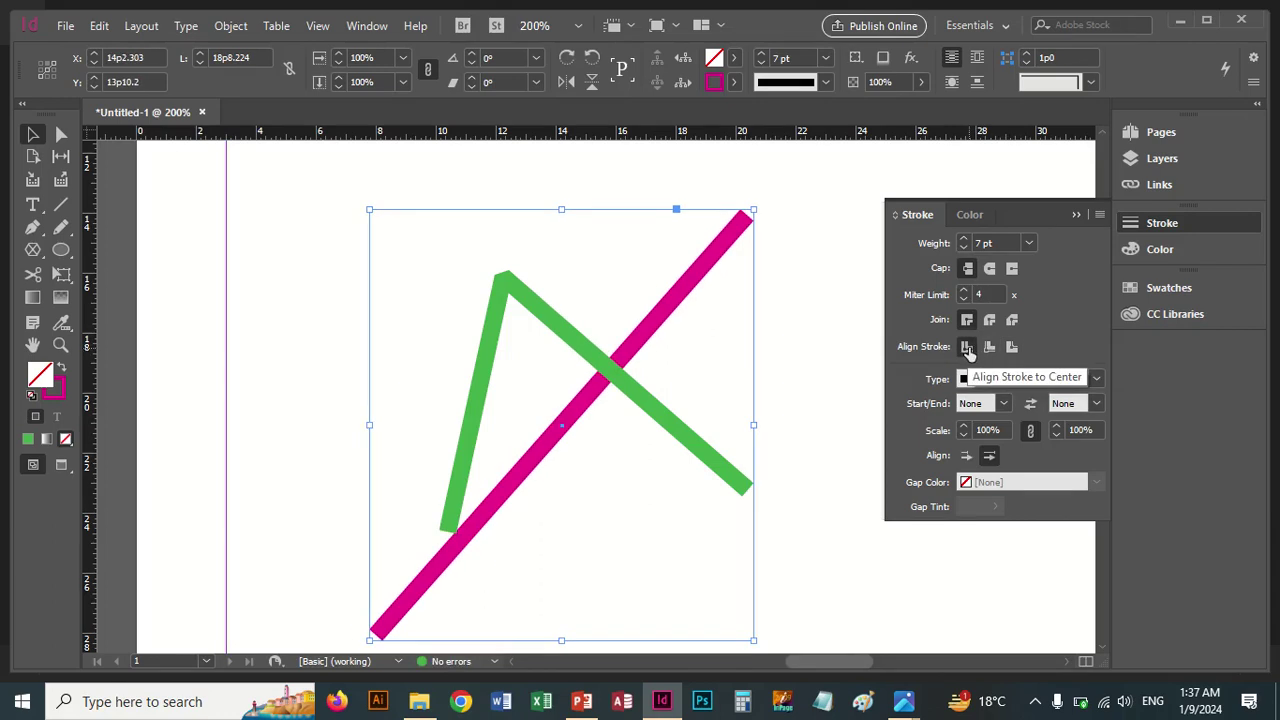
left_click(989, 348)
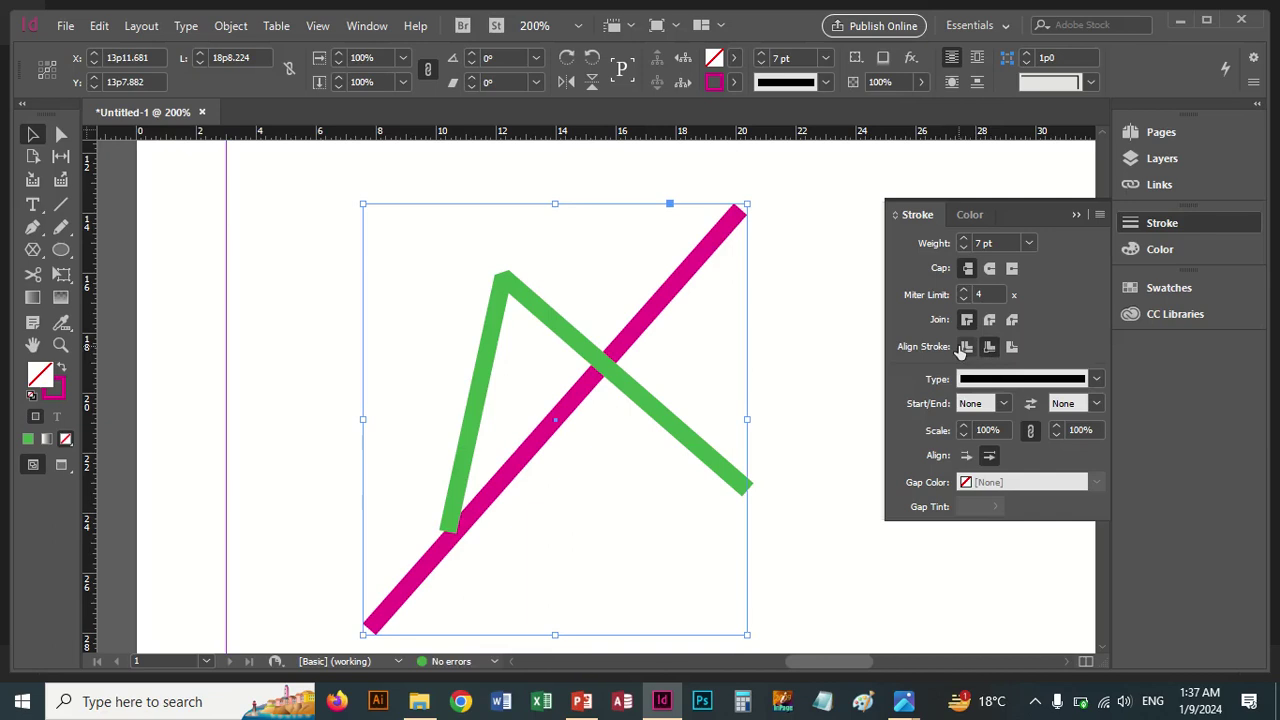
left_click(963, 348)
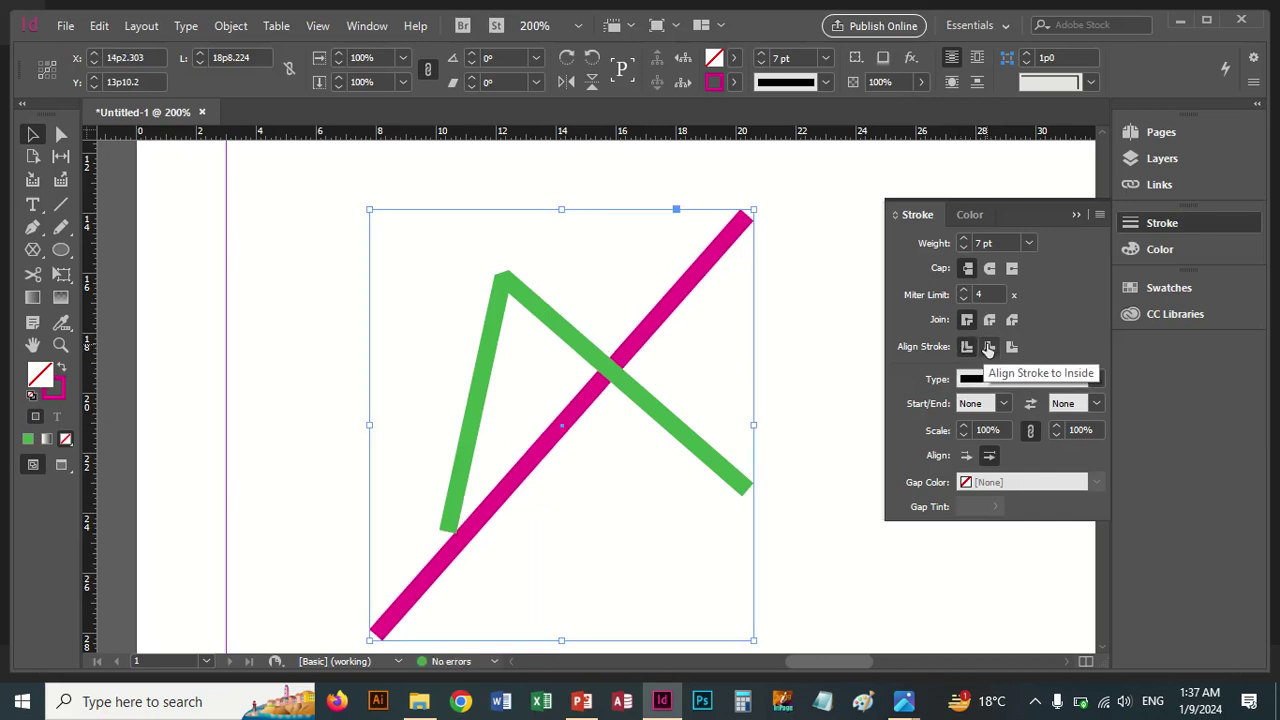
left_click(988, 348)
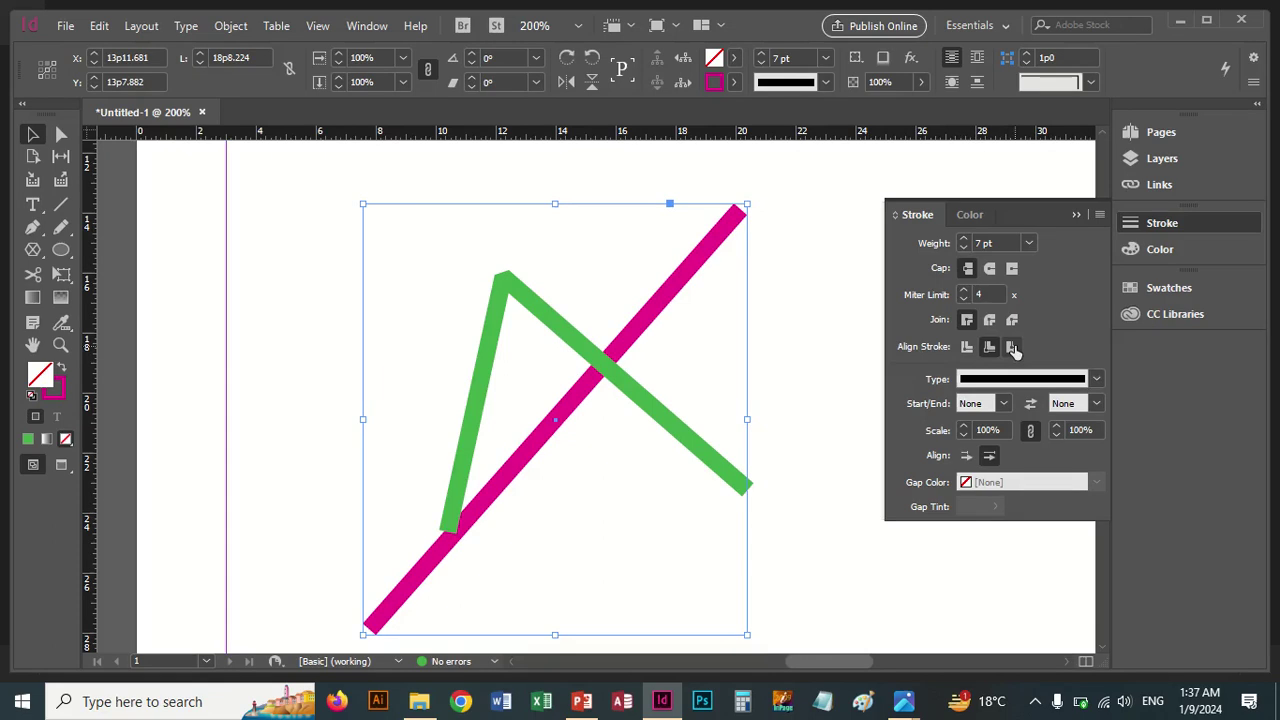
left_click(1012, 347)
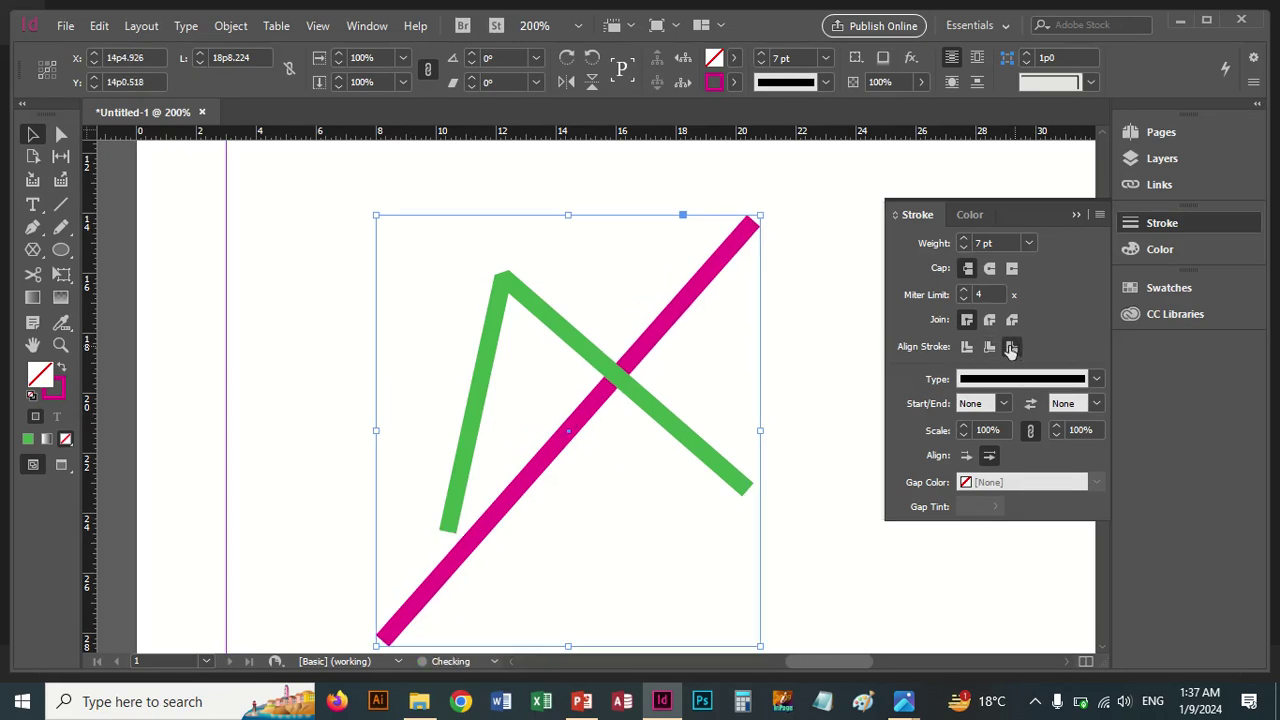
Draw a circle about 8p9 across over the crossing lines and fill it with yellow C=0 M=0 Y=100 K=0.
left_click(61, 252)
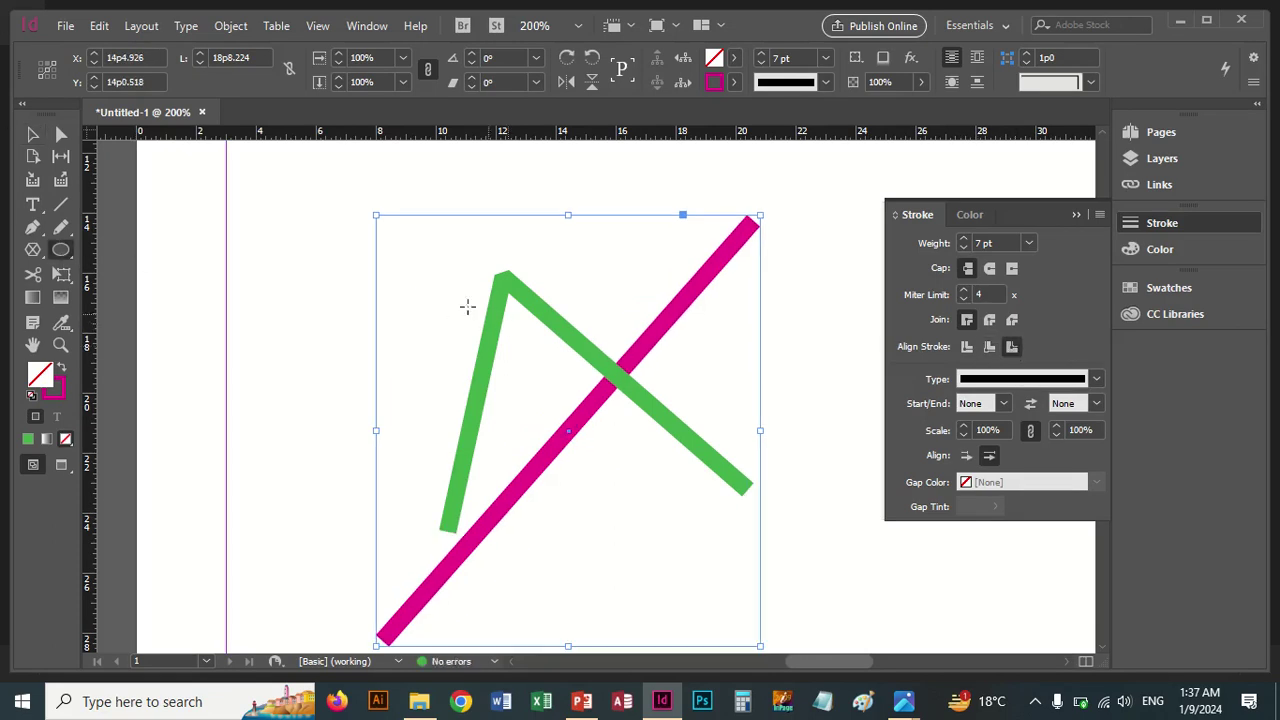
left_click_drag(430, 286, 692, 548)
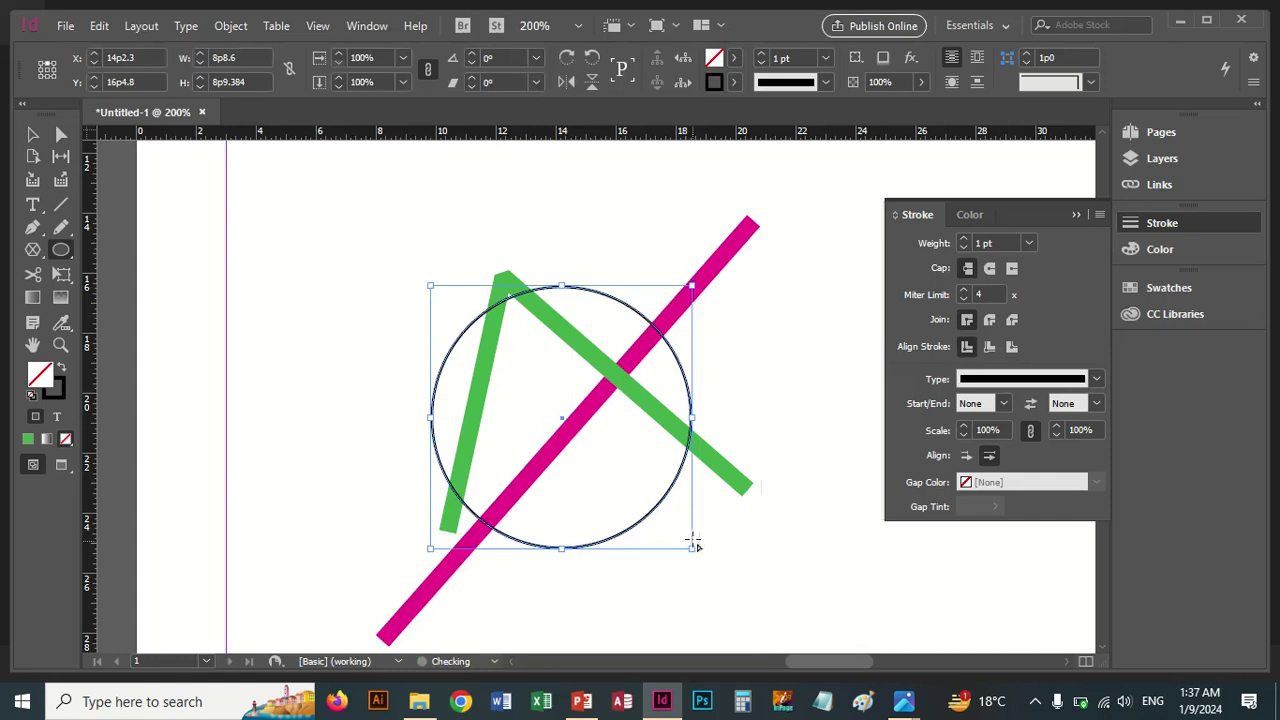
left_click(734, 58)
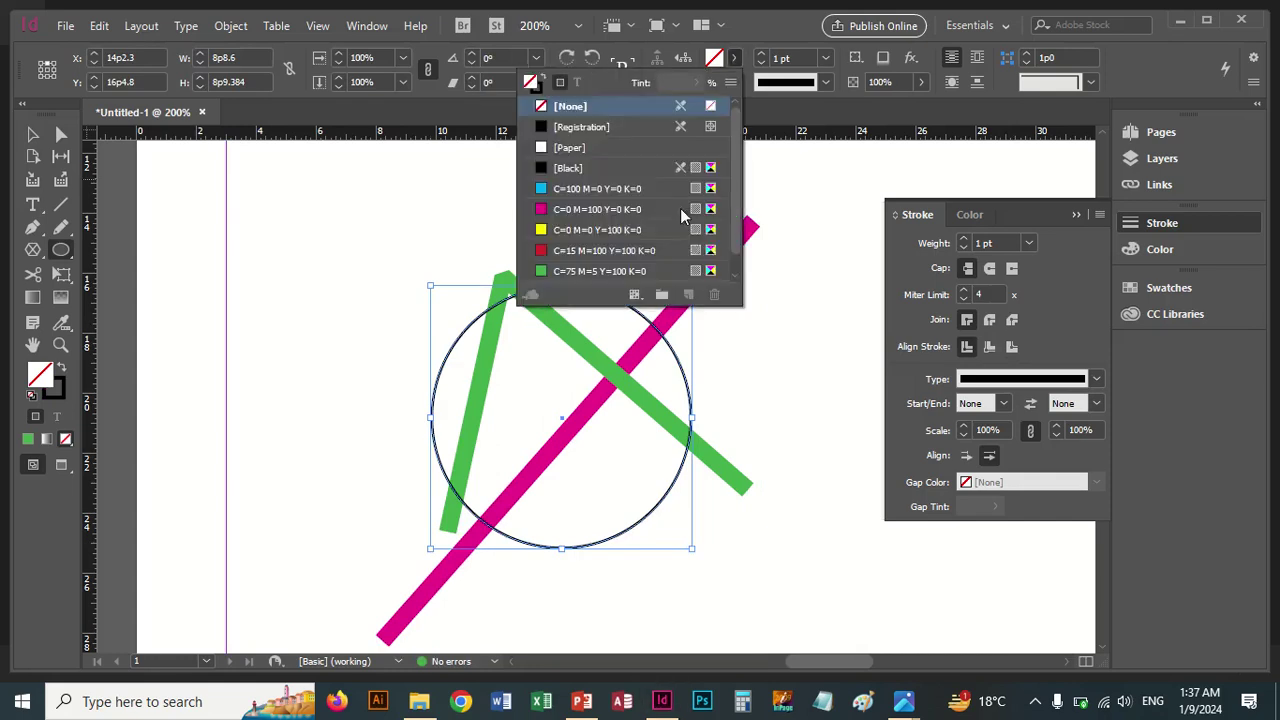
left_click(591, 214)
left_click(591, 233)
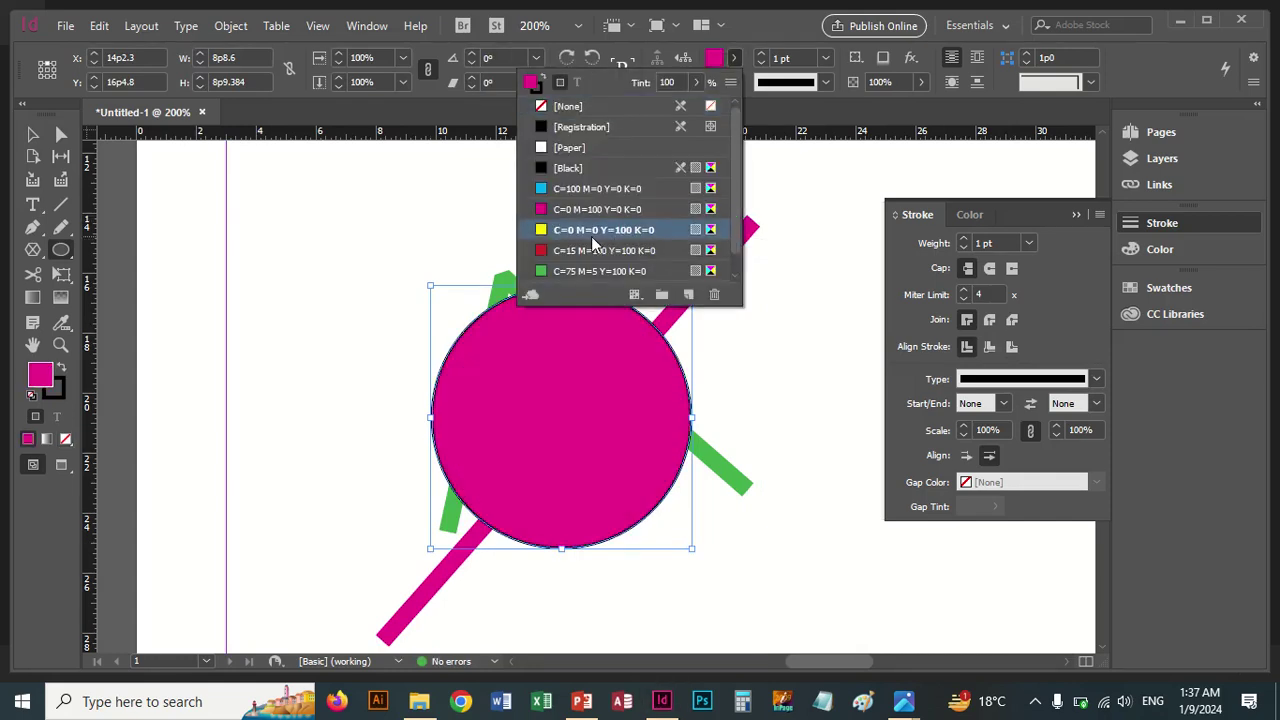
Cut the magenta line and paste it back so that it lies in front of the yellow circle.
left_click(32, 134)
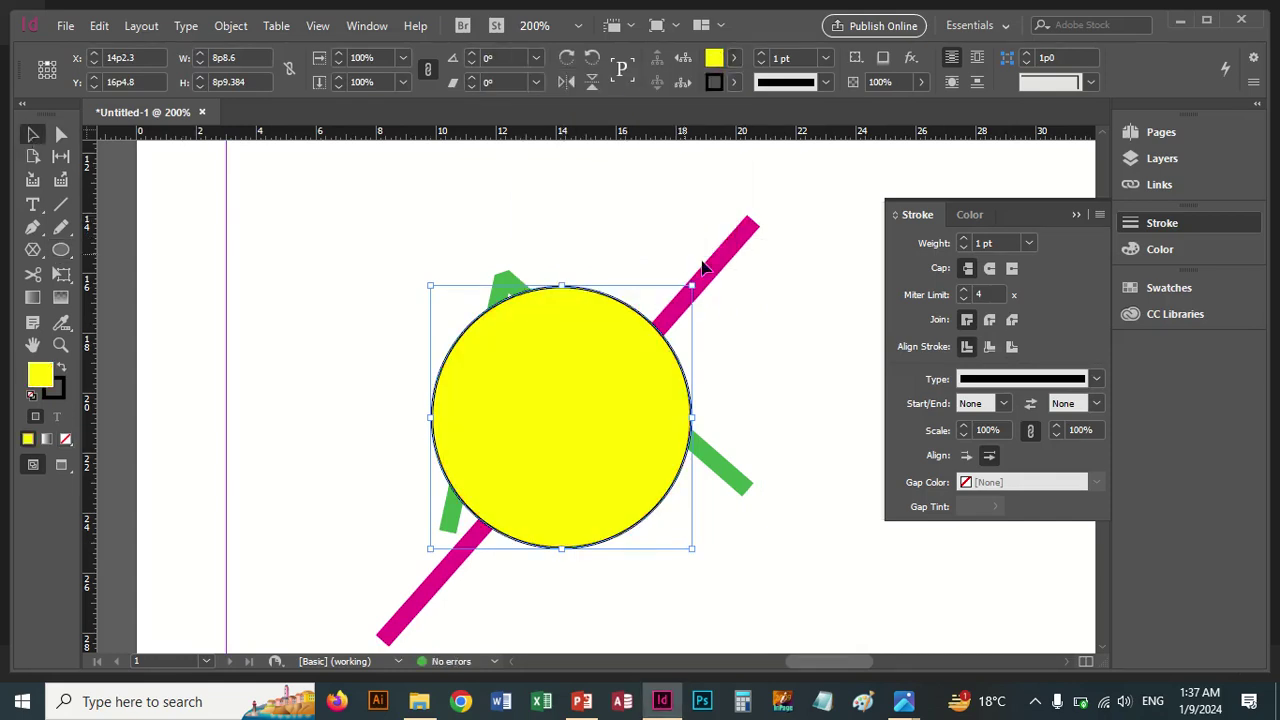
left_click(718, 268)
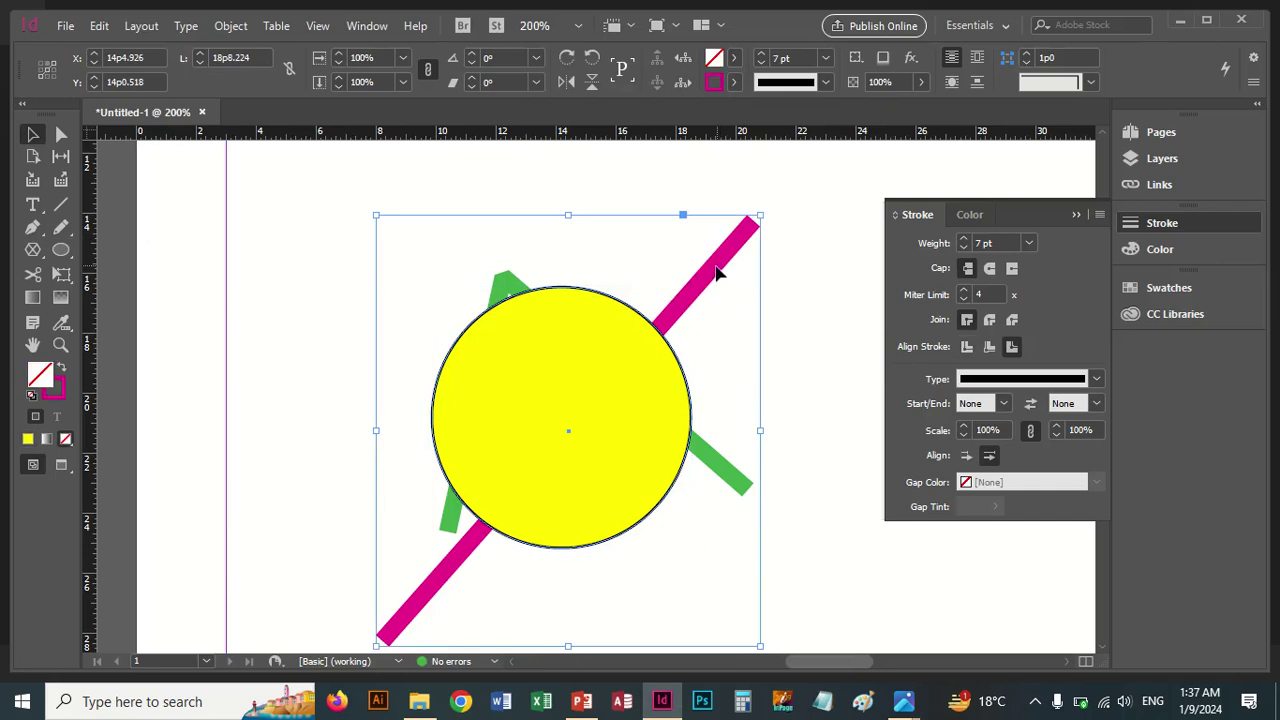
key("ctrl+x")
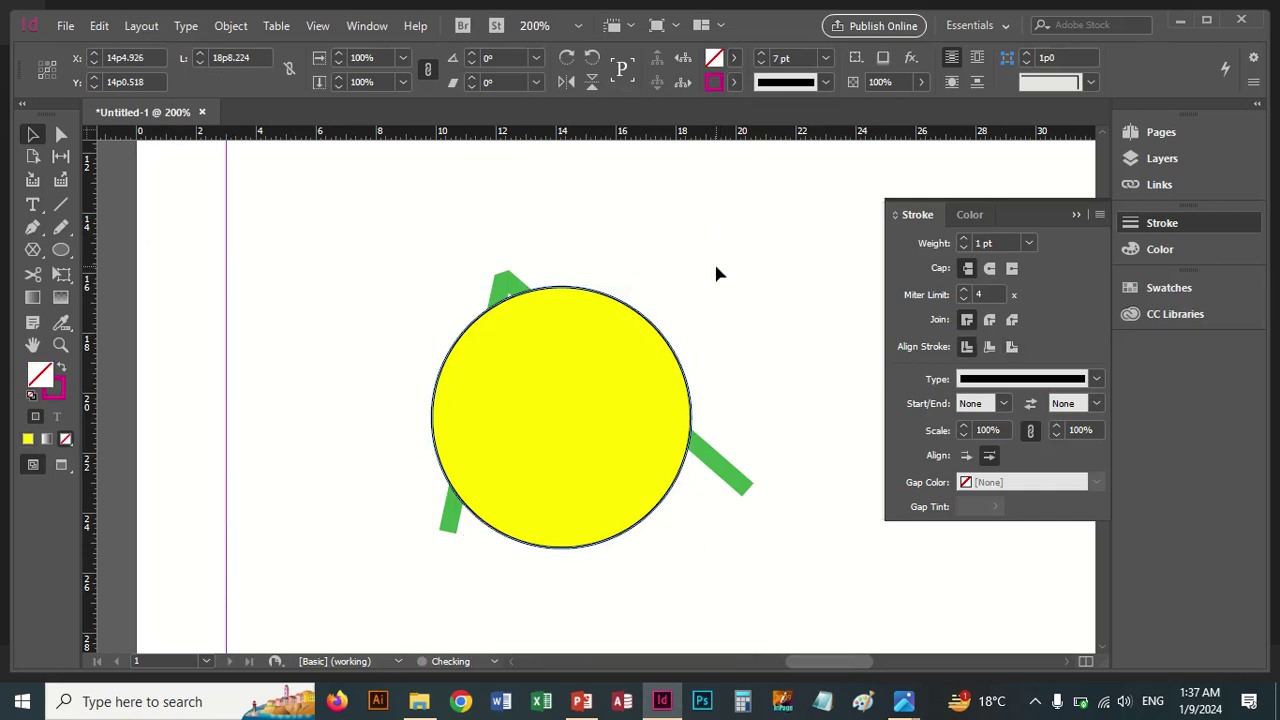
key("ctrl+v")
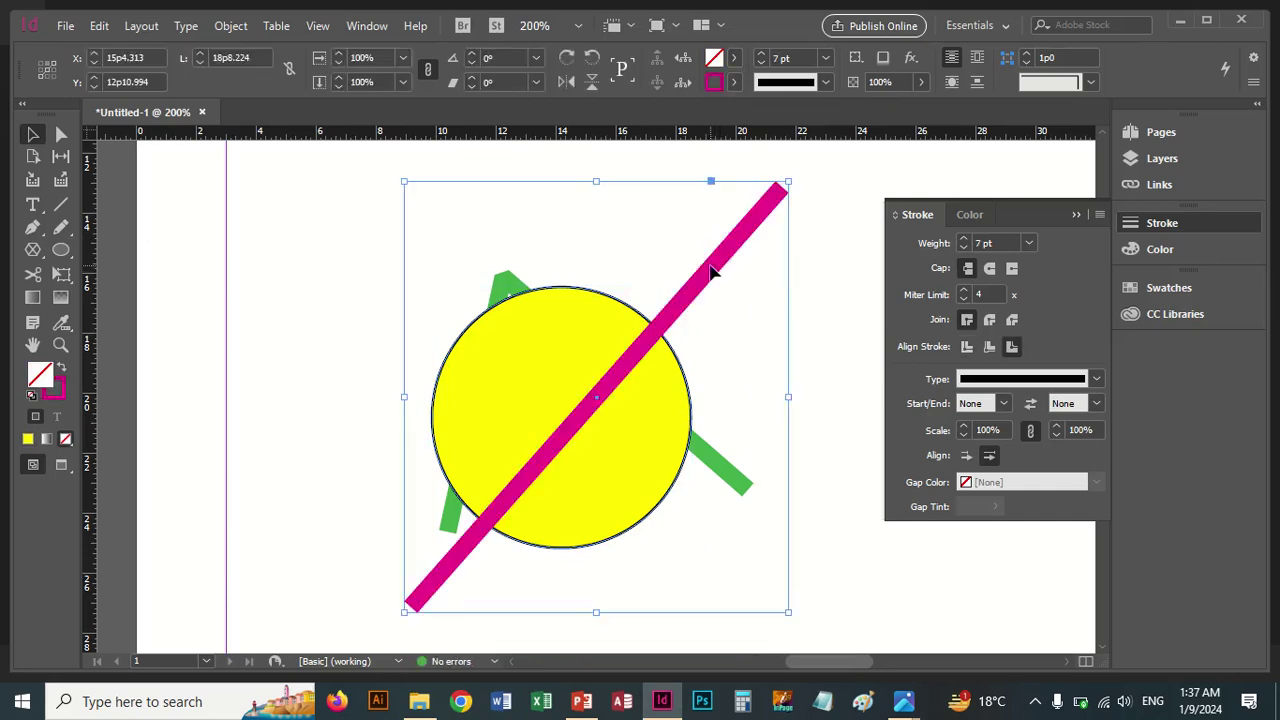
Try the Center and Inside stroke alignments on the pasted magenta line, then return it to Align Stroke to Outside.
left_click(966, 346)
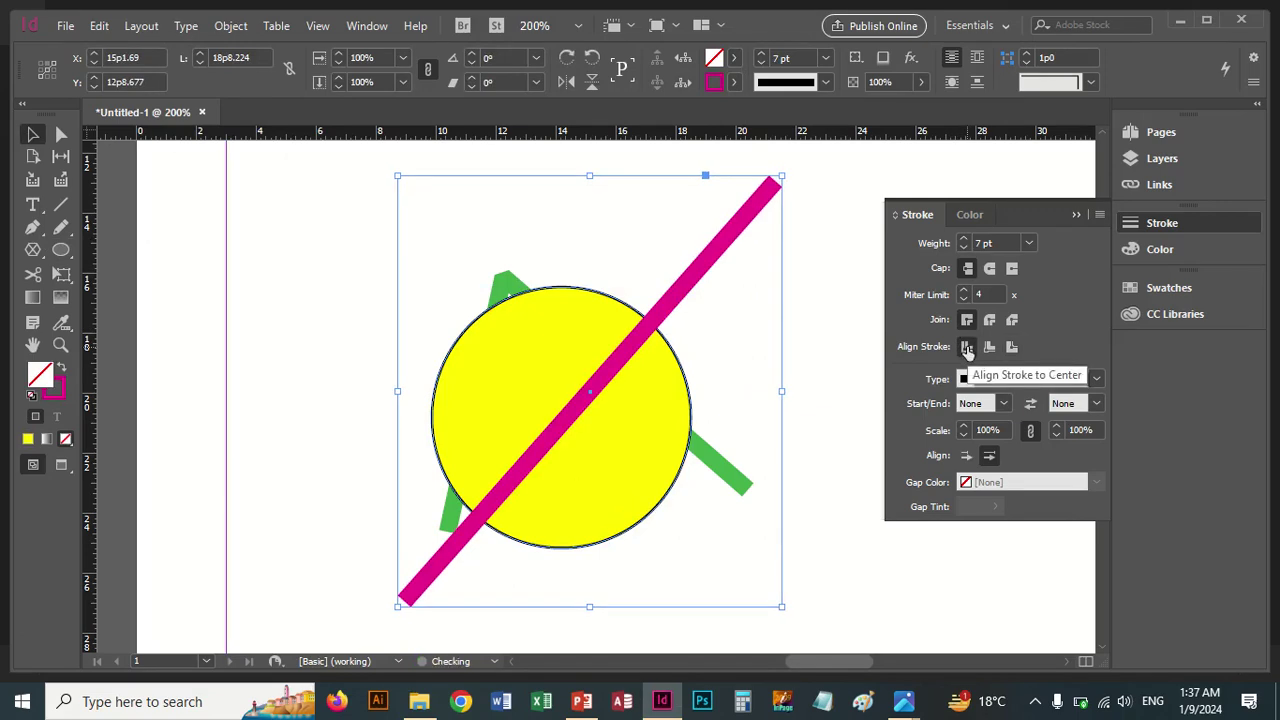
left_click(990, 347)
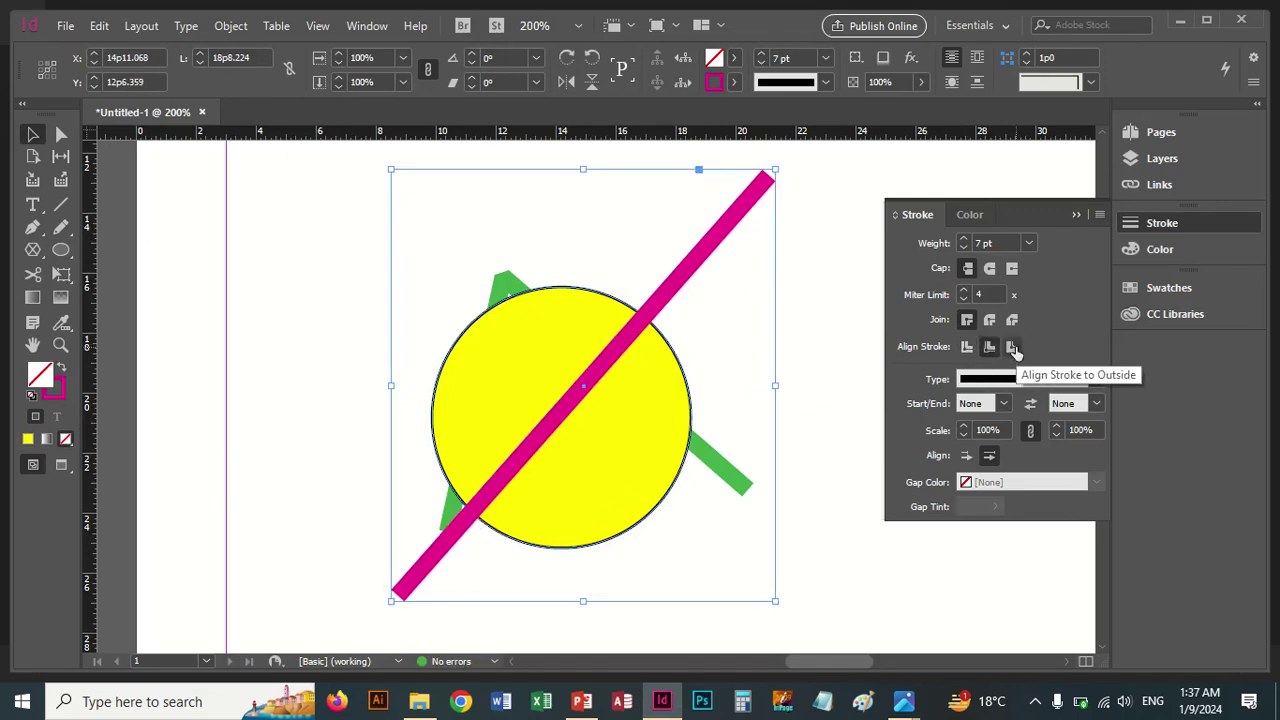
left_click(1012, 346)
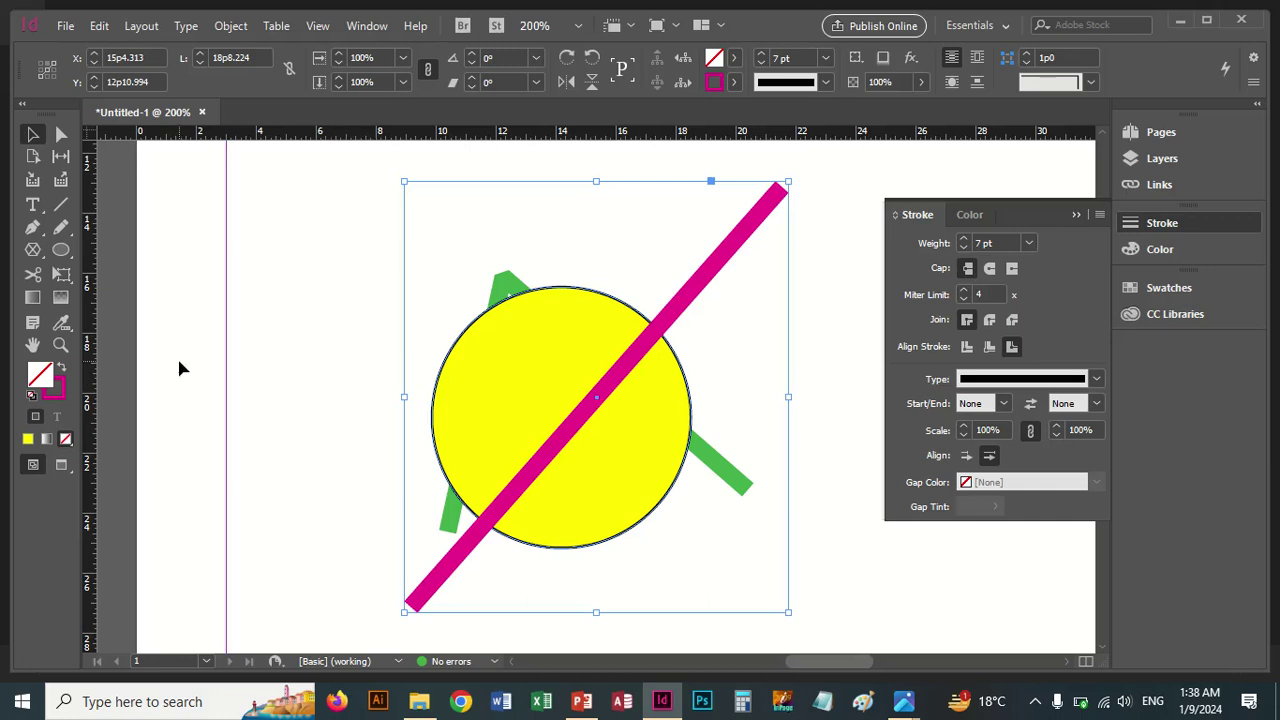
mouse_move(491, 14)
left_click(510, 45)
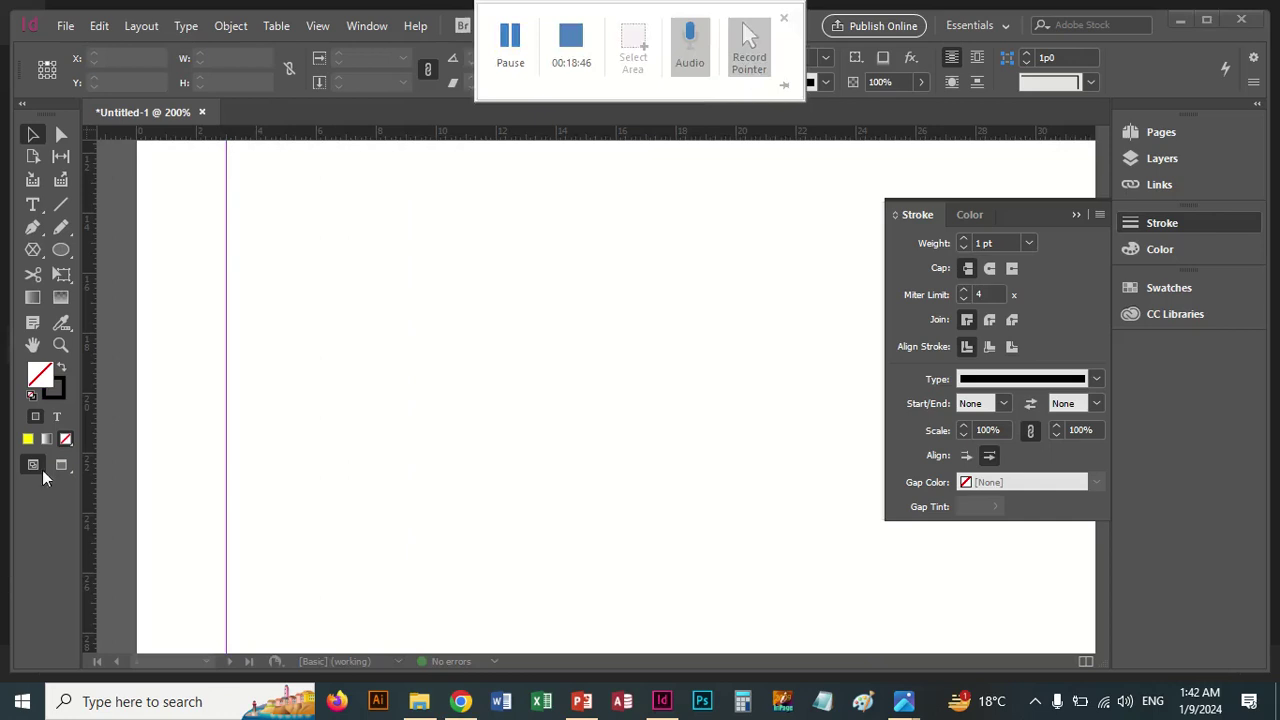
Draw a rectangle about 5p3 wide and 6p7 high on the empty page near the left margin.
left_click(59, 251)
left_click_drag(59, 251, 101, 250)
left_click_drag(312, 254, 471, 450)
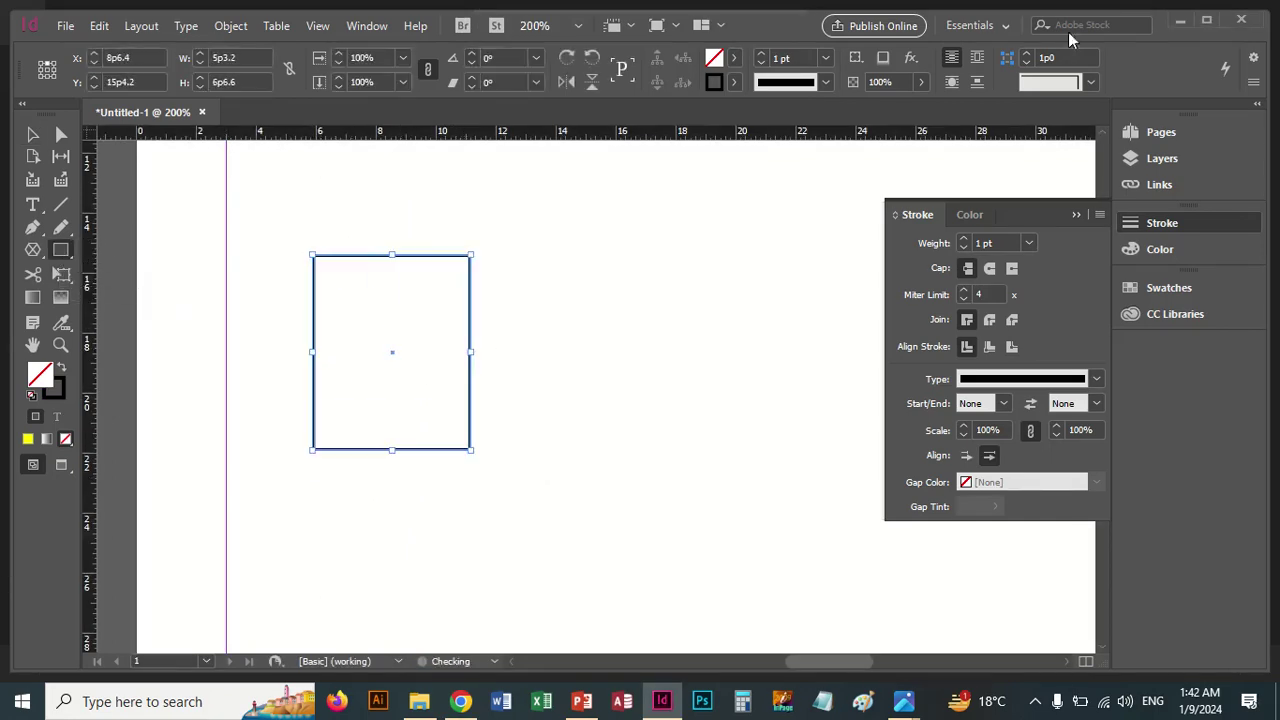
Fill the rectangle with cyan C=100 M=0 Y=0 K=0 and color its stroke magenta C=0 M=100 Y=0 K=0.
left_click(733, 57)
left_click(580, 189)
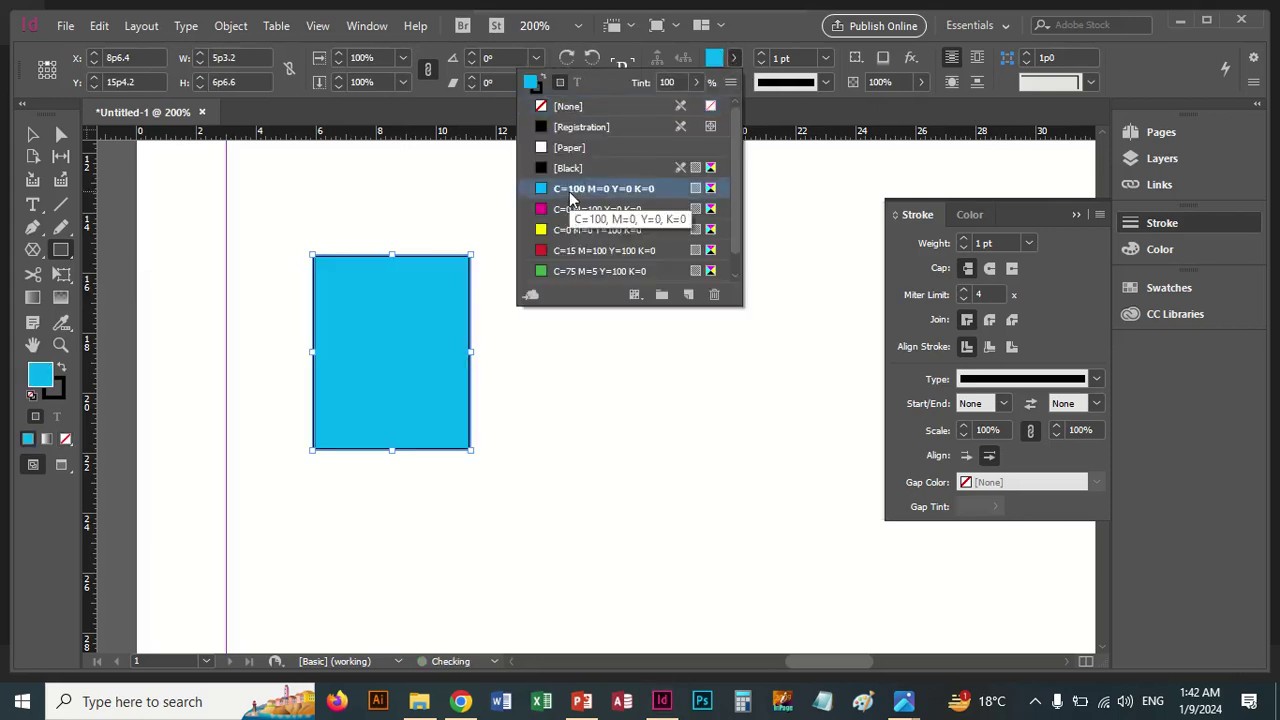
left_click(735, 60)
left_click(735, 82)
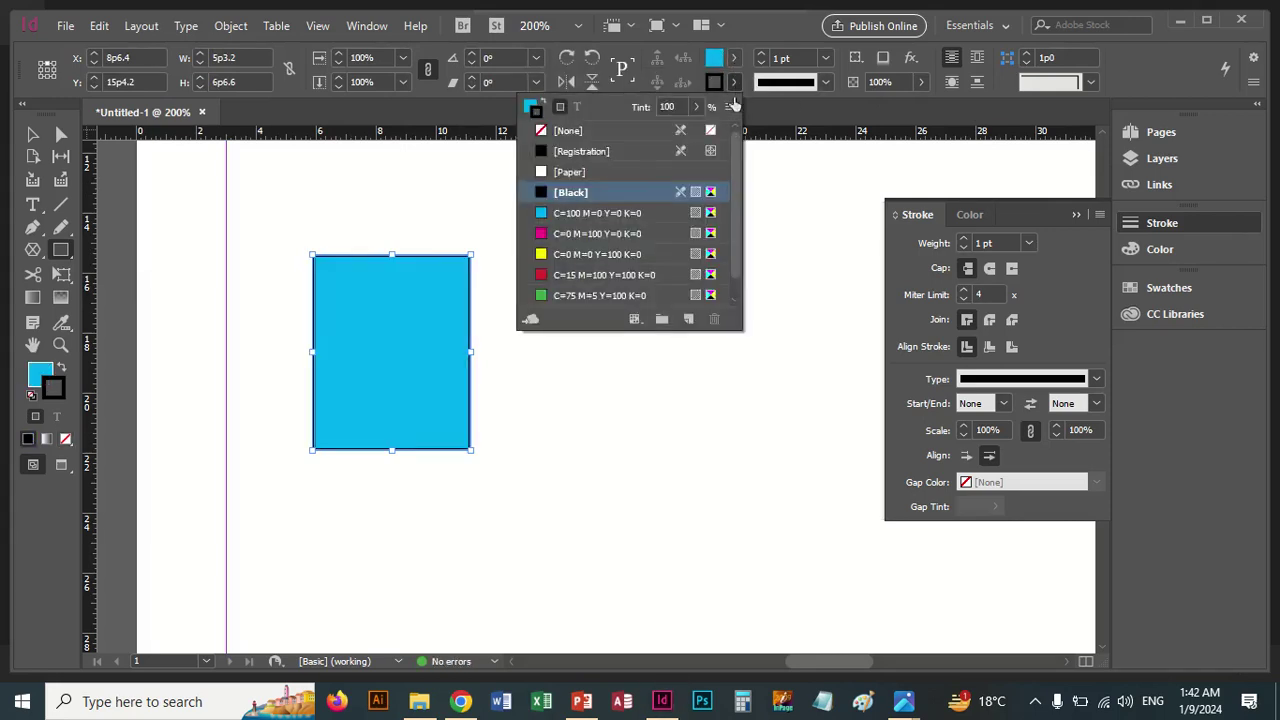
left_click(590, 238)
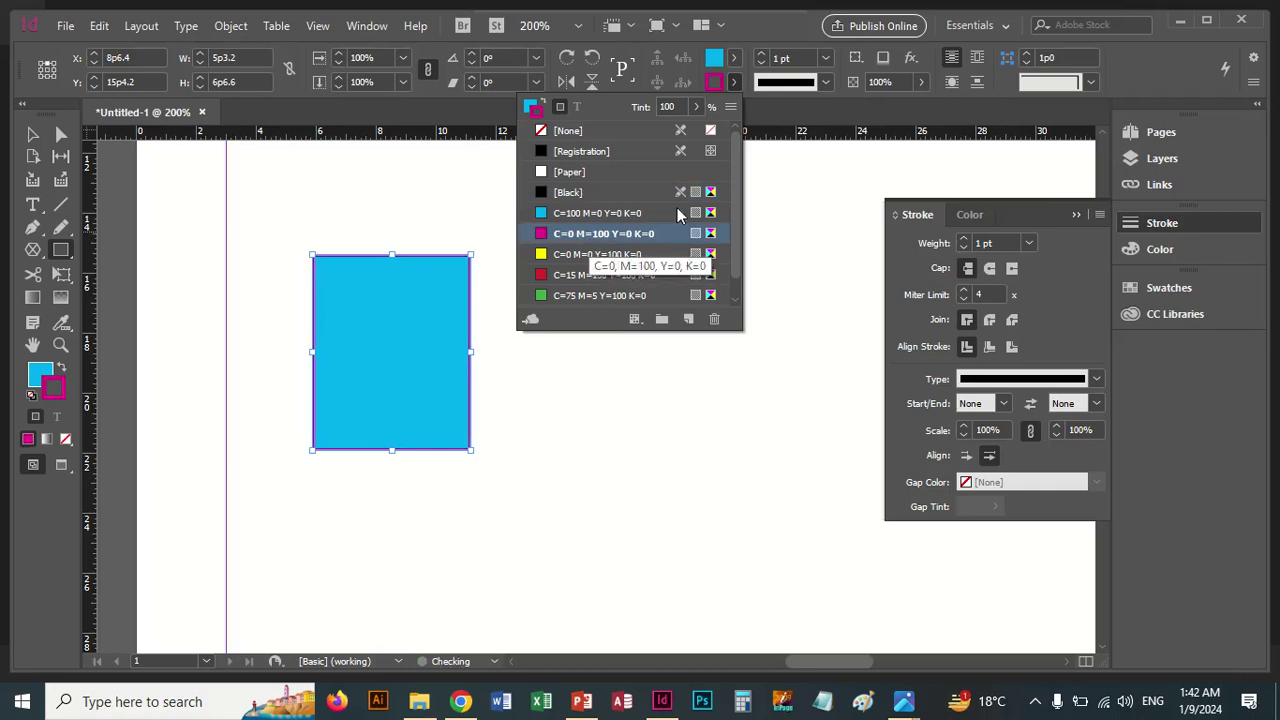
Try a 45 pt stroke on the rectangle, then set its stroke weight to 10 pt.
left_click(808, 62)
left_click(780, 58)
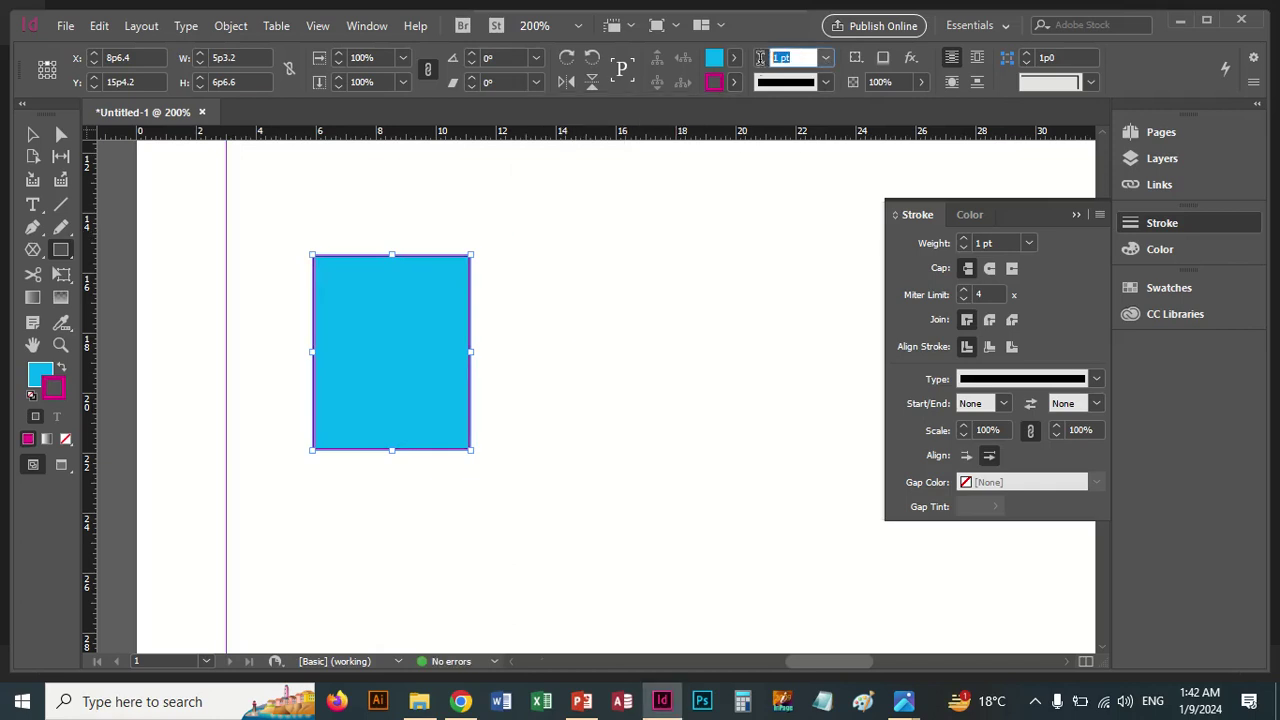
type("45")
key("Return")
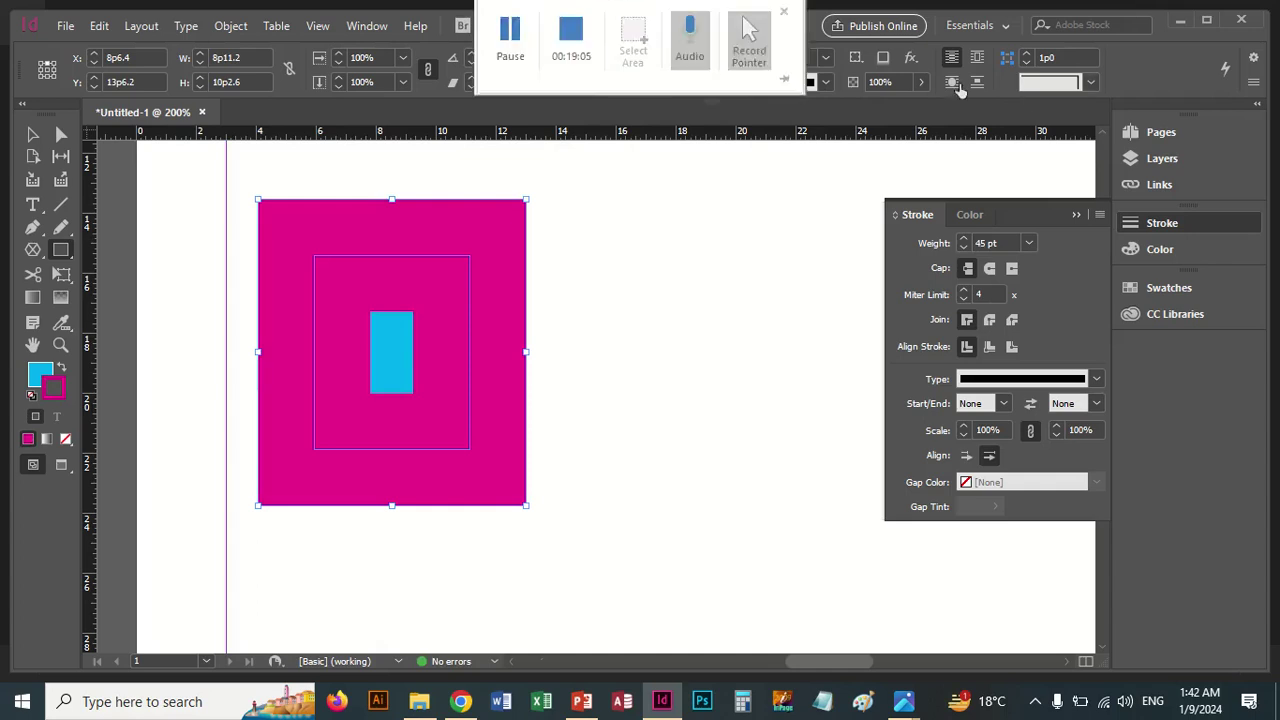
left_click(824, 58)
left_click(810, 337)
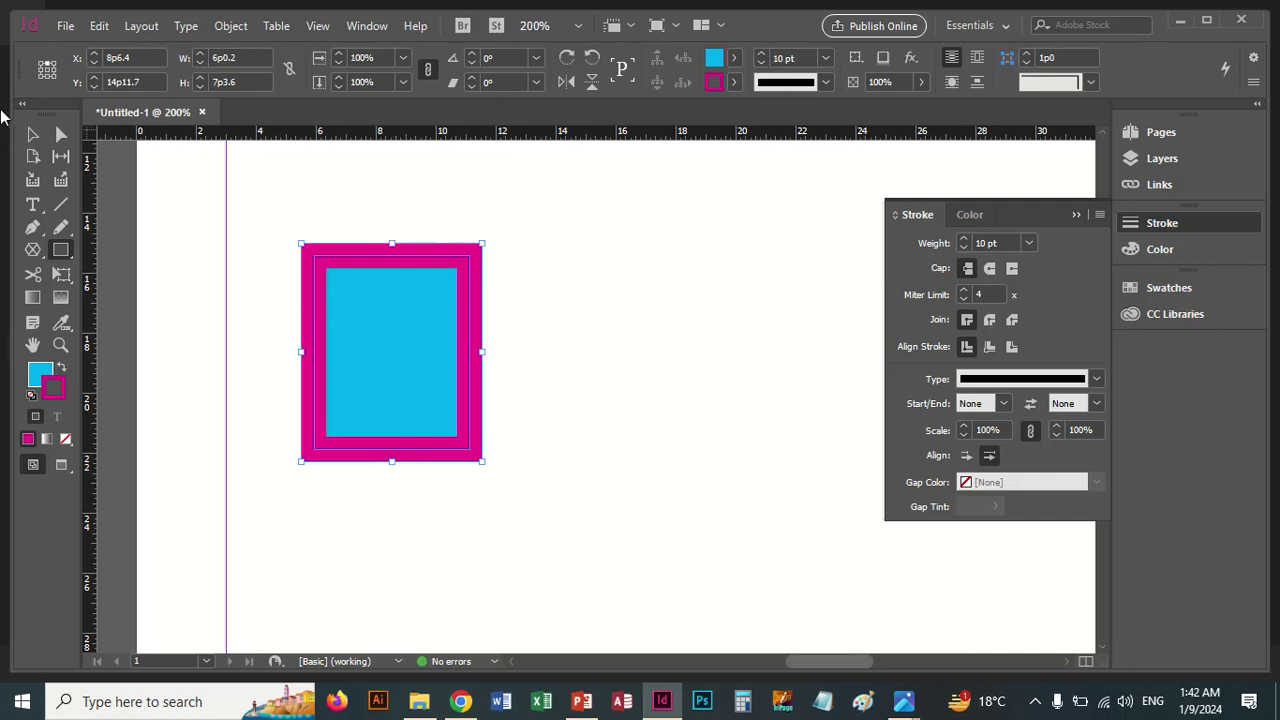
Duplicate the rectangle twice toward the right to form an evenly spaced row of three.
left_click(32, 134)
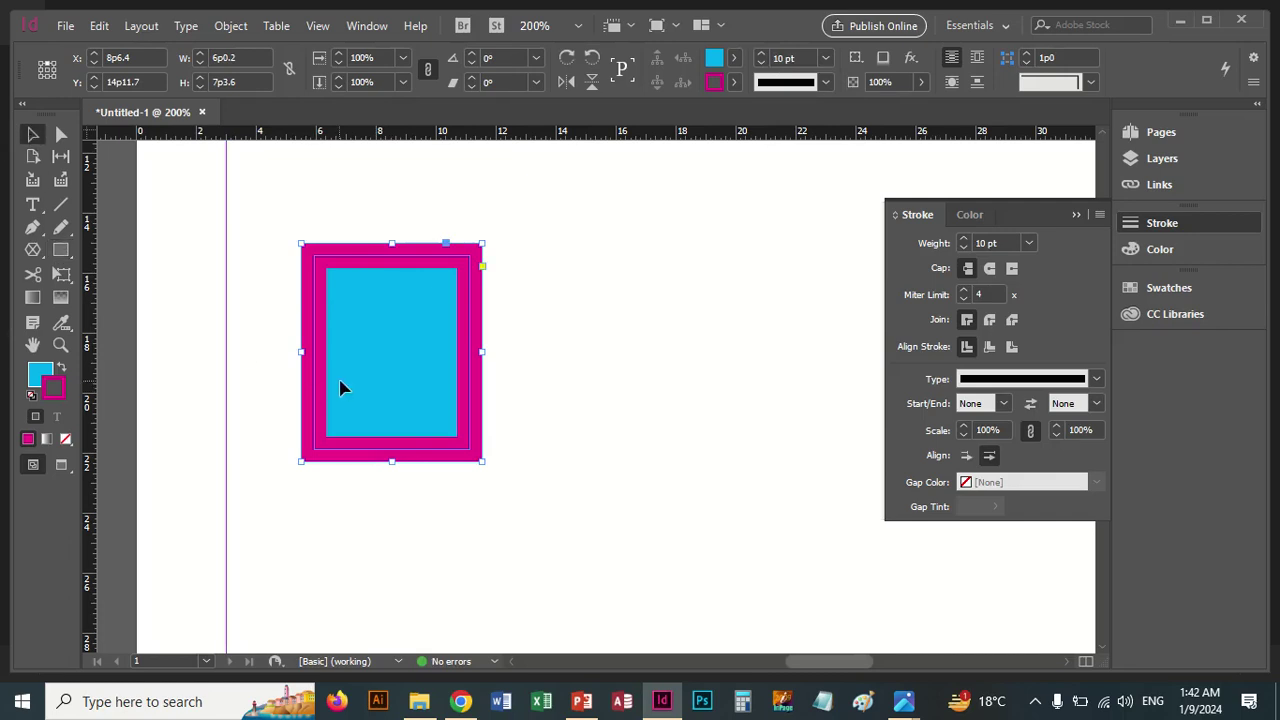
left_click_drag(344, 386, 757, 392)
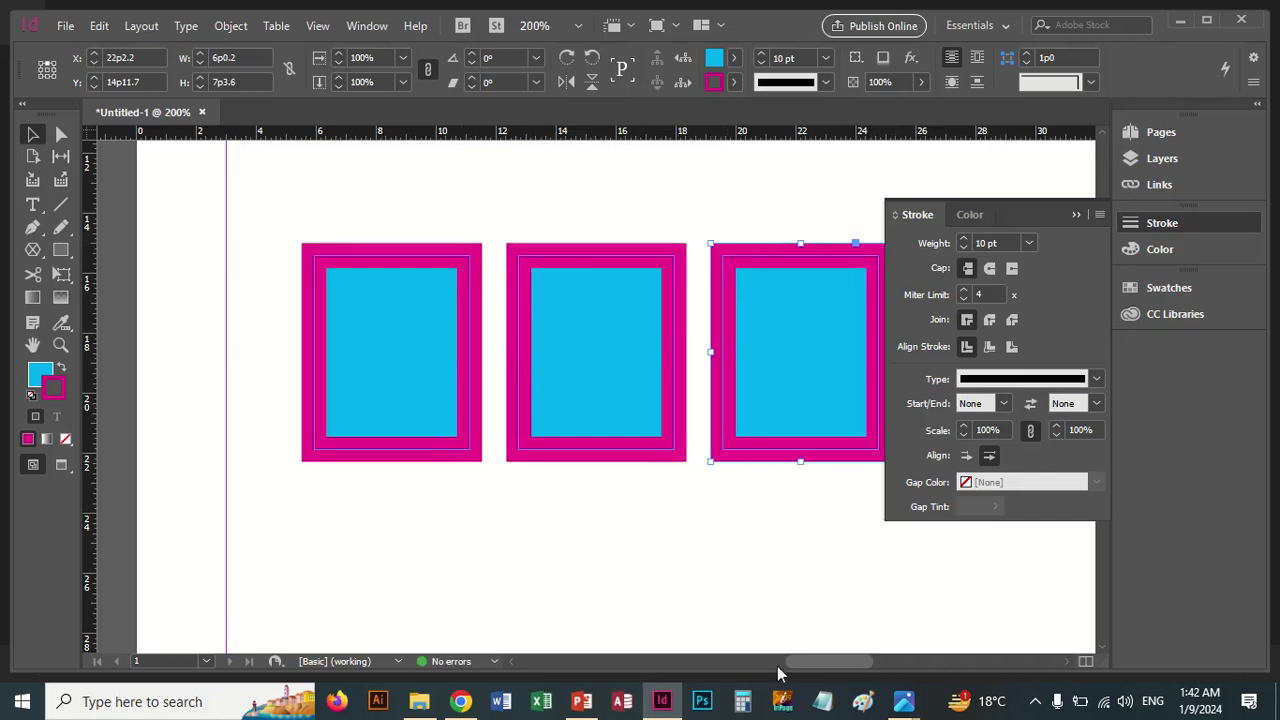
left_click_drag(795, 664, 803, 664)
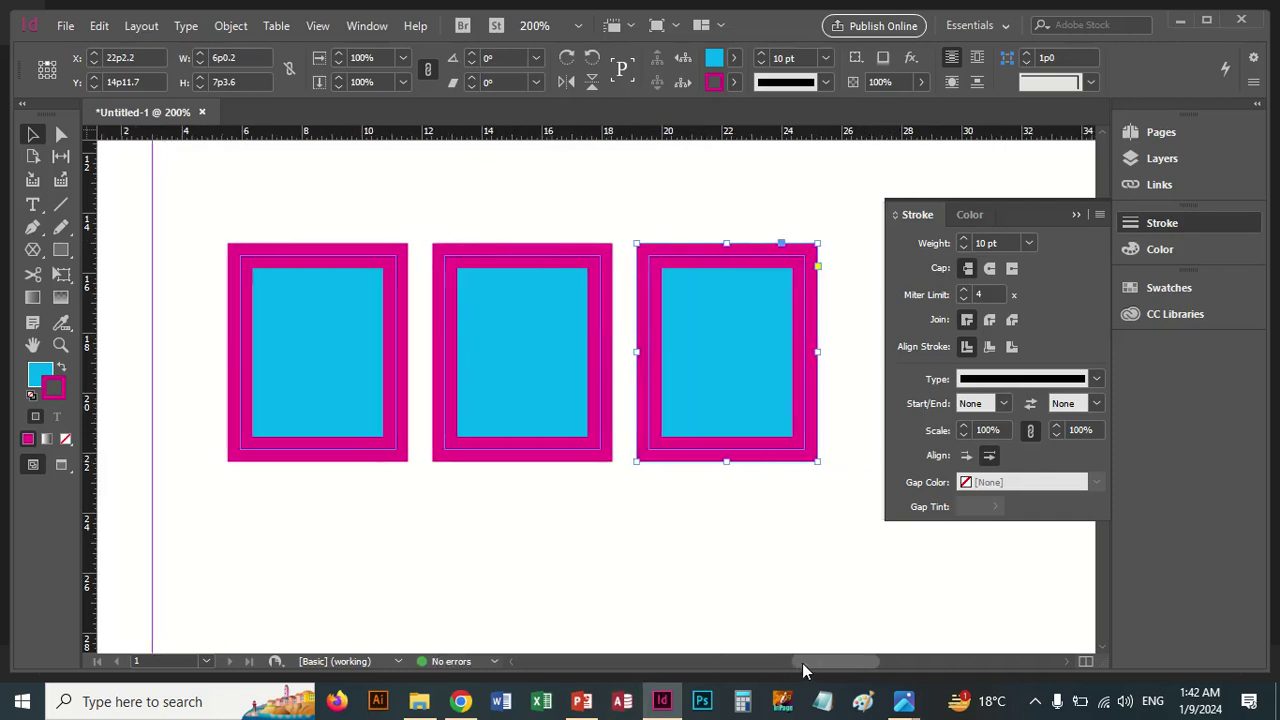
Align the middle rectangle's stroke to the inside and the right rectangle's stroke to the outside.
left_click(367, 462)
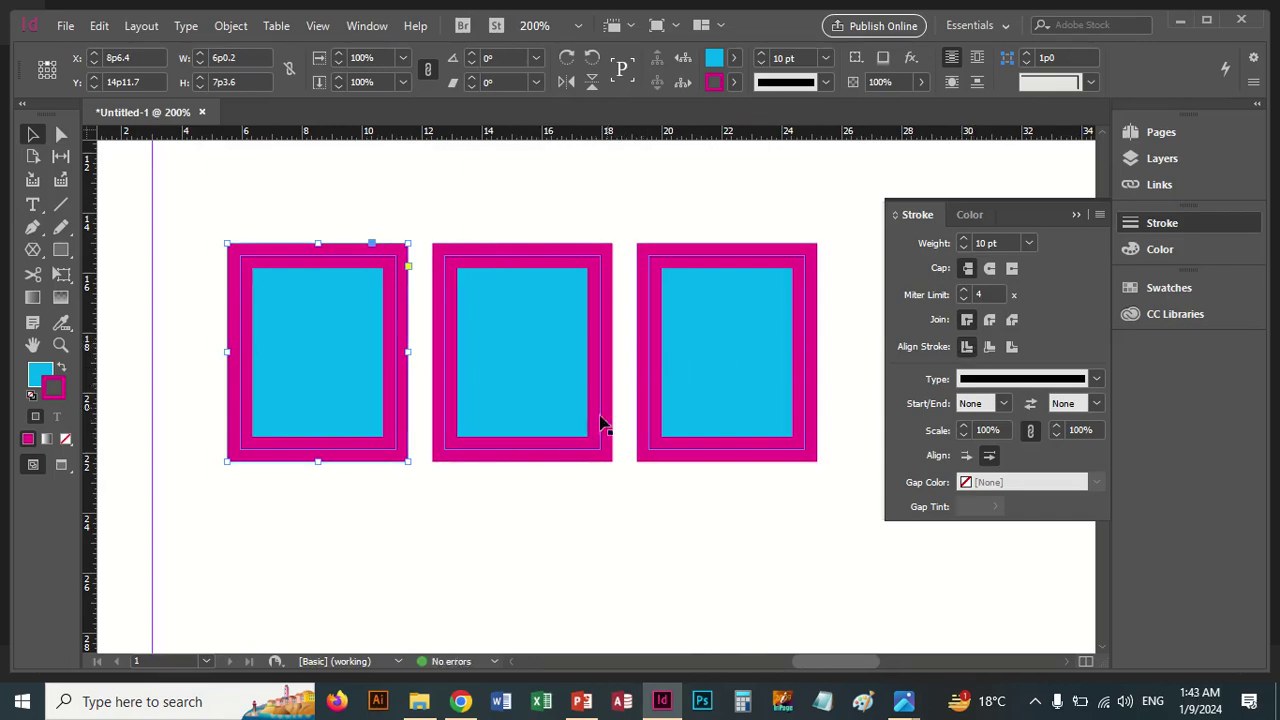
left_click(585, 445)
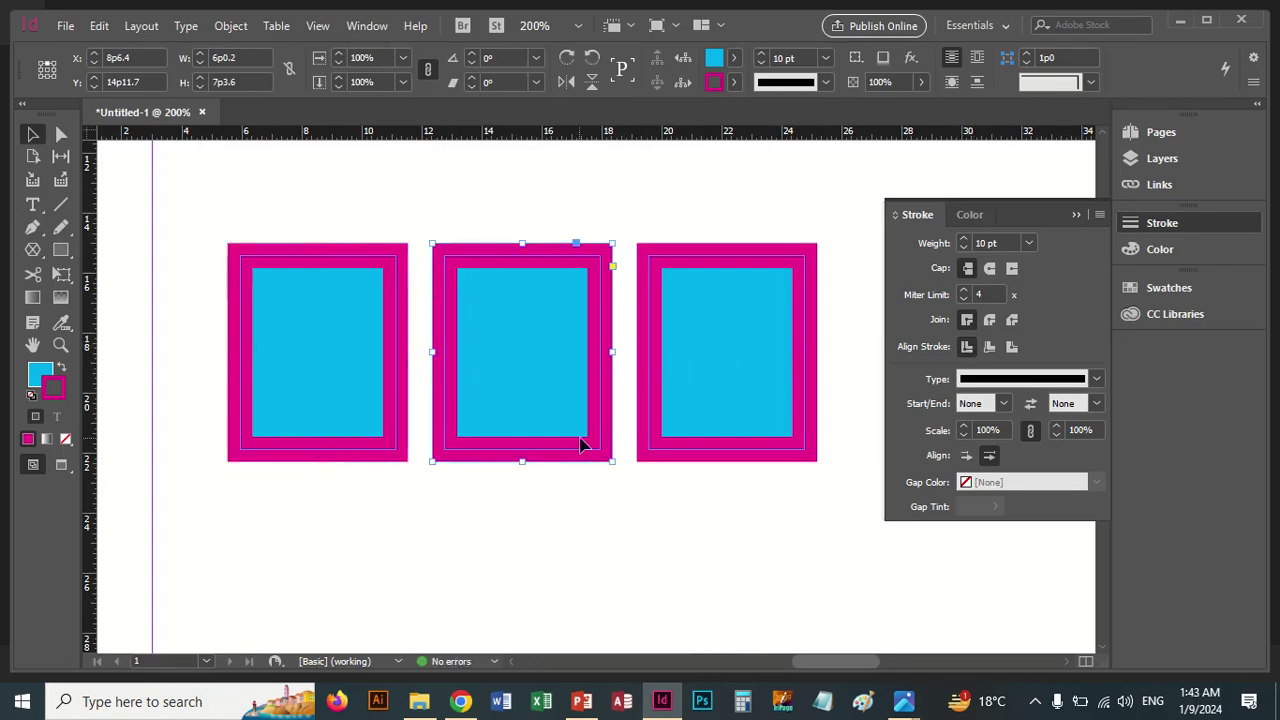
left_click(990, 347)
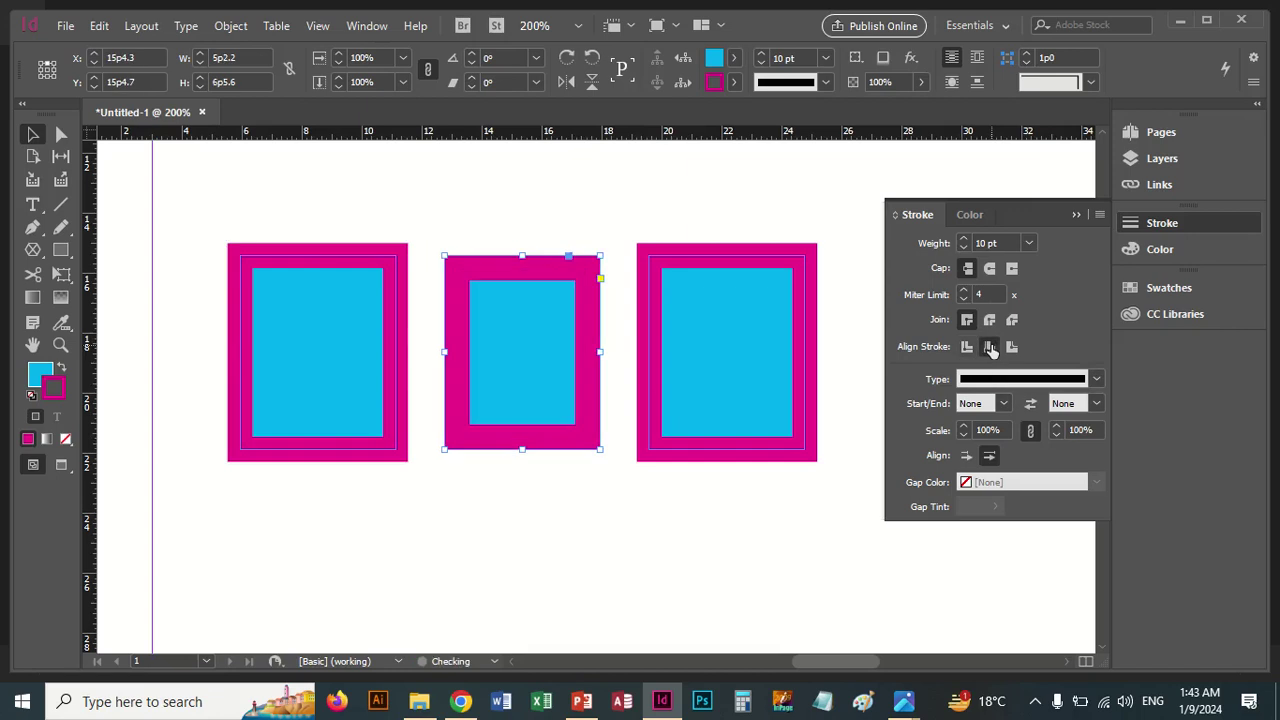
left_click(650, 362)
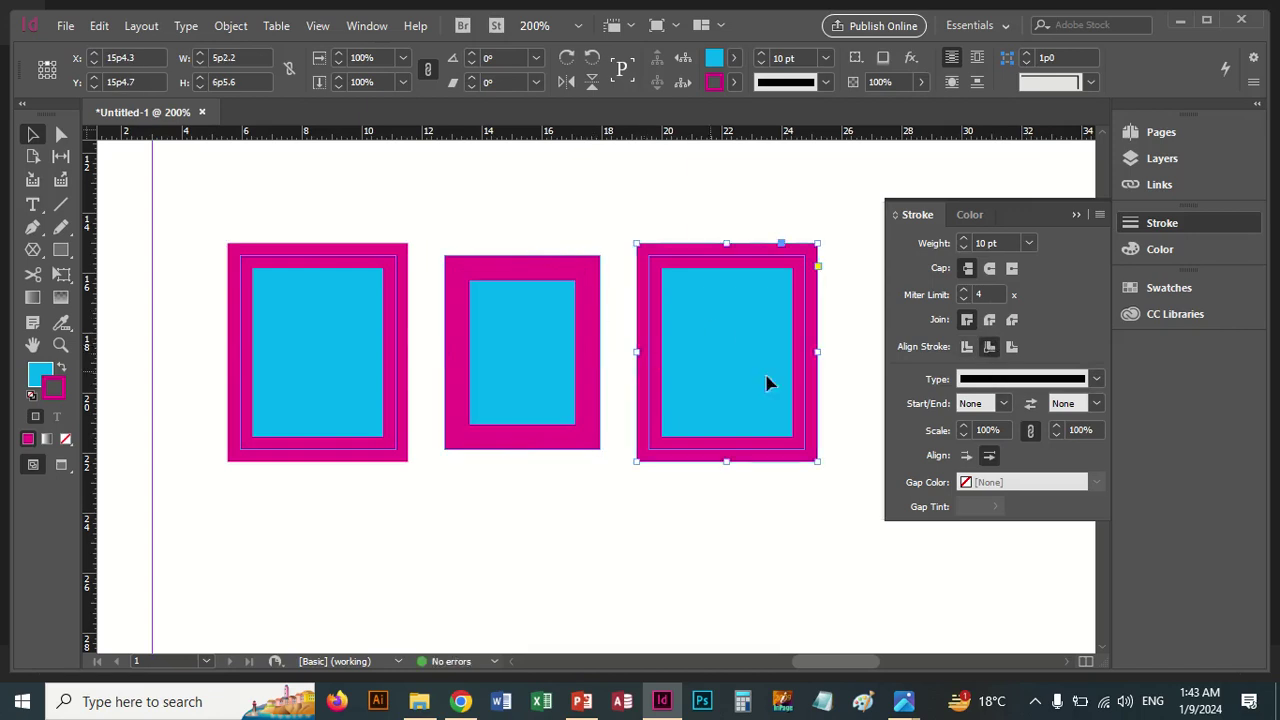
left_click(1012, 347)
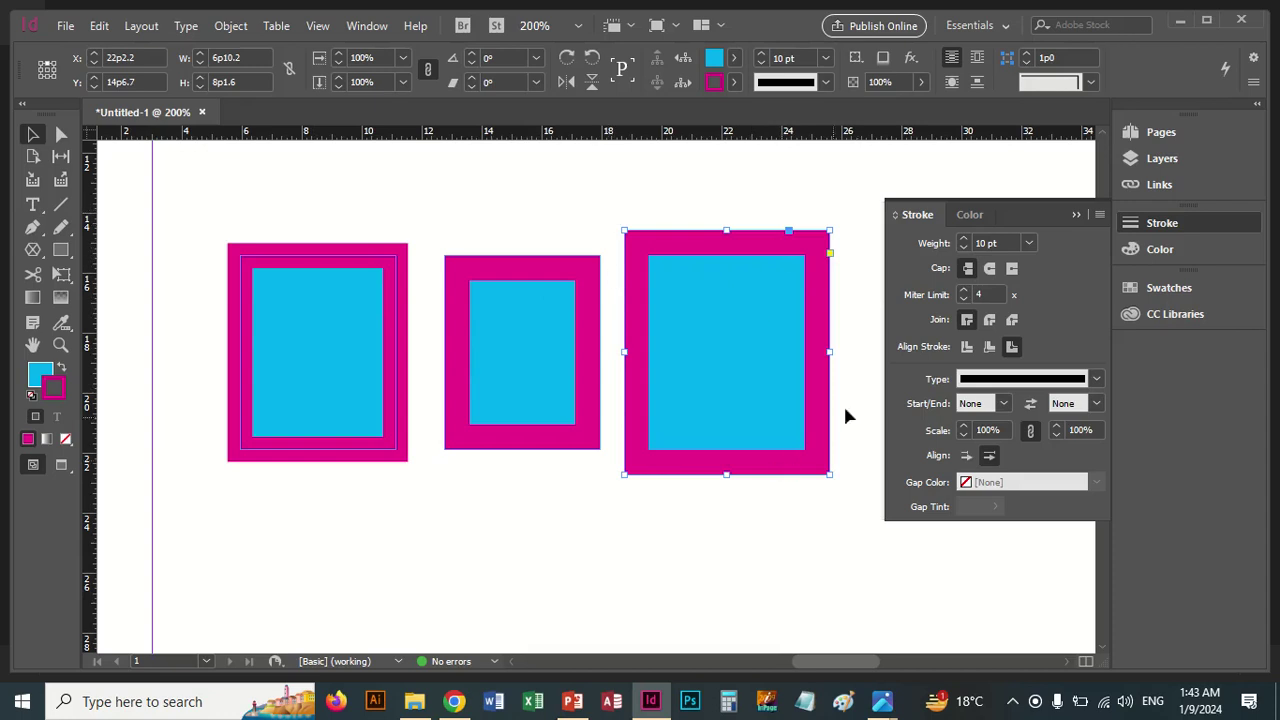
Try the Dotted and White Diamond stroke types on the right rectangle, then return its stroke to Solid.
left_click(1096, 381)
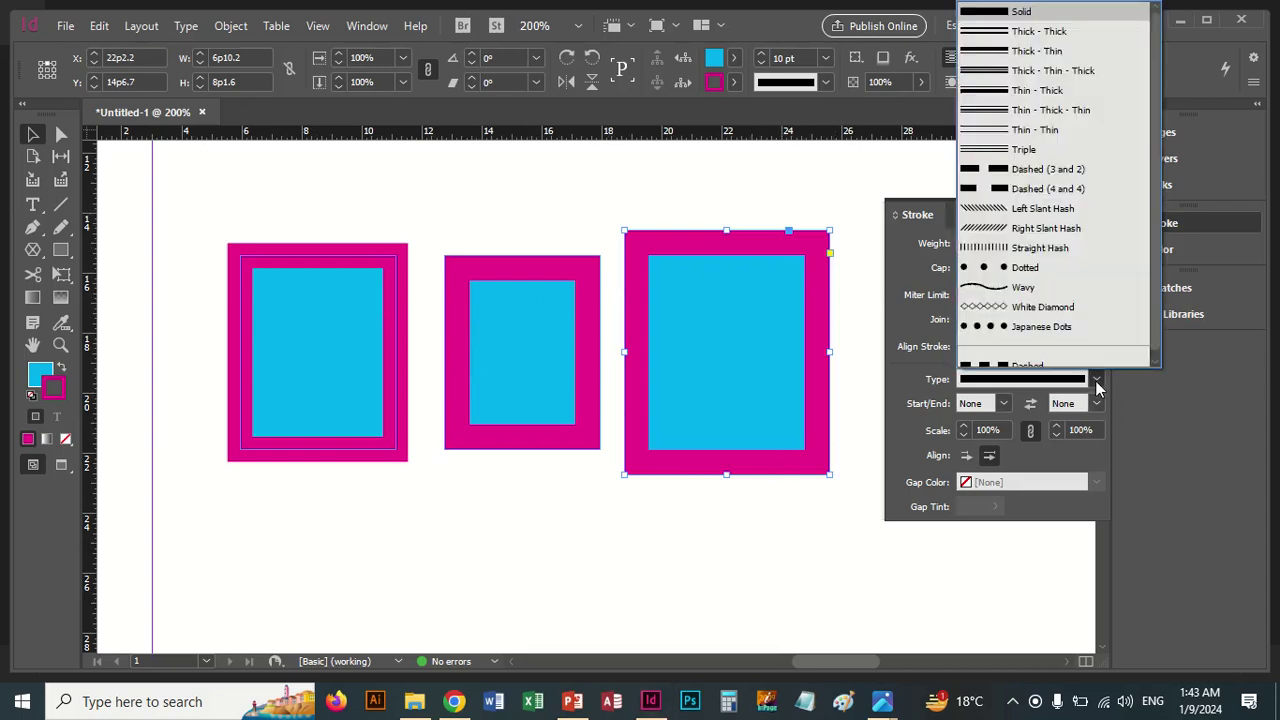
left_click(1025, 273)
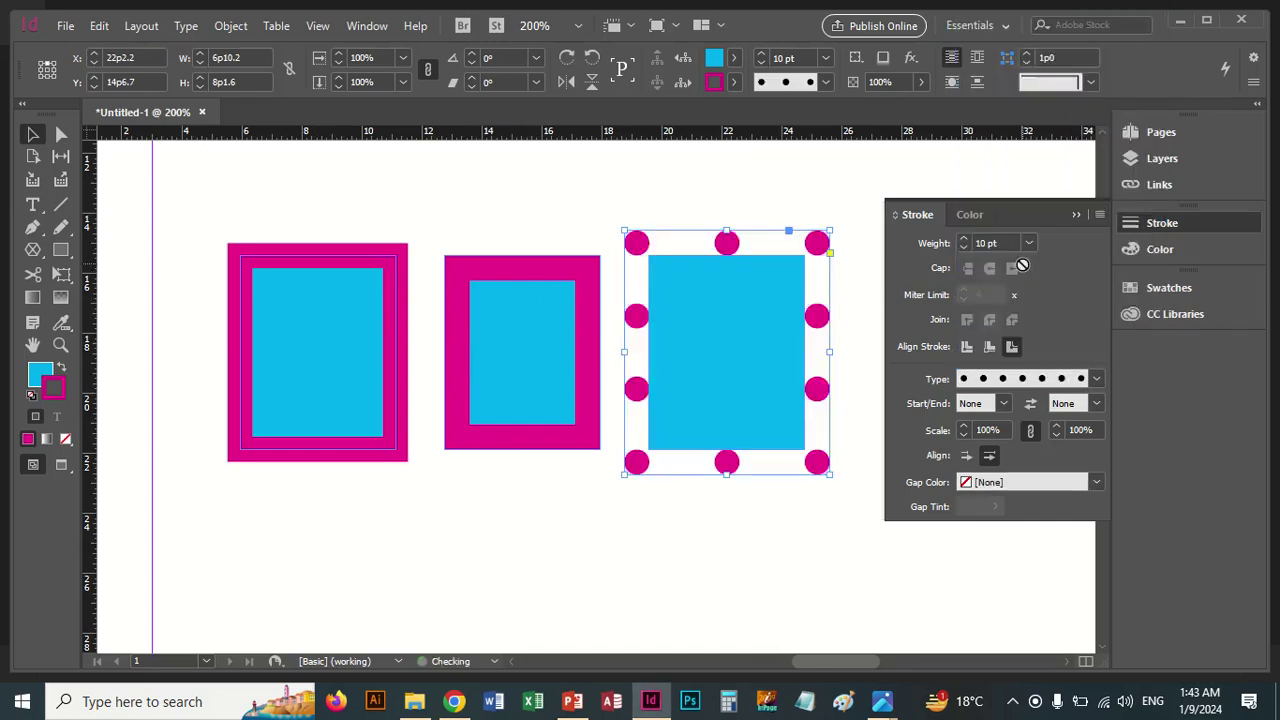
left_click(1088, 381)
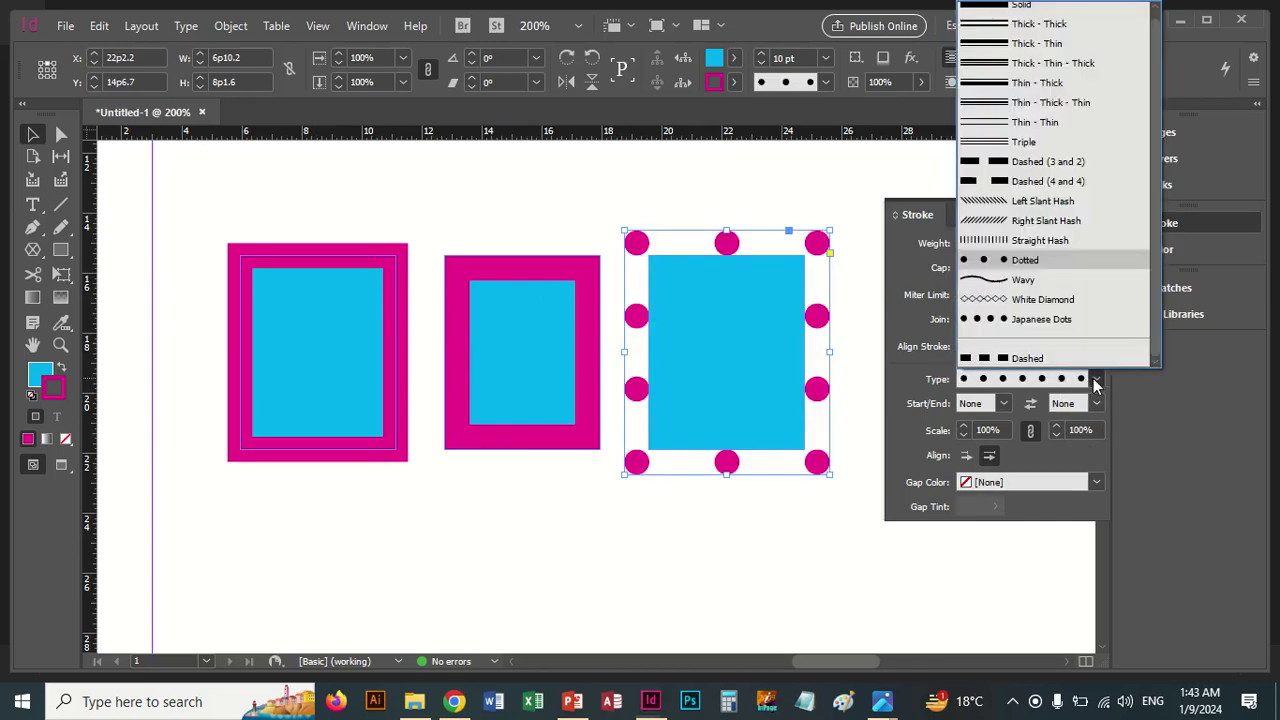
left_click(1020, 298)
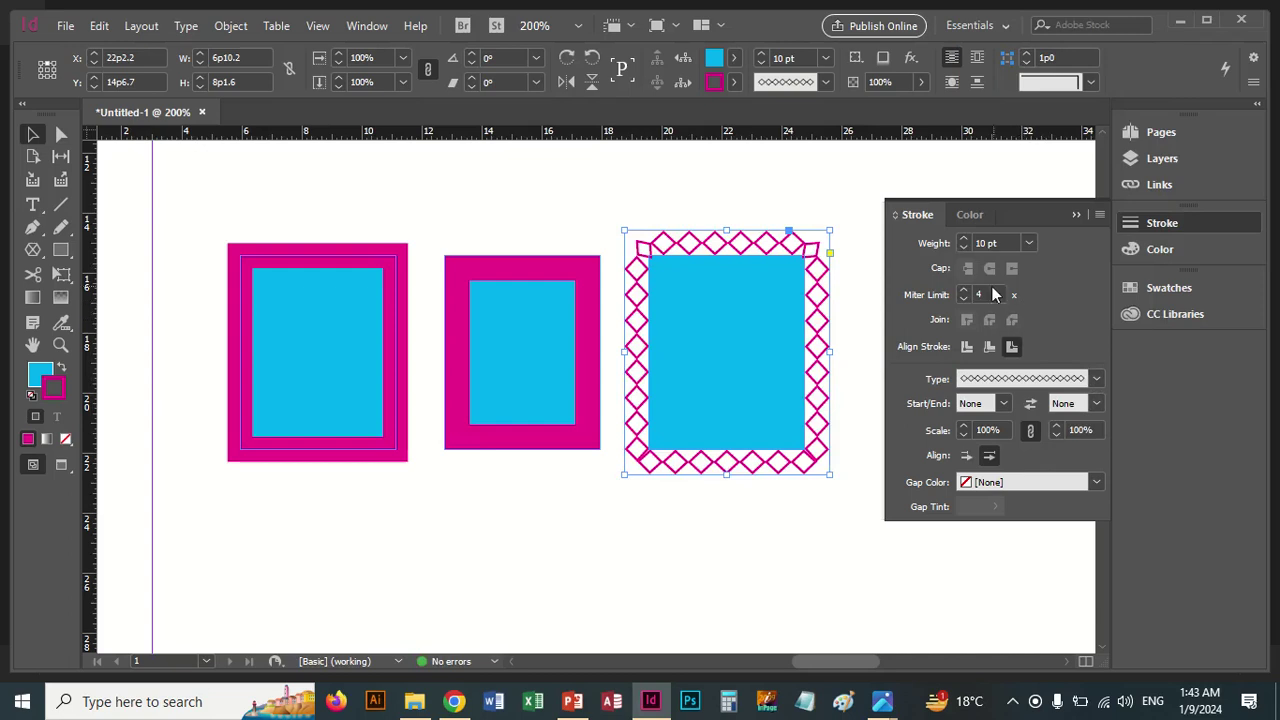
left_click(1095, 379)
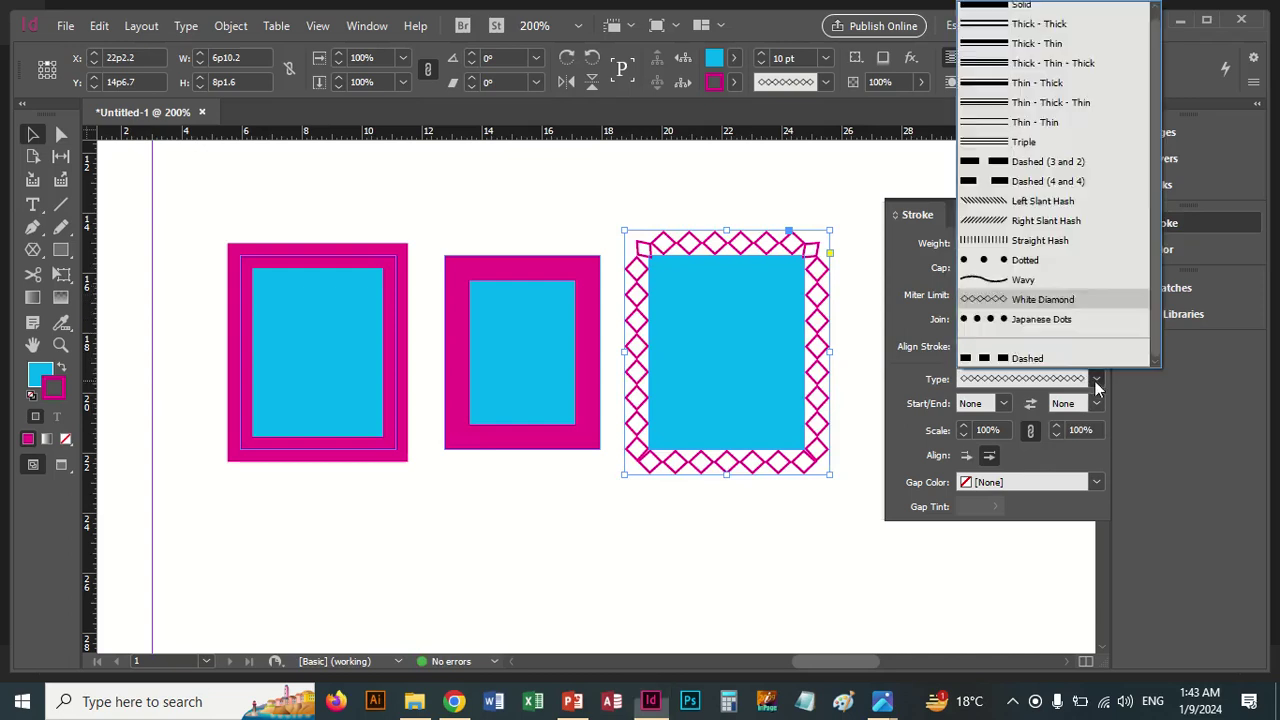
left_click(1021, 10)
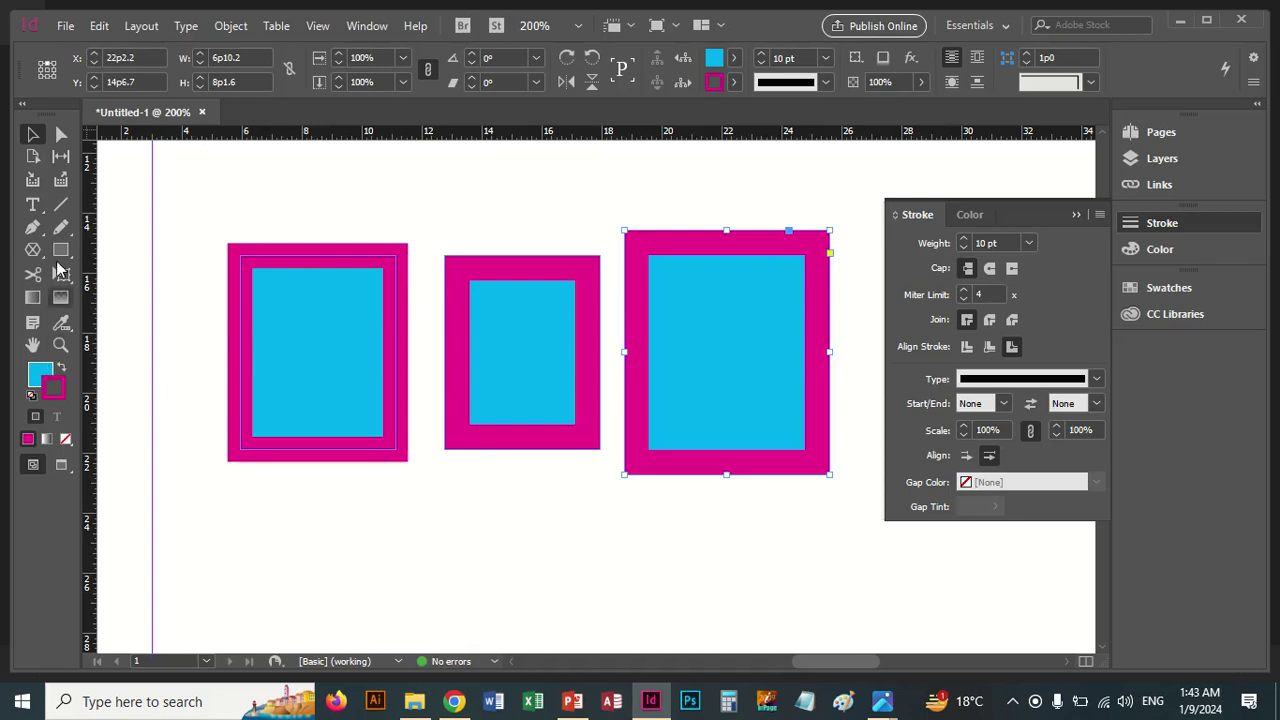
Draw a slightly rising line about 11p2 long below the rectangles, with a SquareSolid start and a Curved end arrowhead.
left_click(61, 204)
left_click_drag(280, 532, 612, 508)
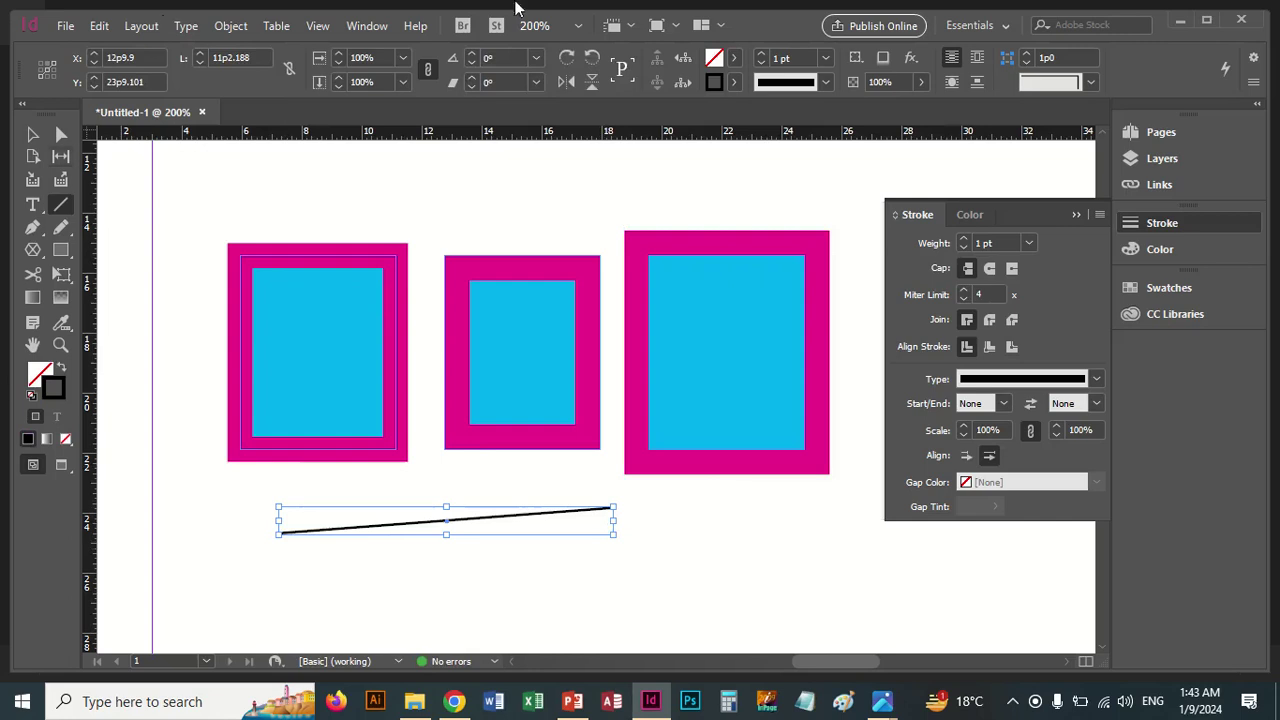
left_click(1003, 405)
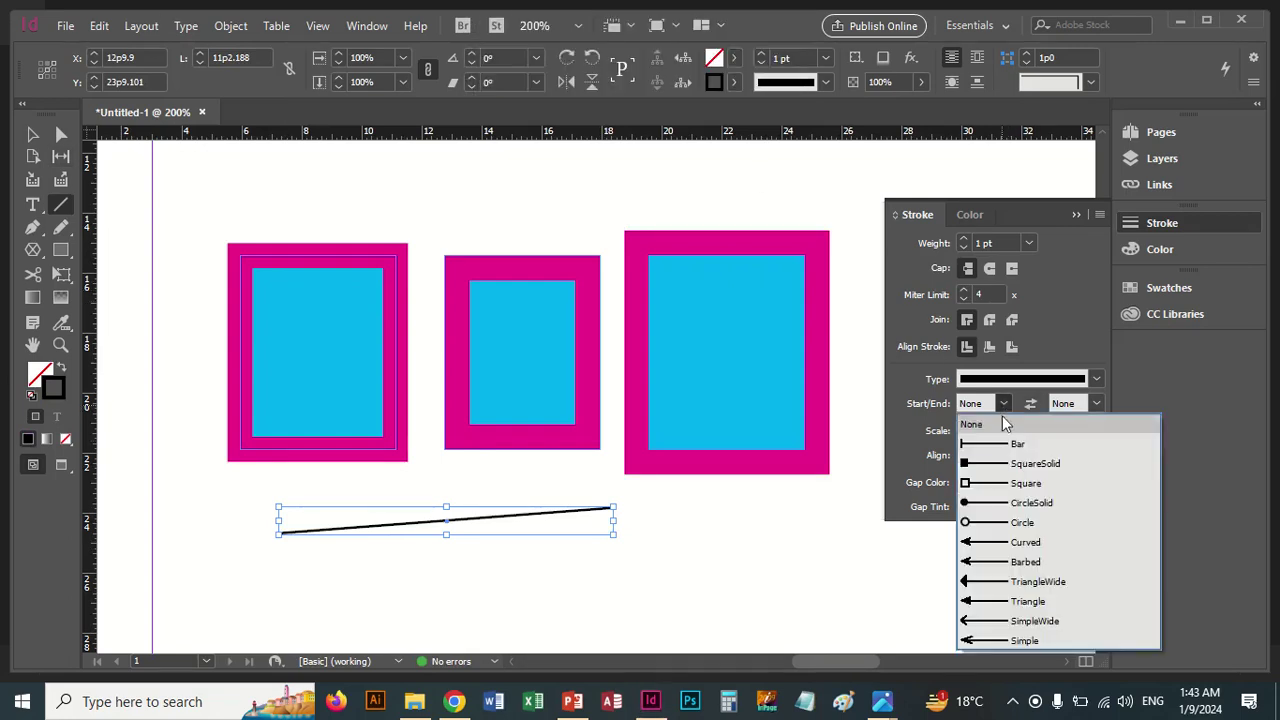
left_click(996, 463)
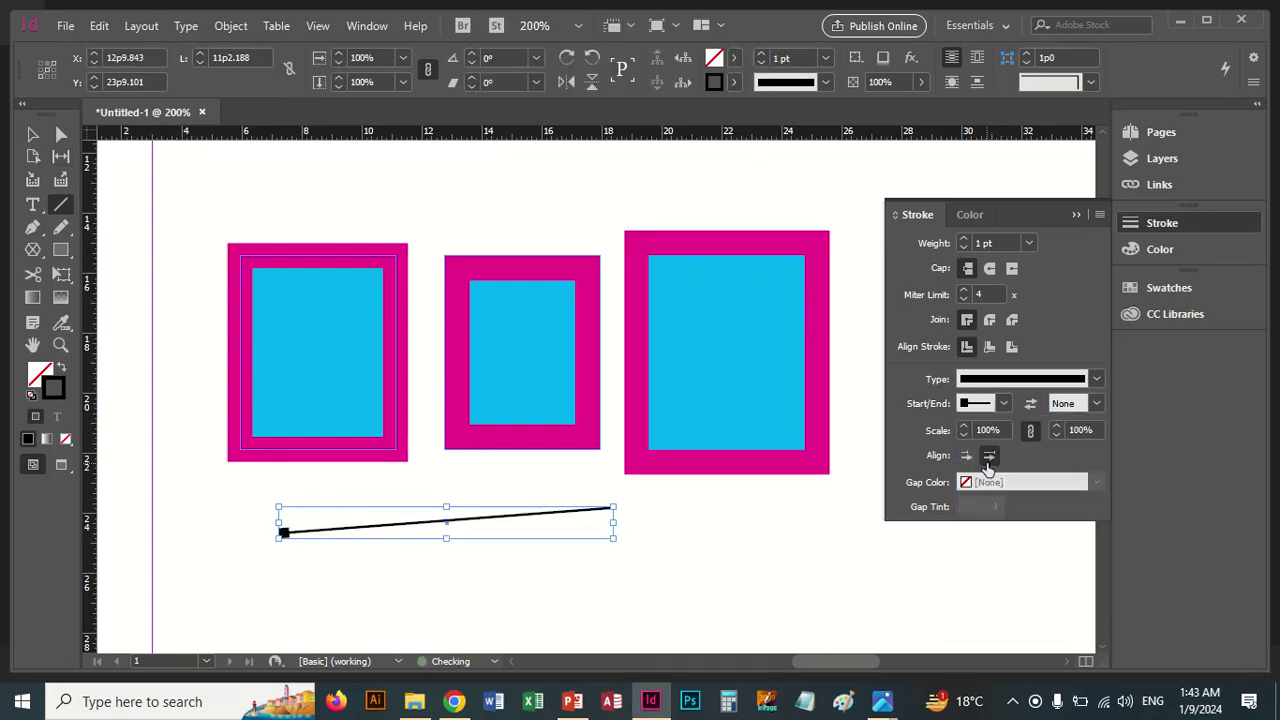
left_click(1095, 404)
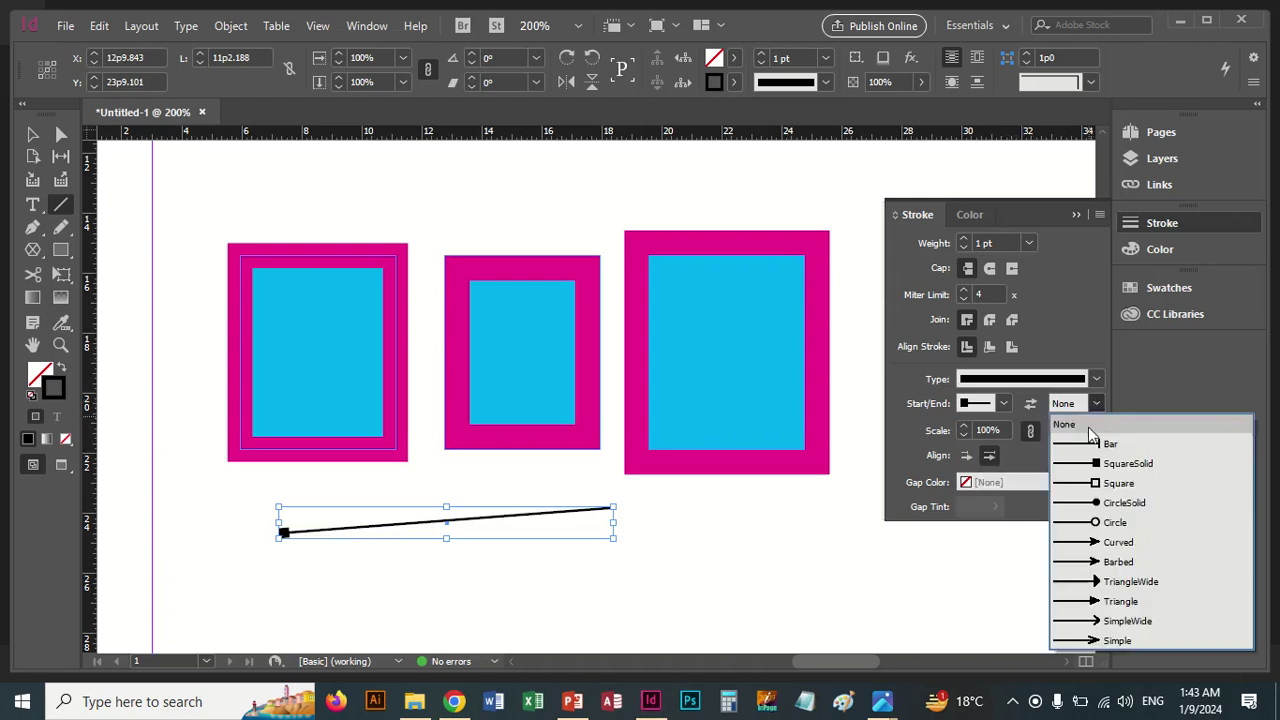
left_click(1102, 543)
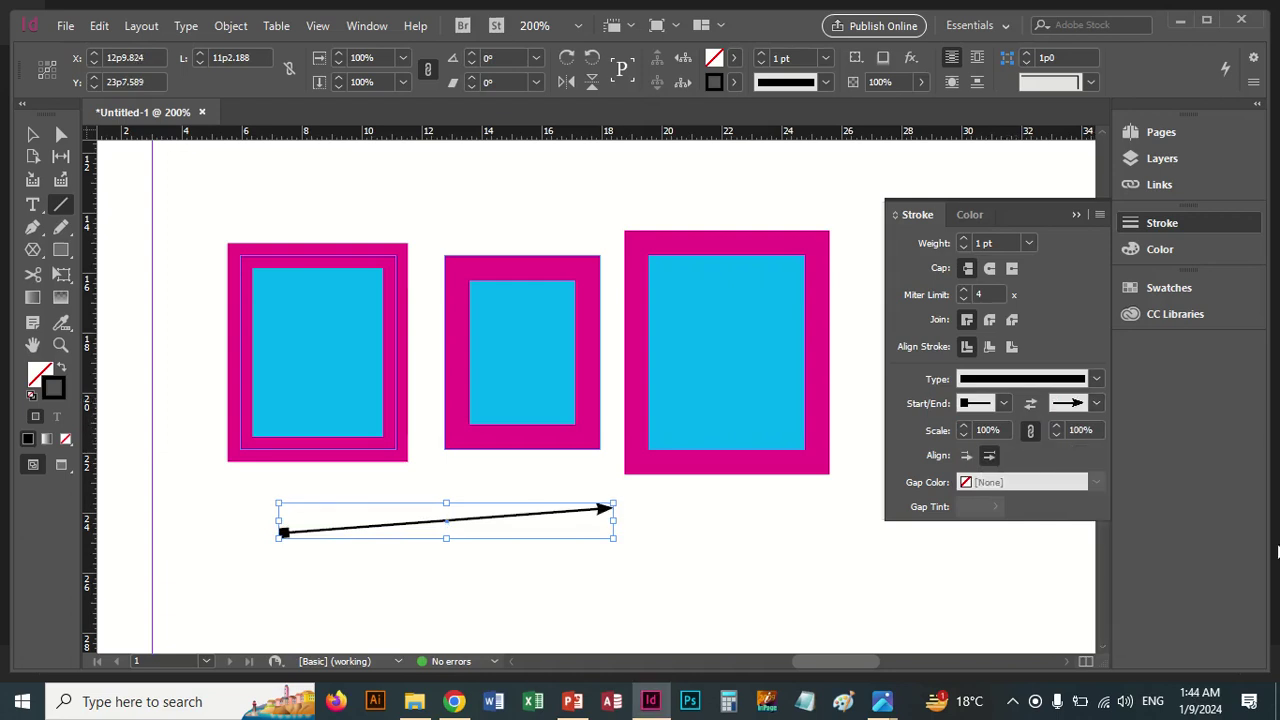
Try swapping the line's start and end arrowheads, then swap them back.
left_click(1097, 403)
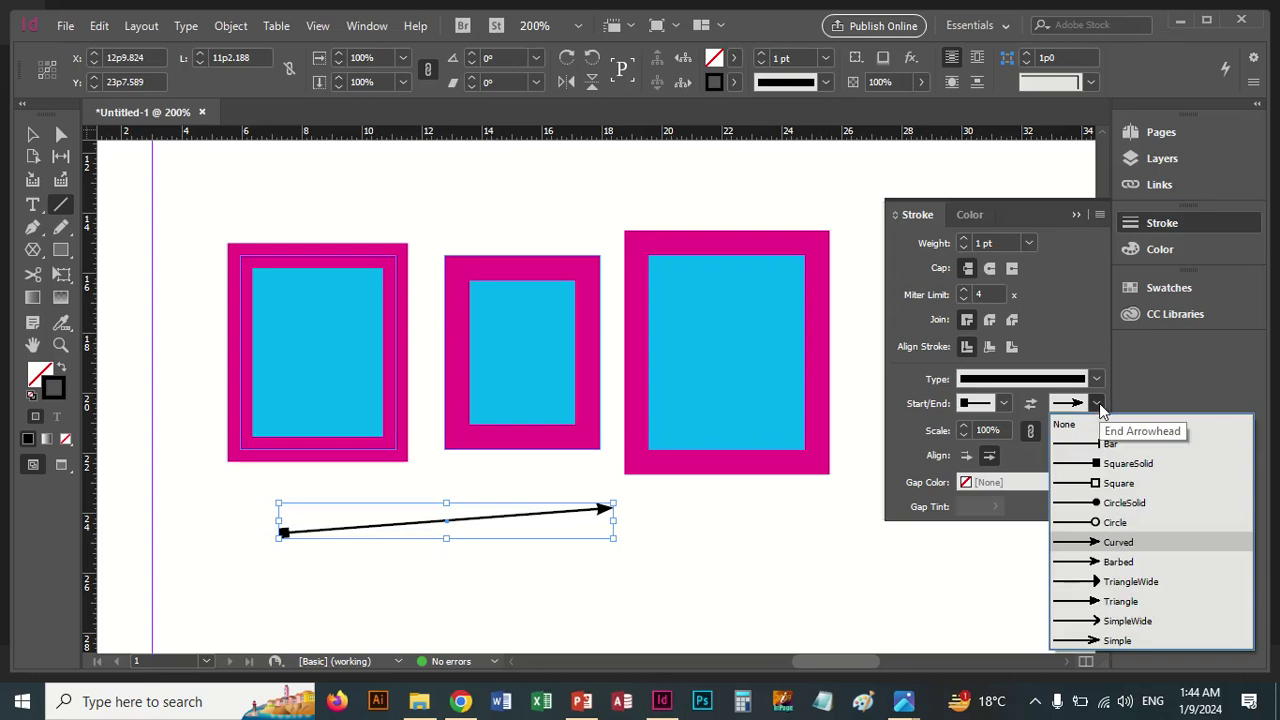
left_click(1099, 403)
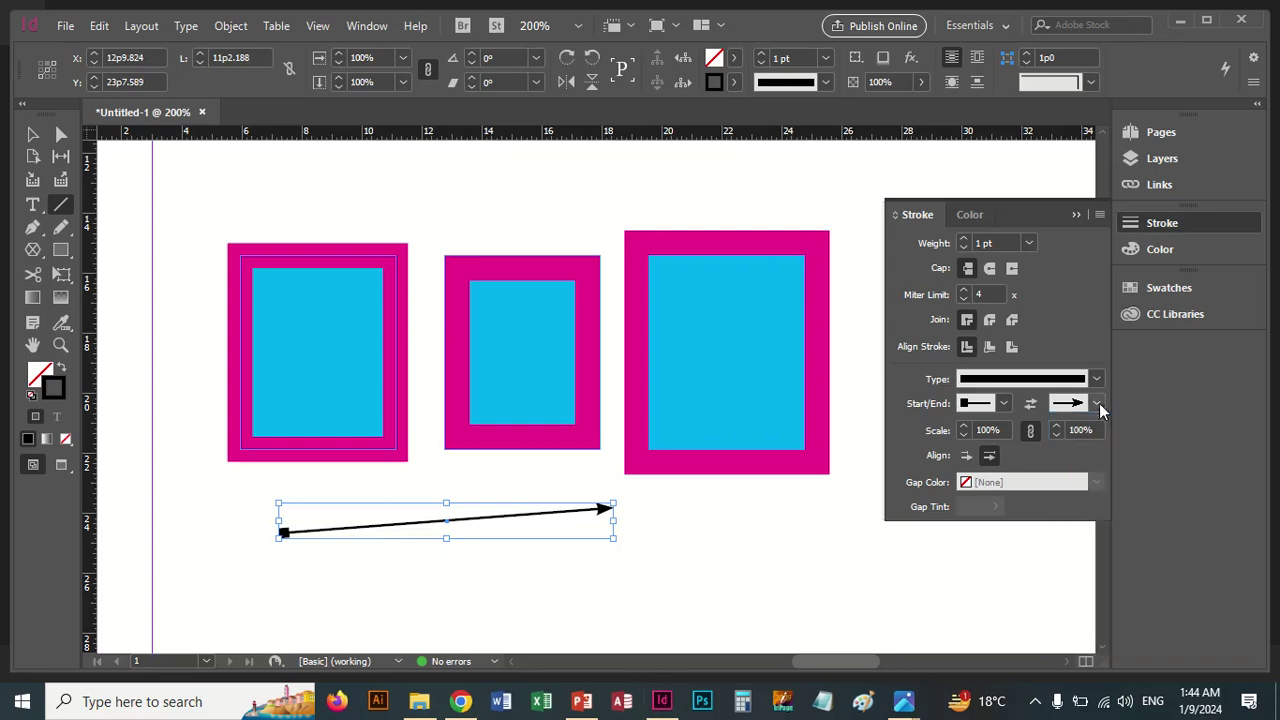
left_click(1004, 404)
left_click(1004, 404)
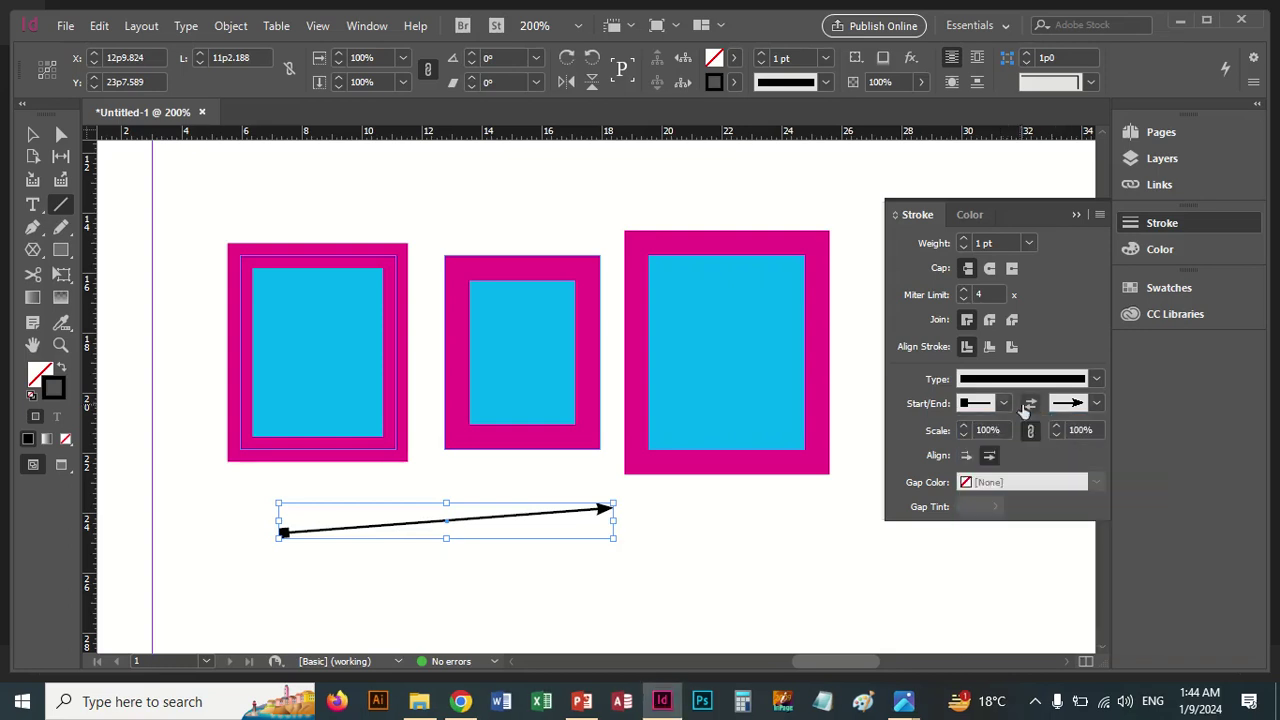
left_click(1028, 404)
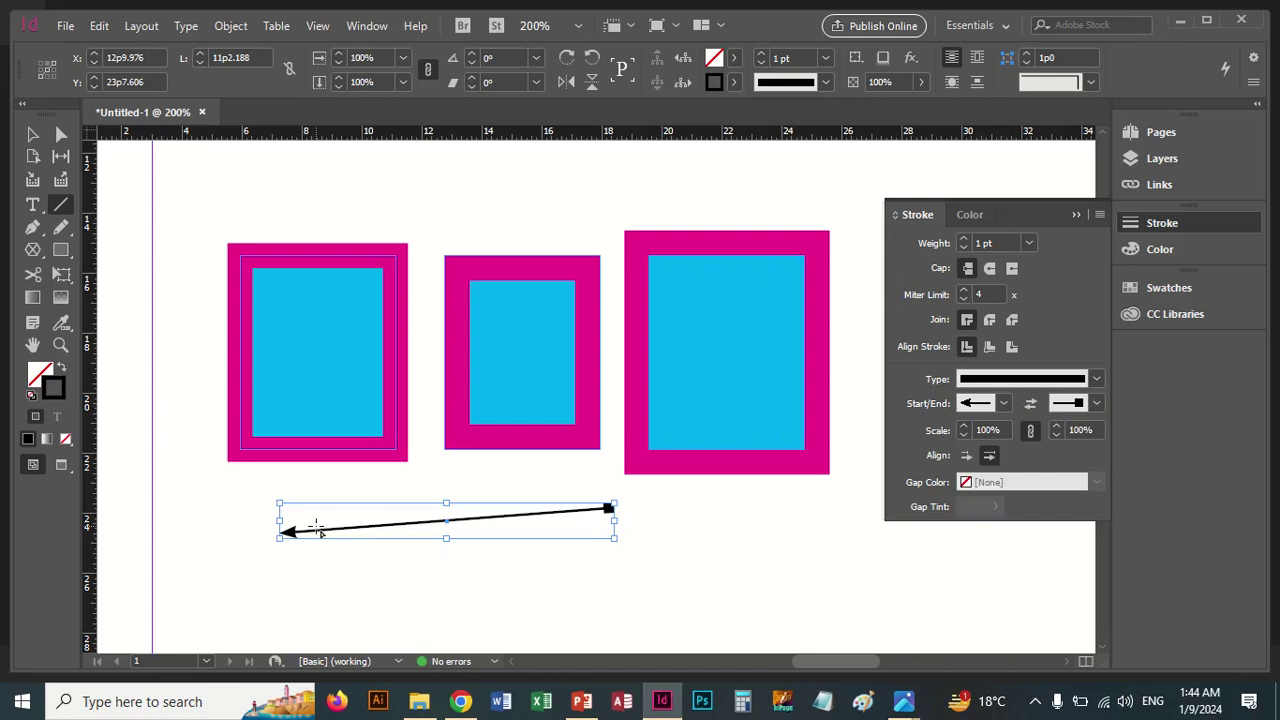
left_click(1029, 404)
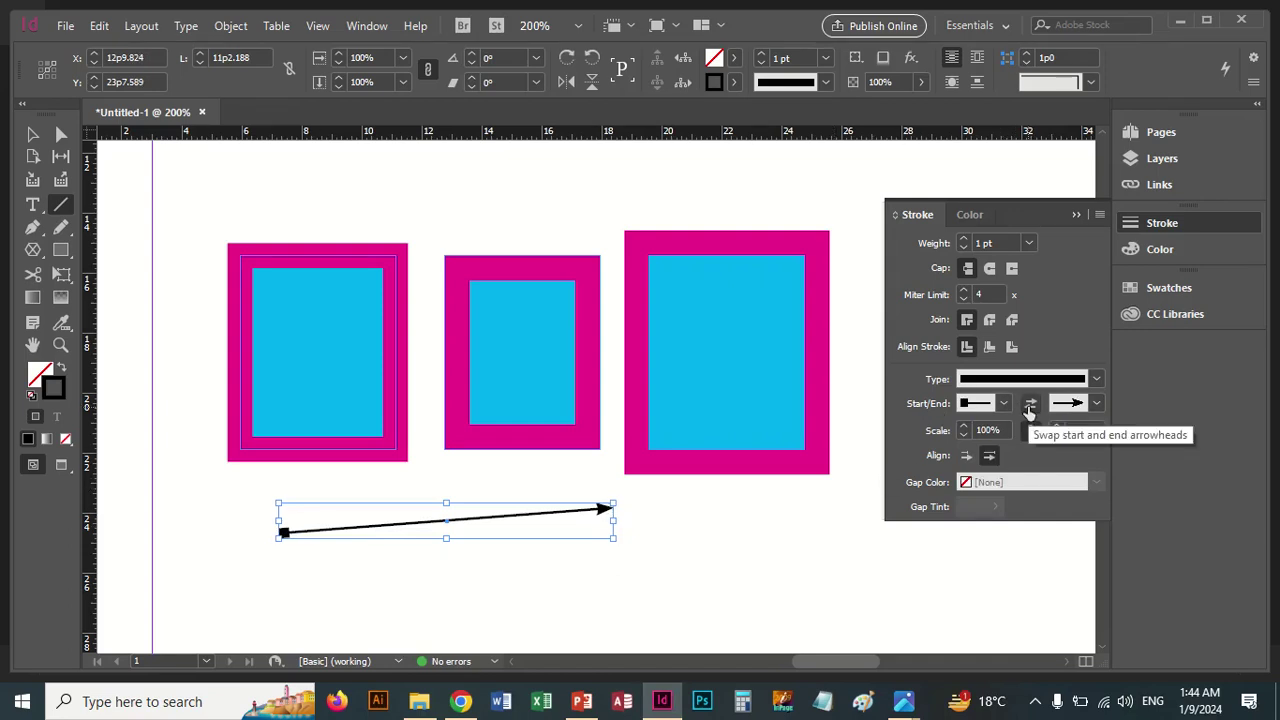
left_click(1029, 404)
left_click(1029, 404)
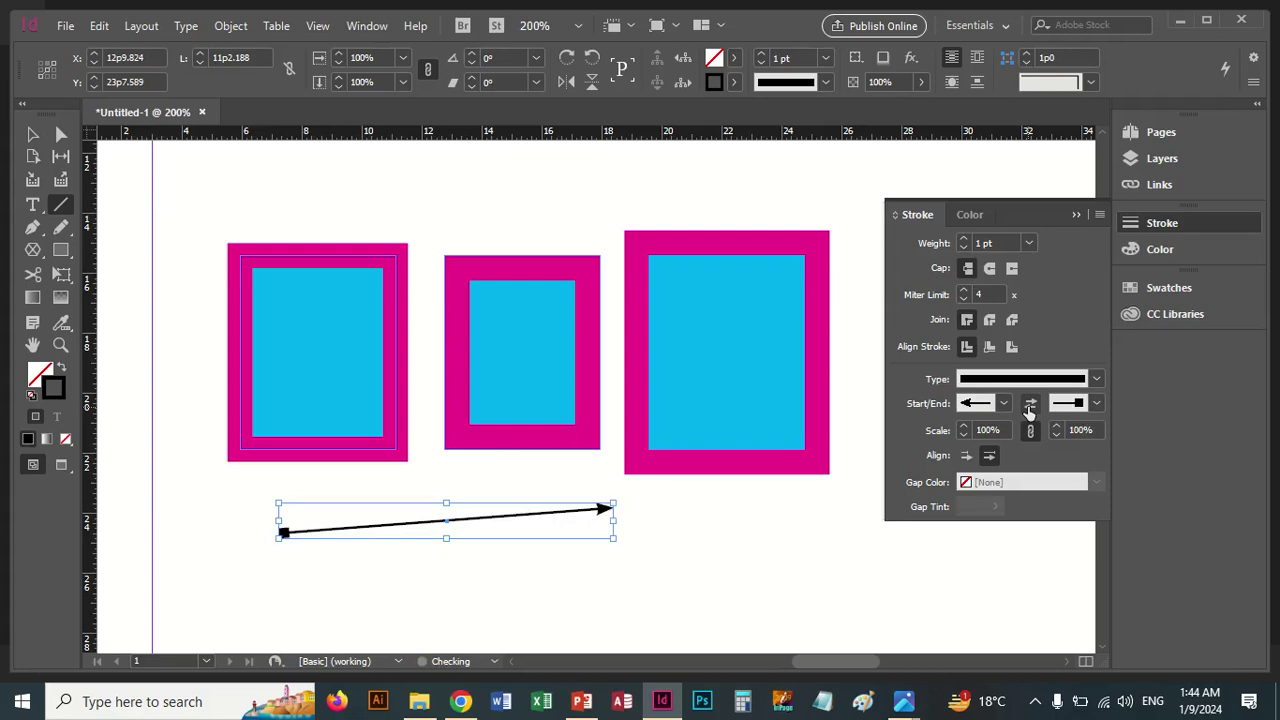
Scale both of the line's arrowheads to 104%, then select the left rectangle.
left_click(964, 428)
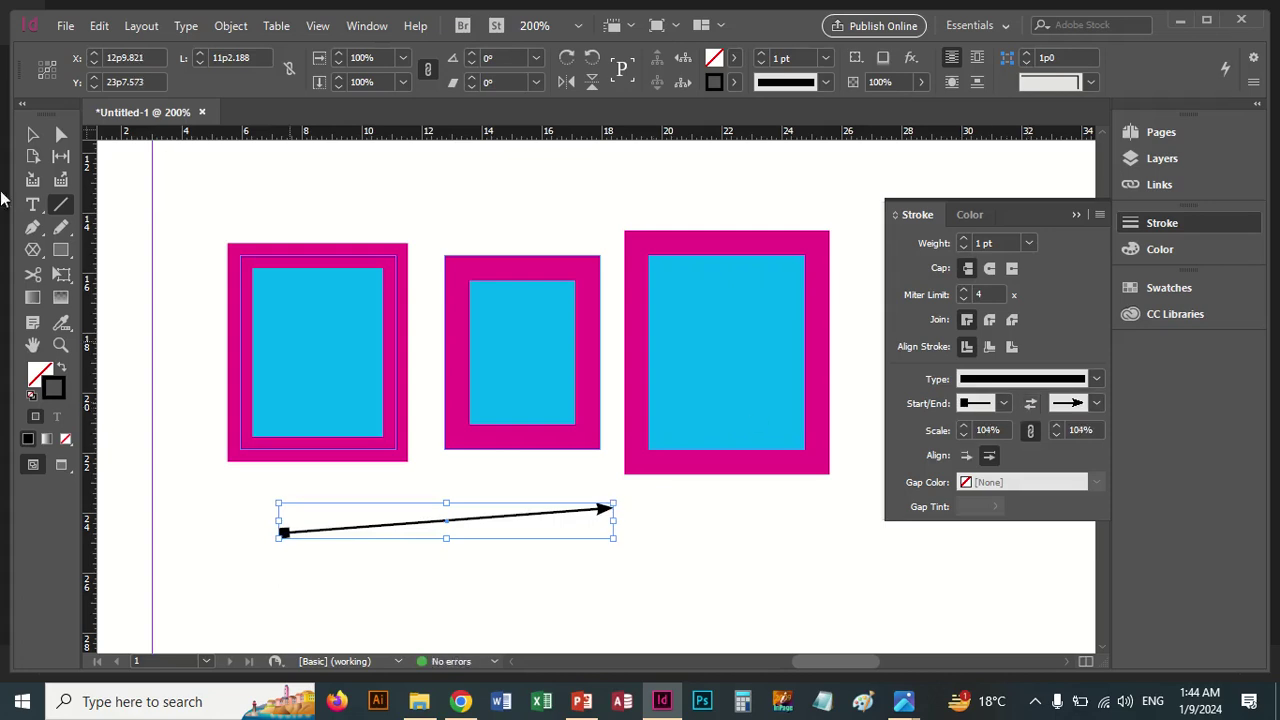
left_click(32, 158)
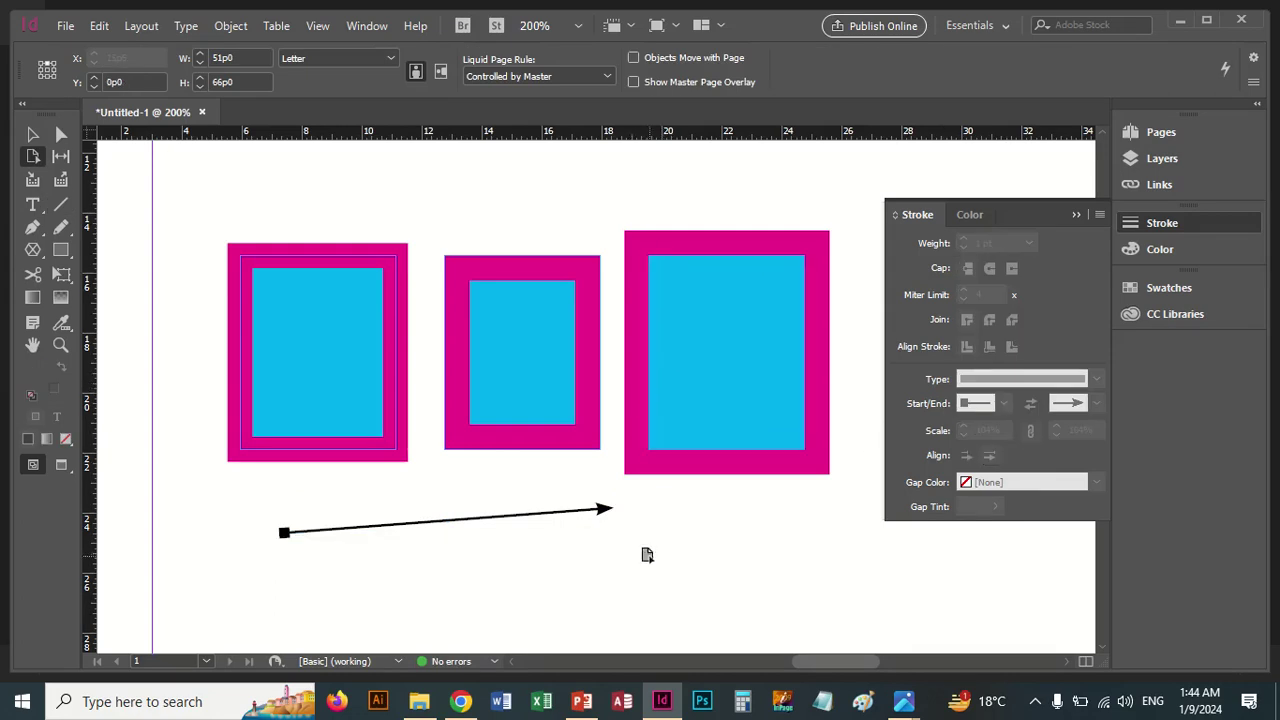
left_click(32, 134)
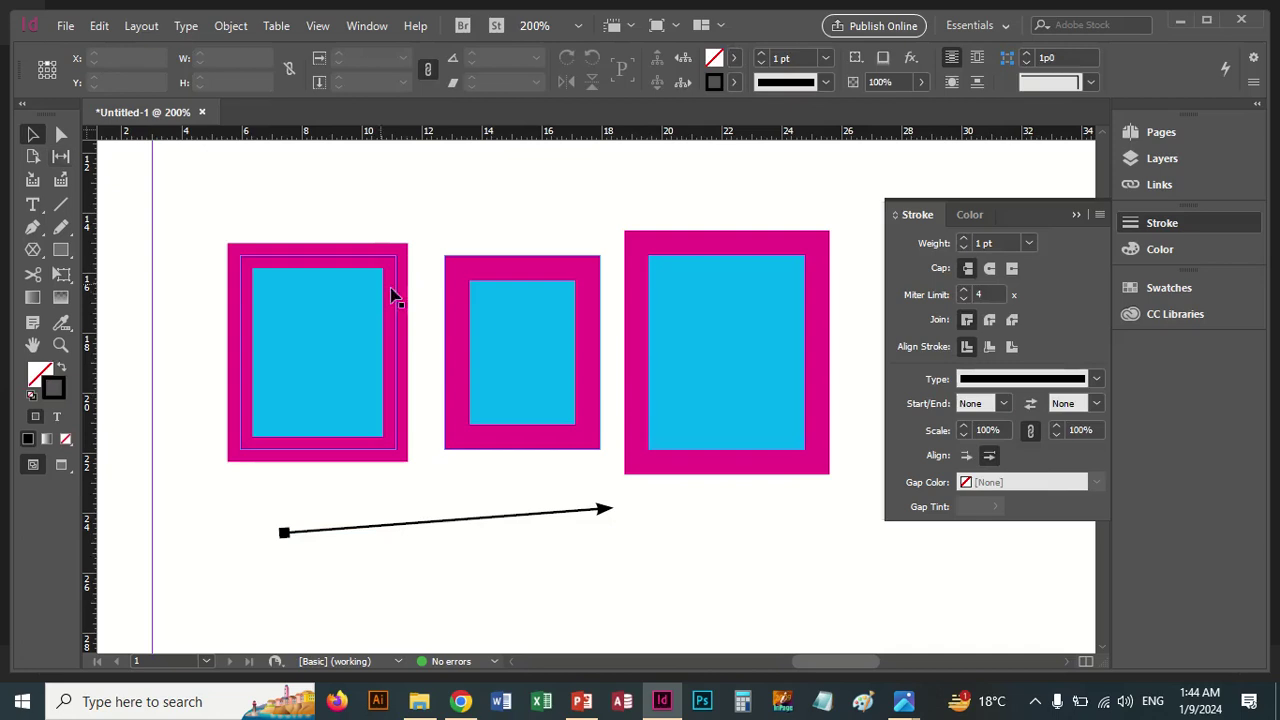
left_click(398, 317)
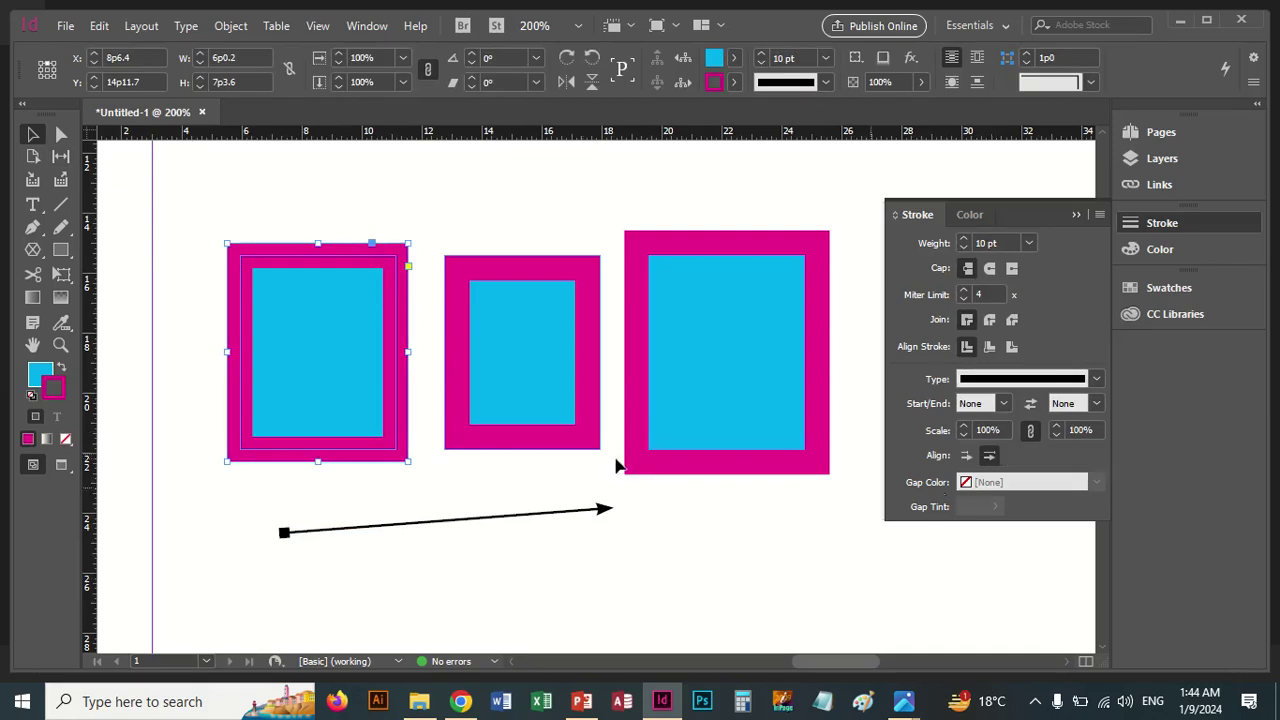
Scale both arrowheads of the line below the rectangles to 119% and change its start arrowhead to Triangle.
left_click(605, 510)
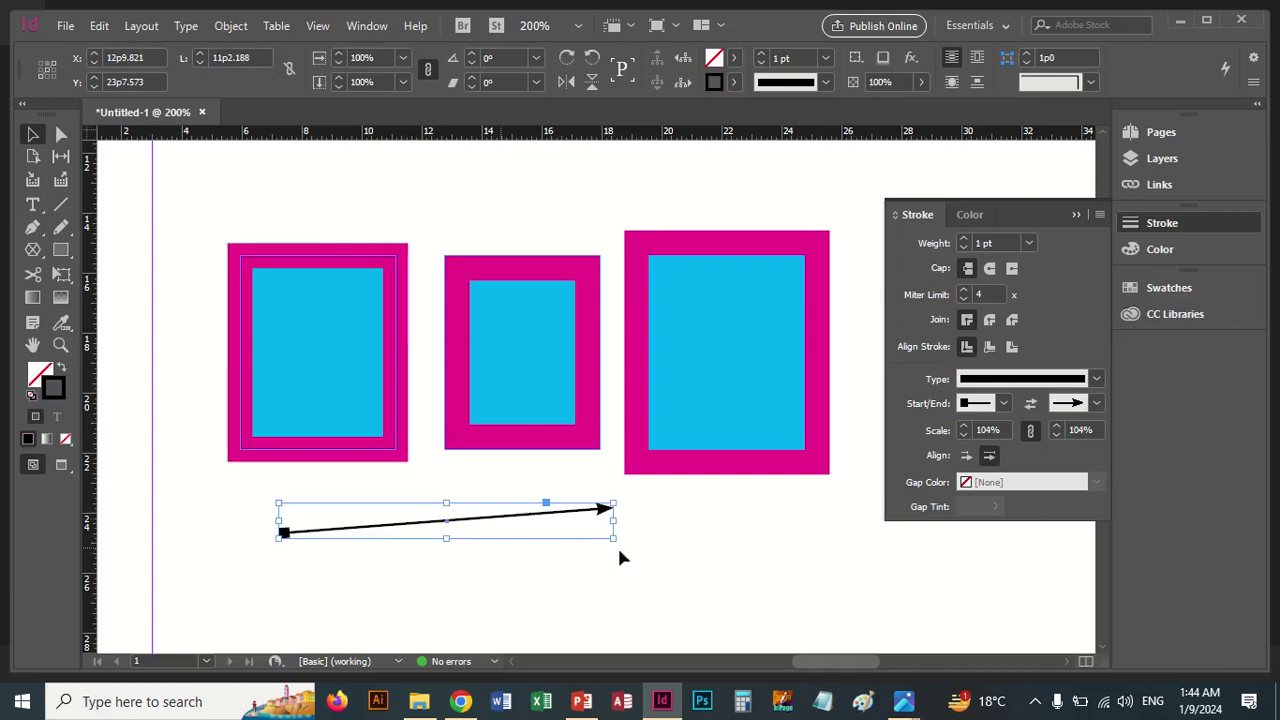
left_click(964, 426)
left_click(964, 426)
left_click(964, 426)
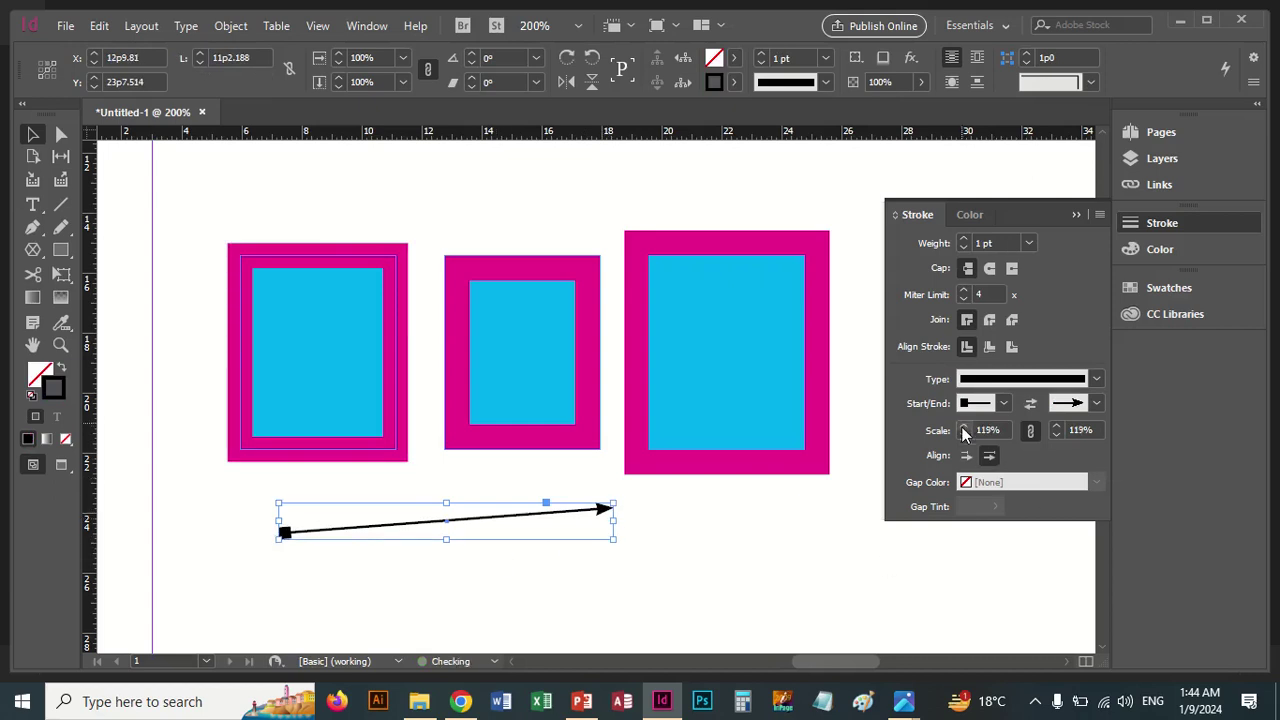
left_click(964, 426)
left_click(1004, 408)
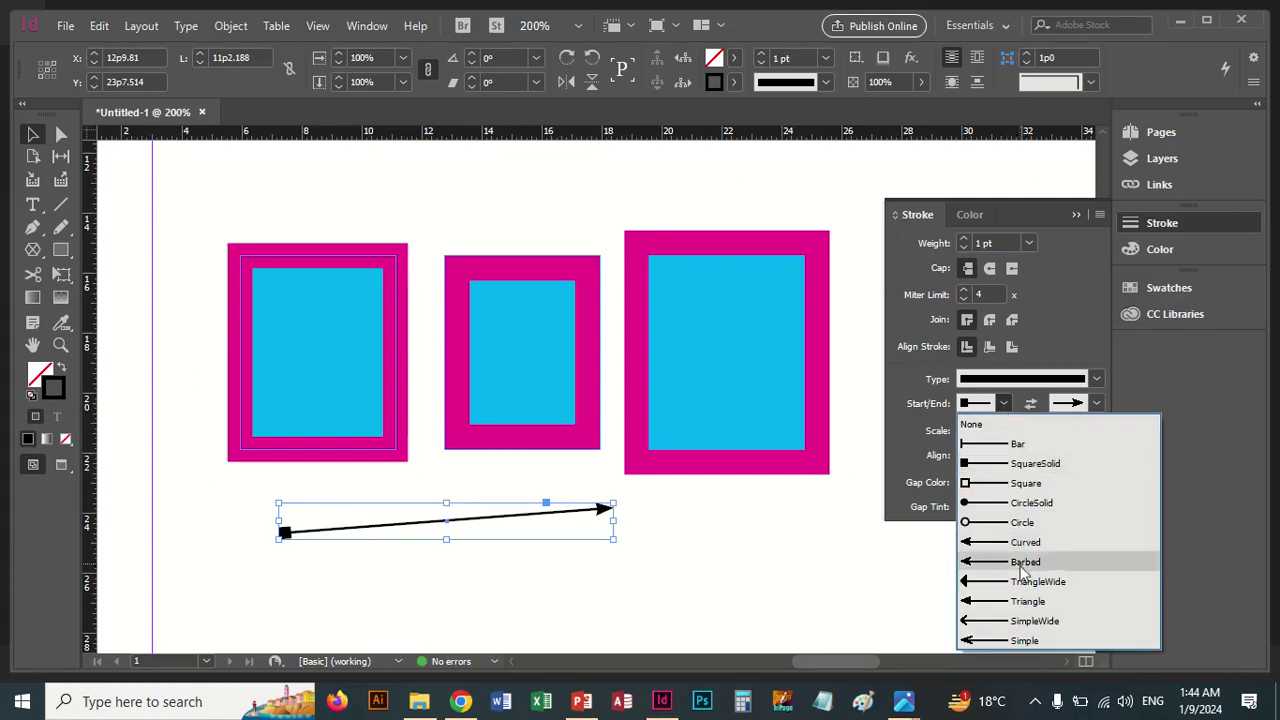
left_click(1015, 607)
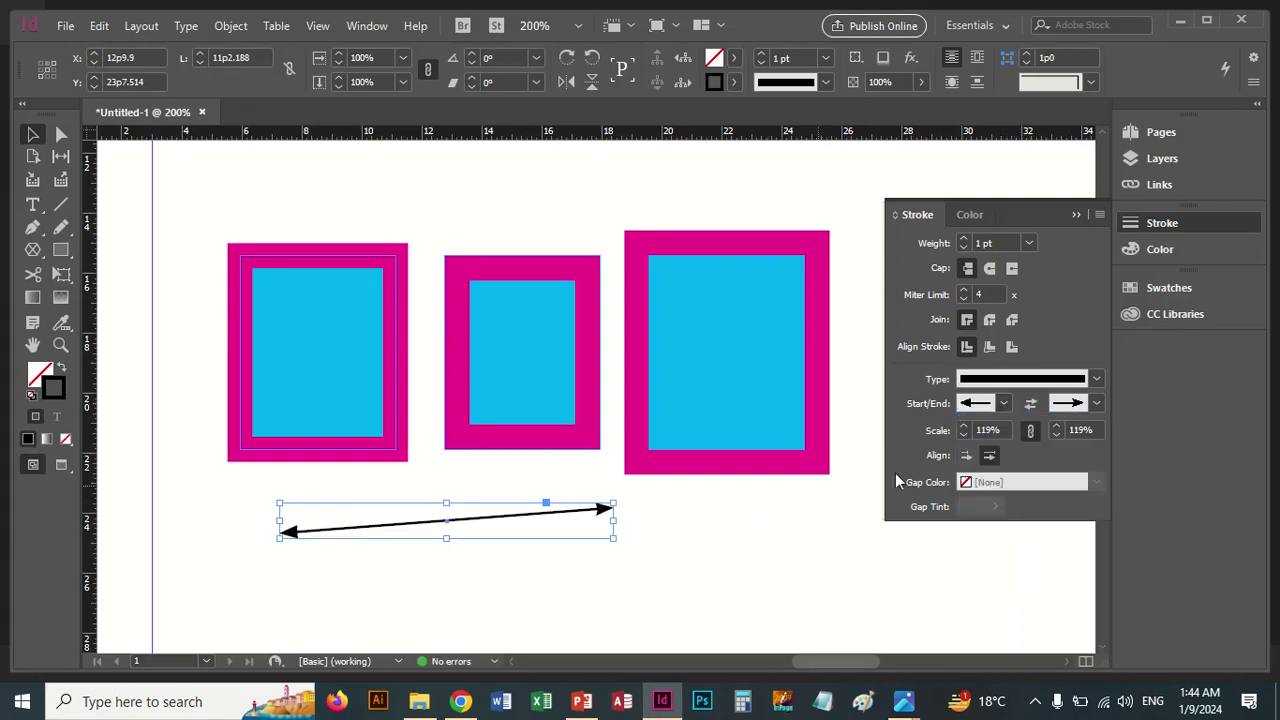
Scale both of the line's arrowheads to 300%, try extending their tips beyond the path ends, and realign the tips to the path ends.
double_click(988, 430)
type("30")
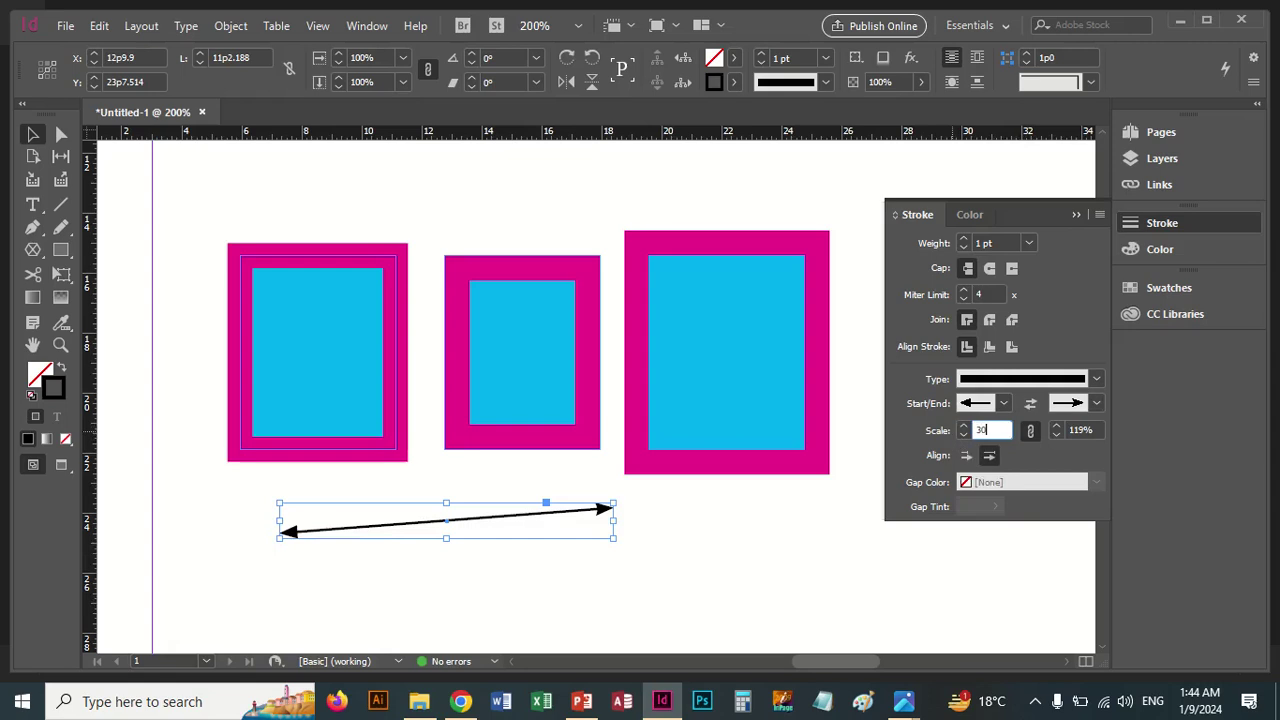
type("0")
key("Return")
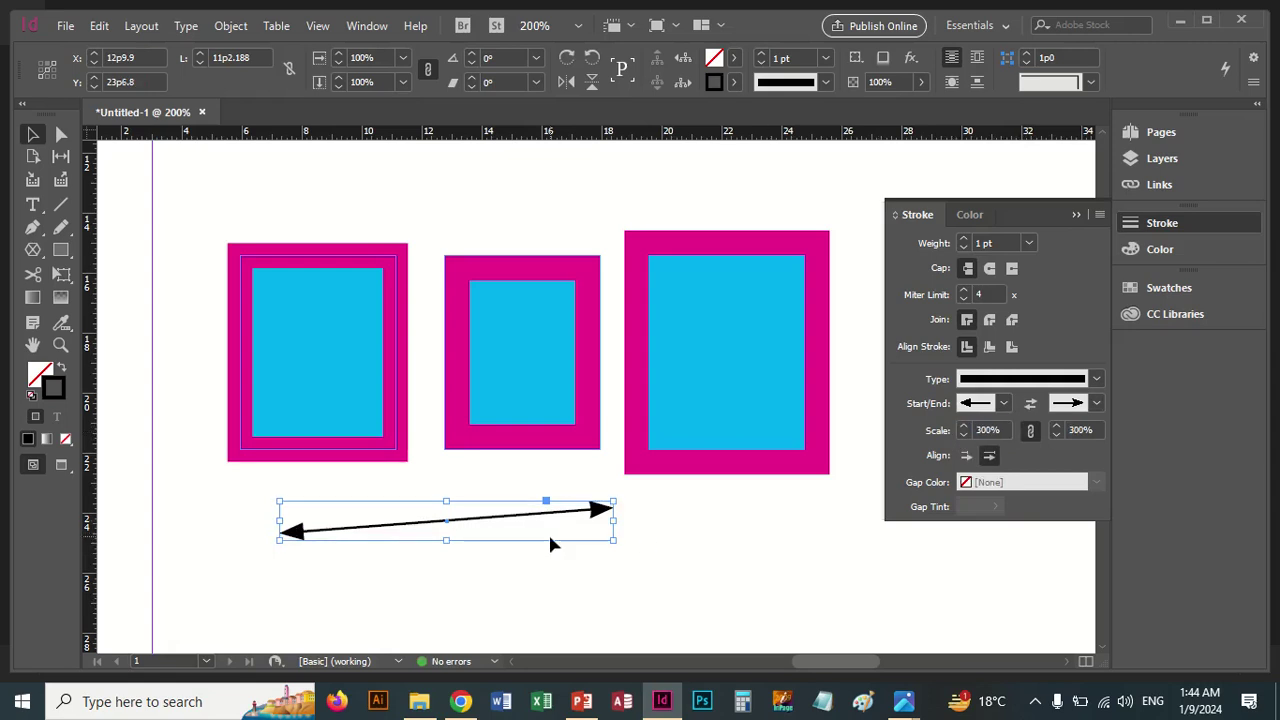
left_click(966, 455)
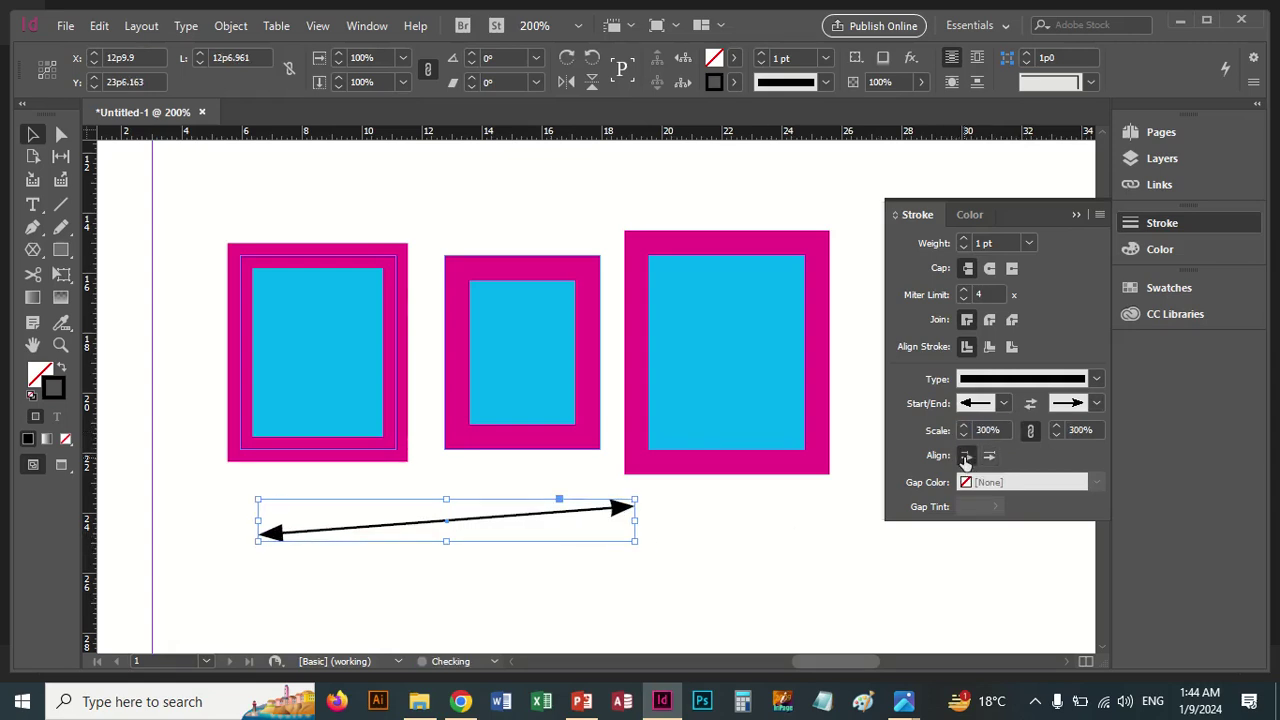
left_click(987, 456)
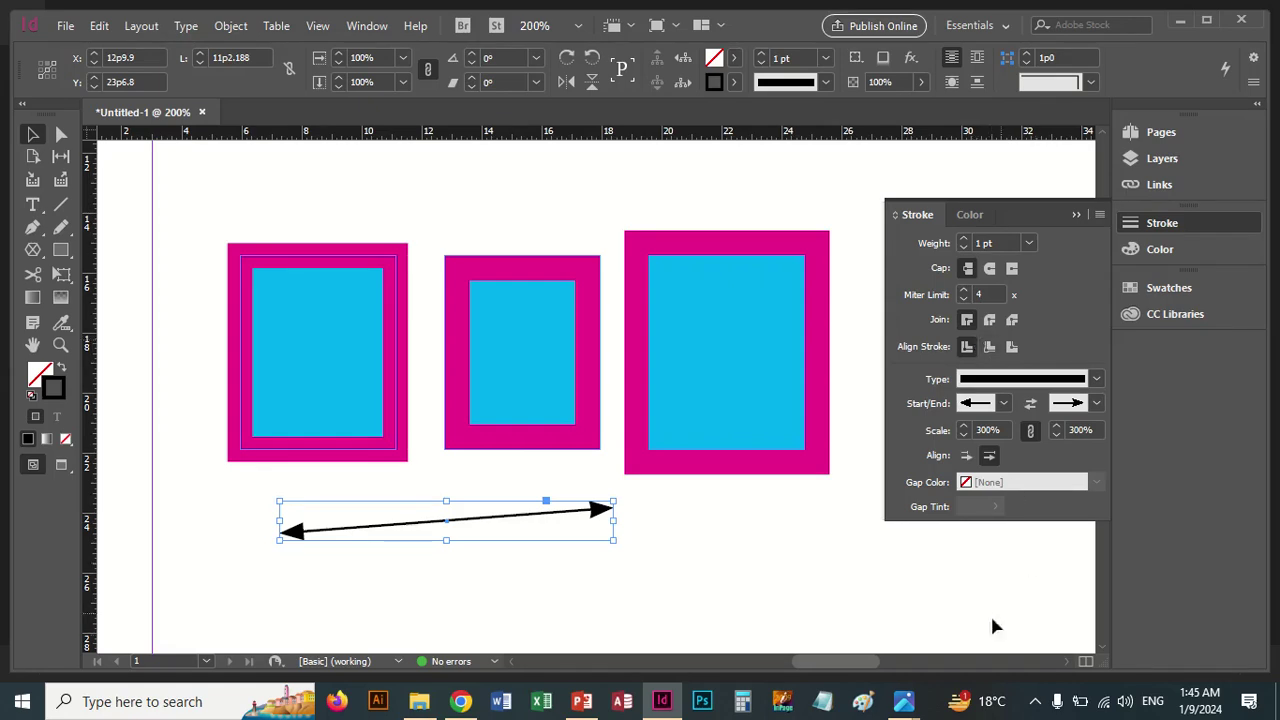
Switch to the Photos viewer, examine the brochure layout and an enlarged view of the preceding business cover templates image, and return to InDesign.
mouse_move(905, 695)
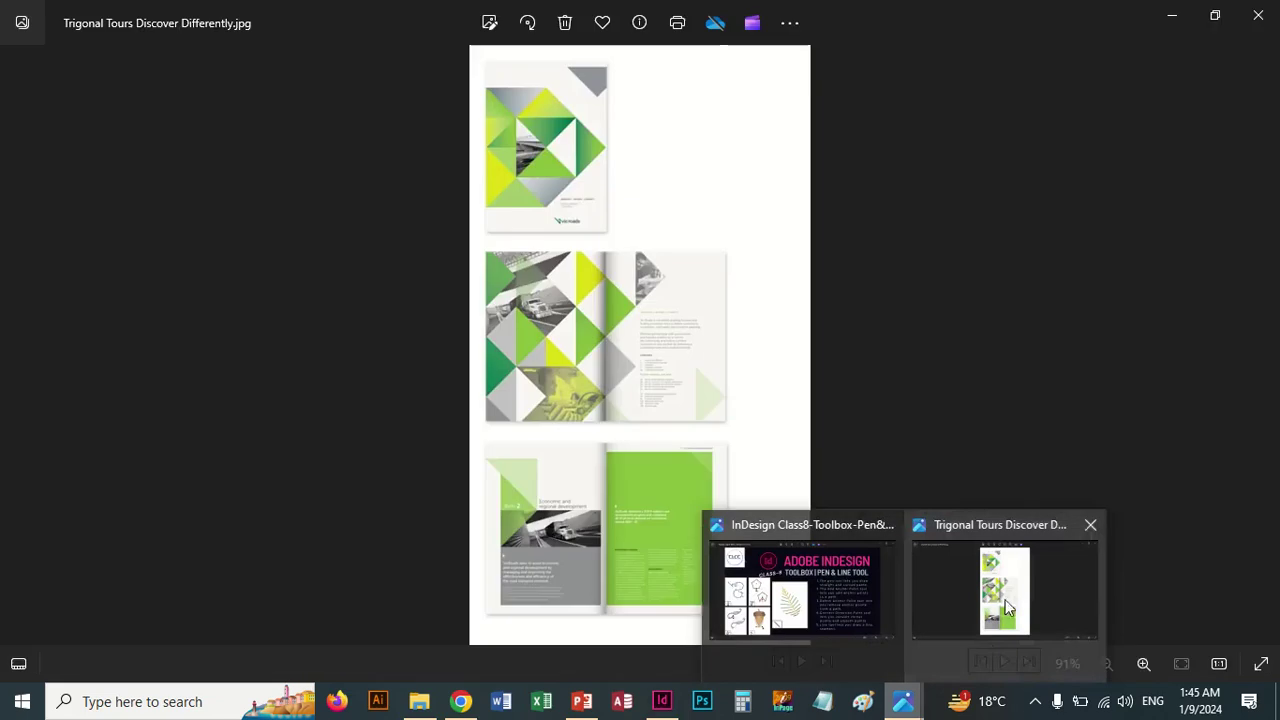
left_click(971, 606)
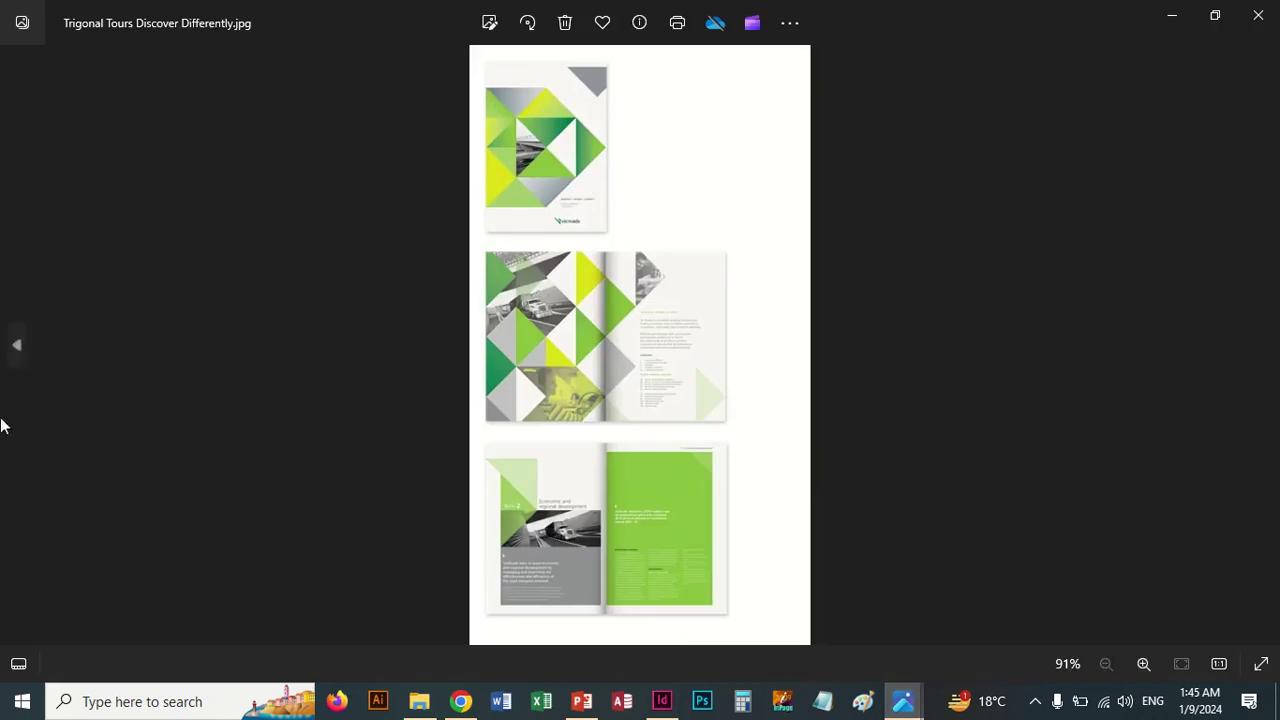
left_click(25, 352)
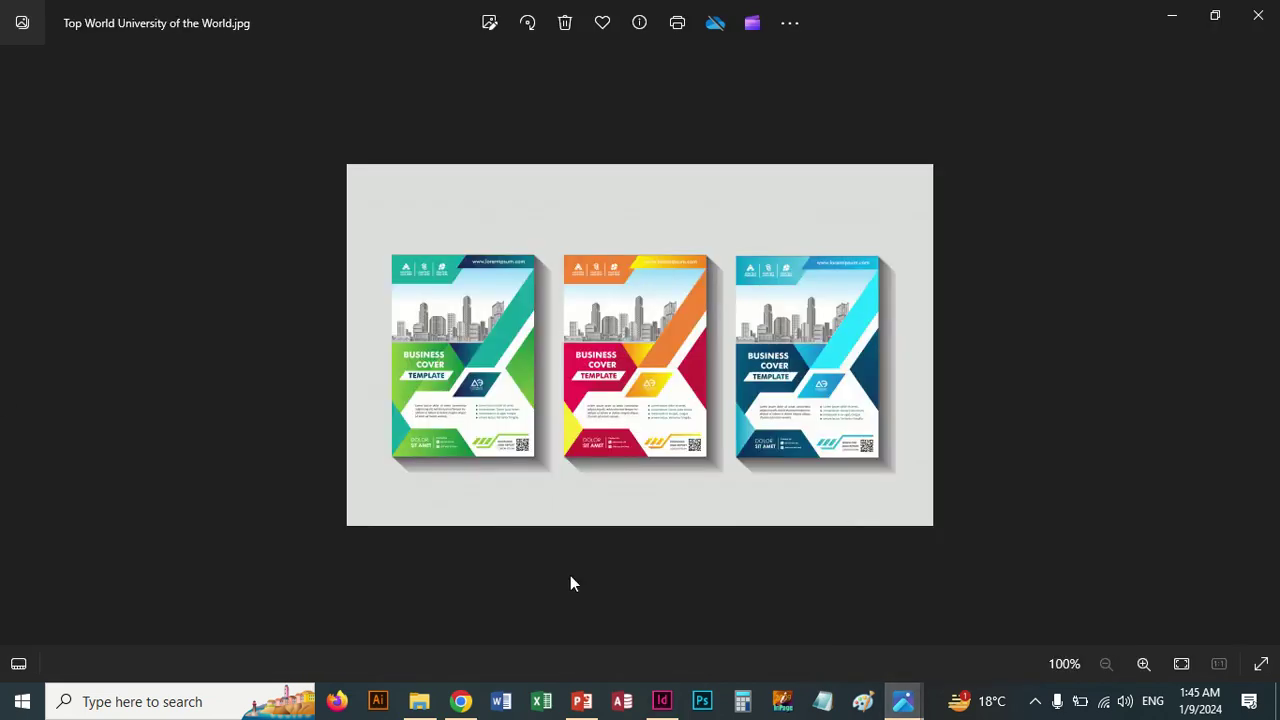
scroll(500, 451, "up", 3)
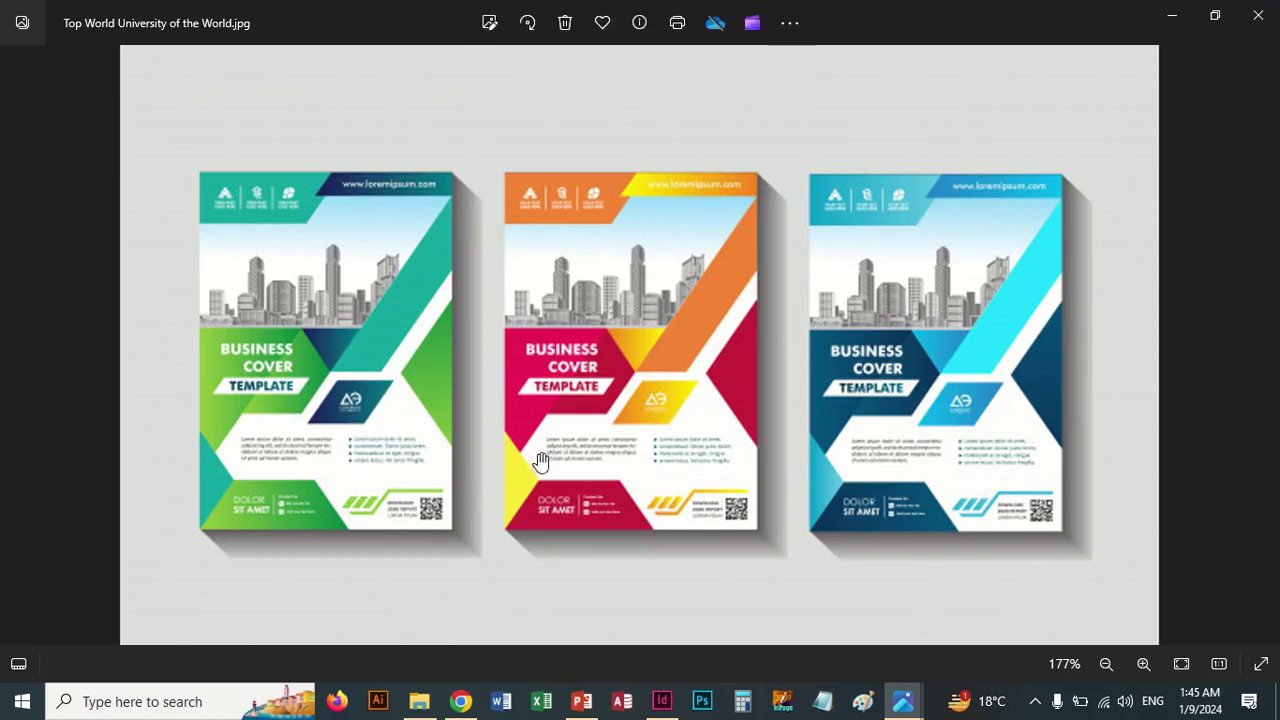
left_click(660, 703)
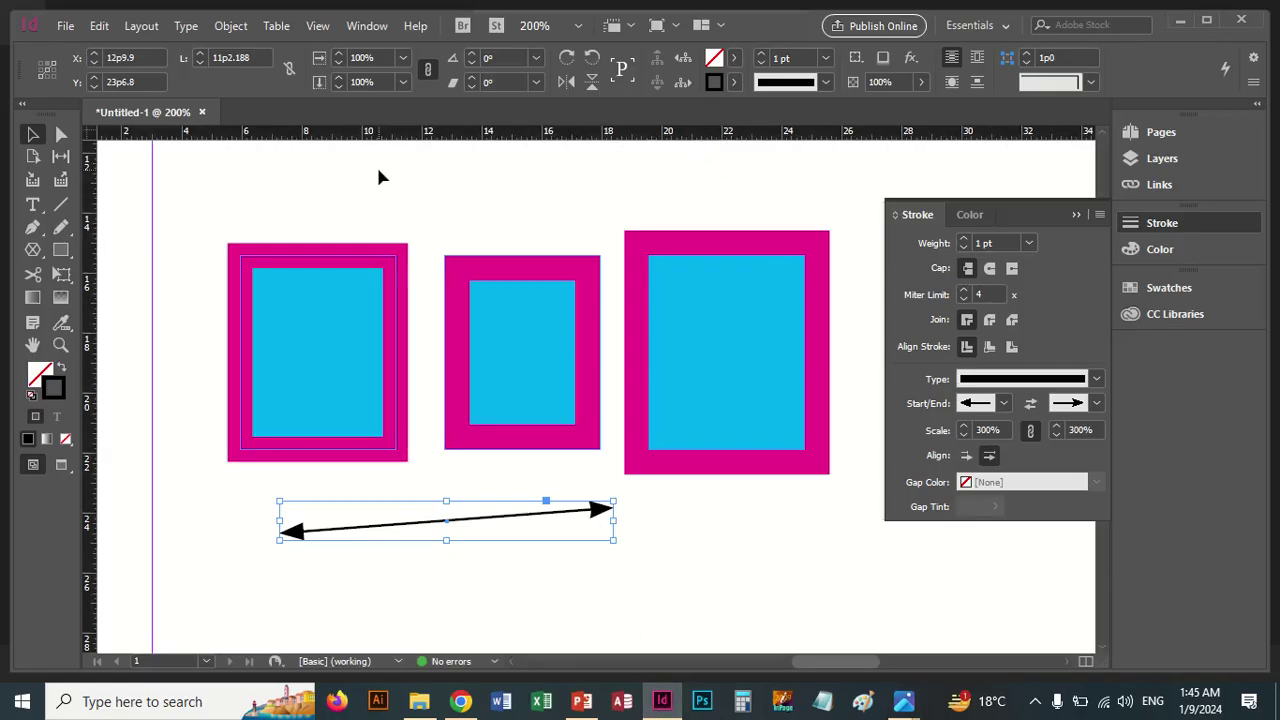